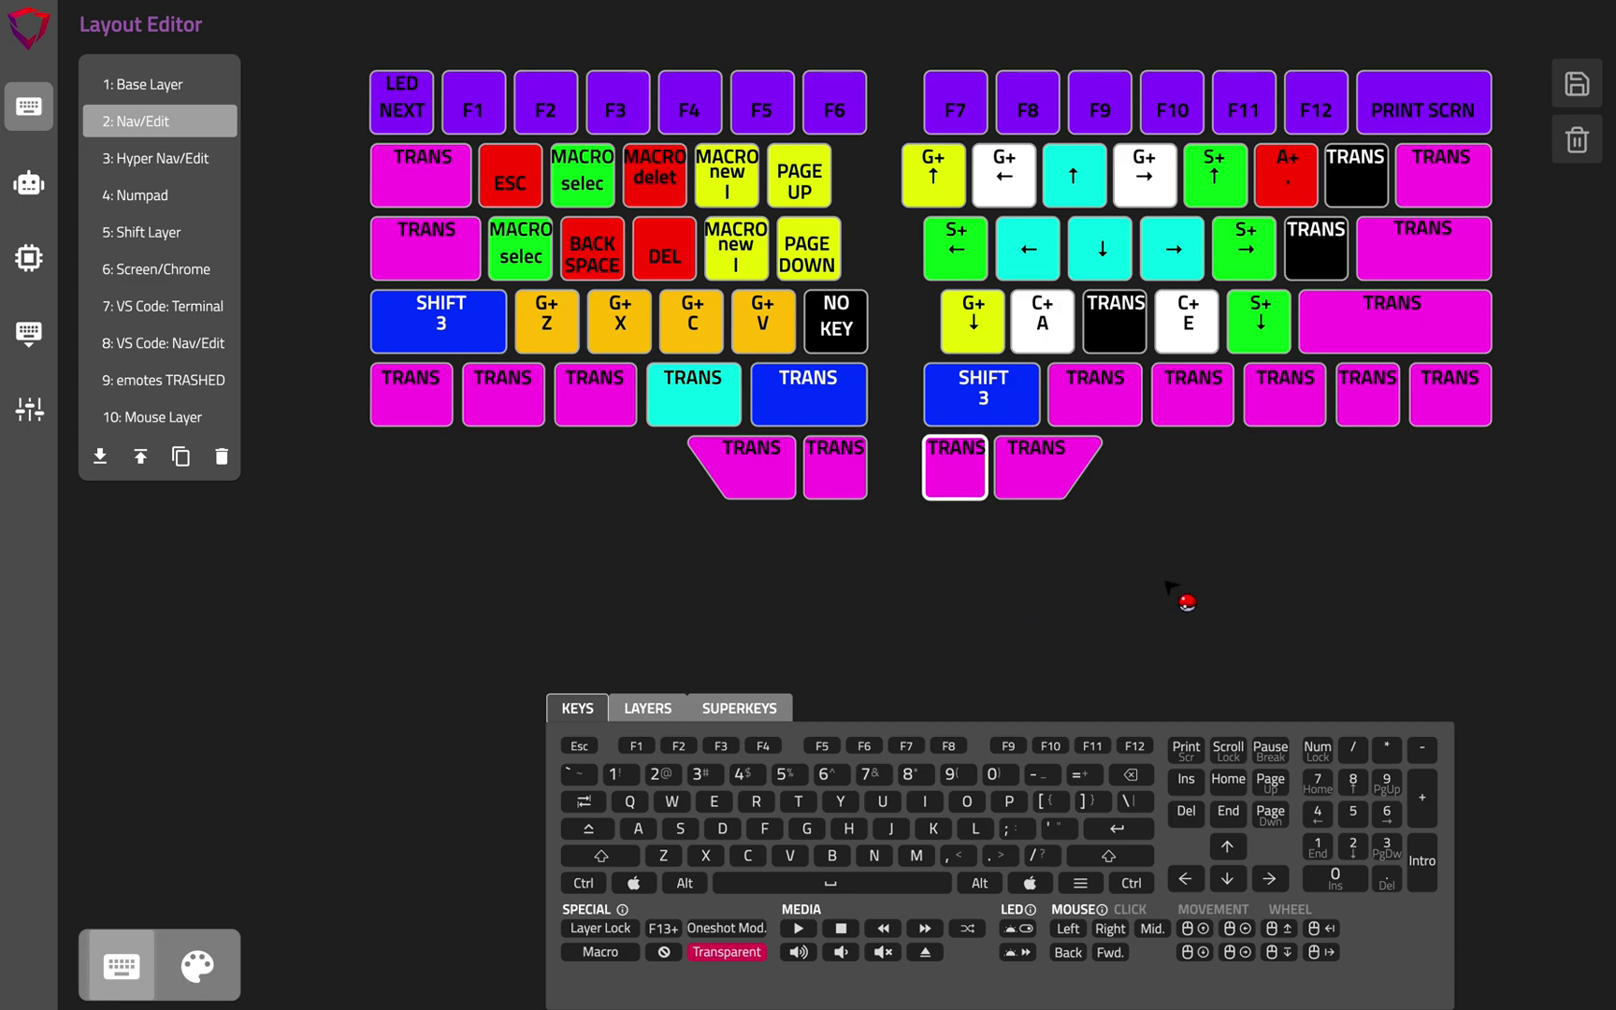
Inspect the arrow keys and the G+ arrow, G+C and G+V shortcut assignments on the Nav/Edit layer.
click(1098, 258)
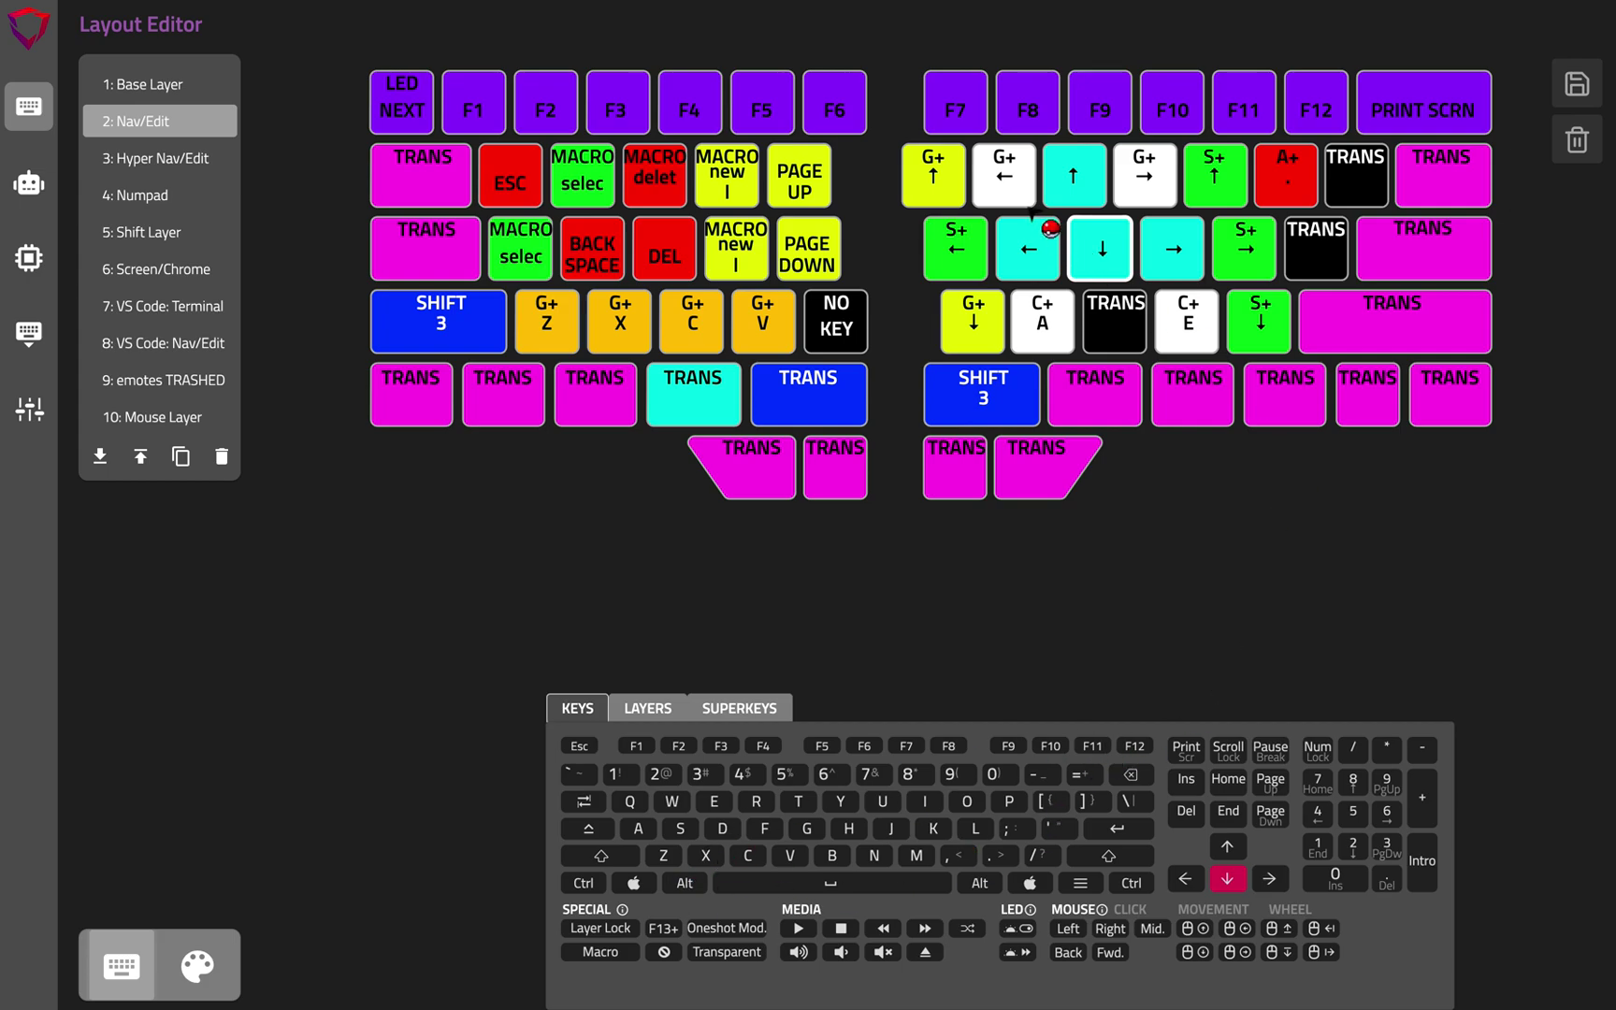
click(1001, 178)
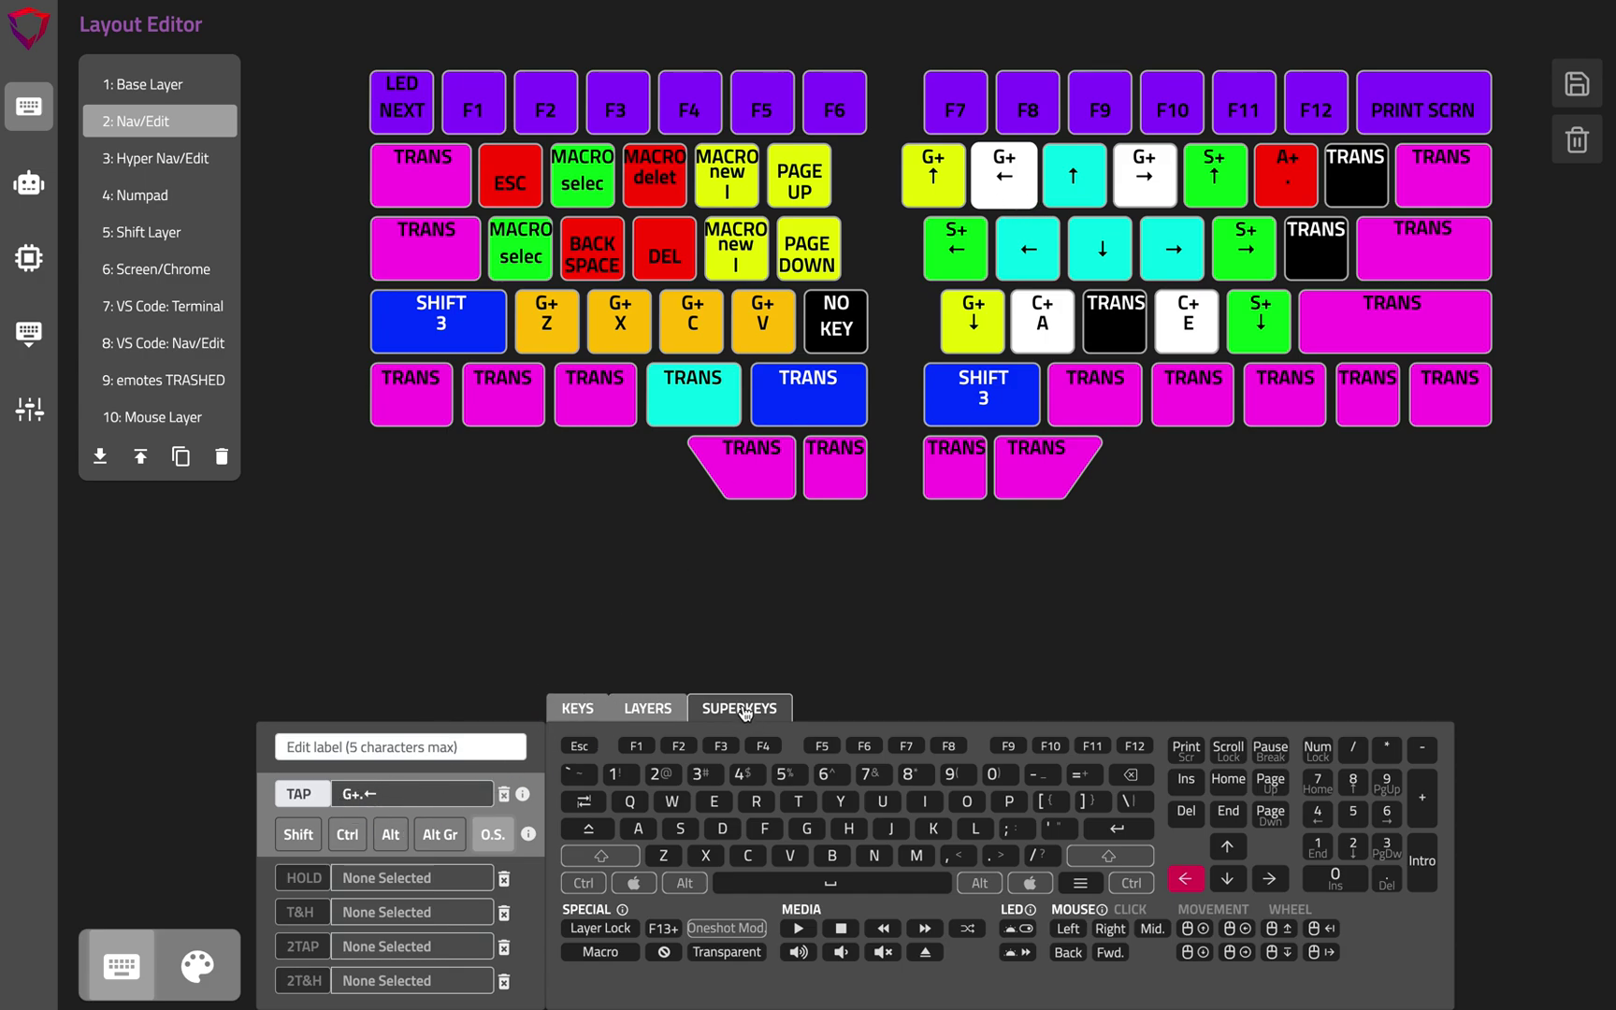
click(1029, 192)
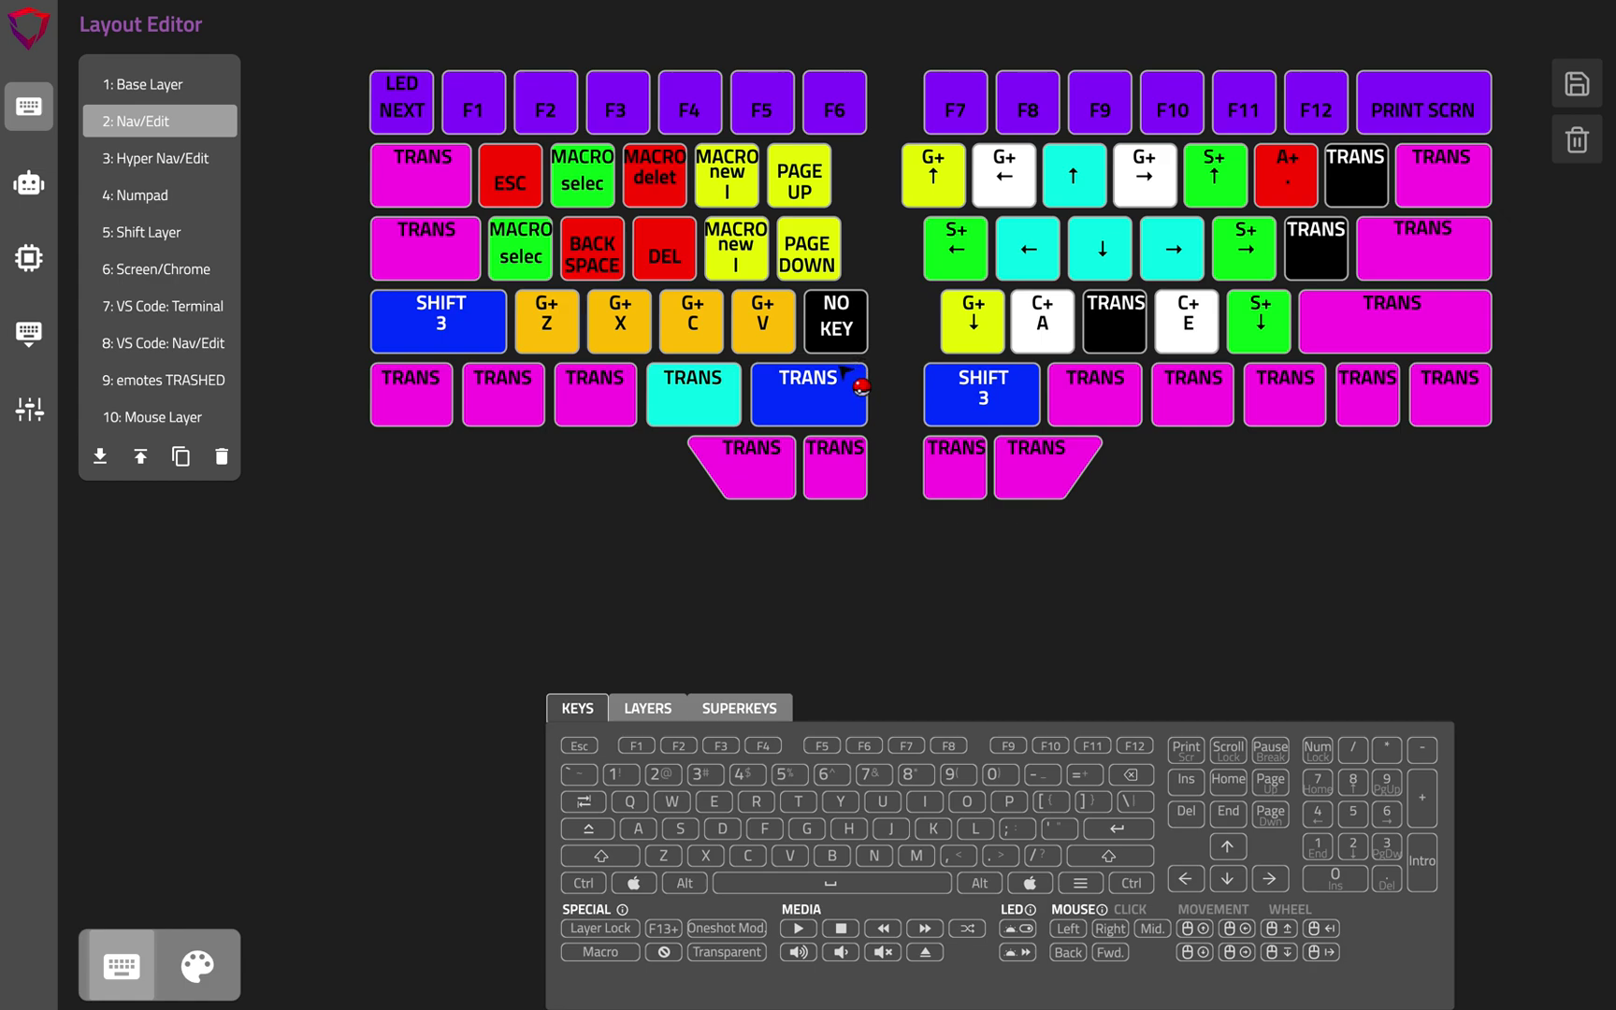
click(696, 333)
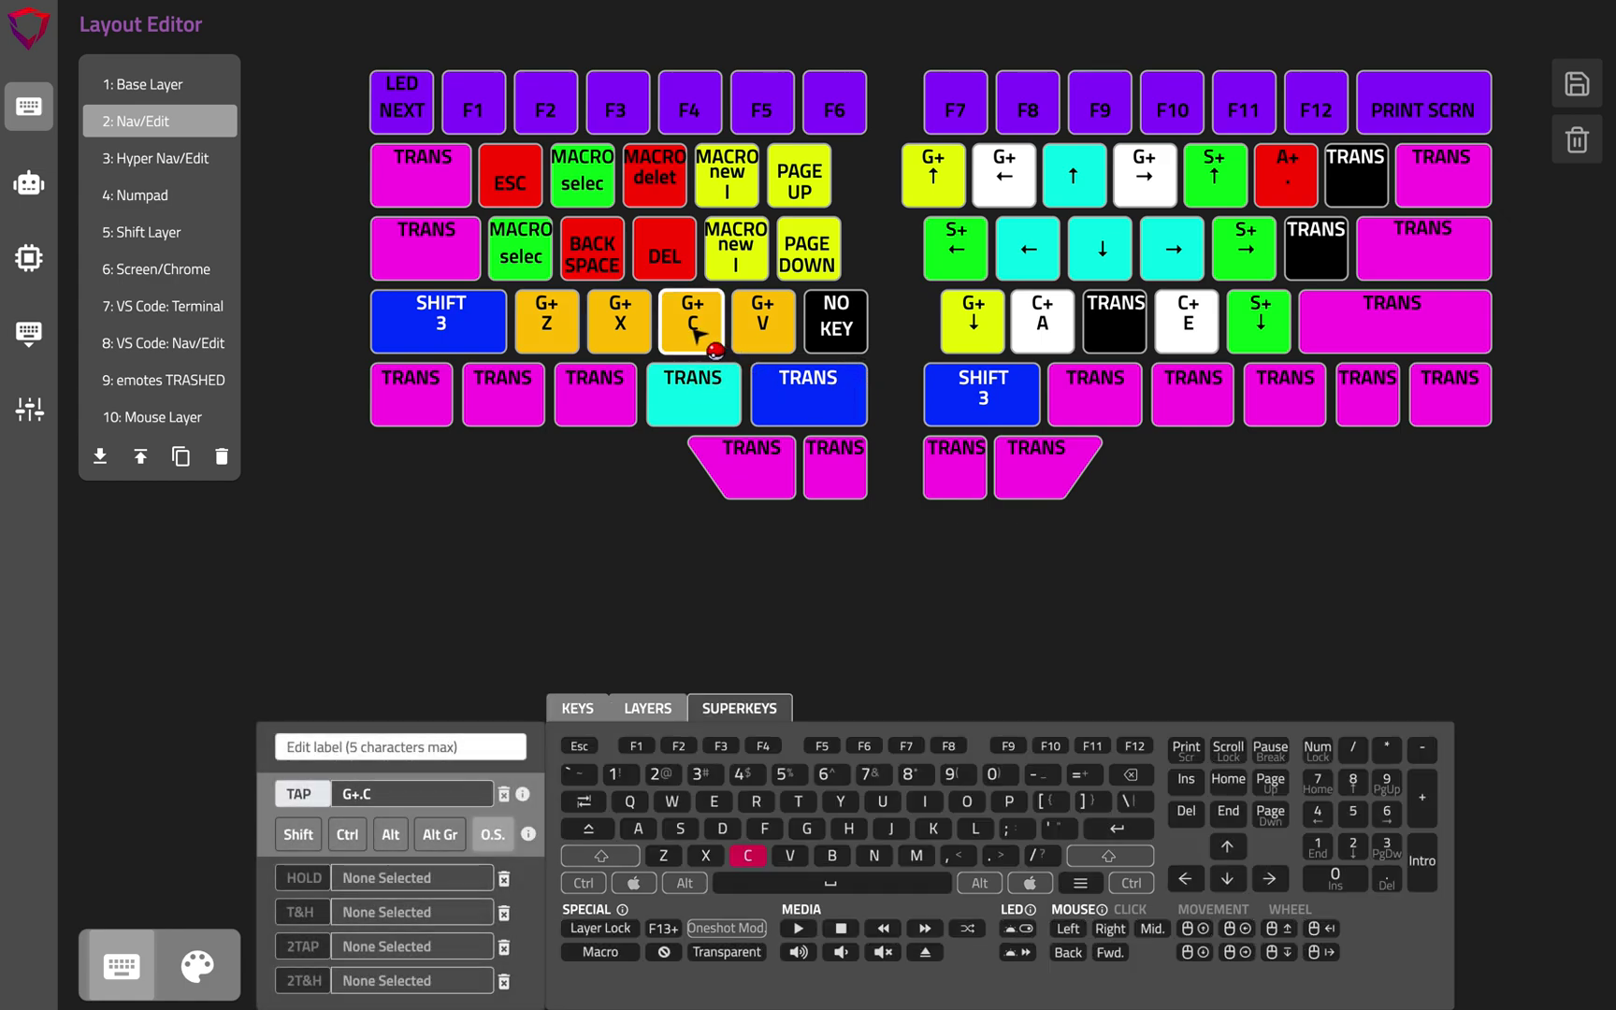
click(756, 338)
click(715, 339)
click(767, 339)
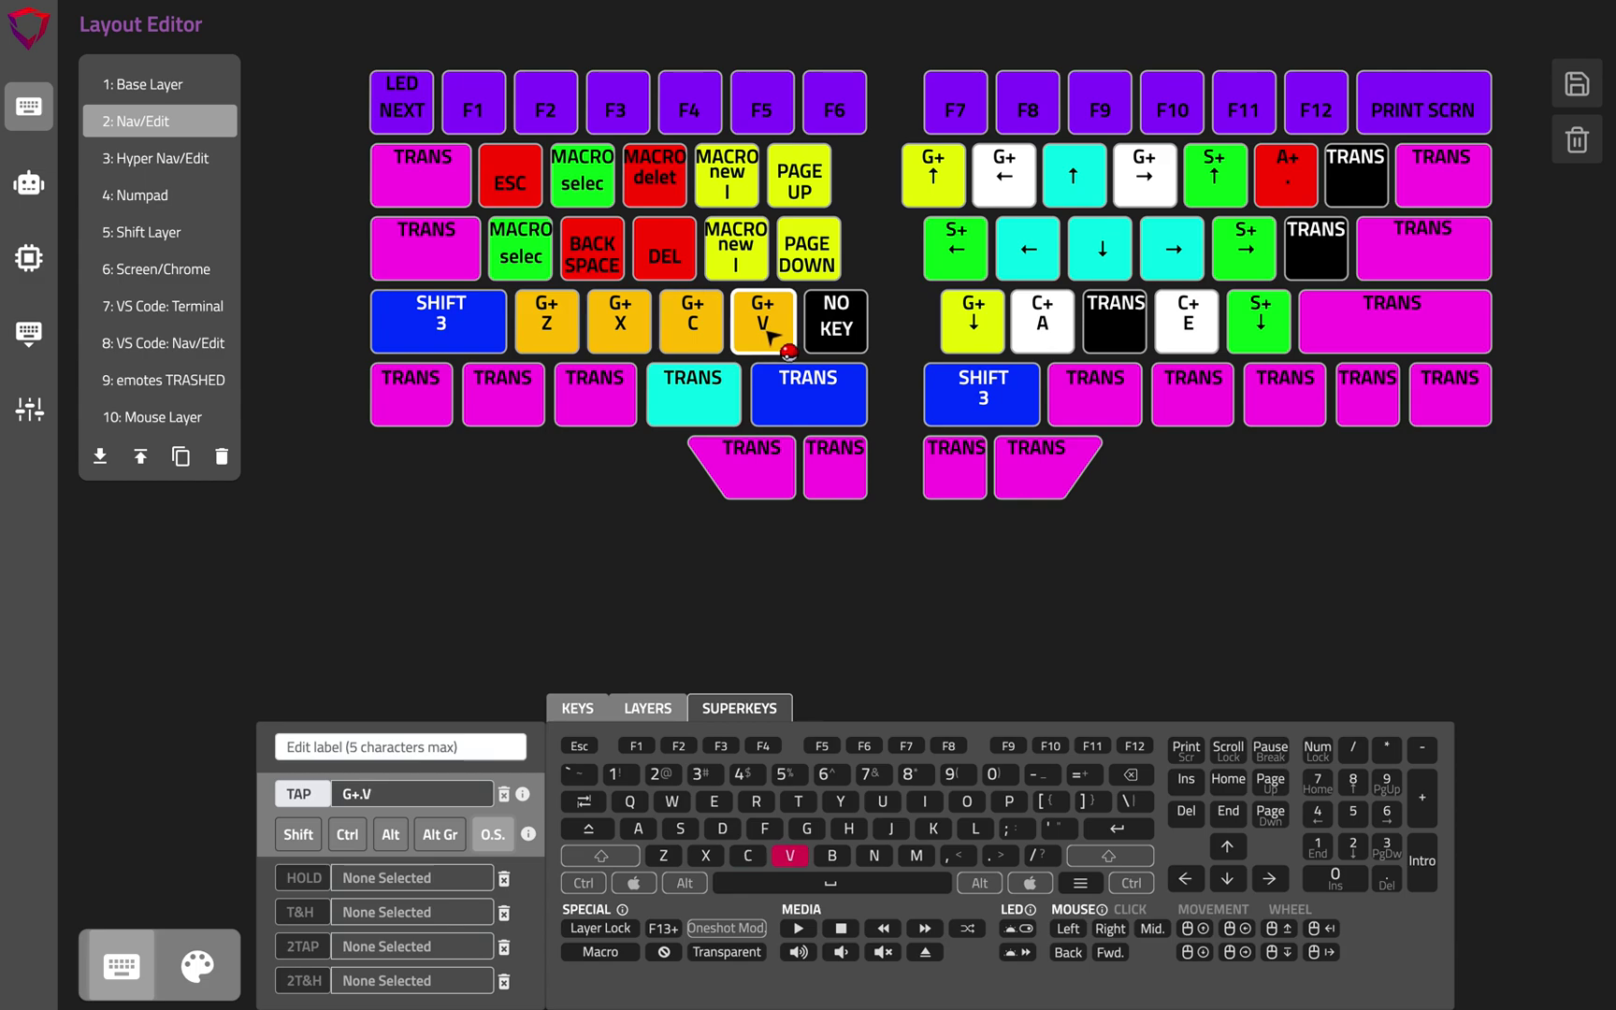
click(715, 332)
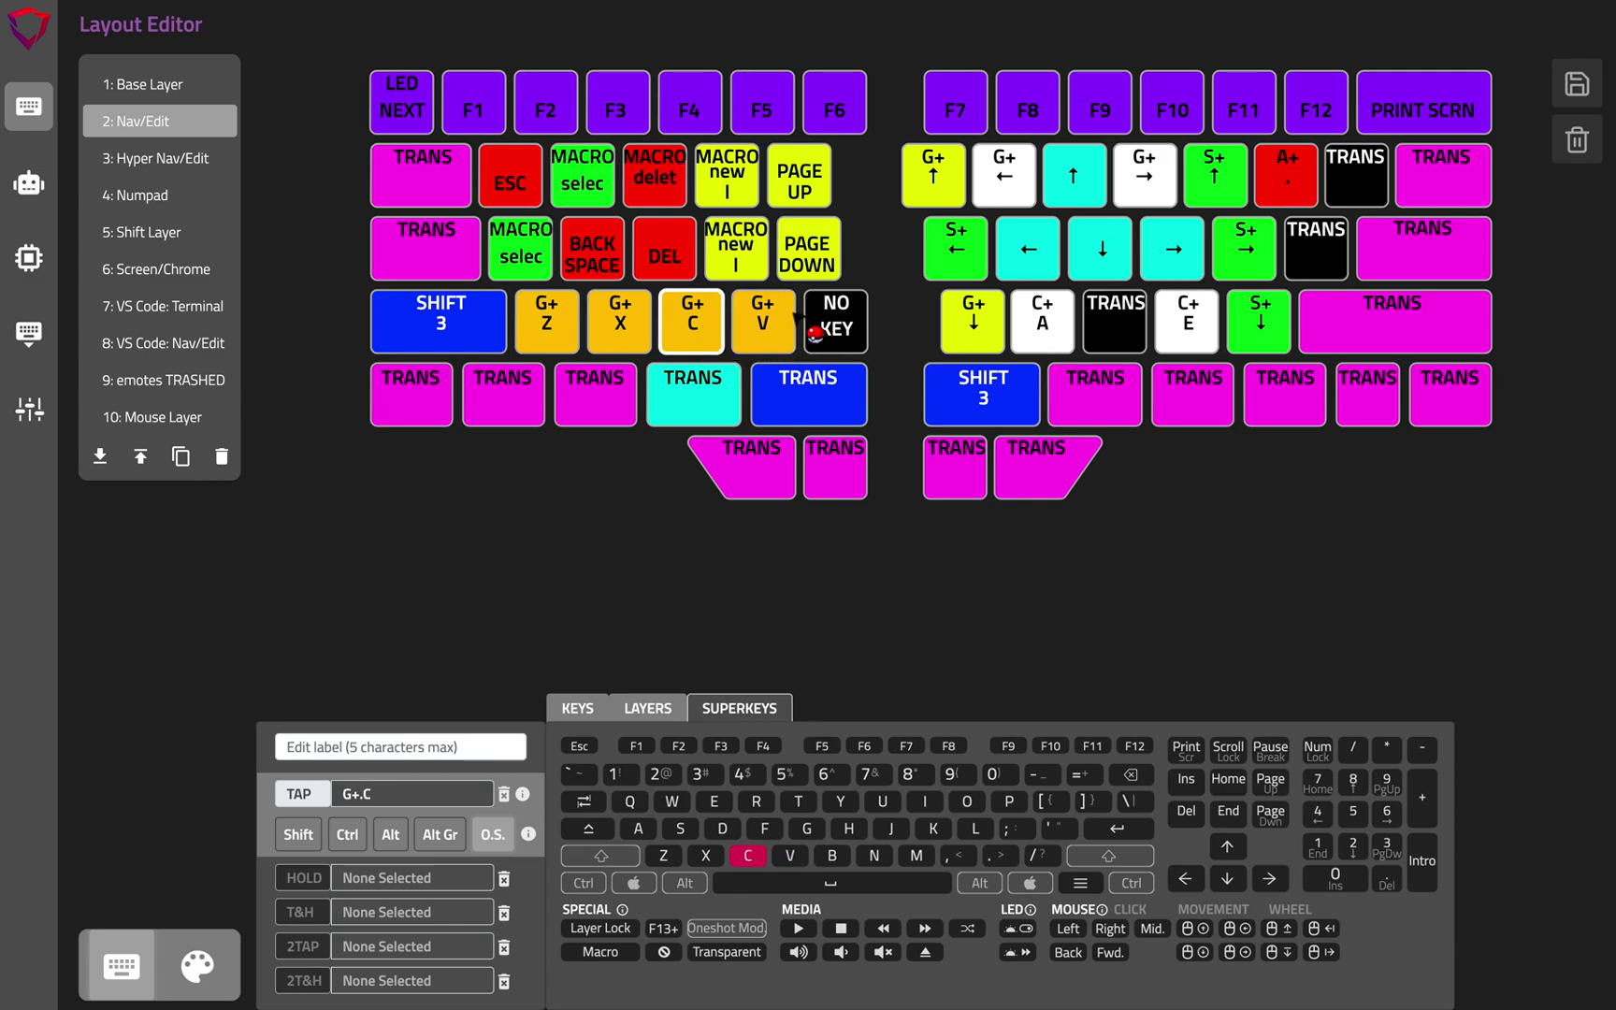
click(793, 323)
click(703, 329)
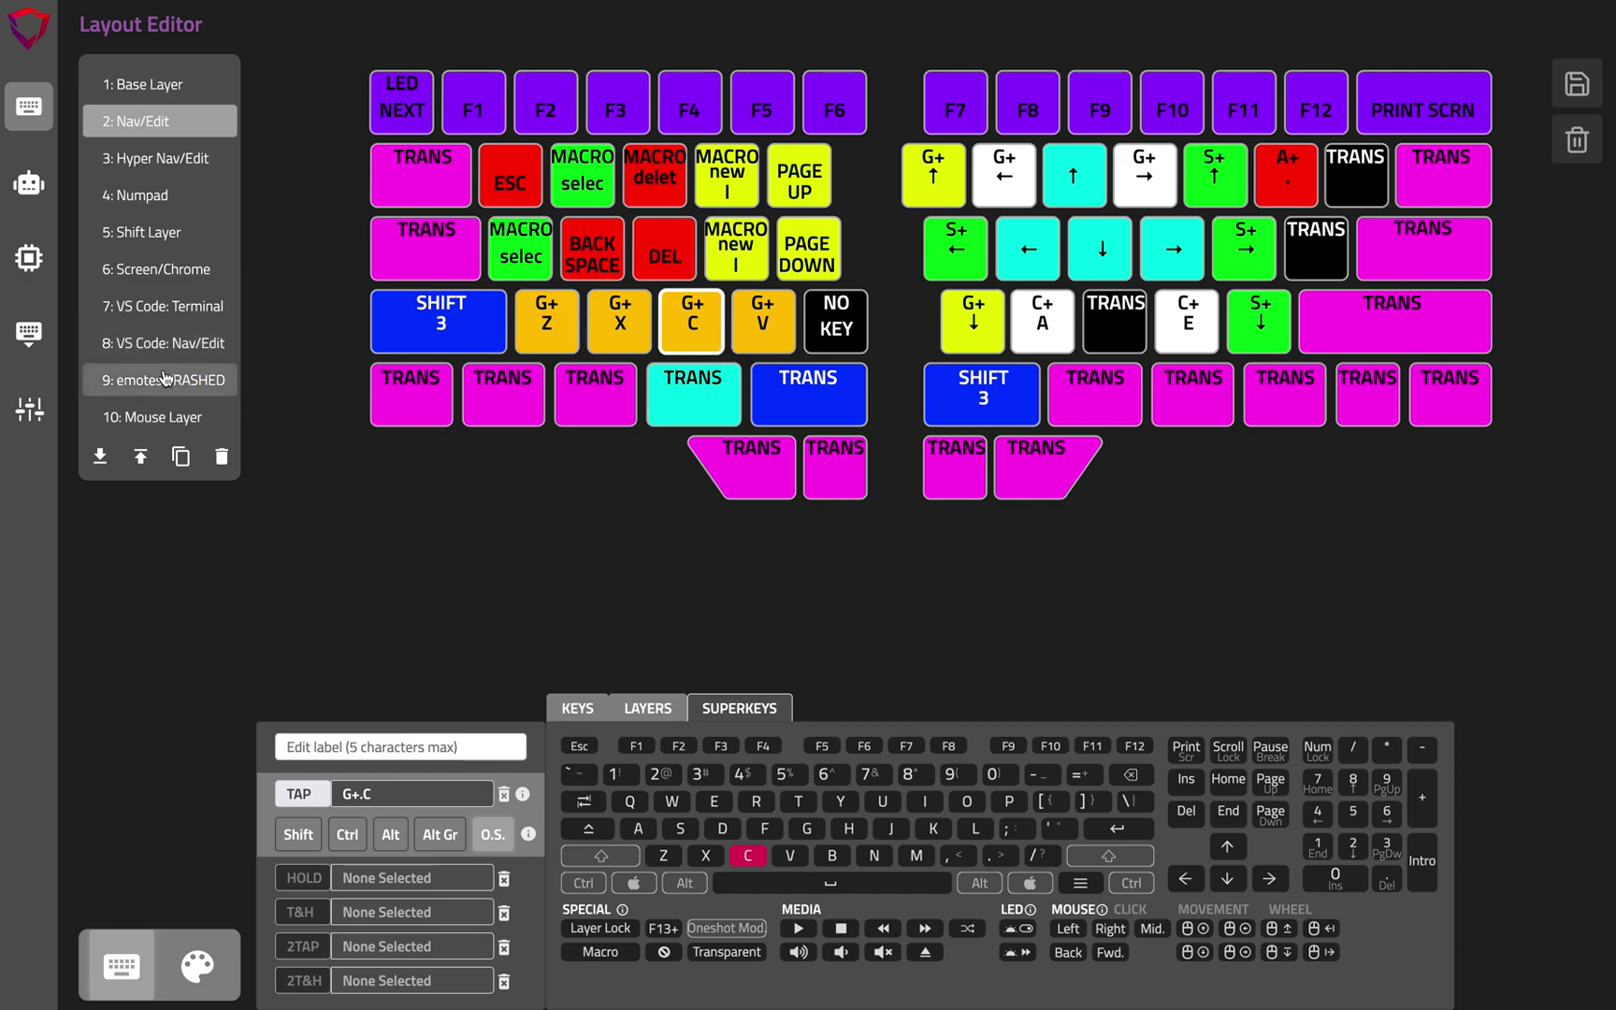
Inspect the modifier combinations assigned to letter keys on the Screen/Chrome layer and on the emotes TRASHED layer.
click(159, 269)
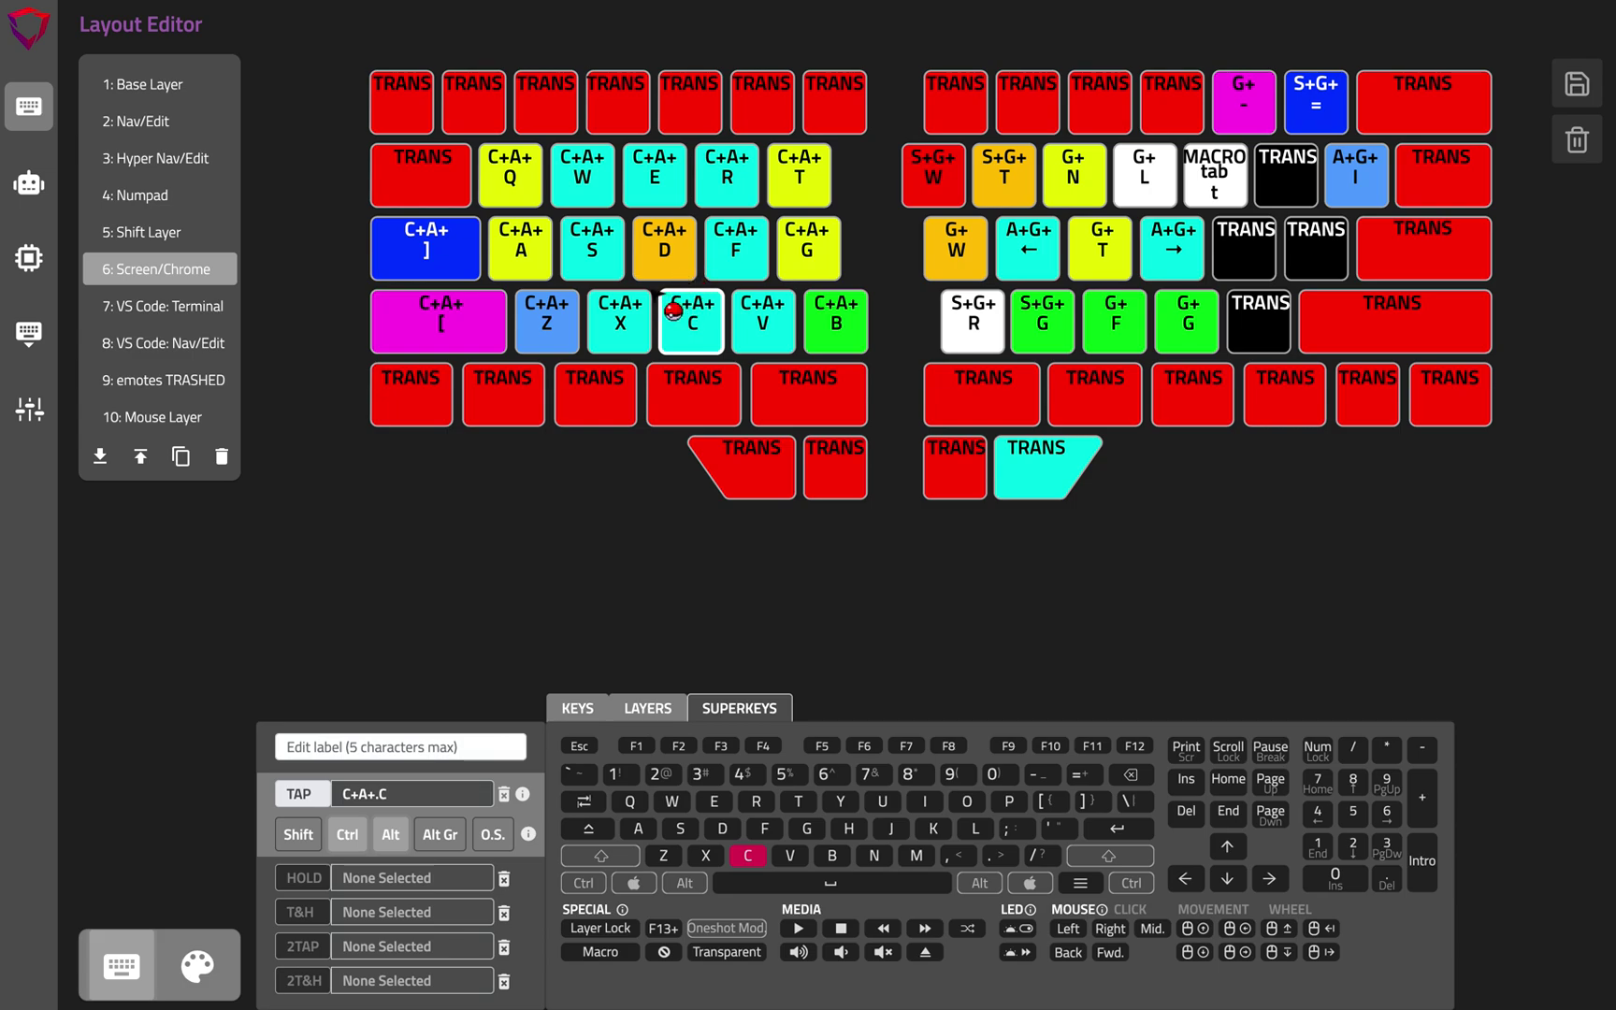
click(653, 185)
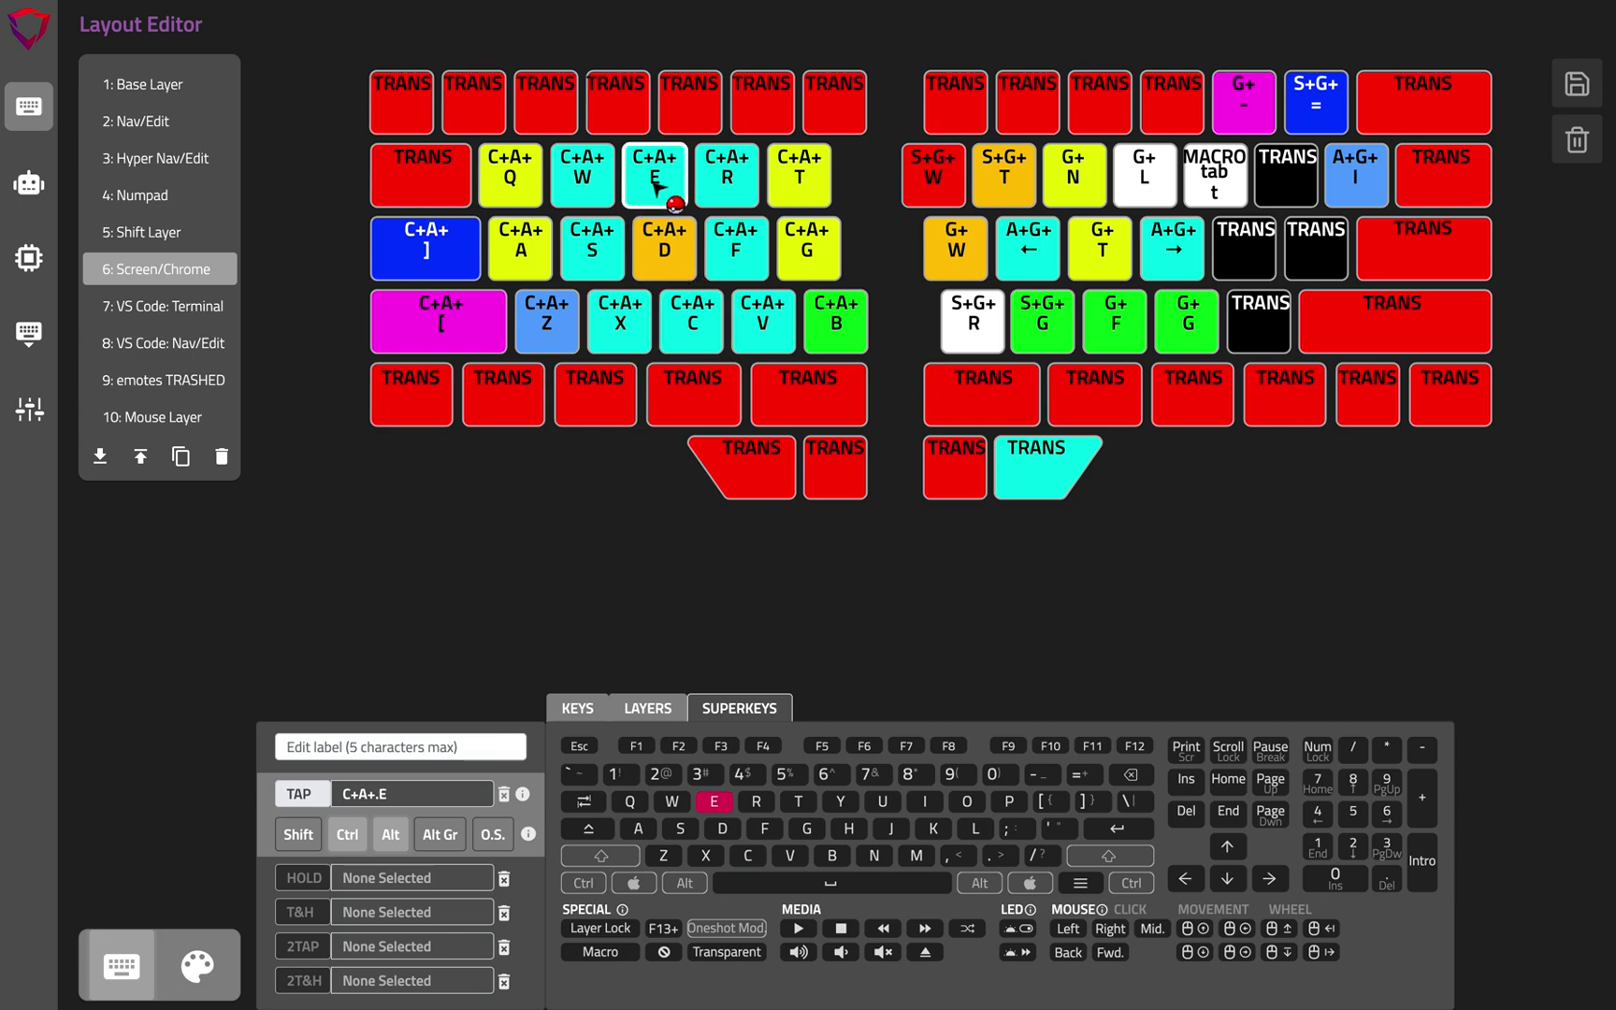
click(694, 327)
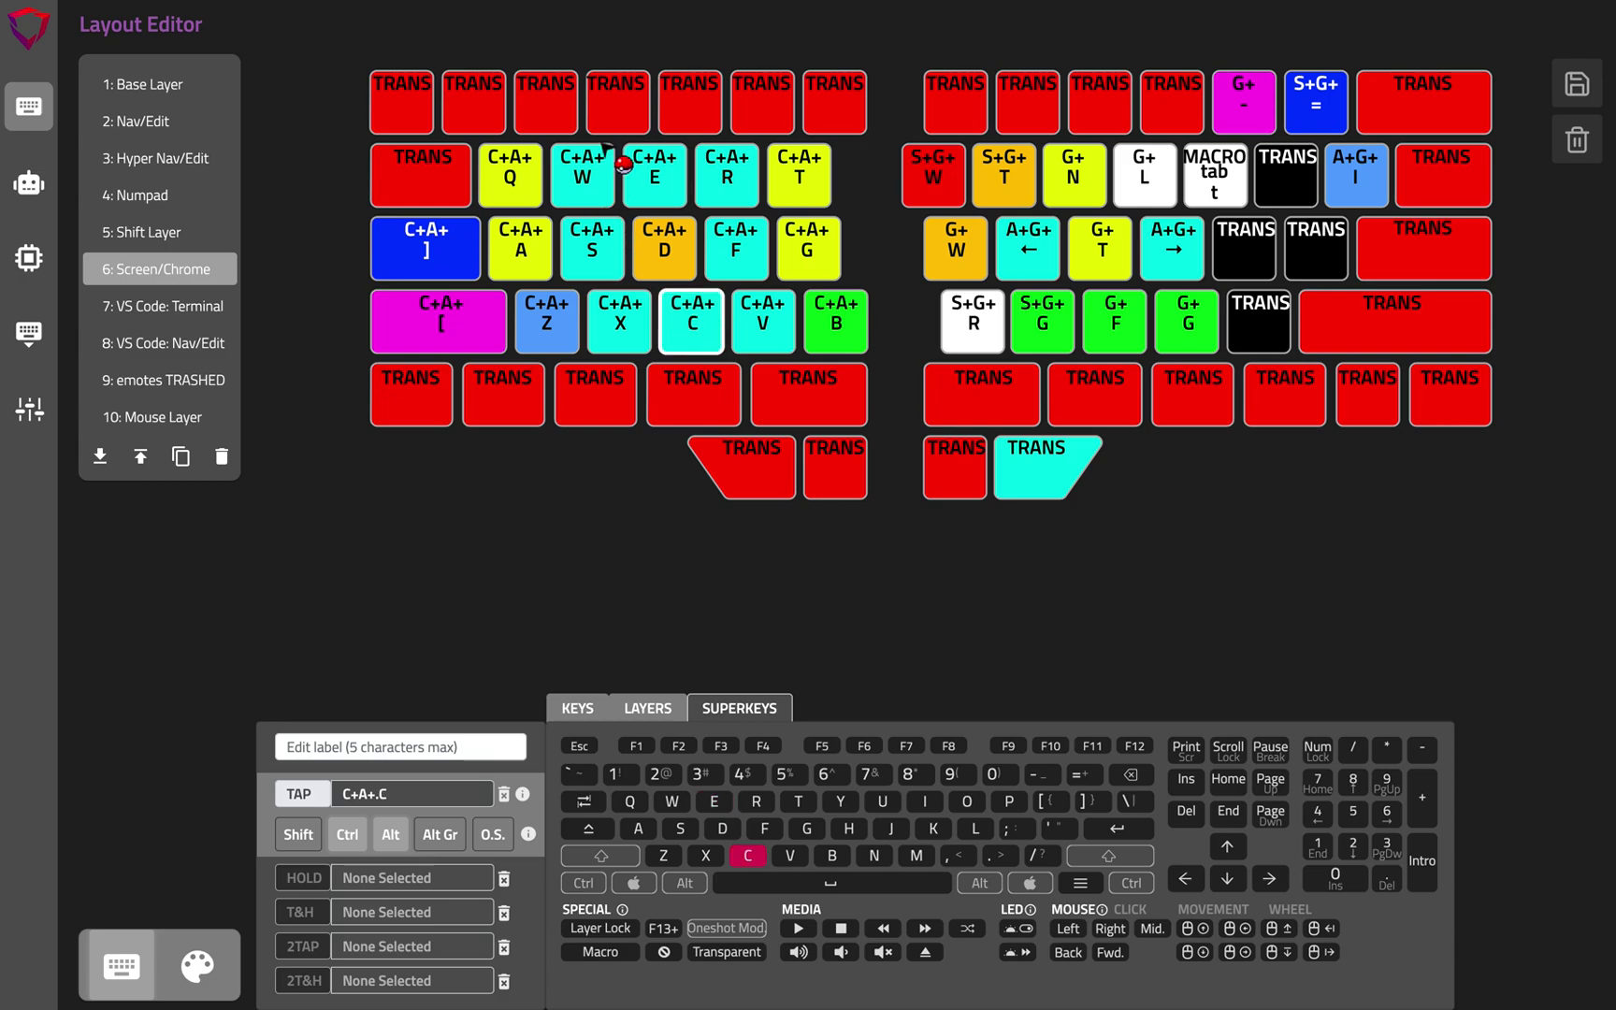
click(651, 178)
click(699, 296)
click(164, 380)
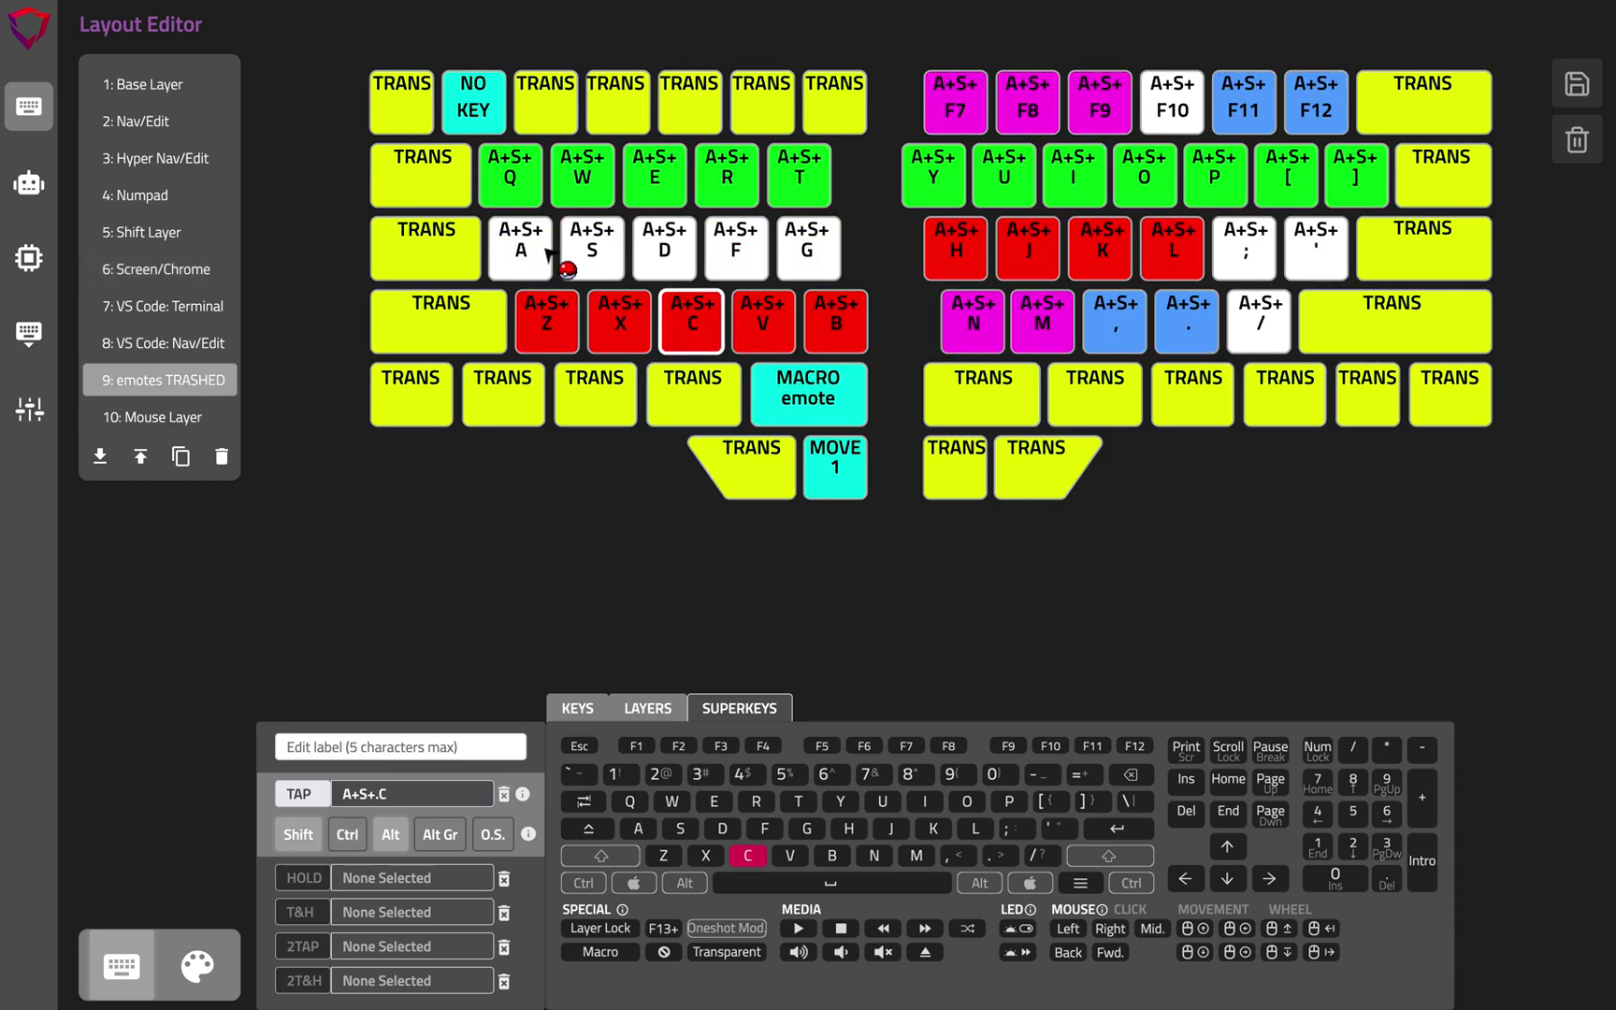
click(520, 198)
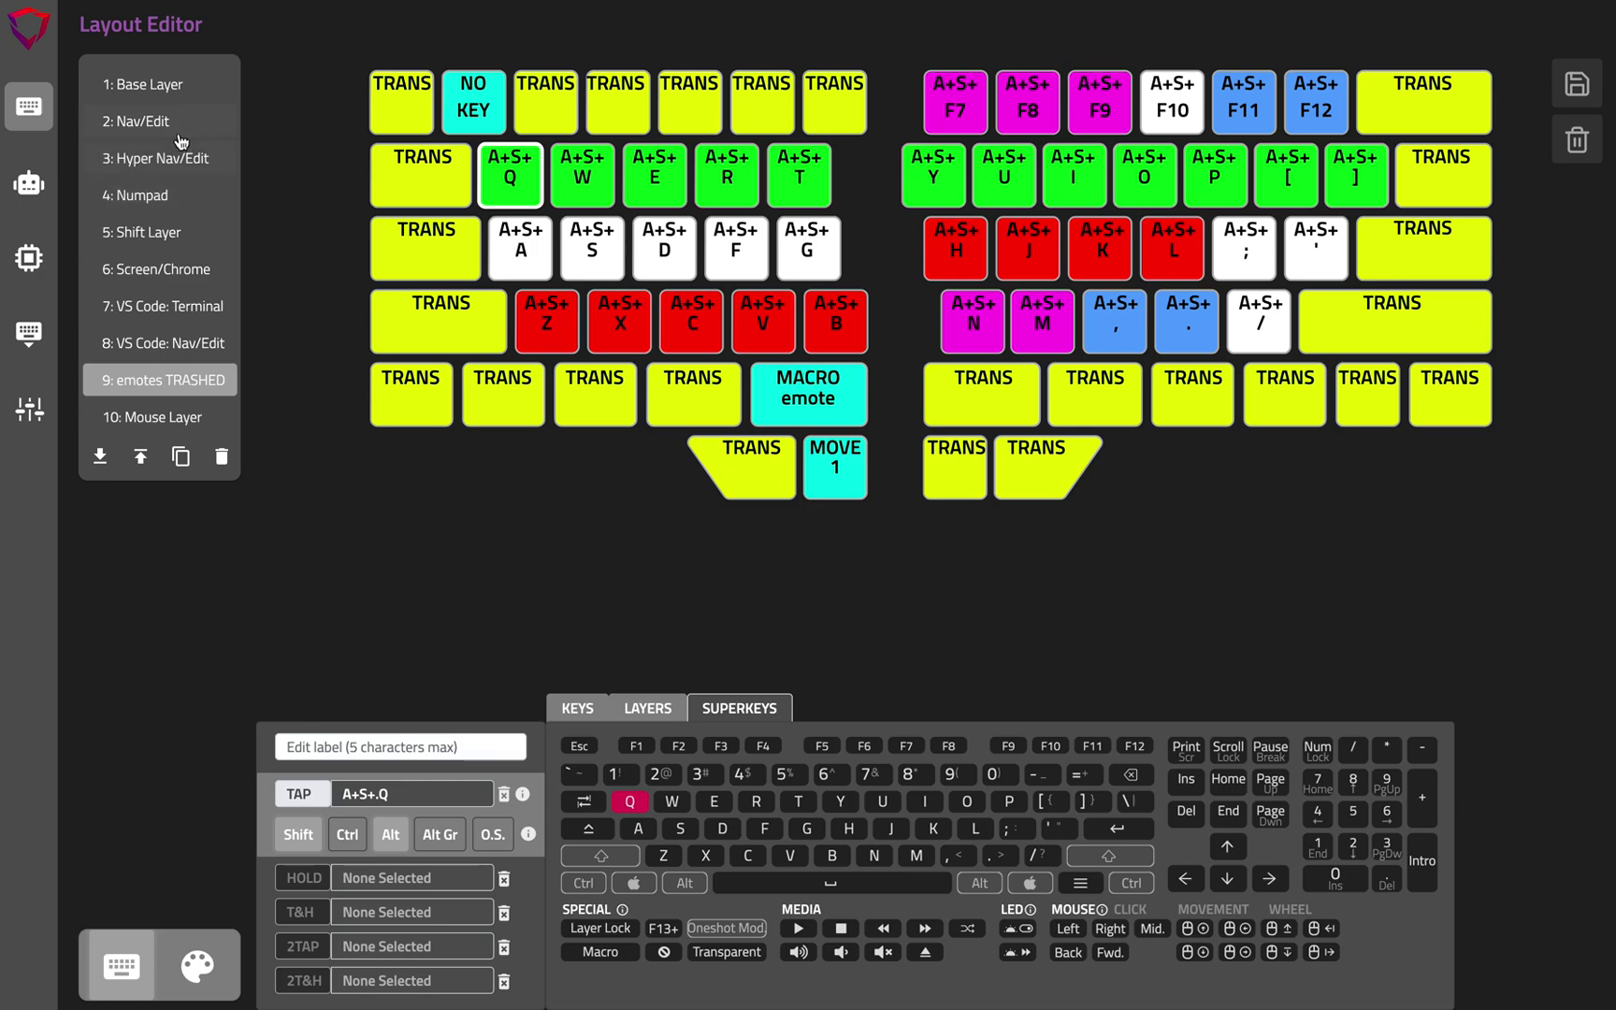
Return to the Nav/Edit layer and inspect which macros its select and delete line keys use.
click(155, 132)
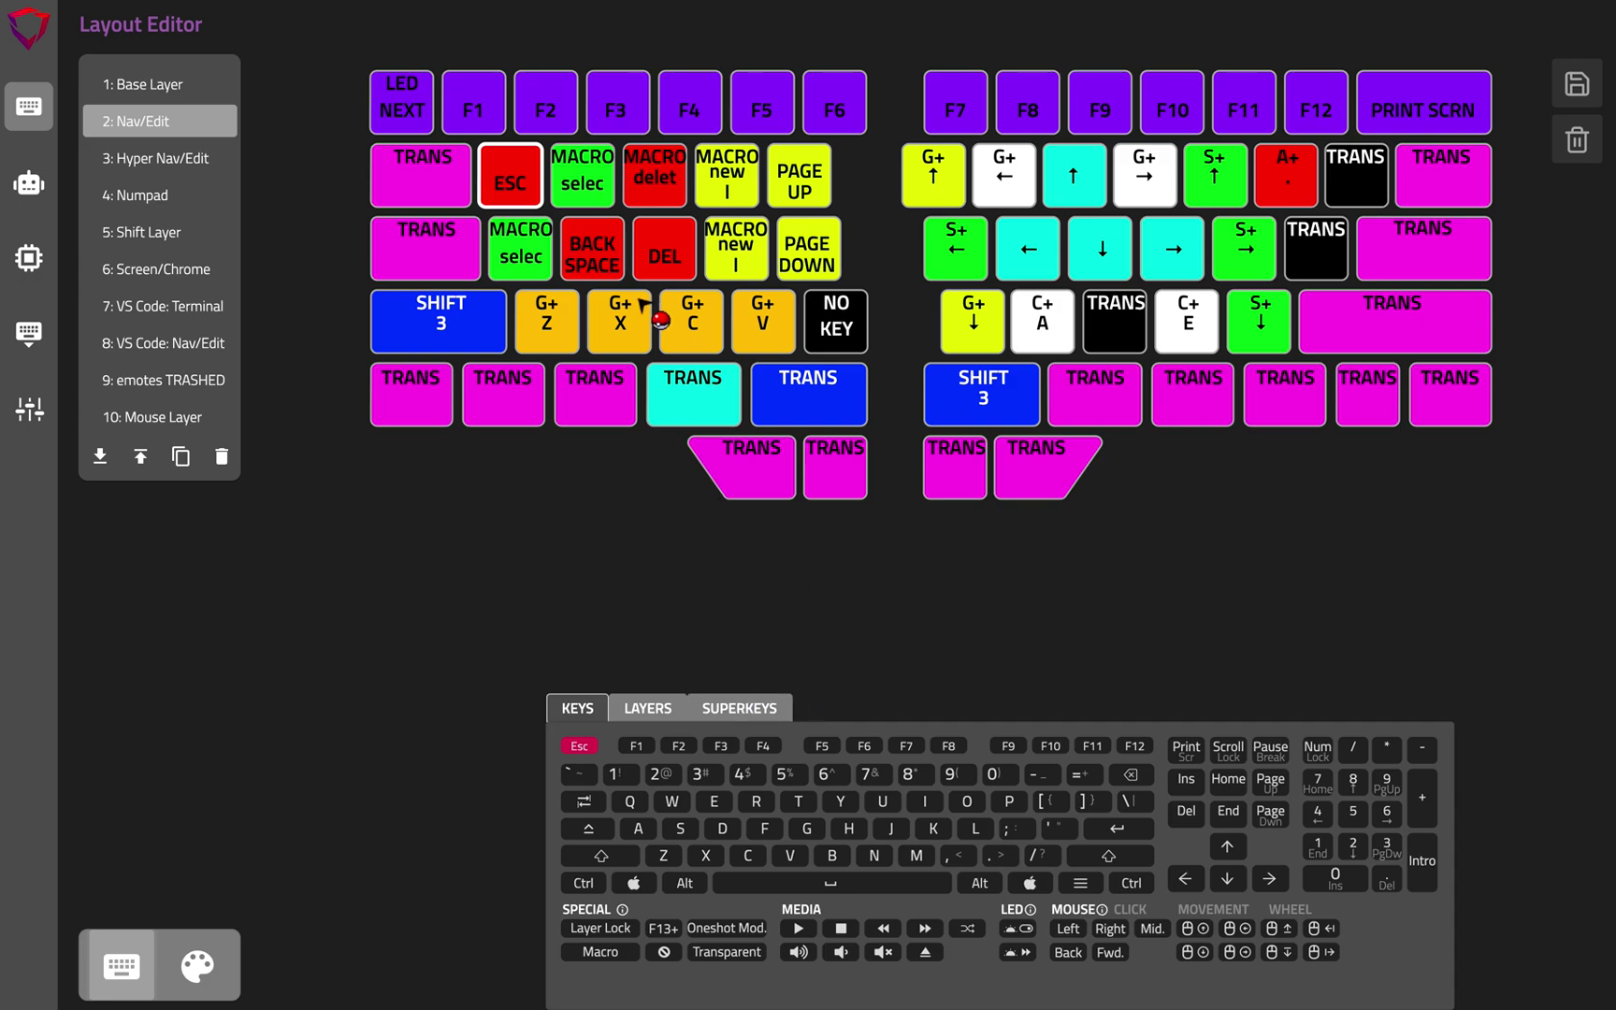
click(532, 255)
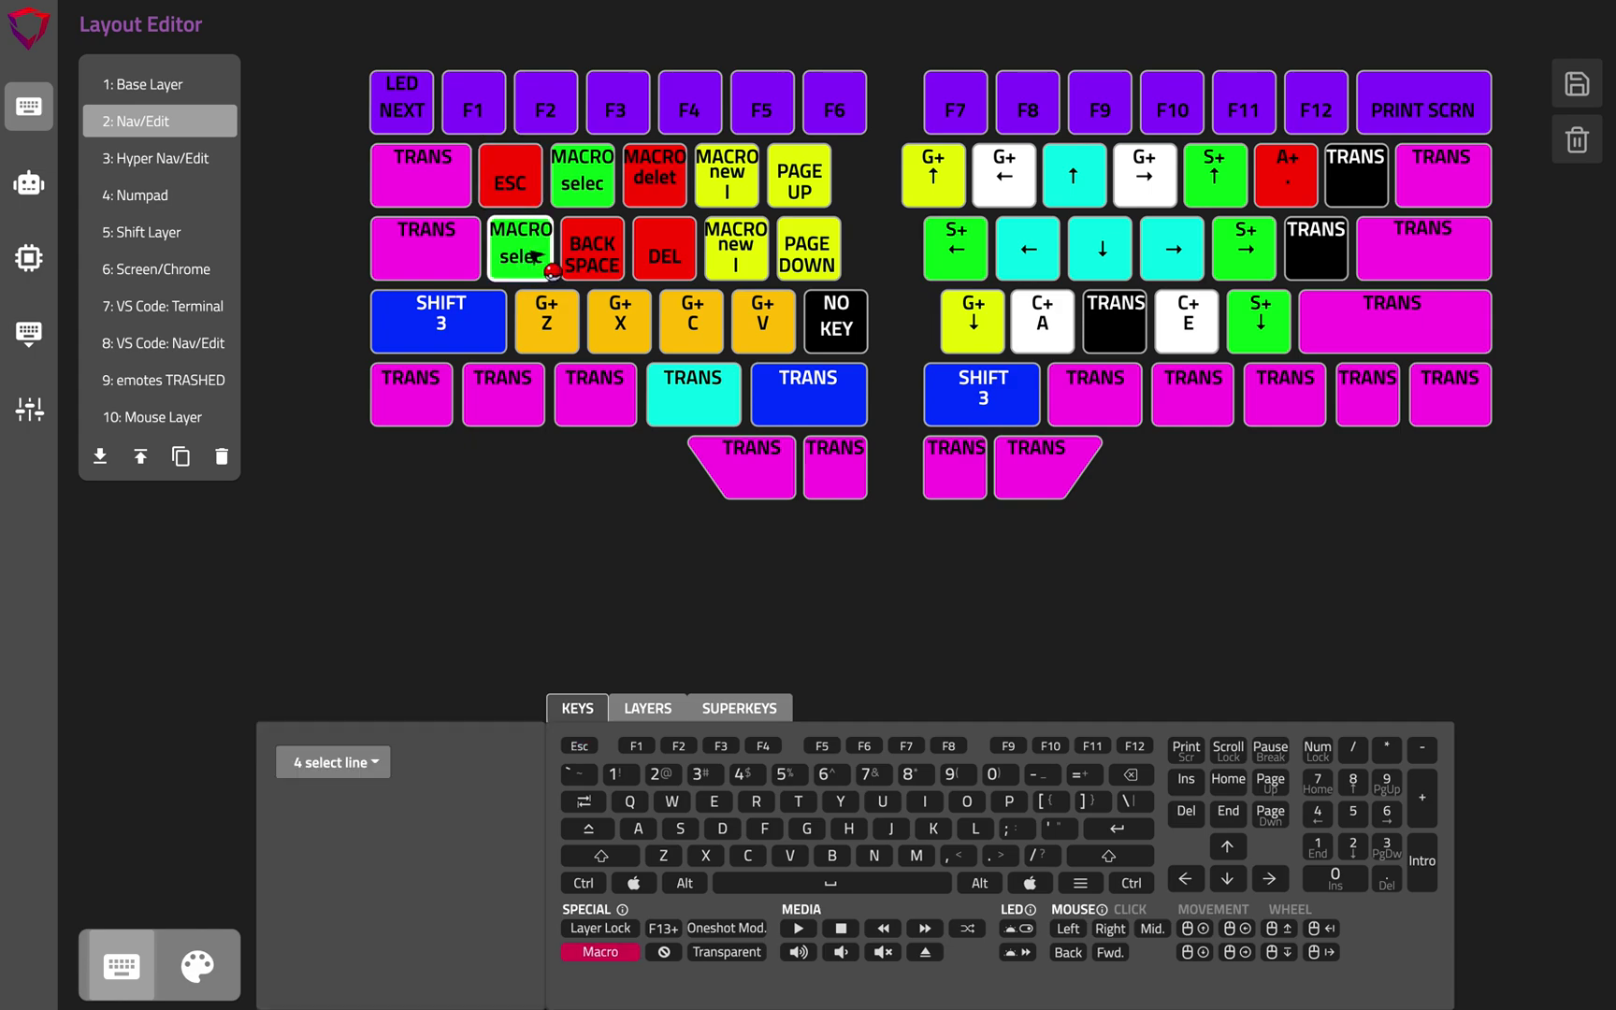
click(594, 187)
click(654, 191)
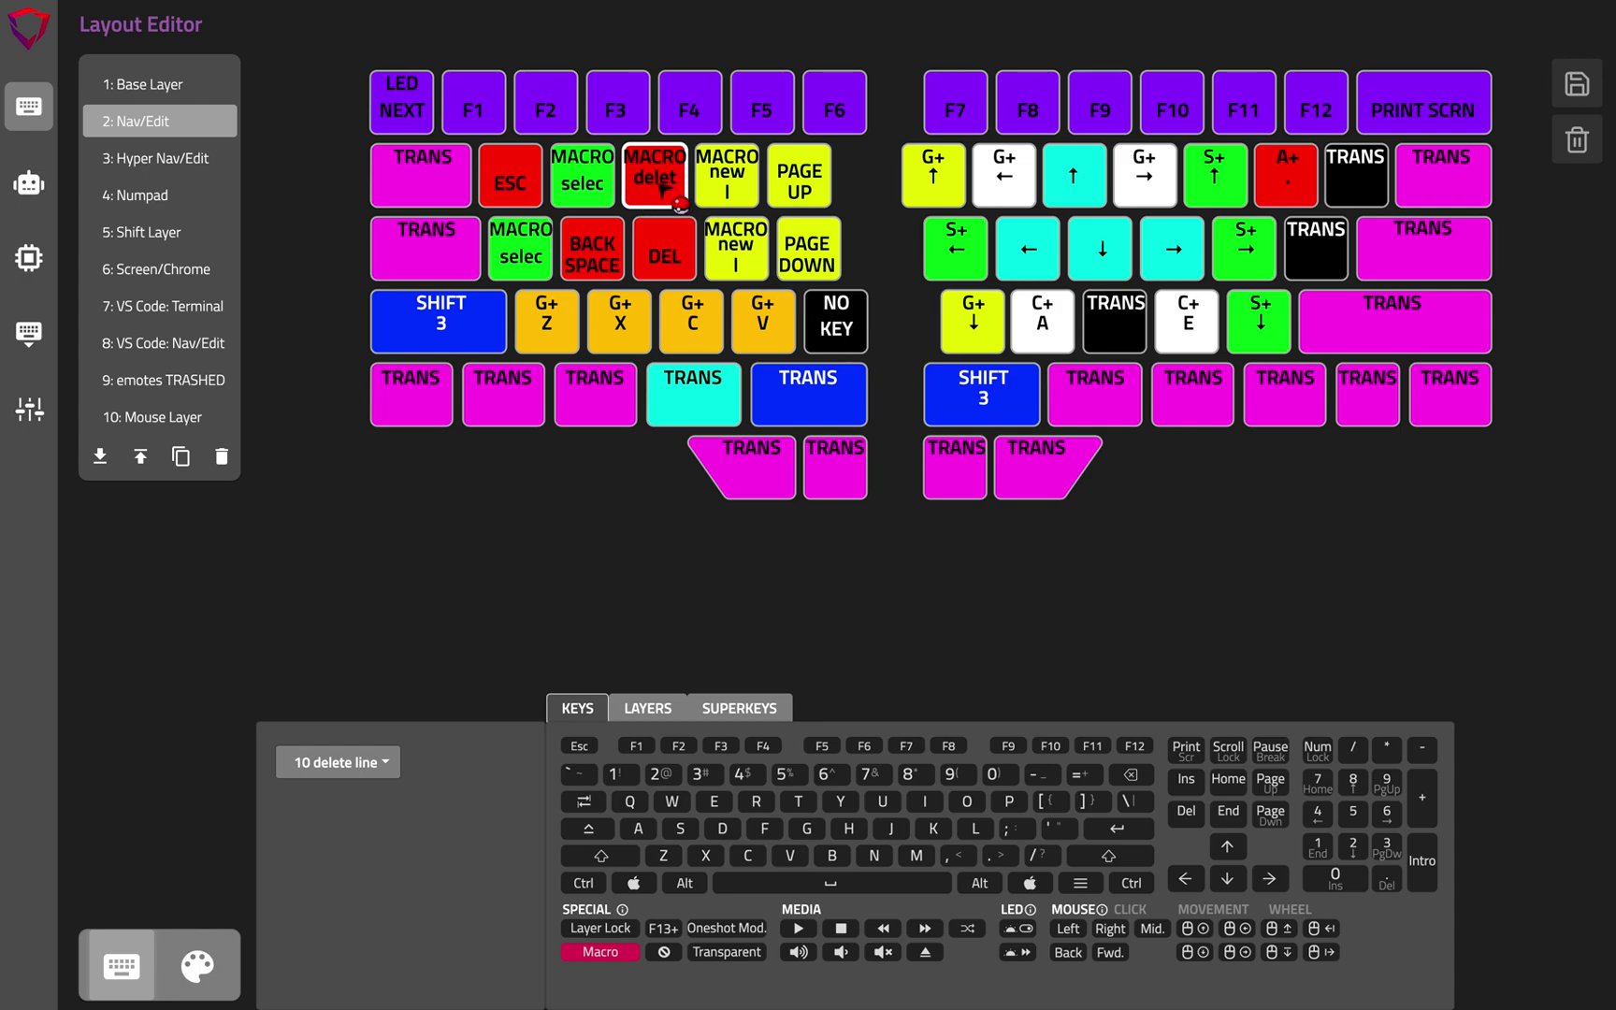
Assign the := macro to the transparent upper thumb key of the right half and browse the available macros.
click(978, 472)
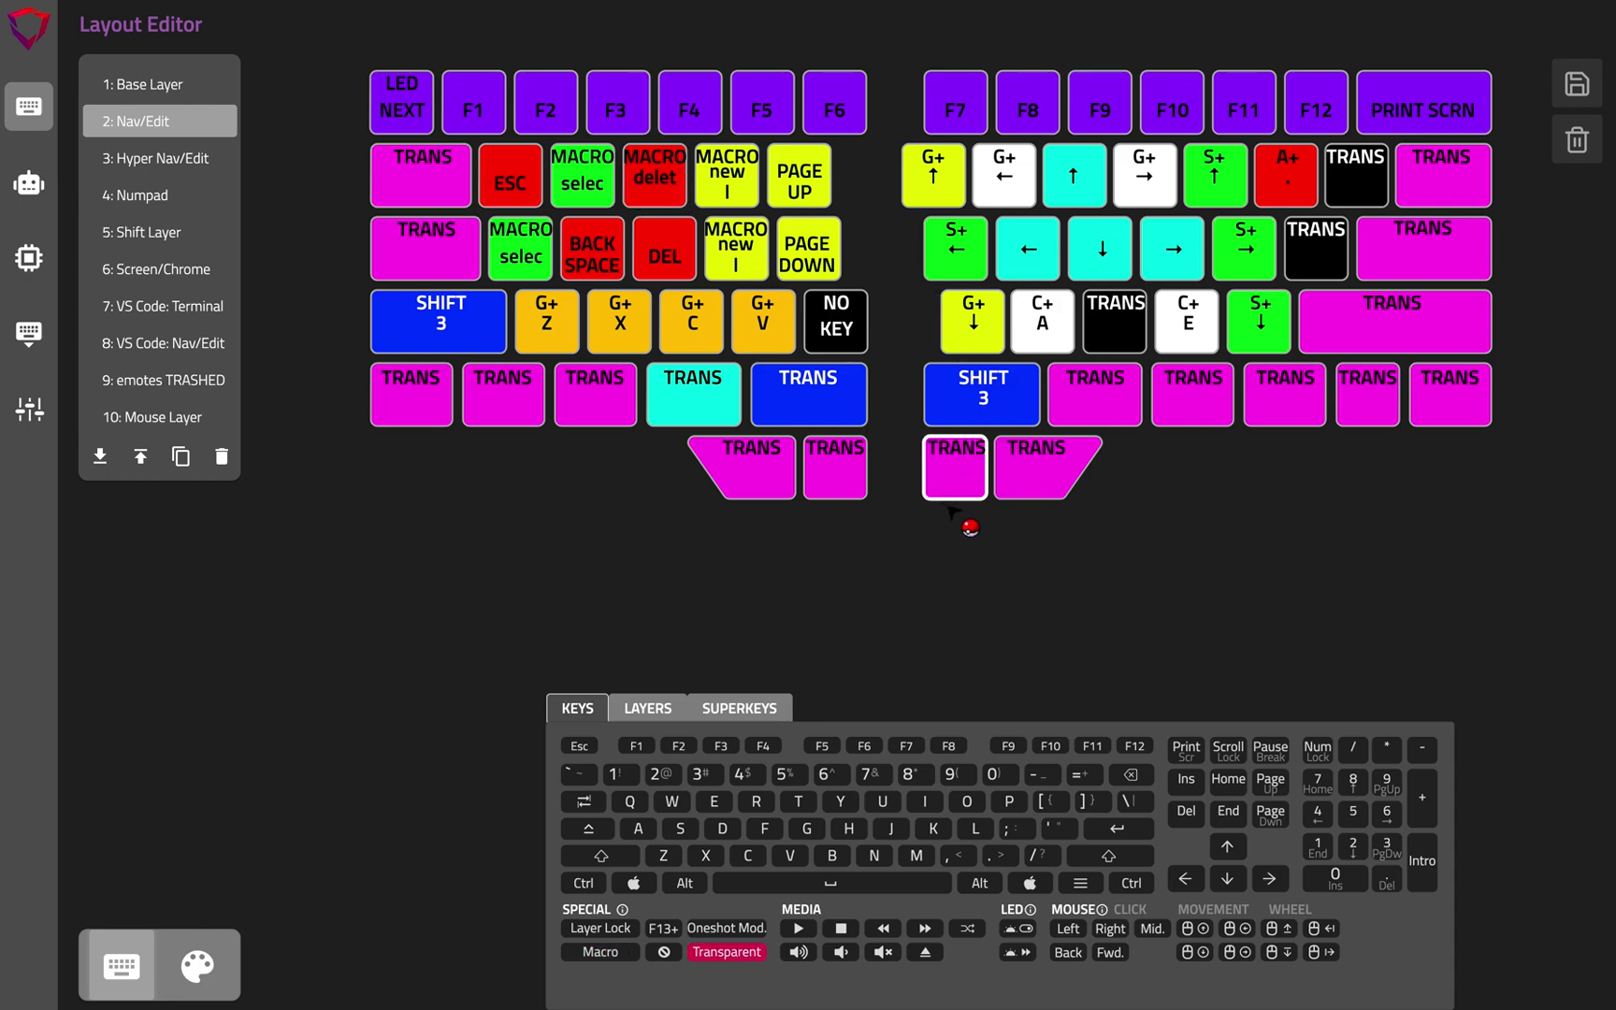
click(575, 952)
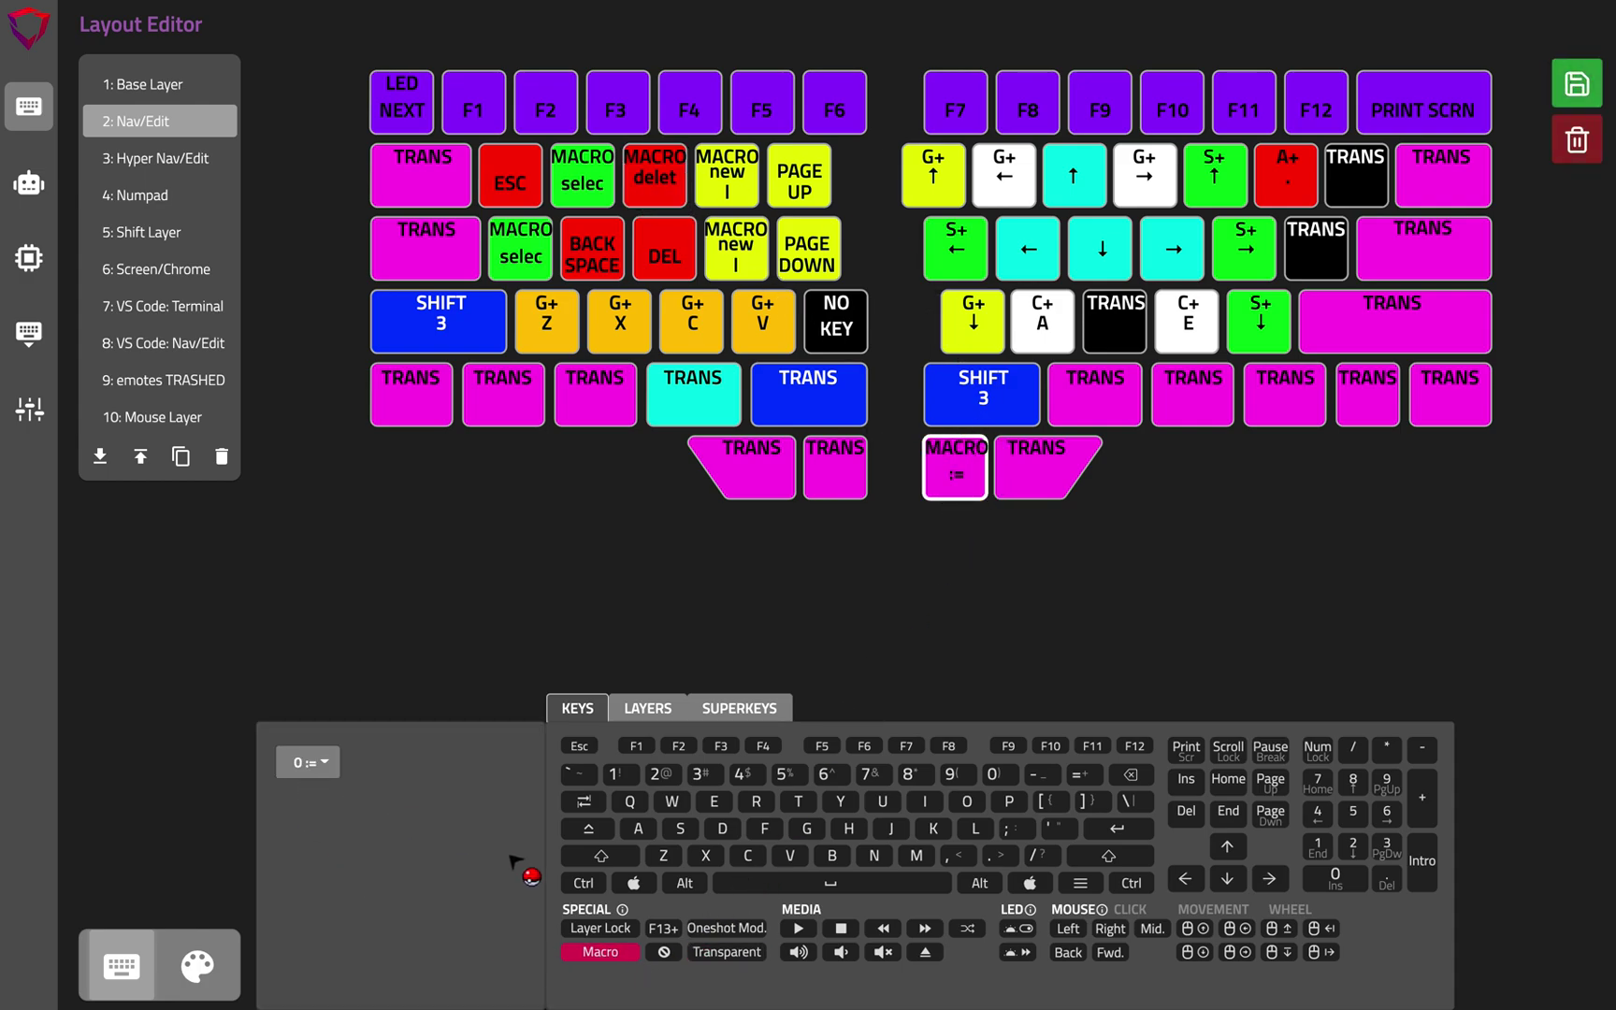
click(322, 776)
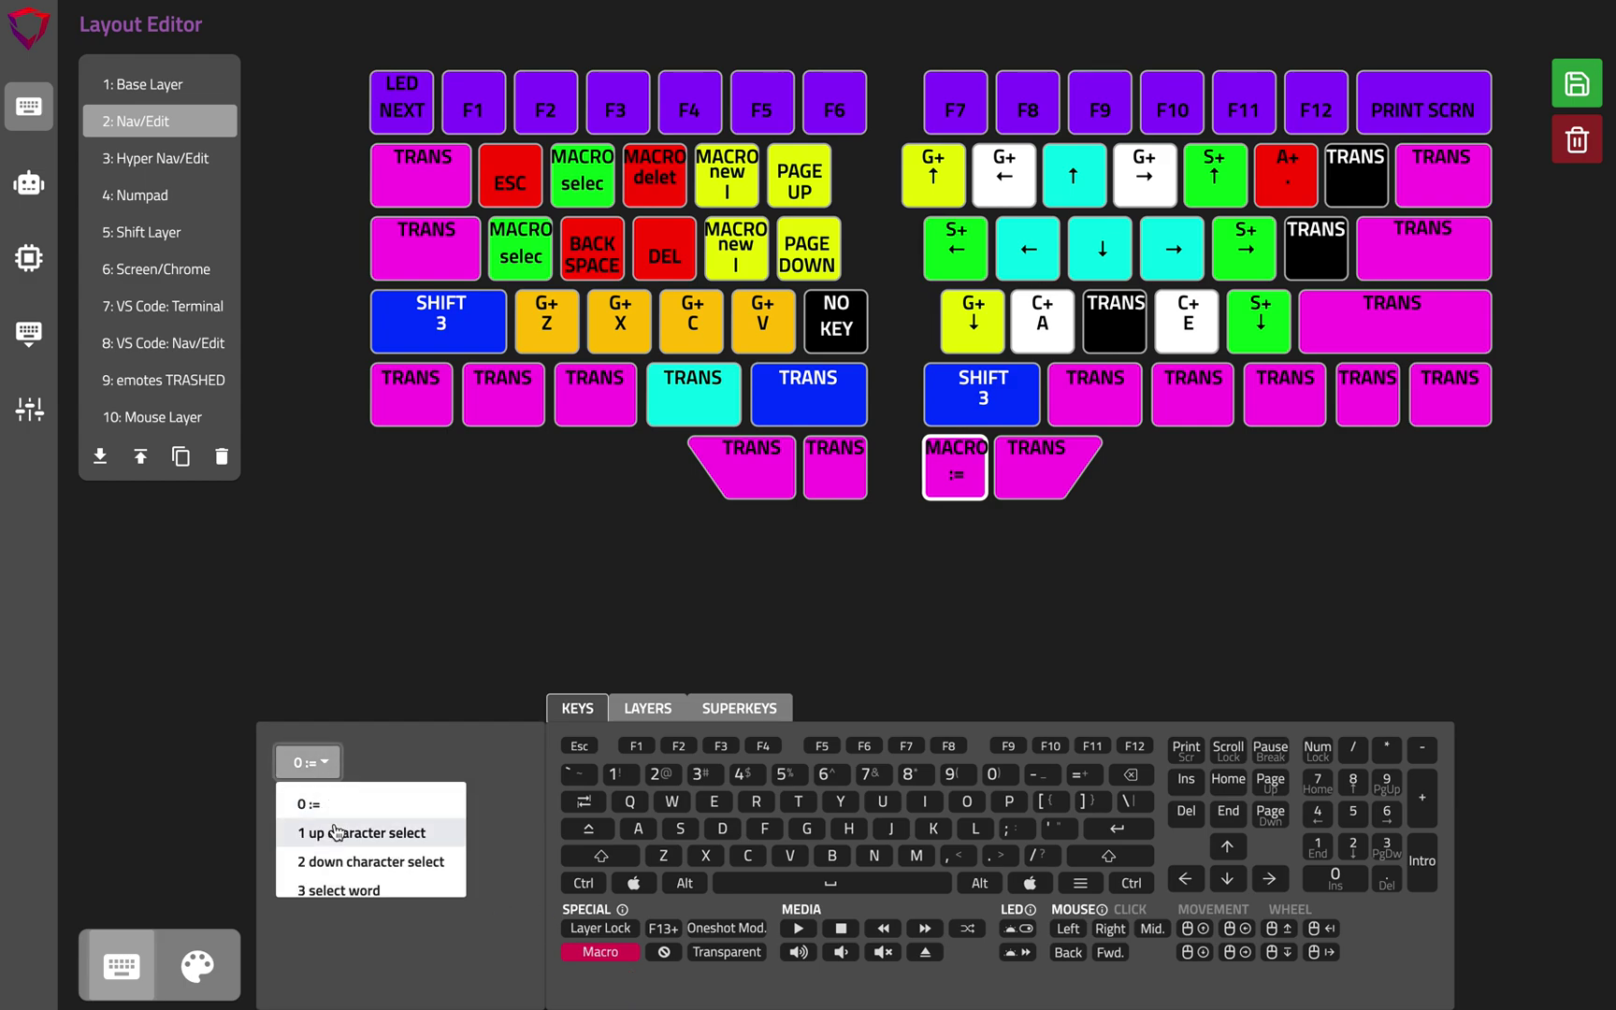
scroll(360, 841, down, 5)
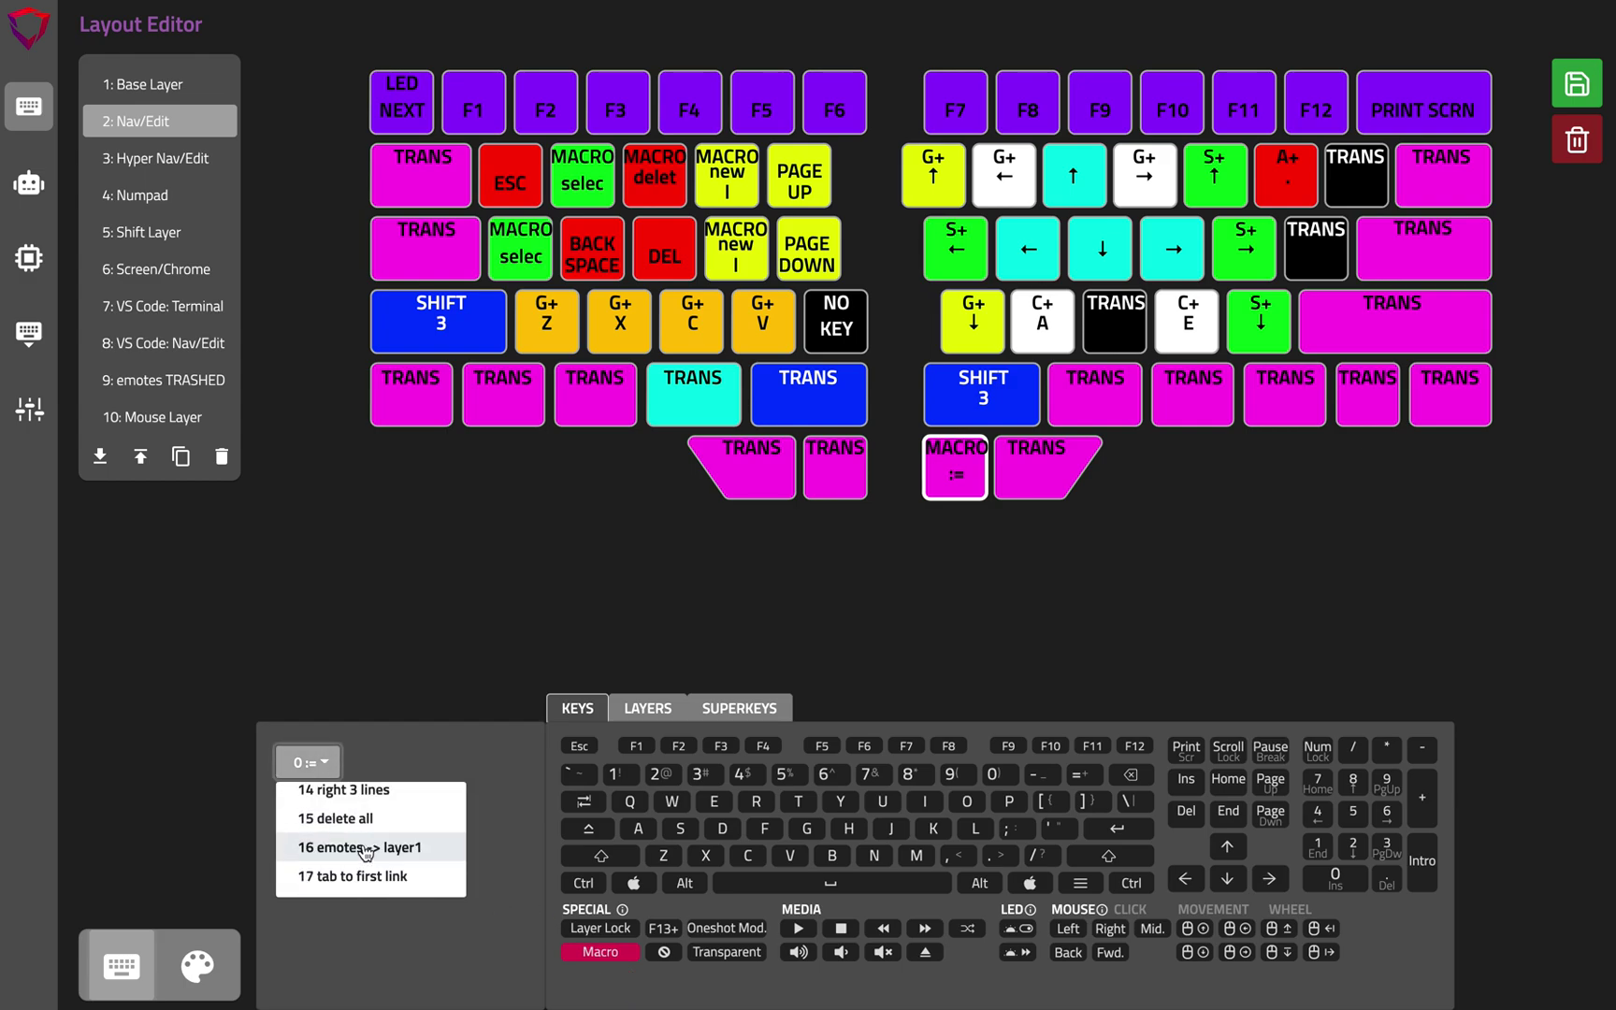
scroll(368, 849, up, 3)
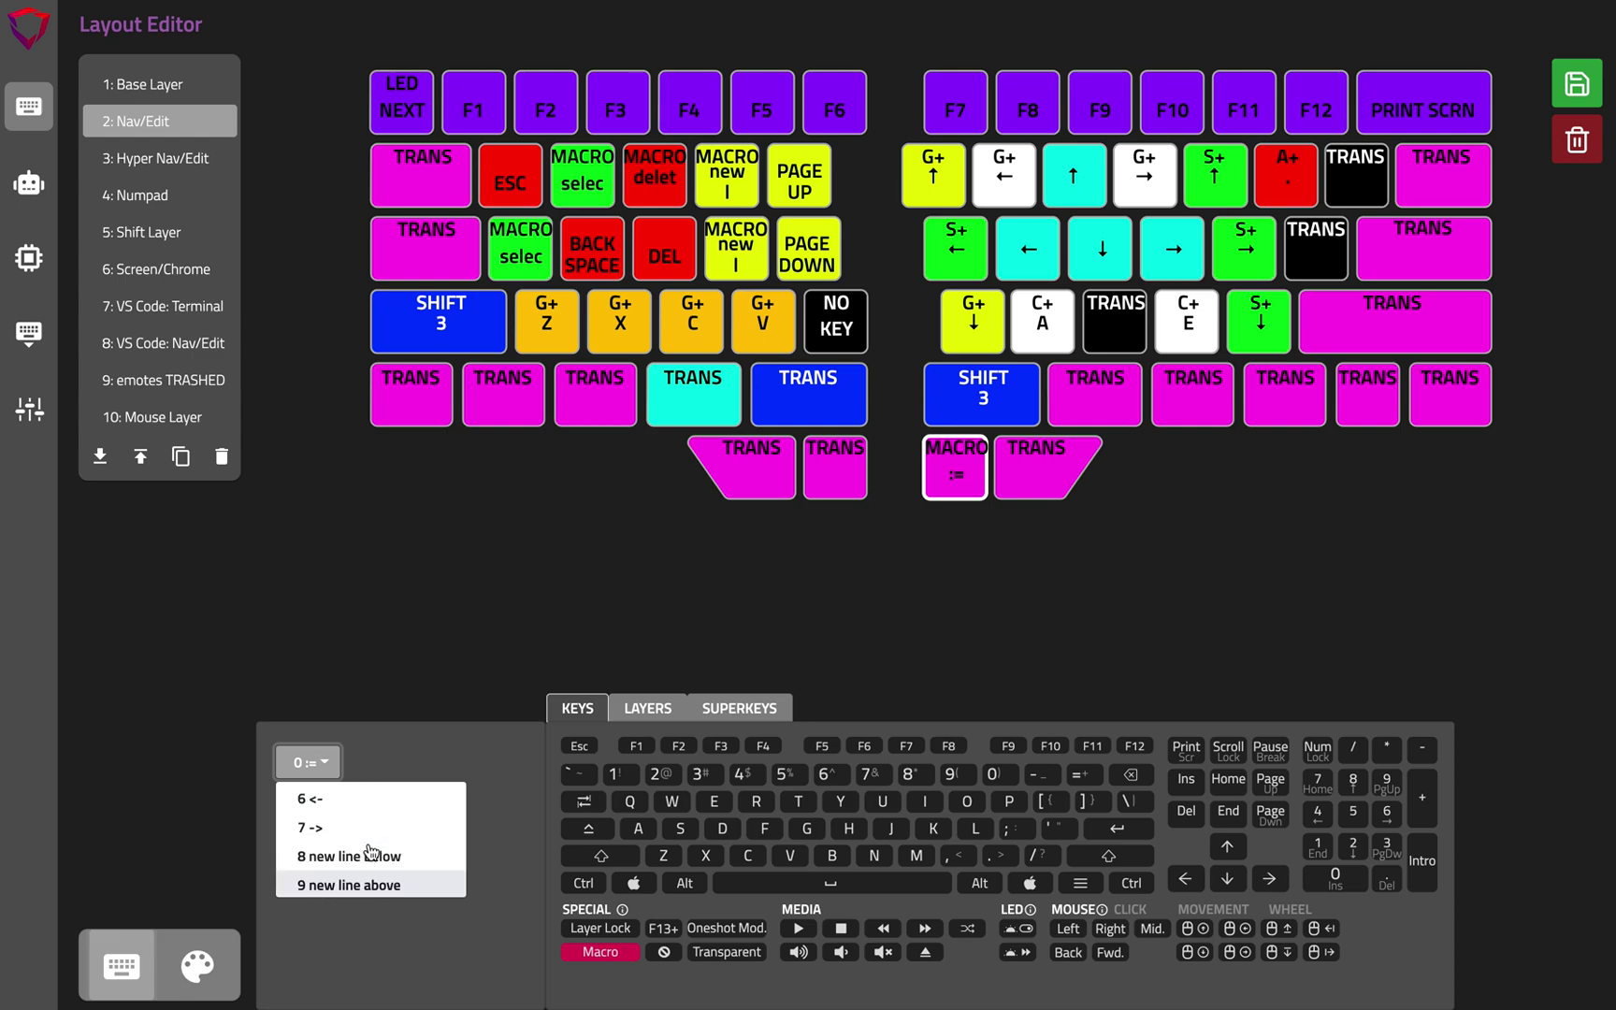
scroll(375, 818, up, 2)
click(433, 759)
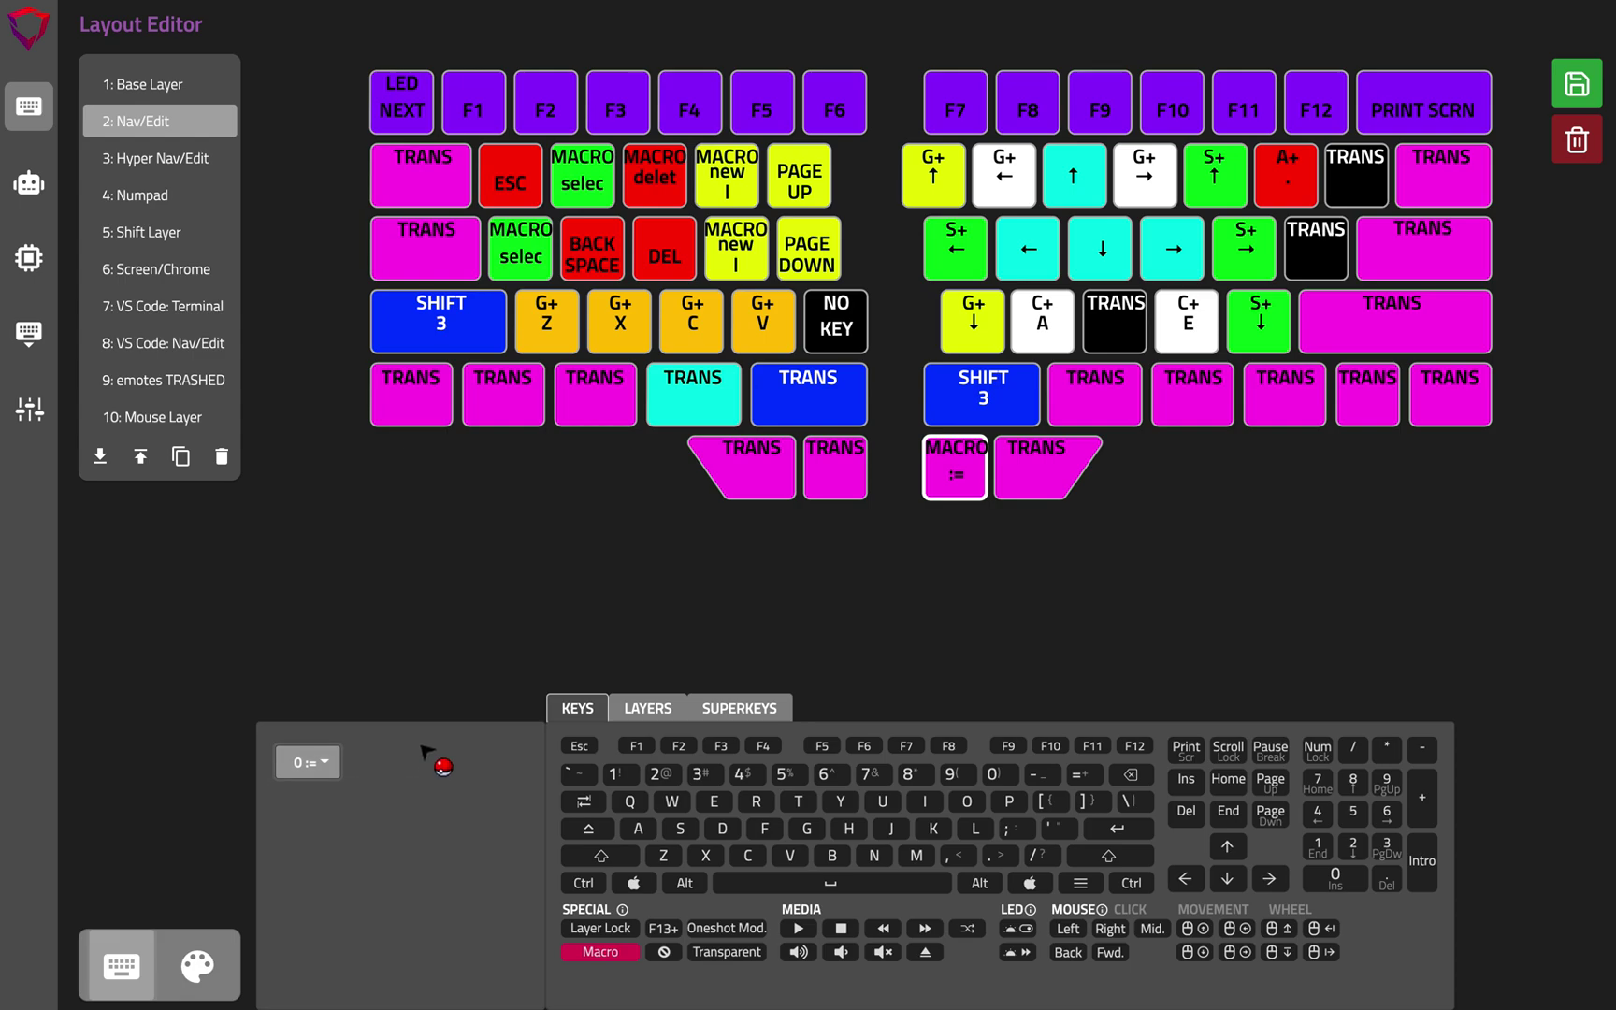
Open the macro editor and examine the macro list, the up character select macro and the text entry option.
click(32, 187)
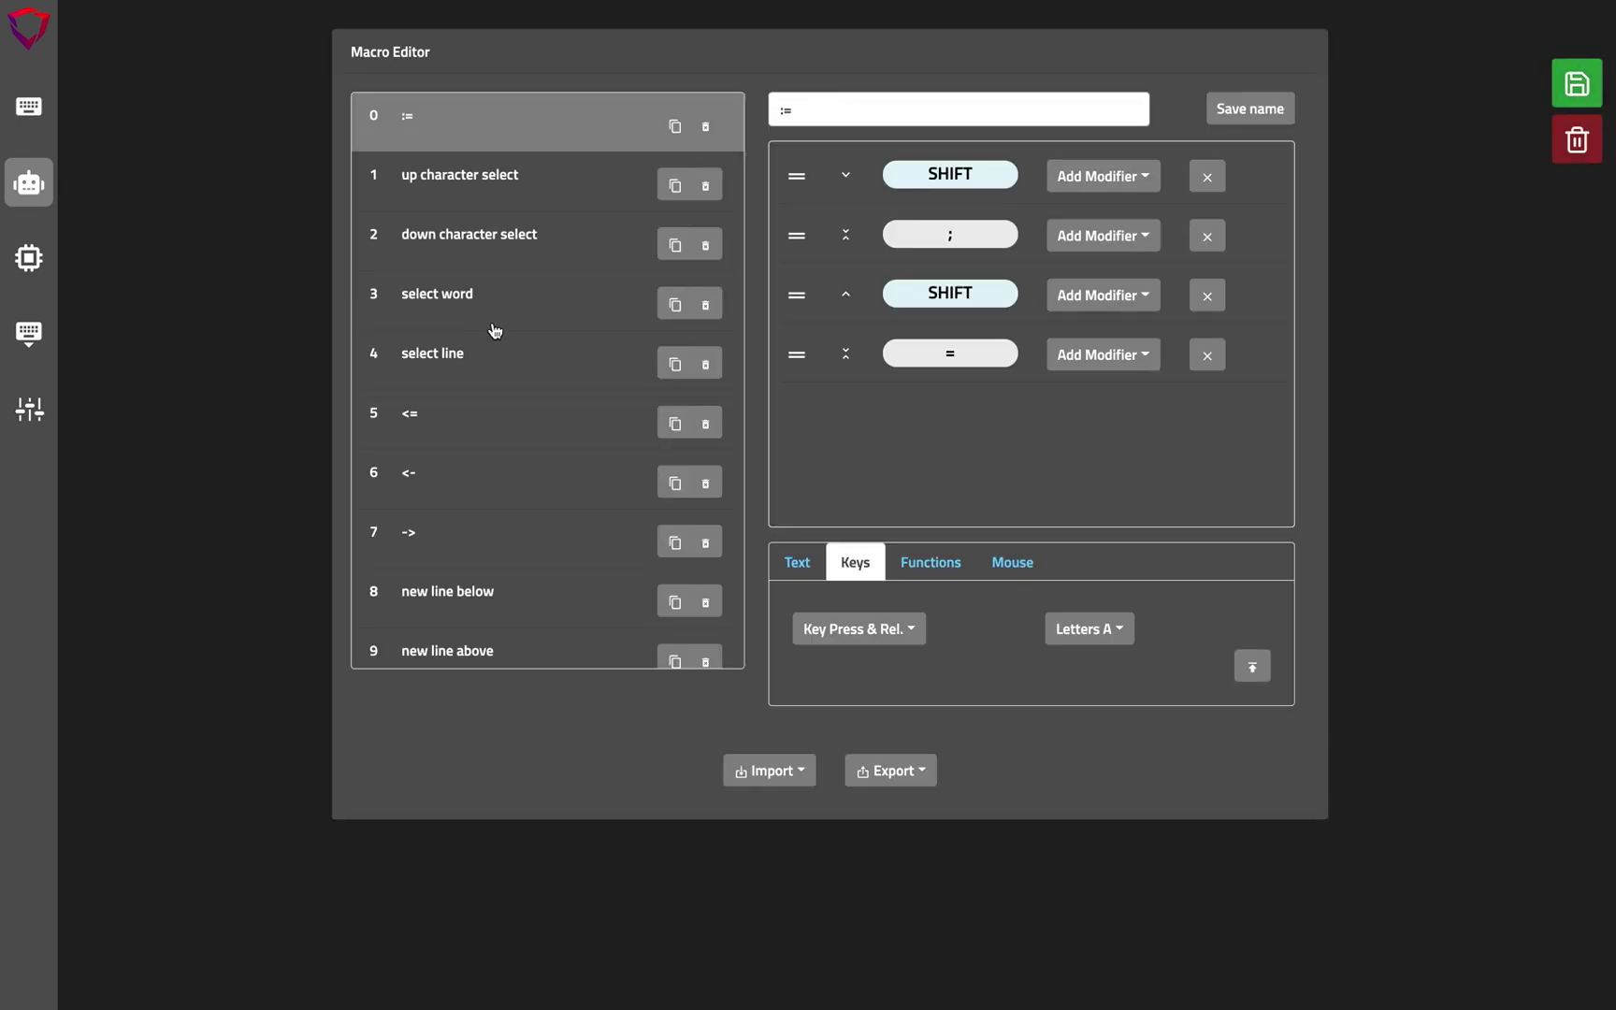
scroll(472, 365, down, 5)
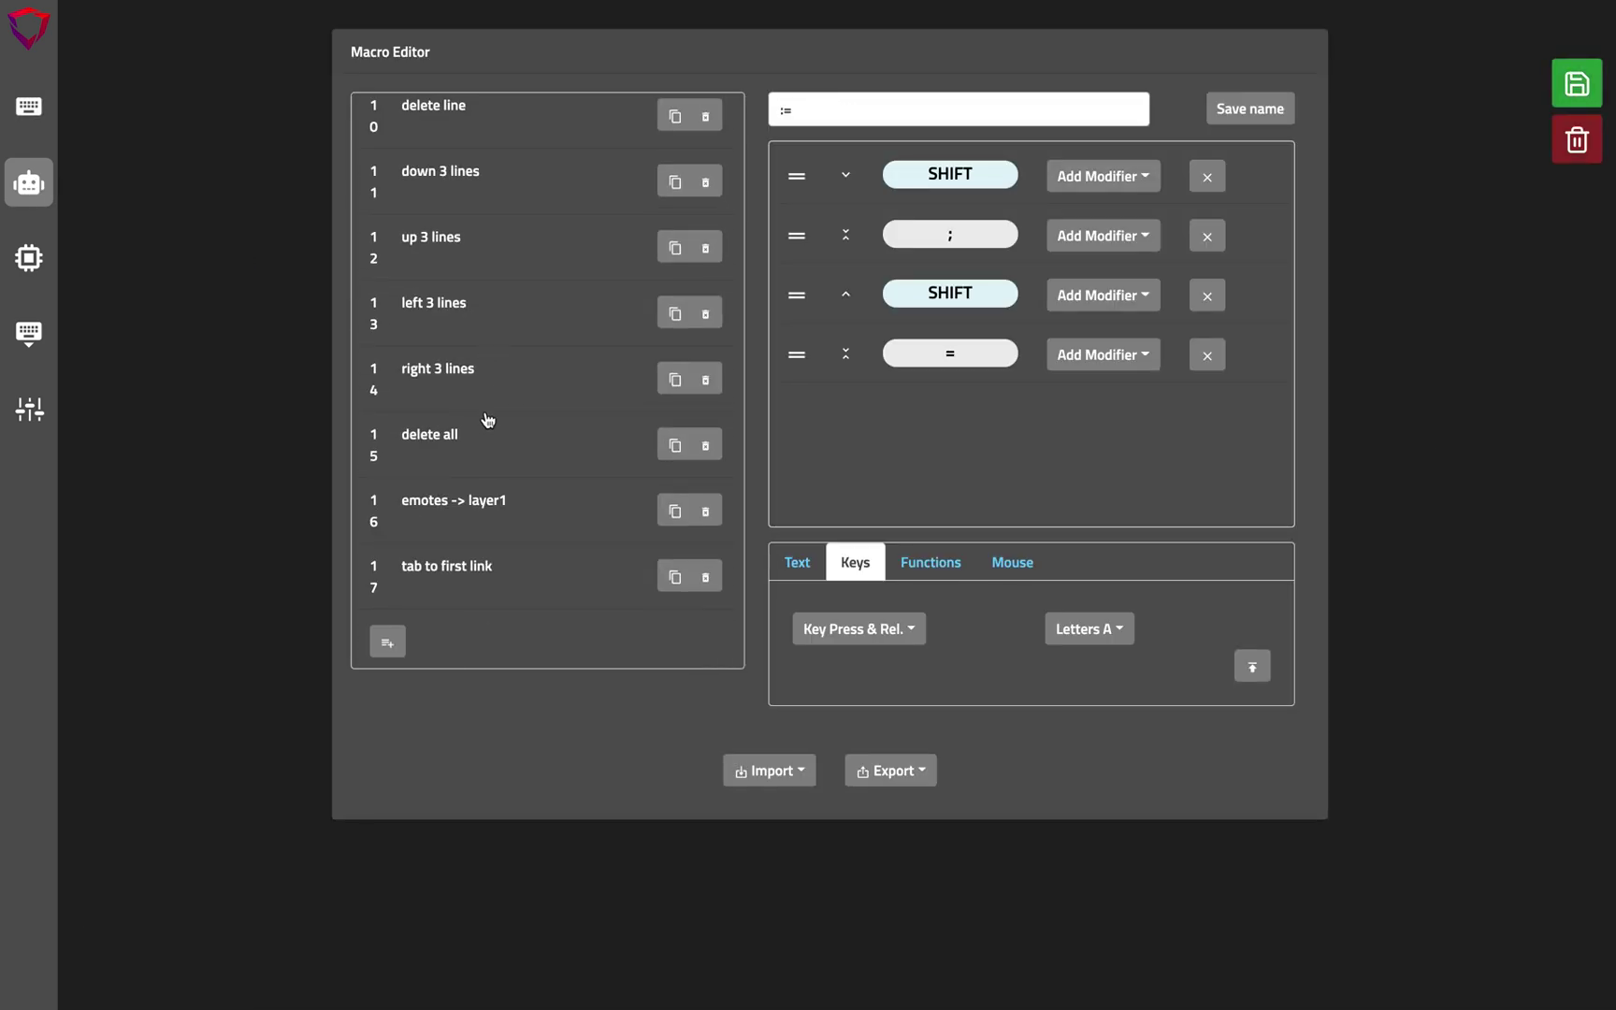
click(388, 645)
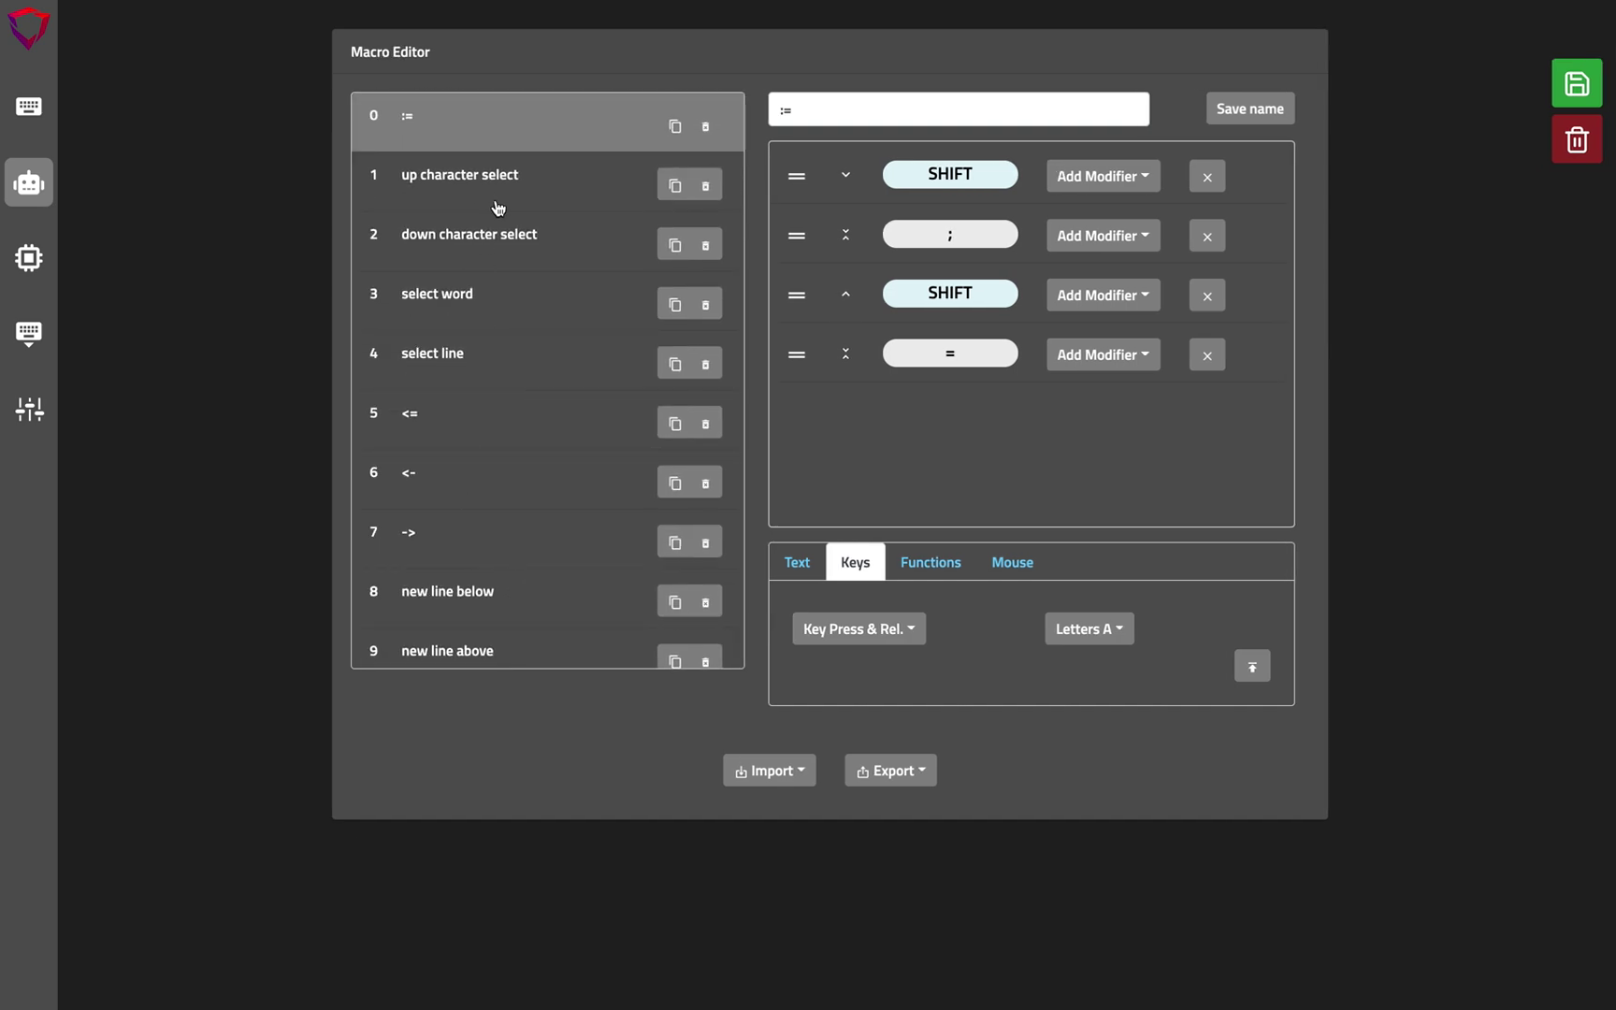
click(517, 183)
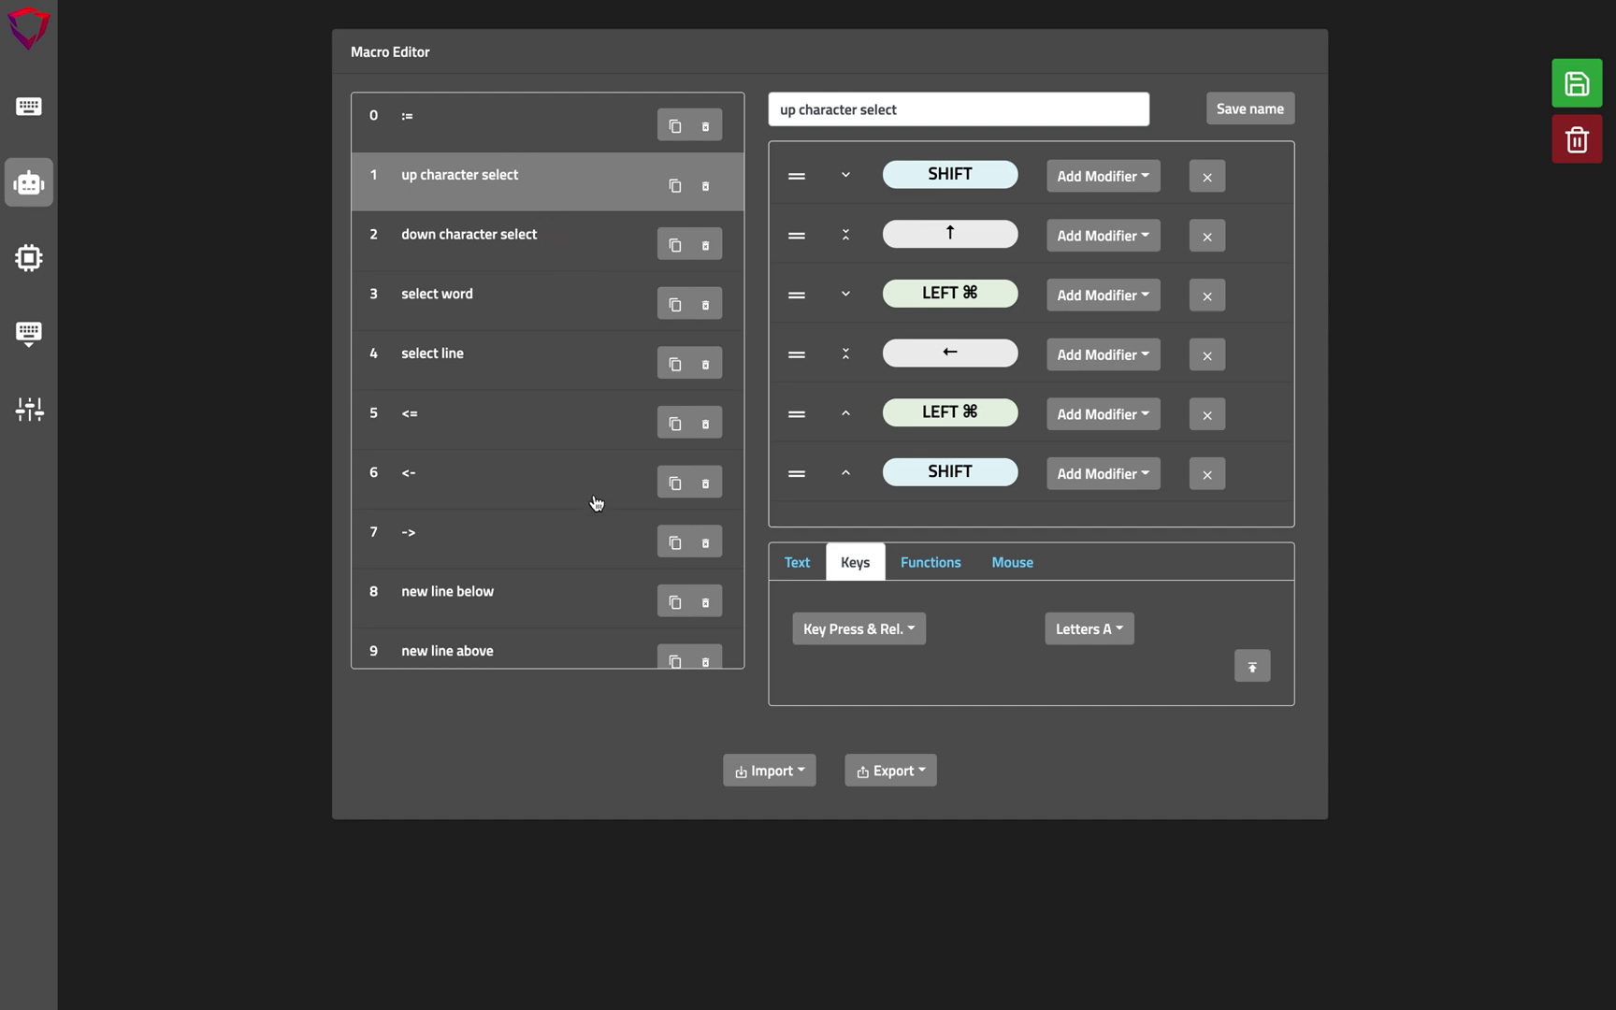
click(797, 562)
click(879, 623)
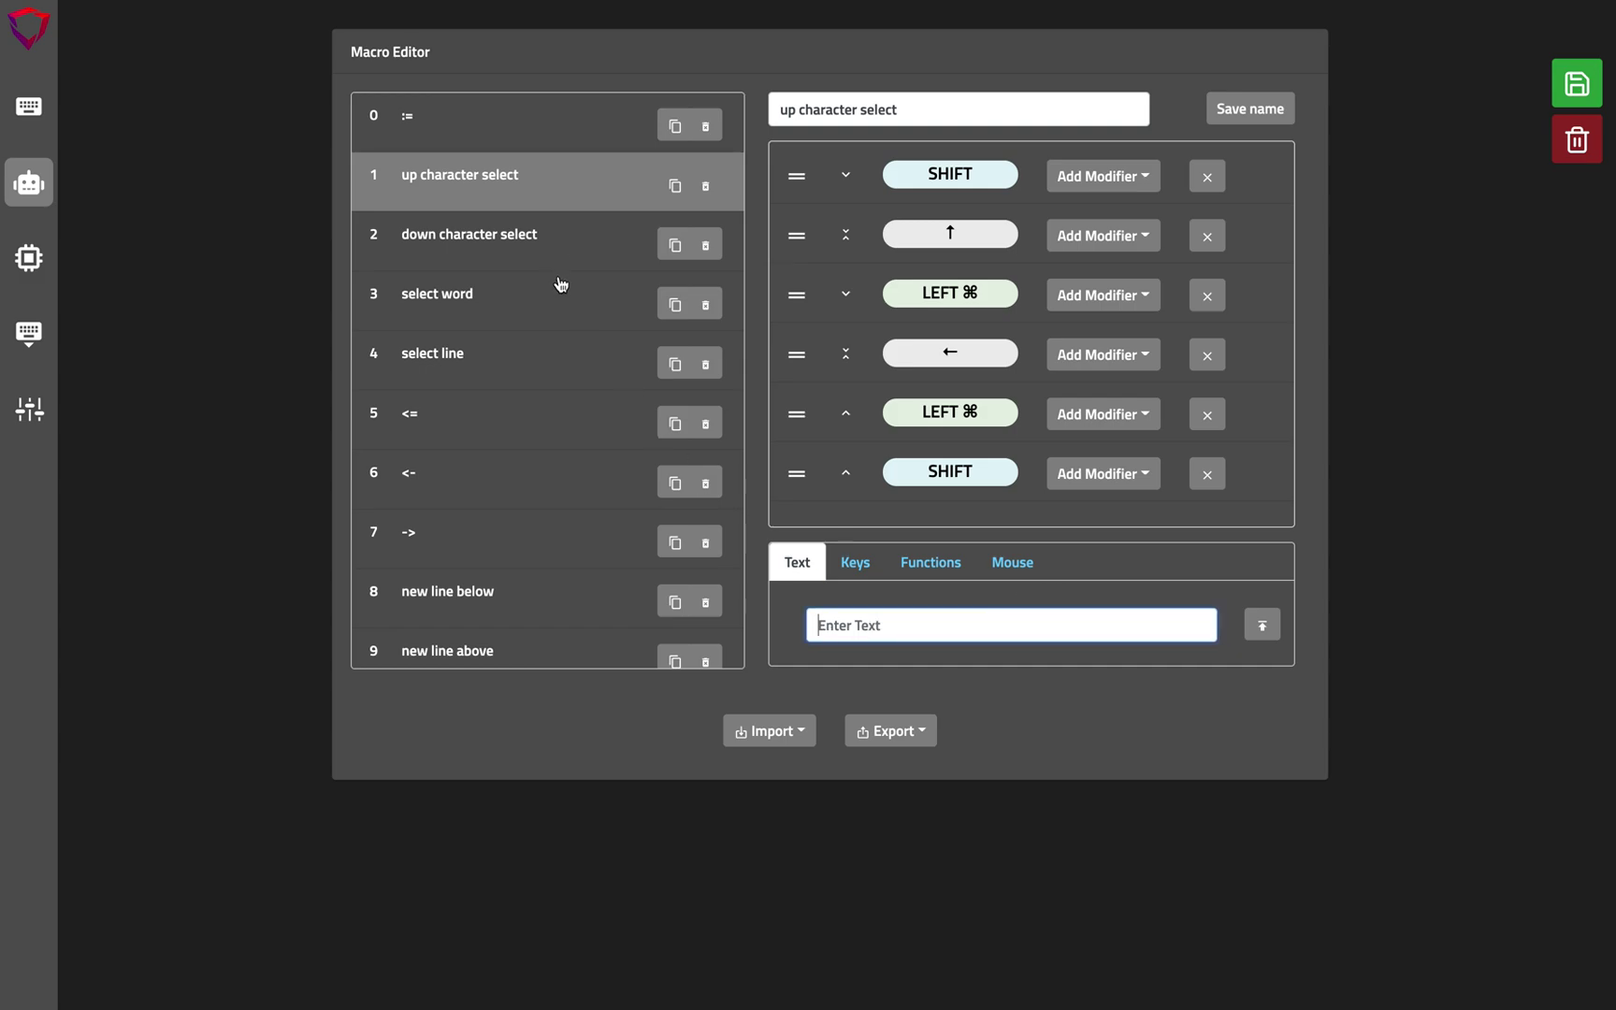
Examine the select word macro's key sequence and try its word-wise cursor moves and selections on the text of its name.
click(466, 316)
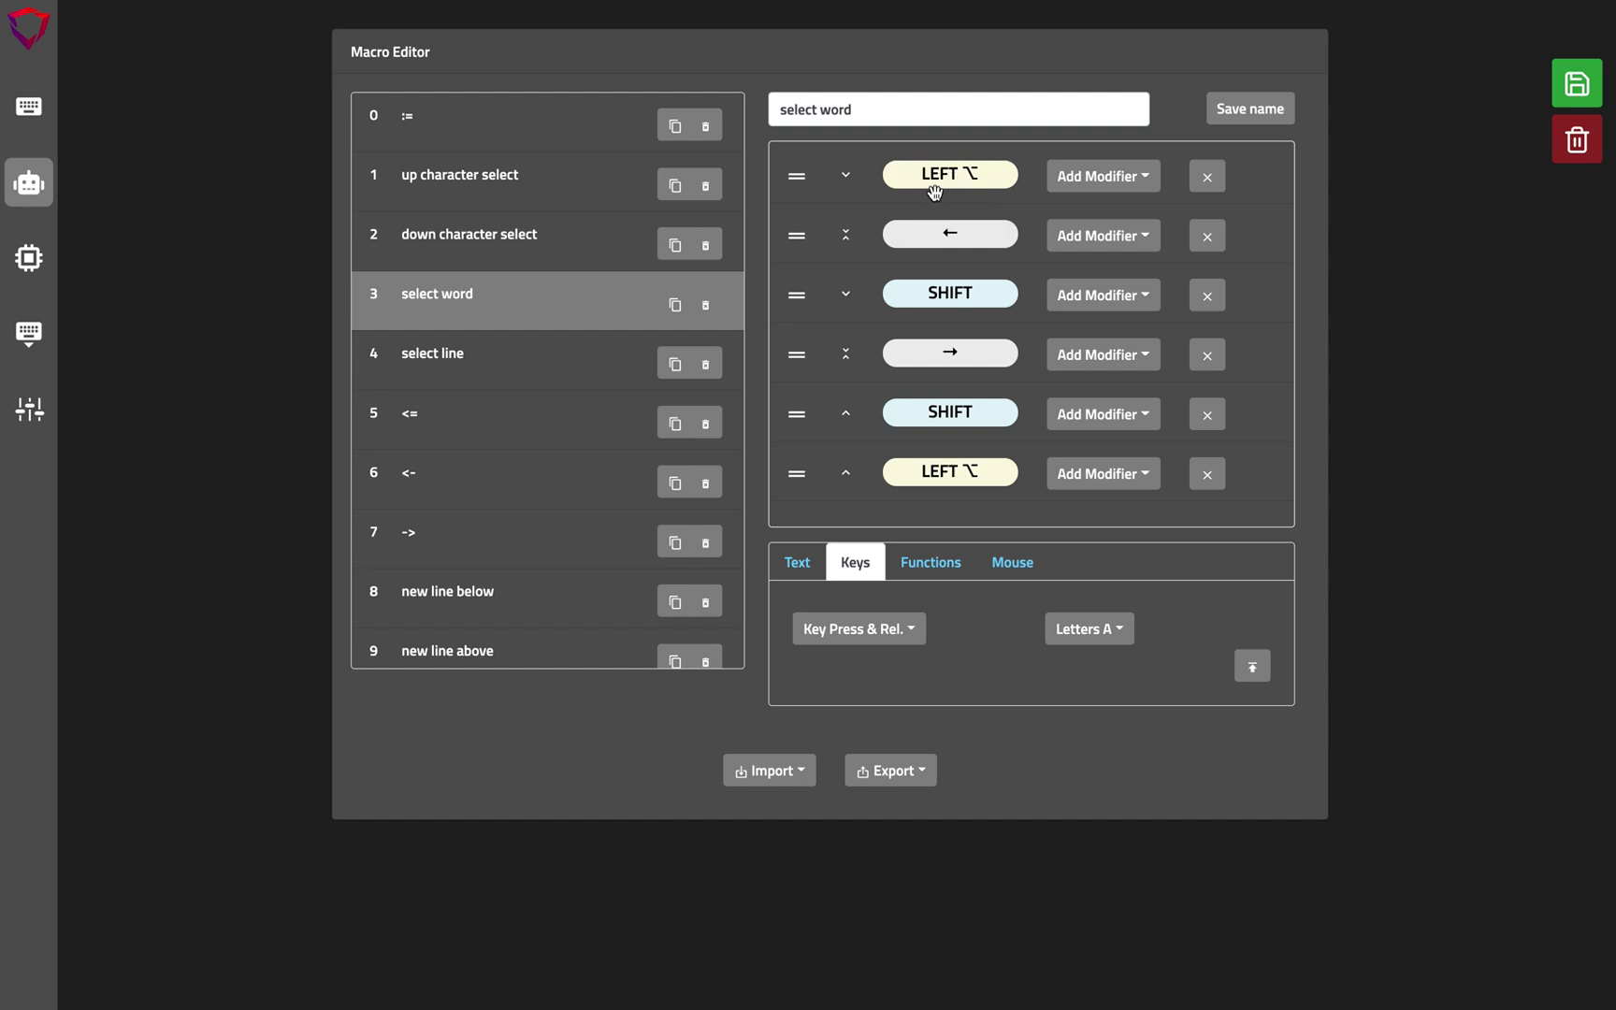
click(848, 111)
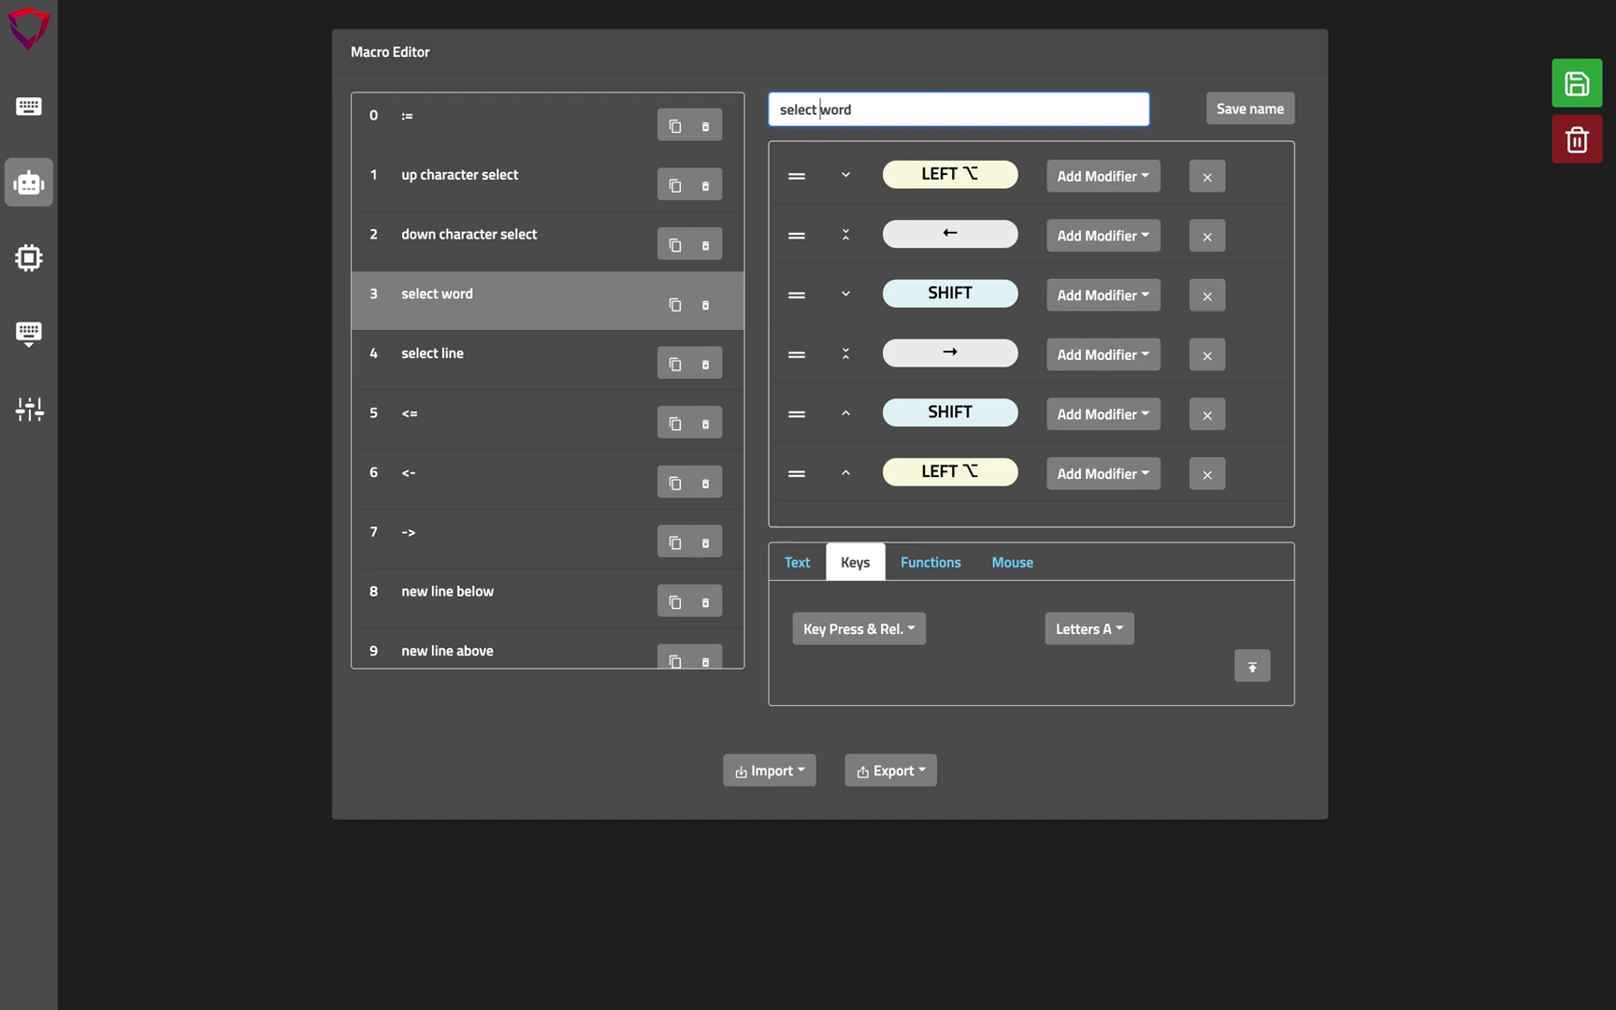
key(alt+Left)
key(alt+shift+Right)
click(830, 109)
double_click(838, 110)
click(851, 110)
key(alt+shift+Left)
key(Left)
key(alt+shift+Right)
key(Left)
key(alt+shift+Left)
click(820, 114)
key(alt+shift+Right)
key(Right)
key(alt+shift+Left)
Examine the select line macro's full key sequence and try selecting the whole line in its name.
click(552, 368)
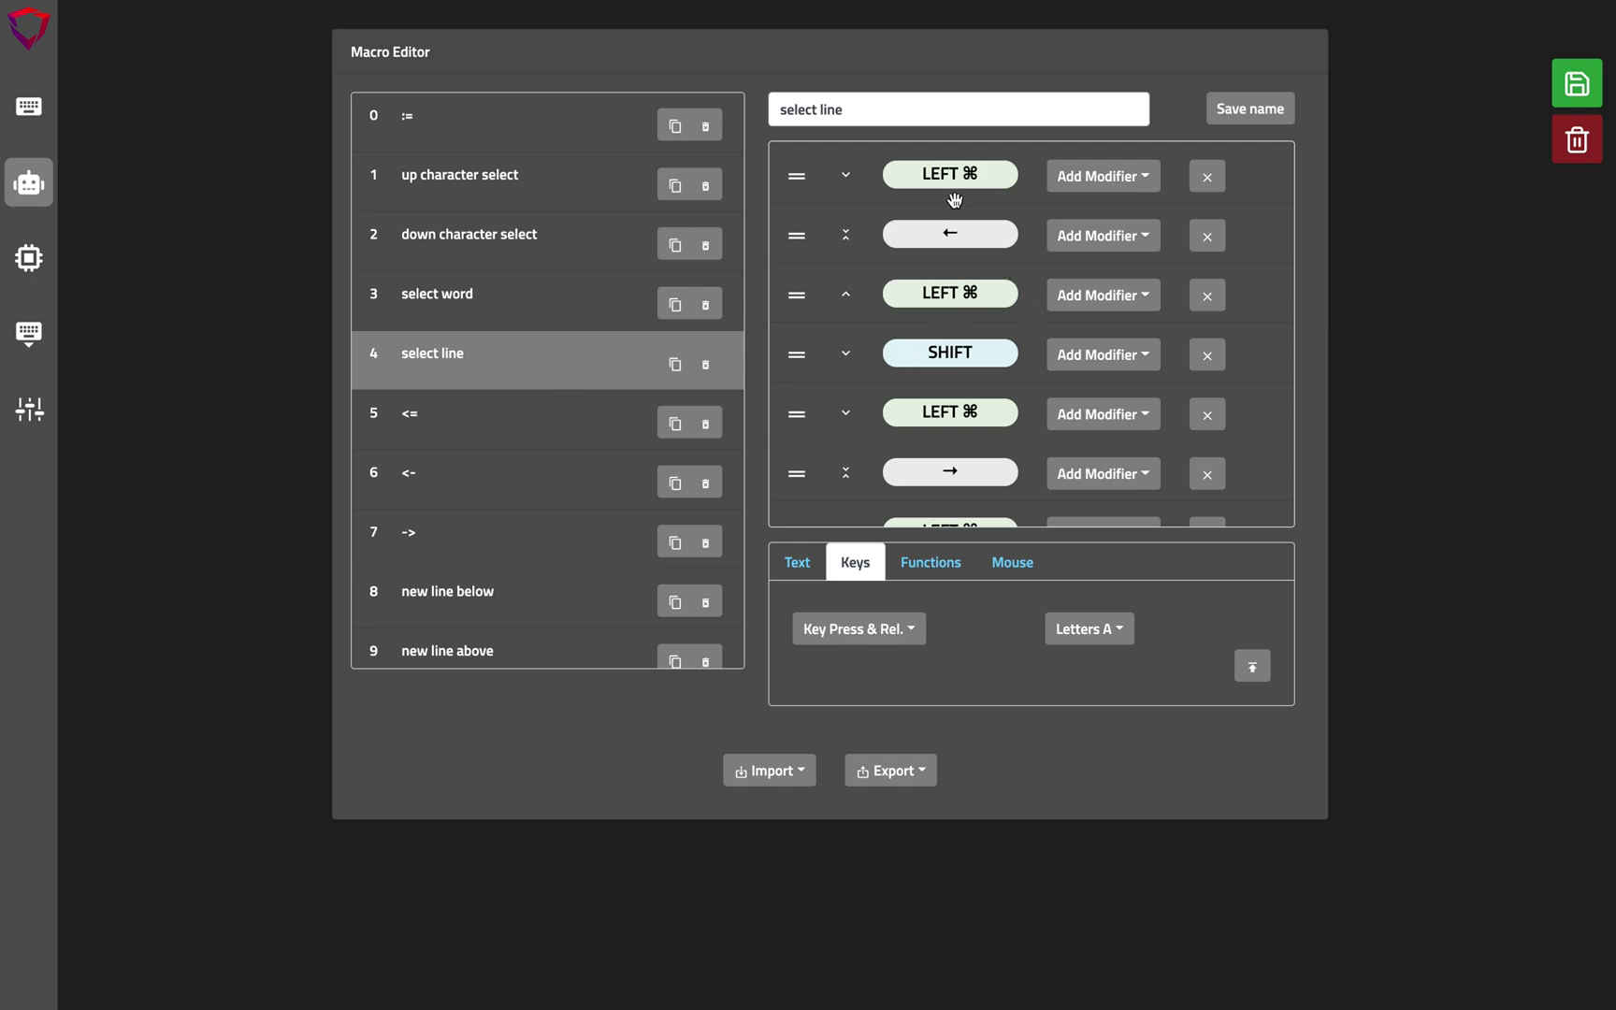
click(875, 115)
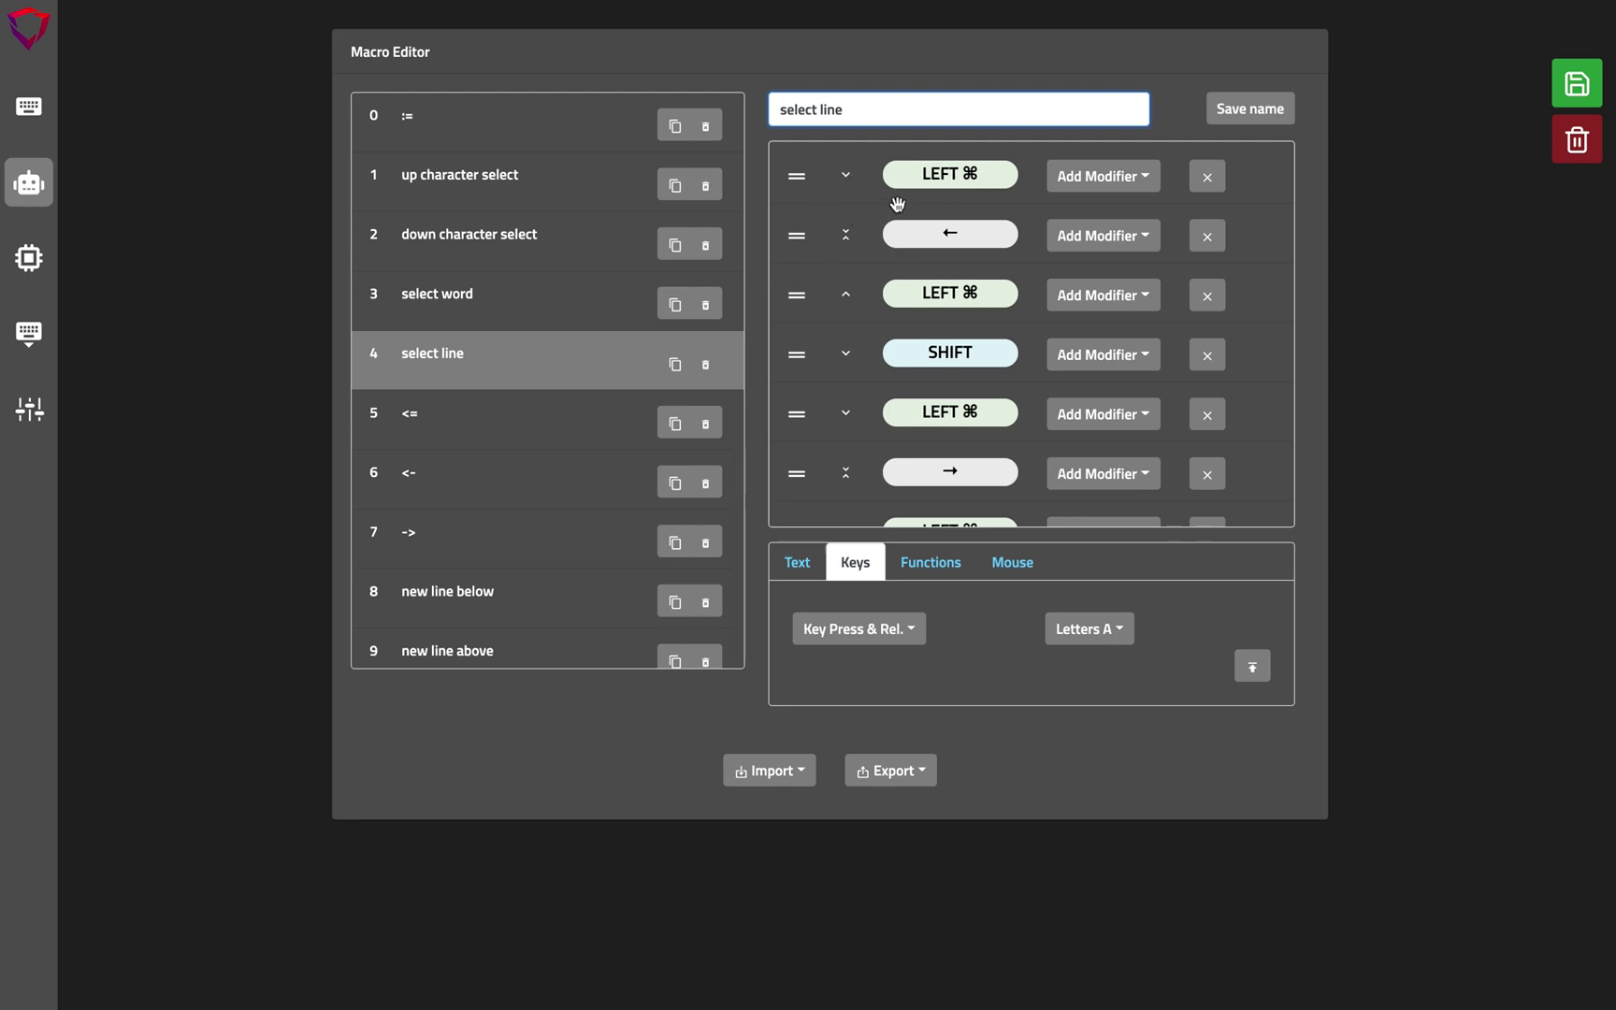
scroll(856, 314, down, 1)
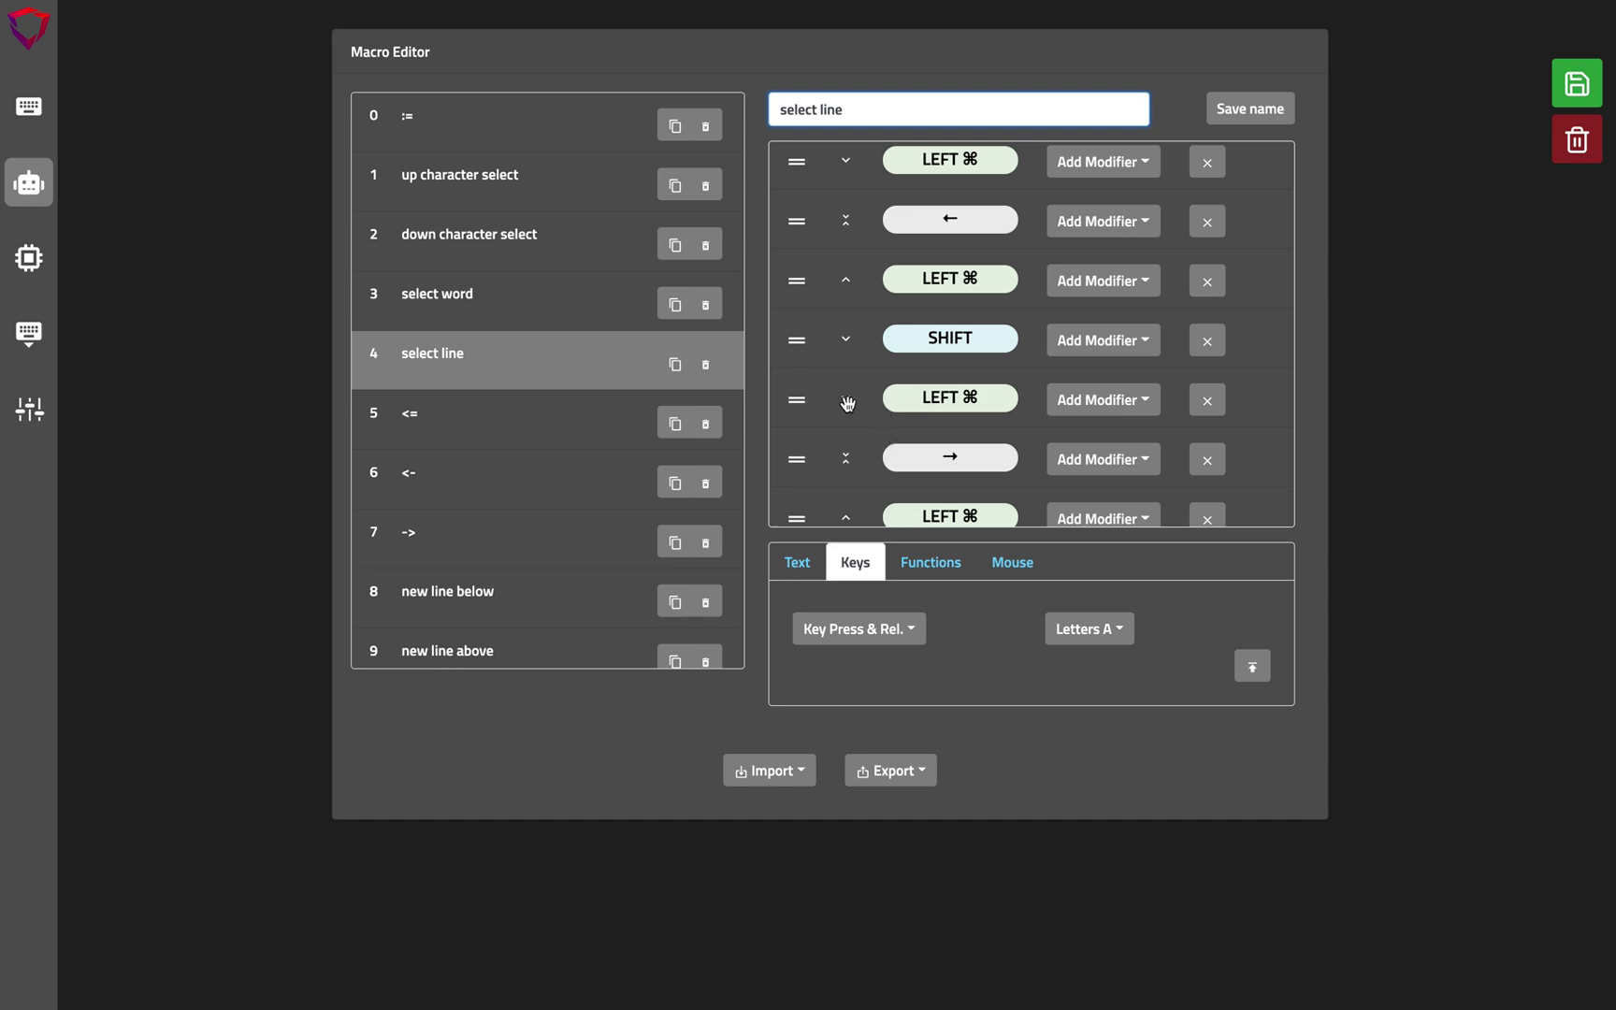
scroll(866, 407, down, 2)
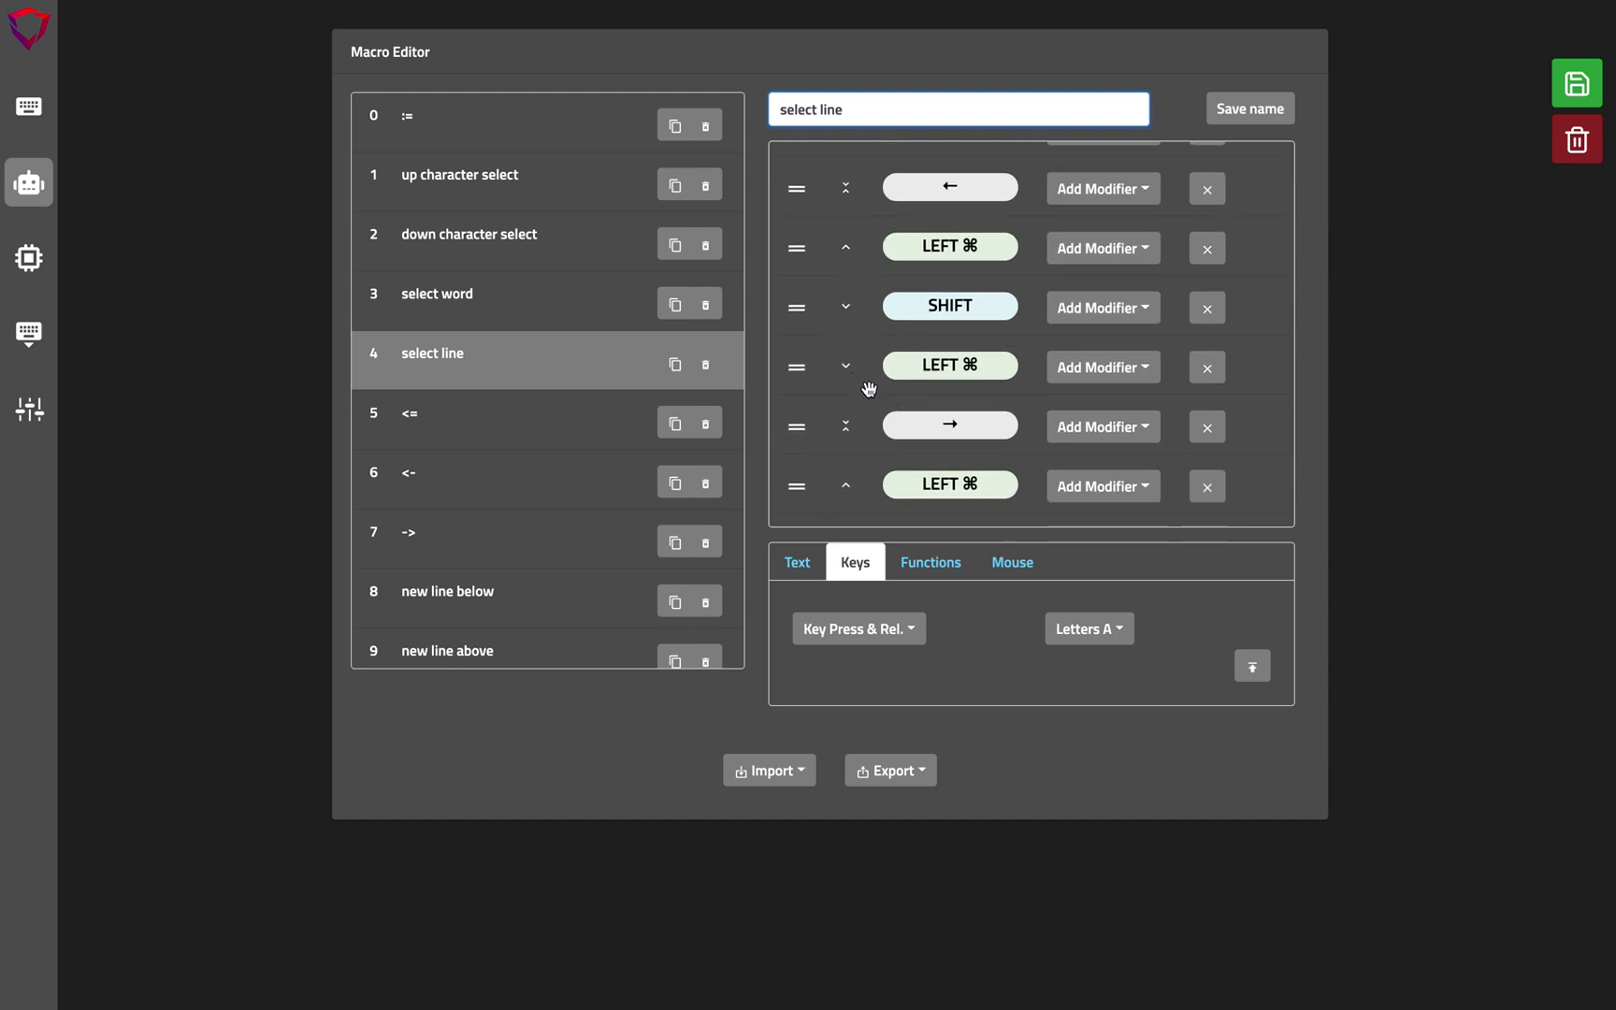
scroll(875, 418, down, 1)
scroll(876, 388, down, 1)
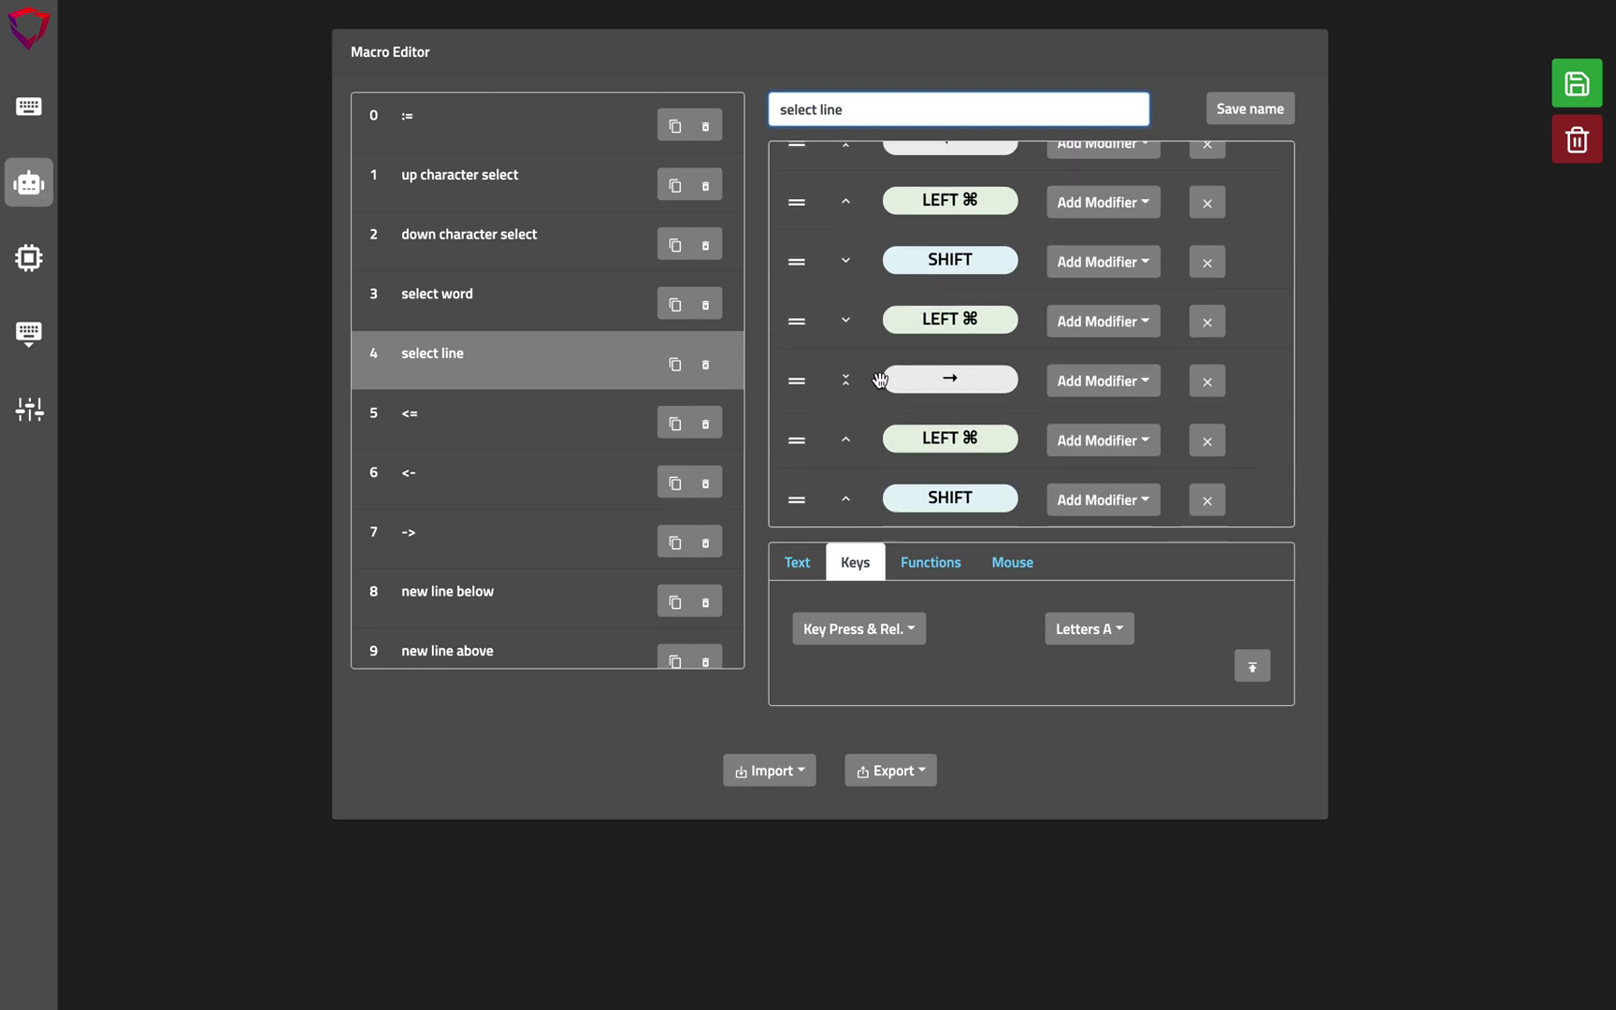
key(super+a)
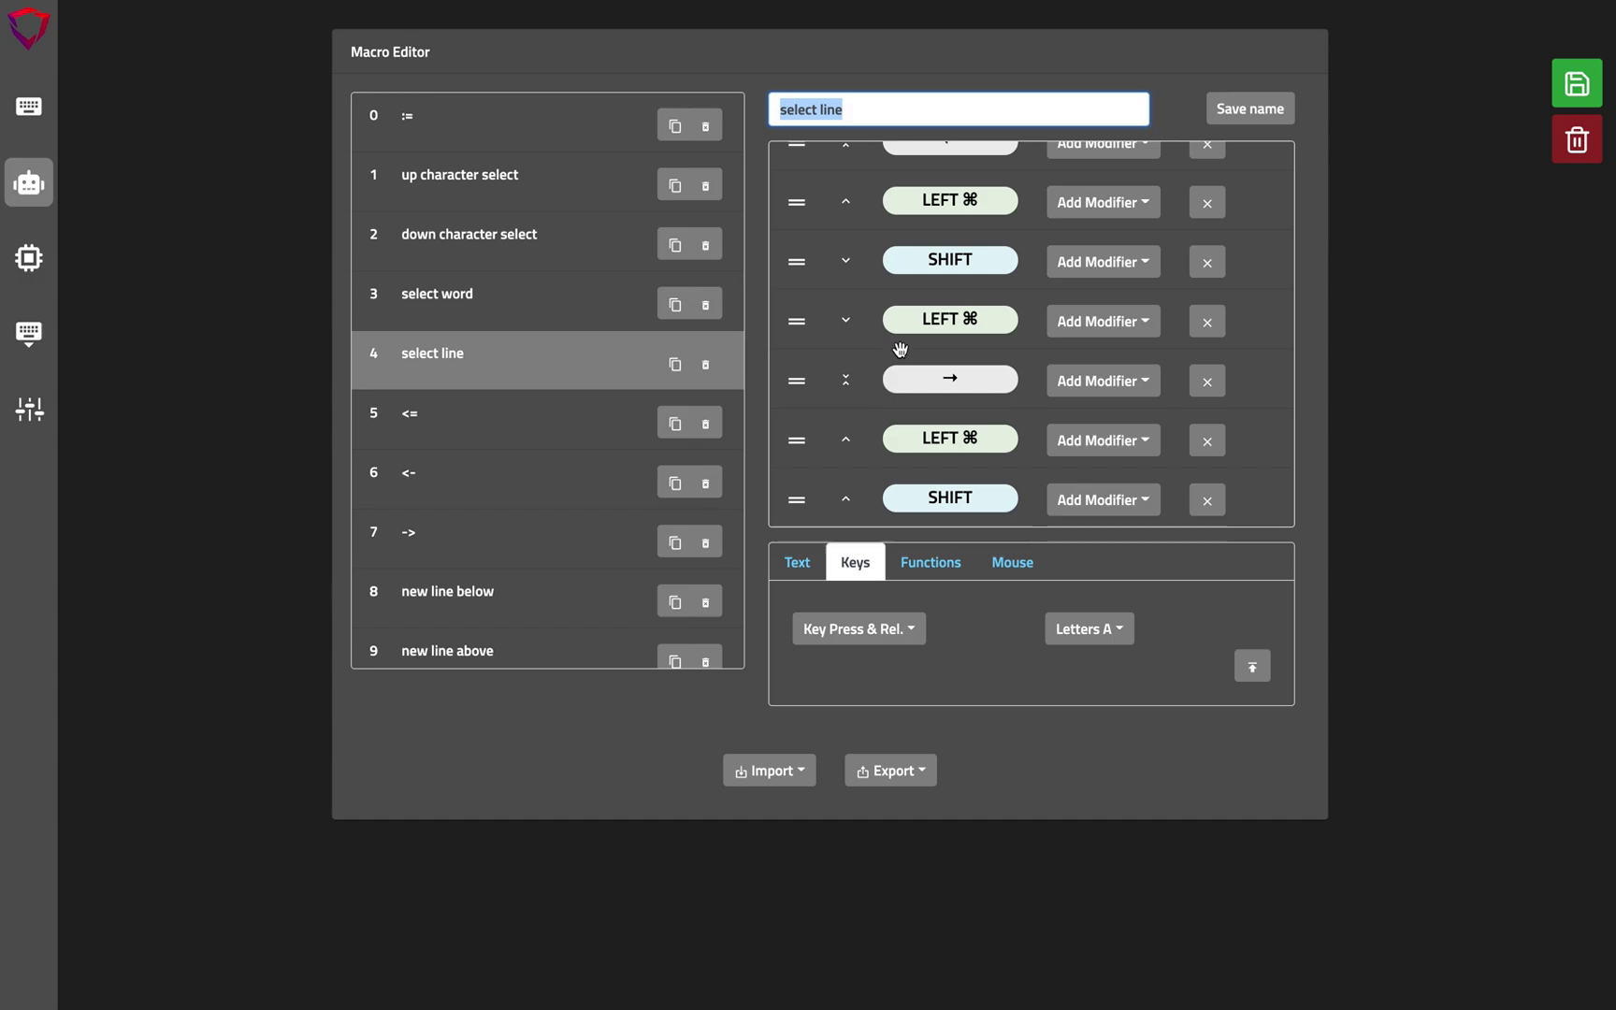
scroll(884, 425, down, 1)
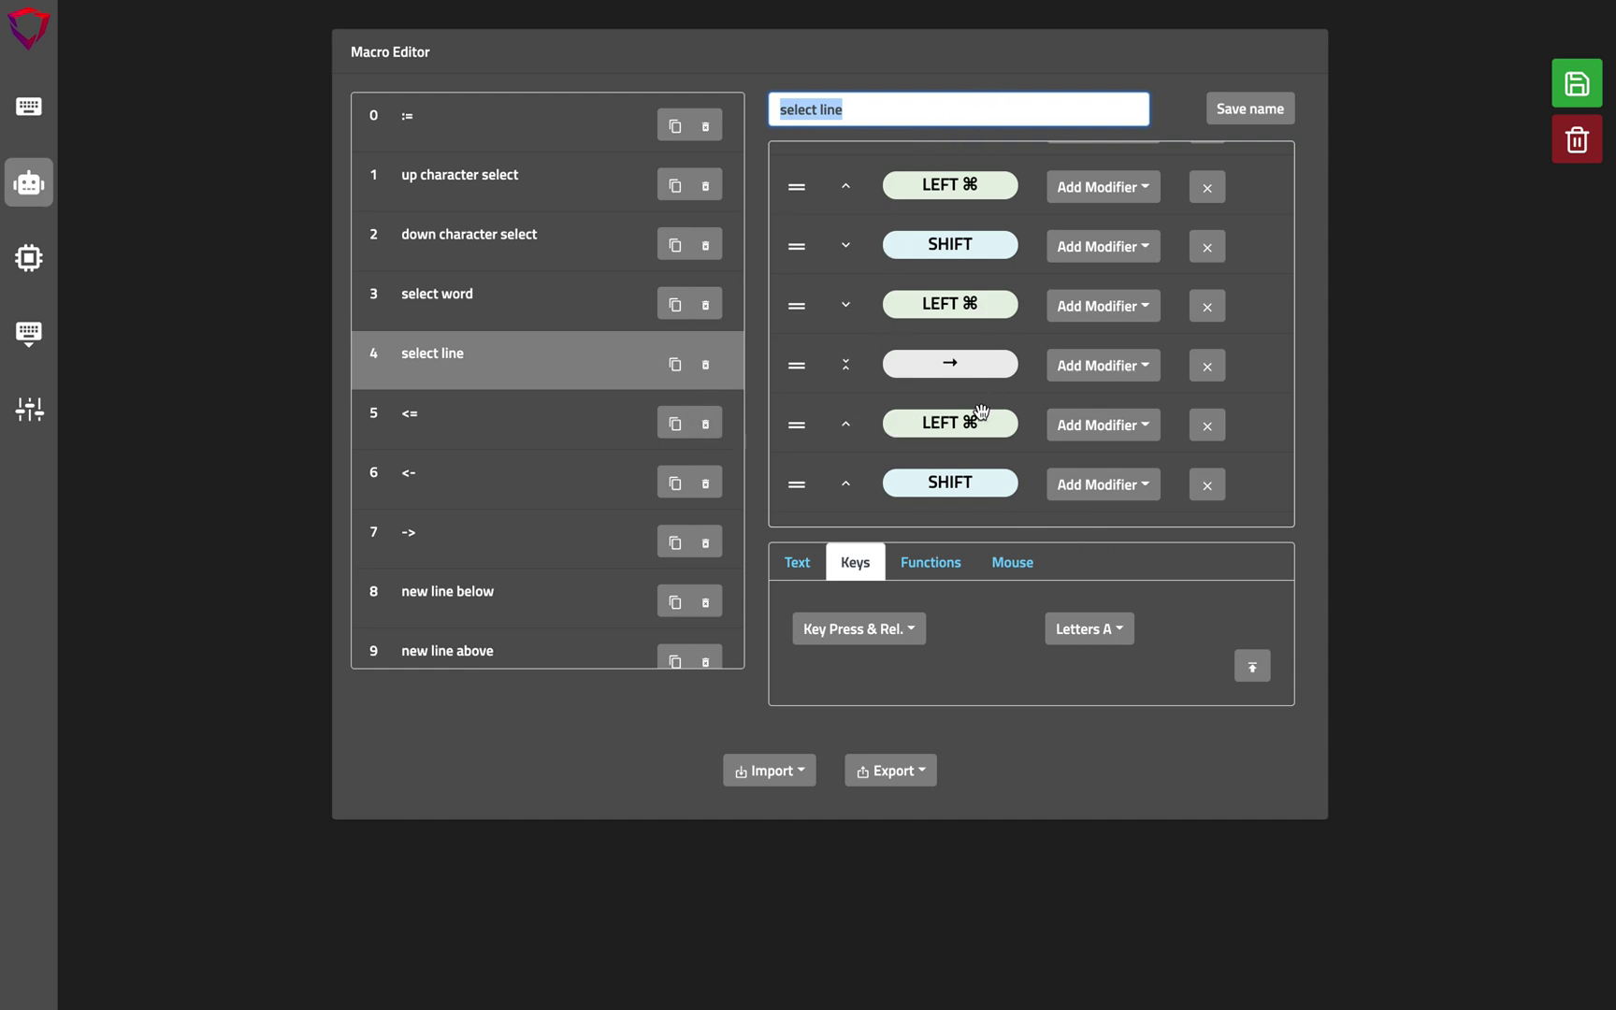
Review the select line macro's key sequence once more and clear the text selection in its name.
scroll(965, 369, up, 3)
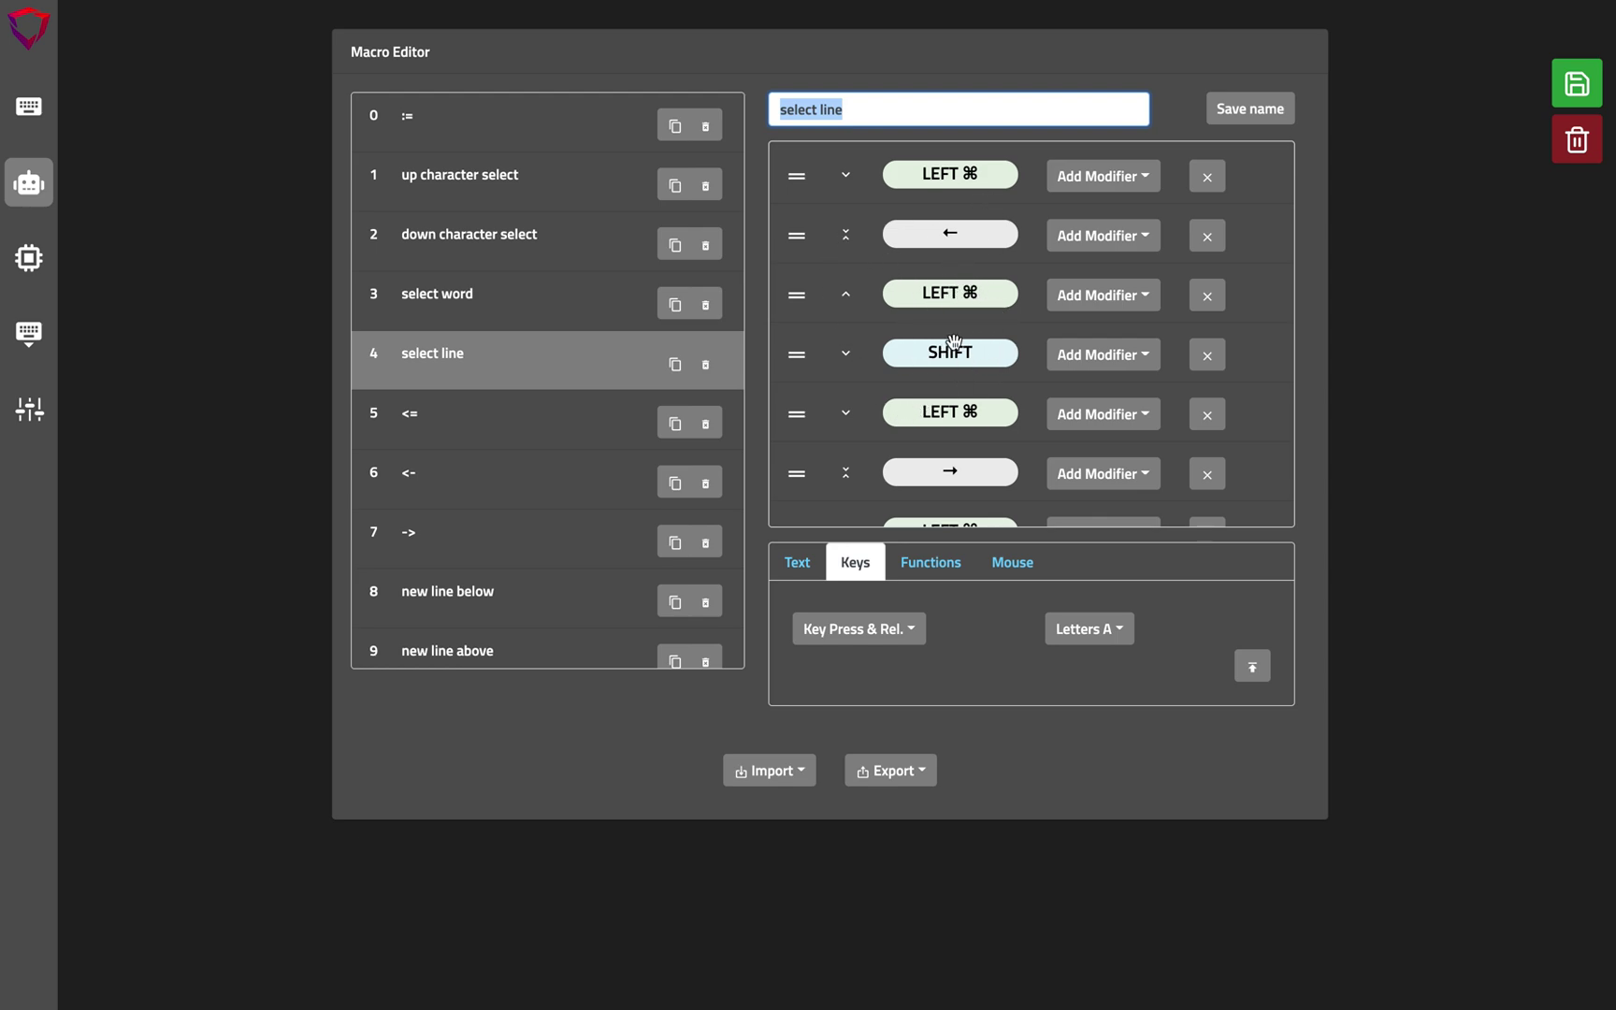
scroll(953, 341, down, 2)
click(883, 109)
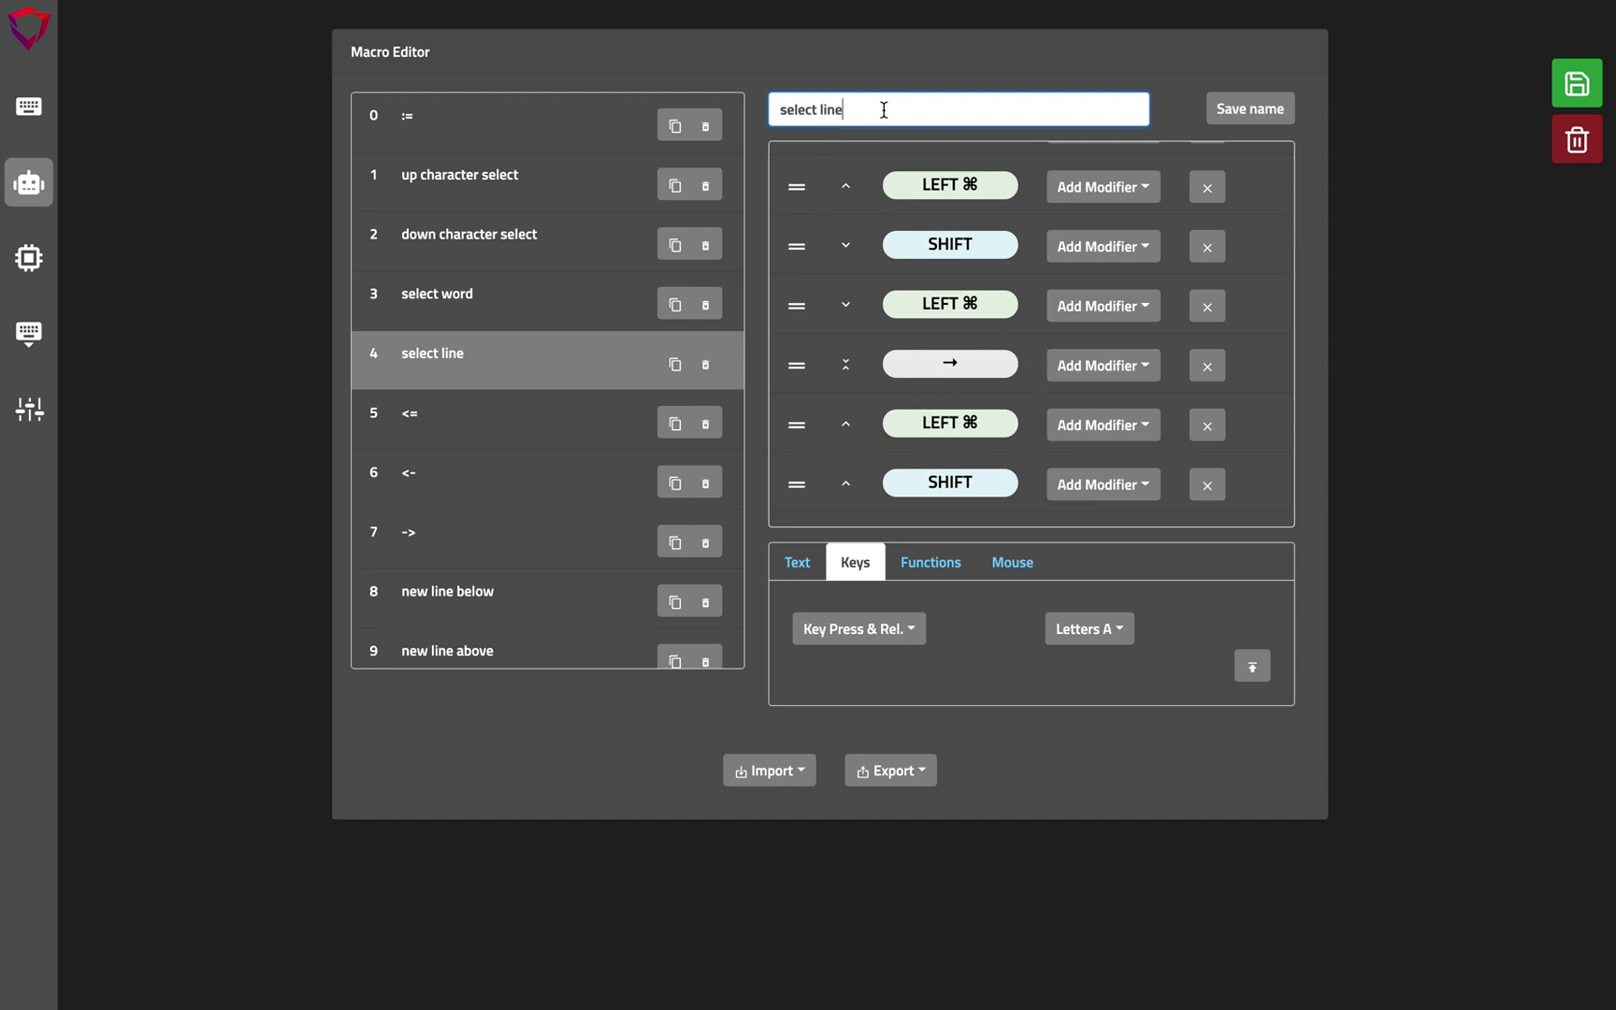
scroll(561, 486, down, 2)
scroll(571, 500, up, 2)
scroll(570, 500, down, 2)
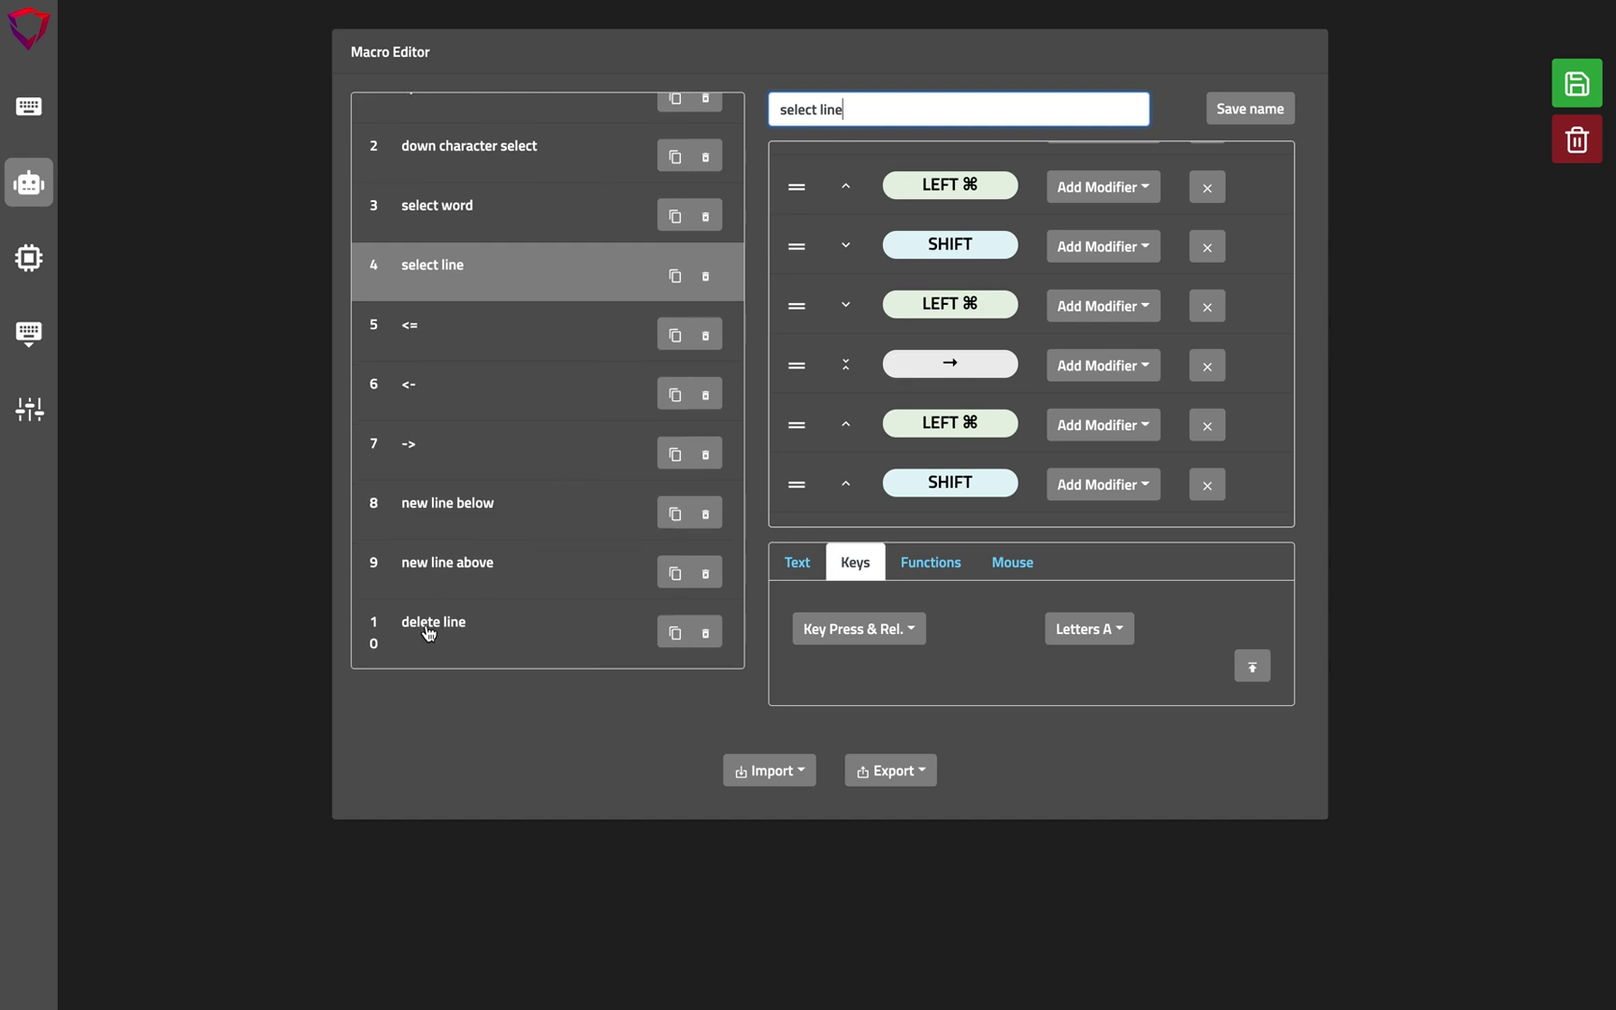
Open the delete line macro, examine its key sequence and try the line selection on its name.
click(428, 633)
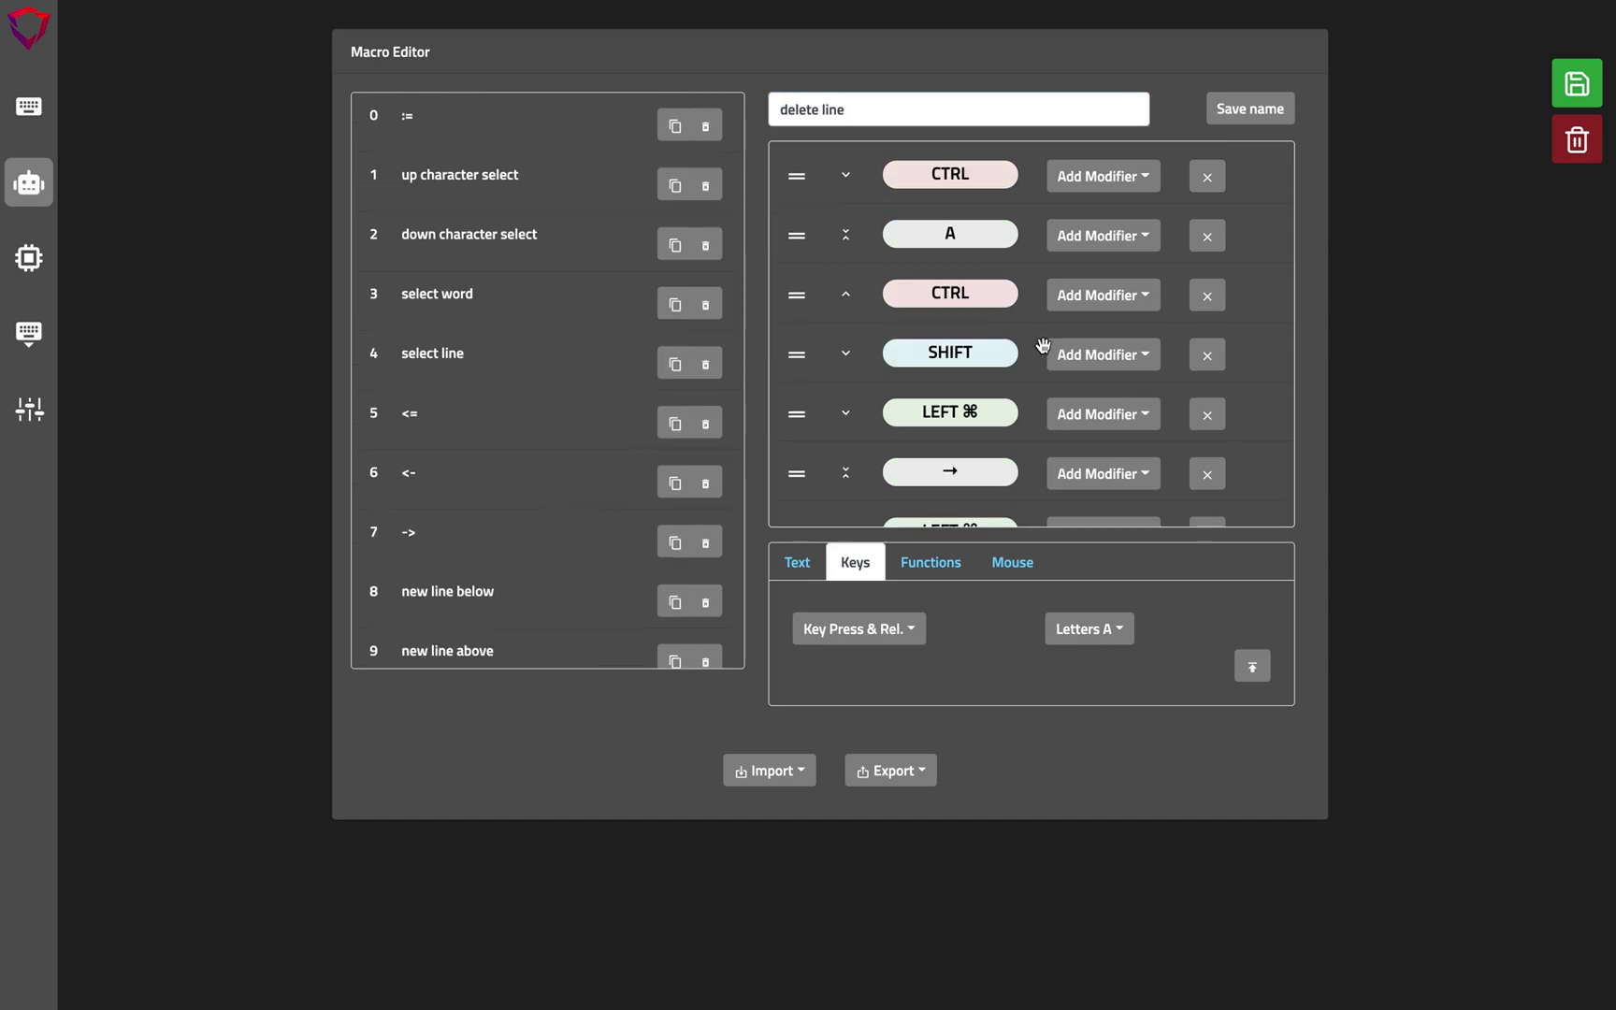
scroll(1056, 332, down, 4)
scroll(1052, 341, up, 4)
click(922, 109)
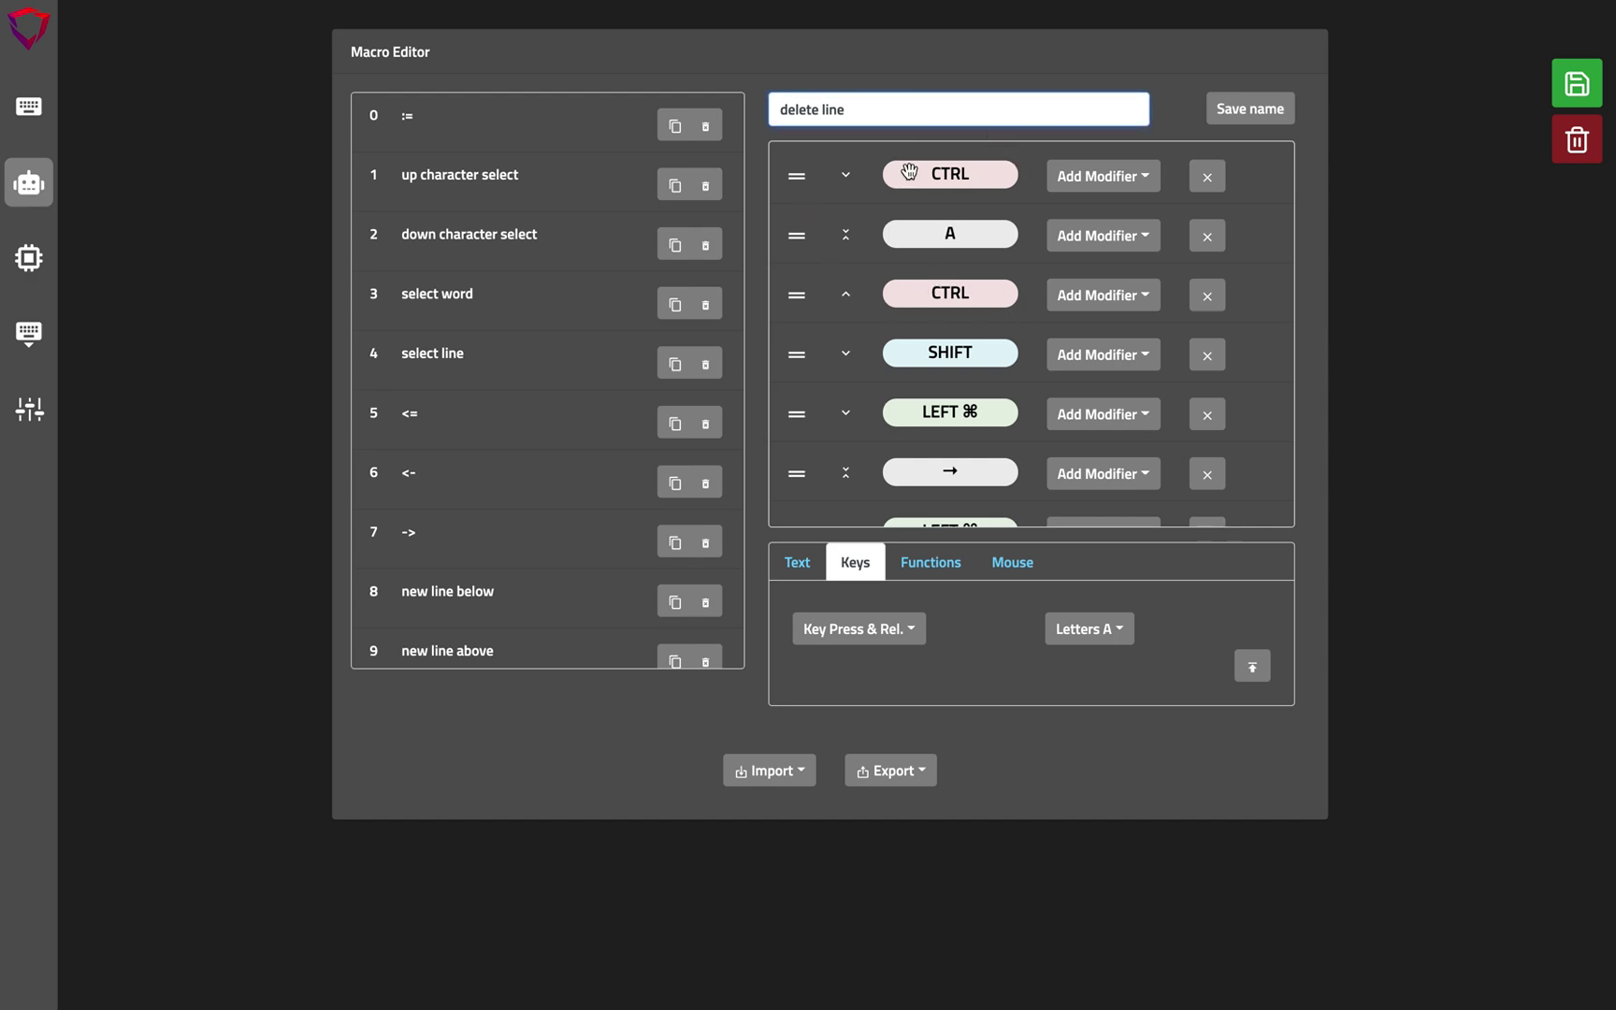
click(968, 161)
key(ctrl+a)
key(Right)
key(super+a)
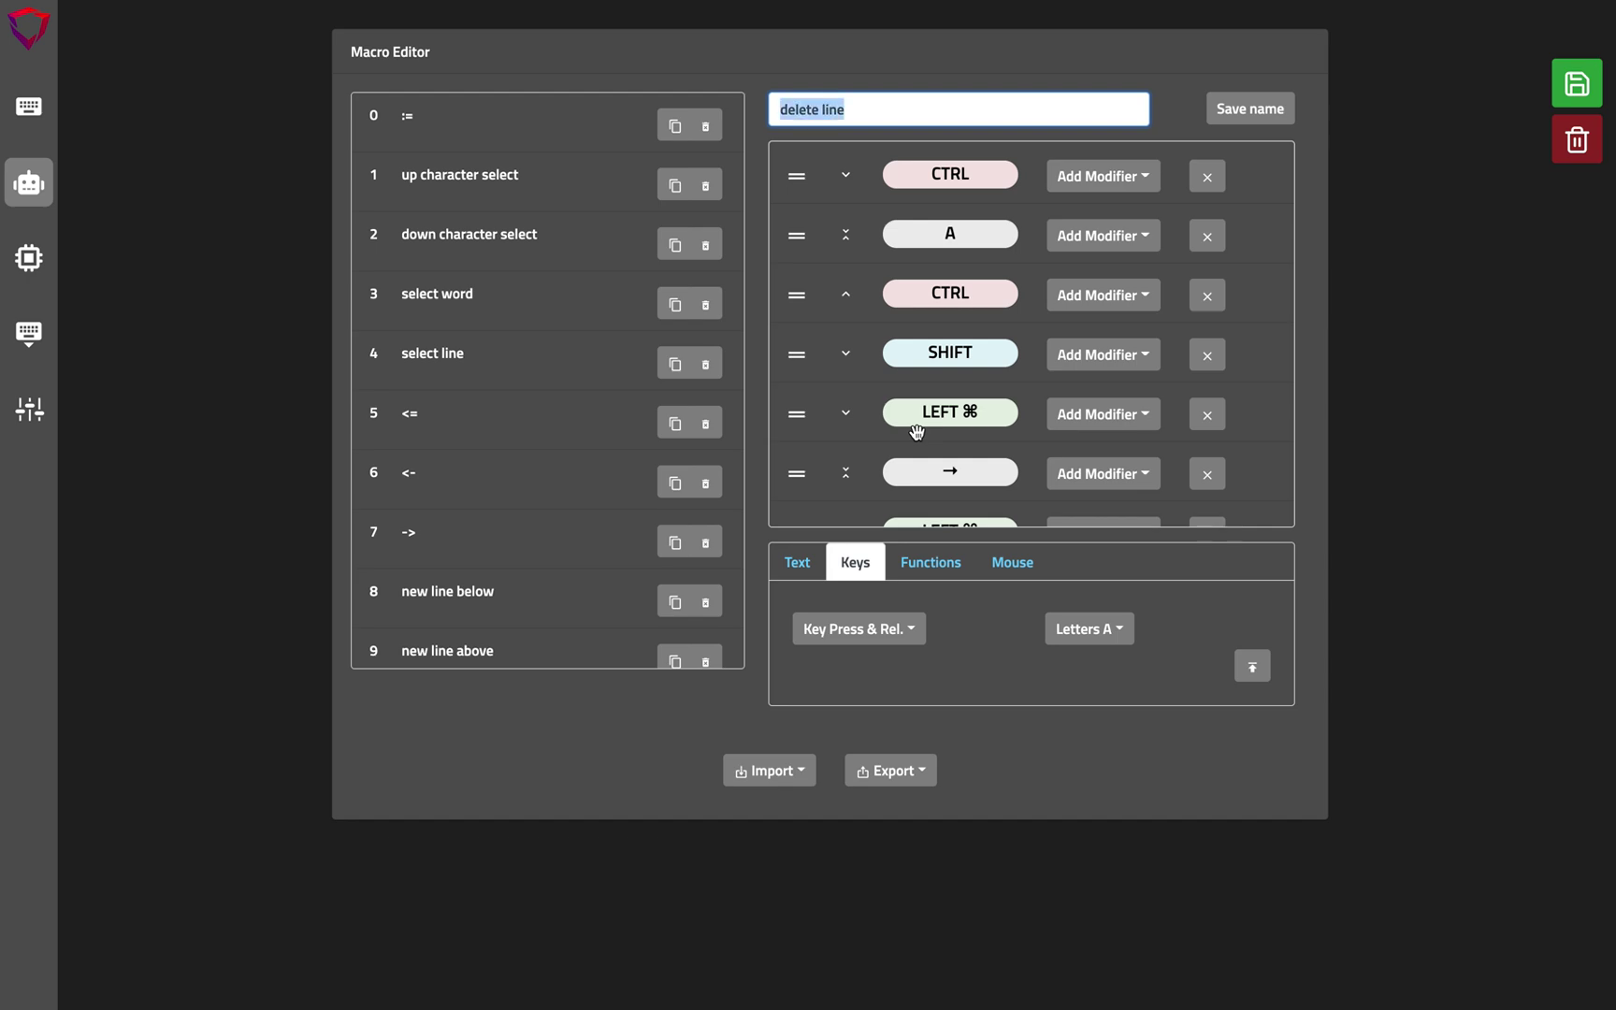
Check the delete line macro's closing Backspace keys, delete the selected macro name and undo the deletion.
scroll(919, 451, down, 1)
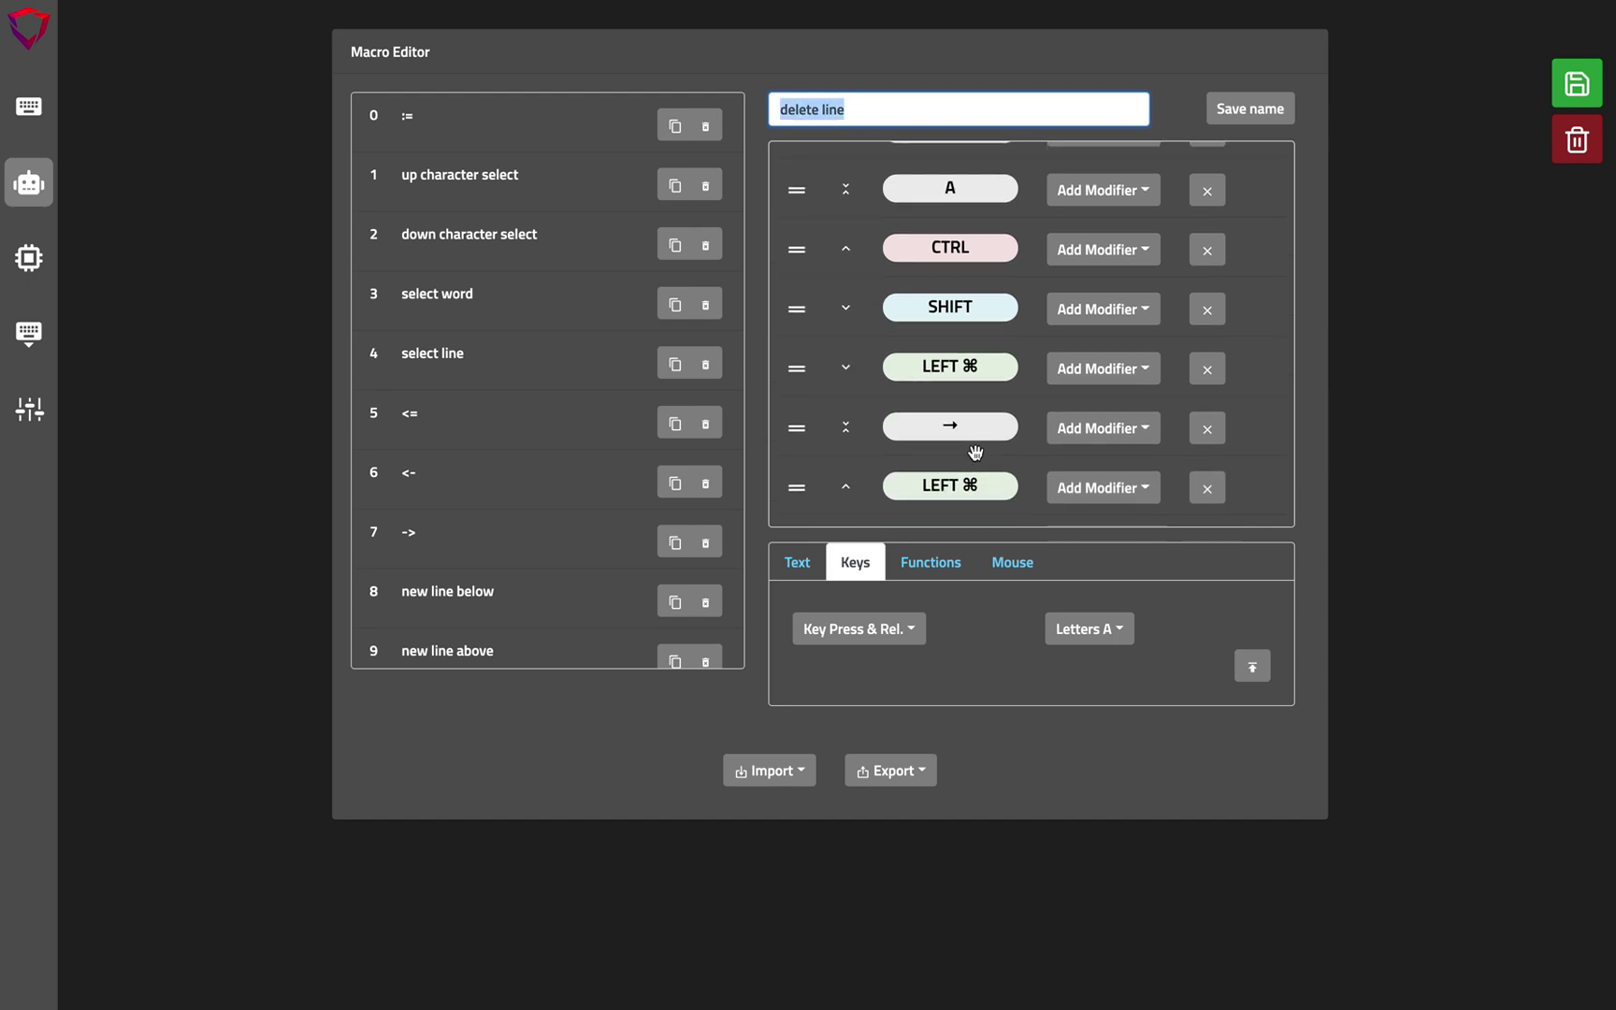
scroll(884, 451, down, 3)
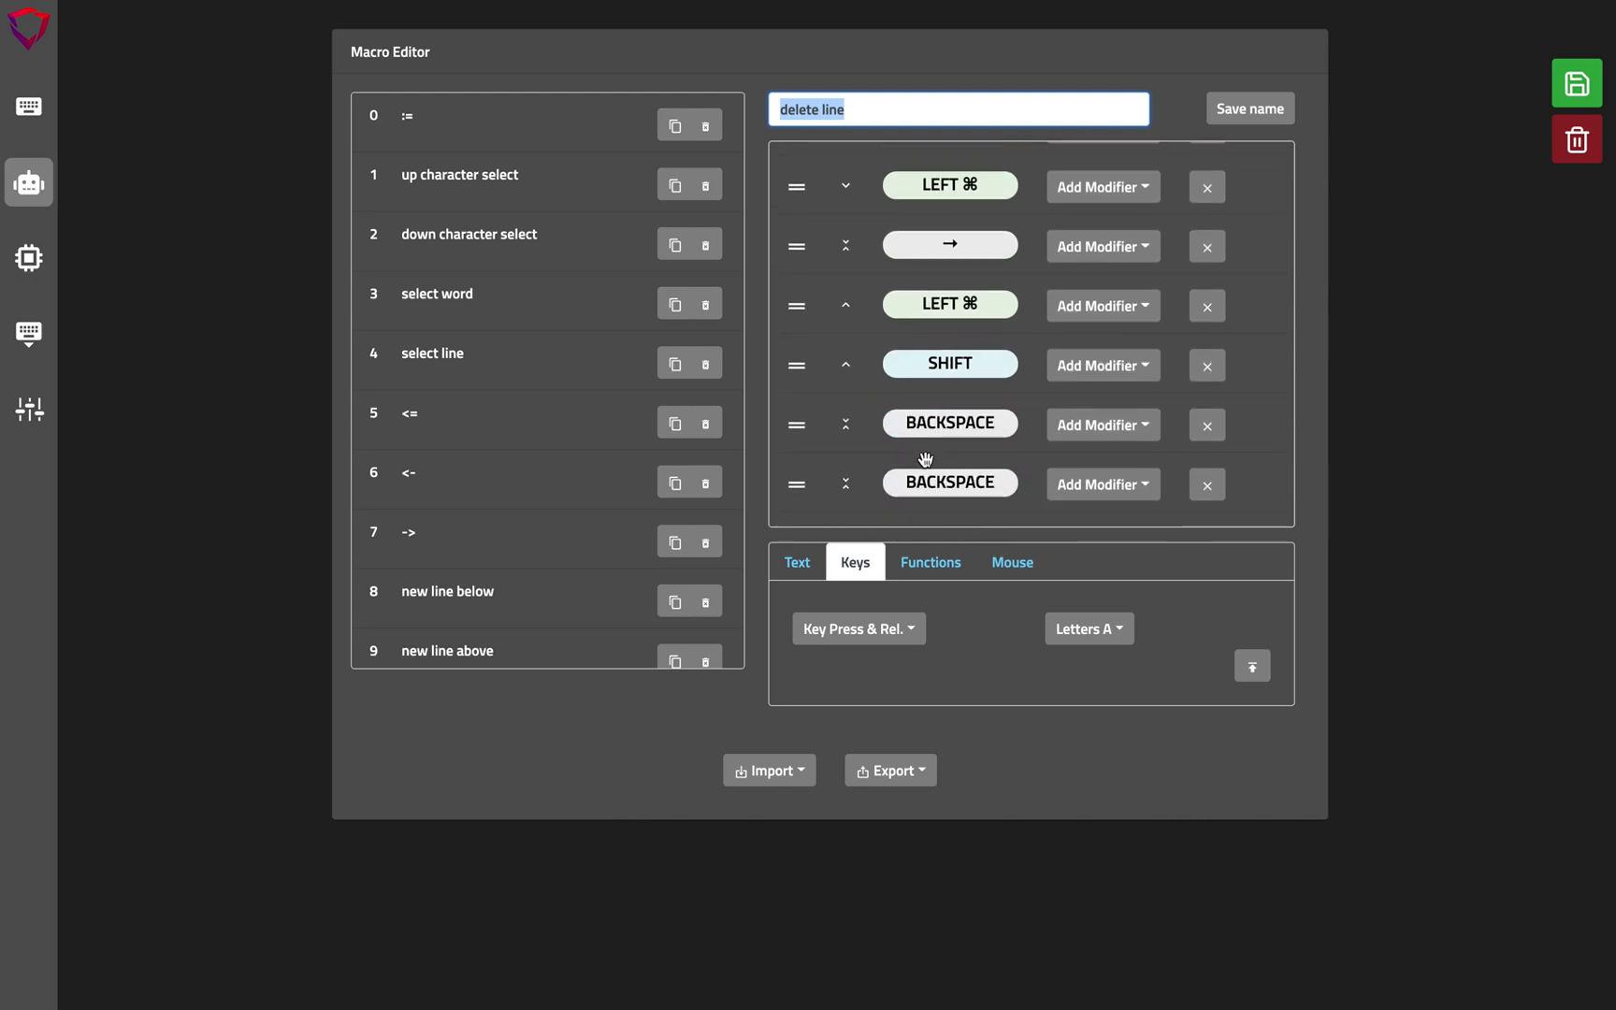
key(BackSpace)
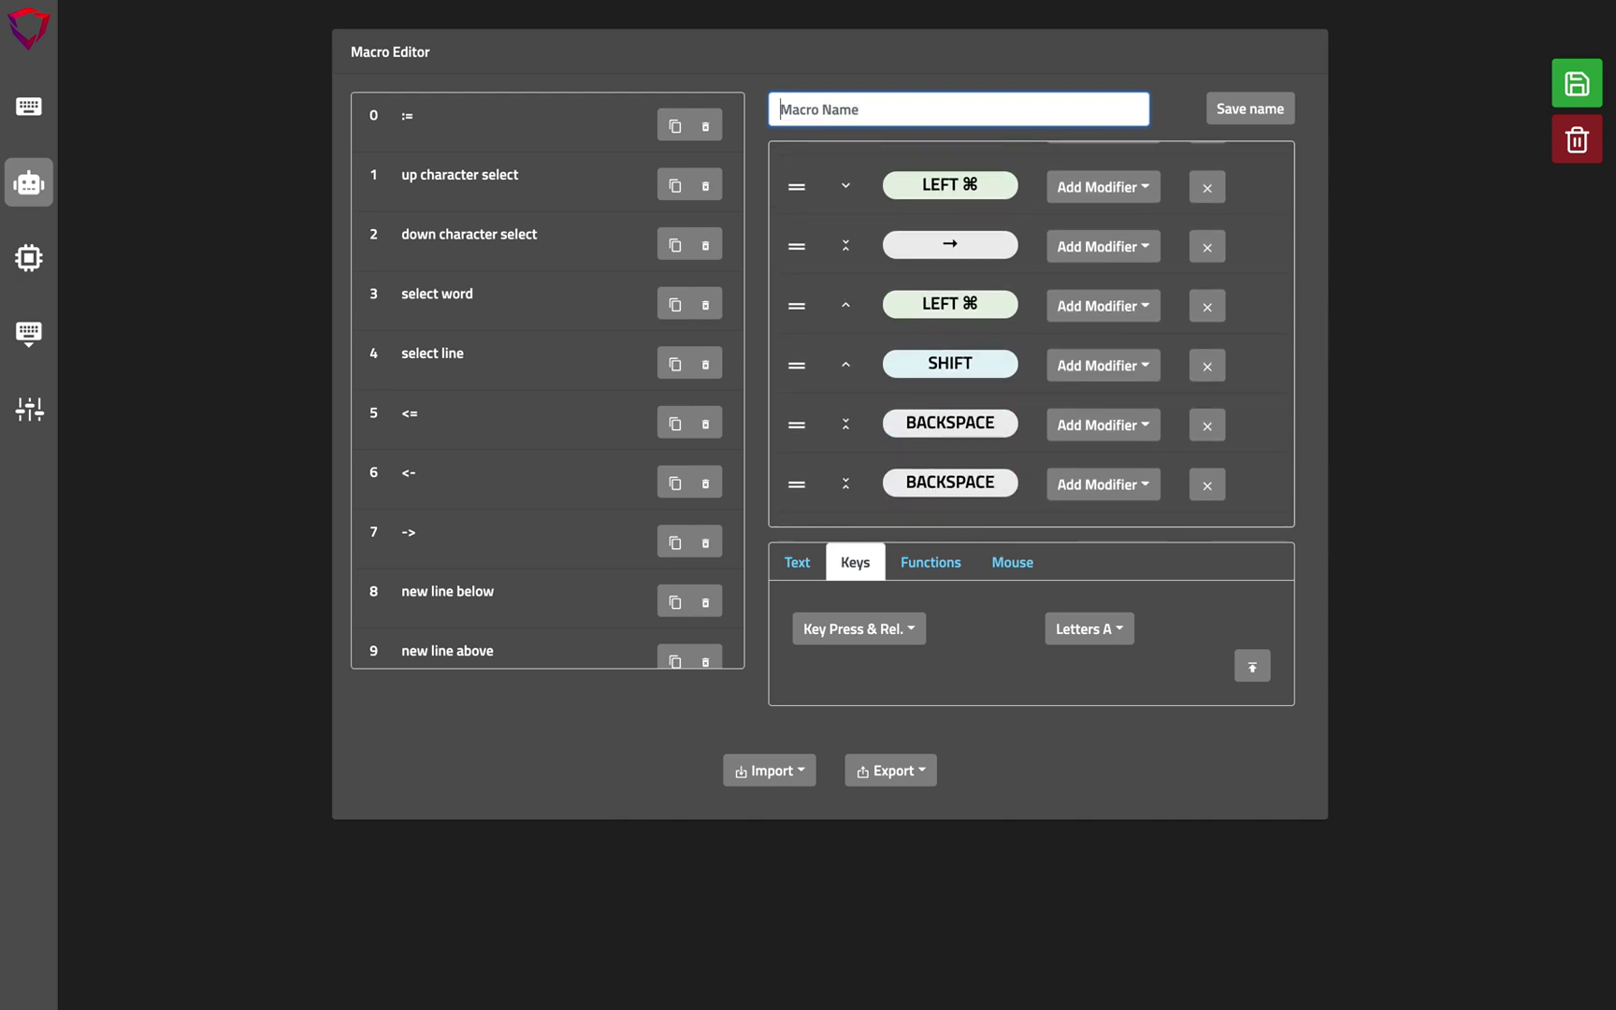
key(super+z)
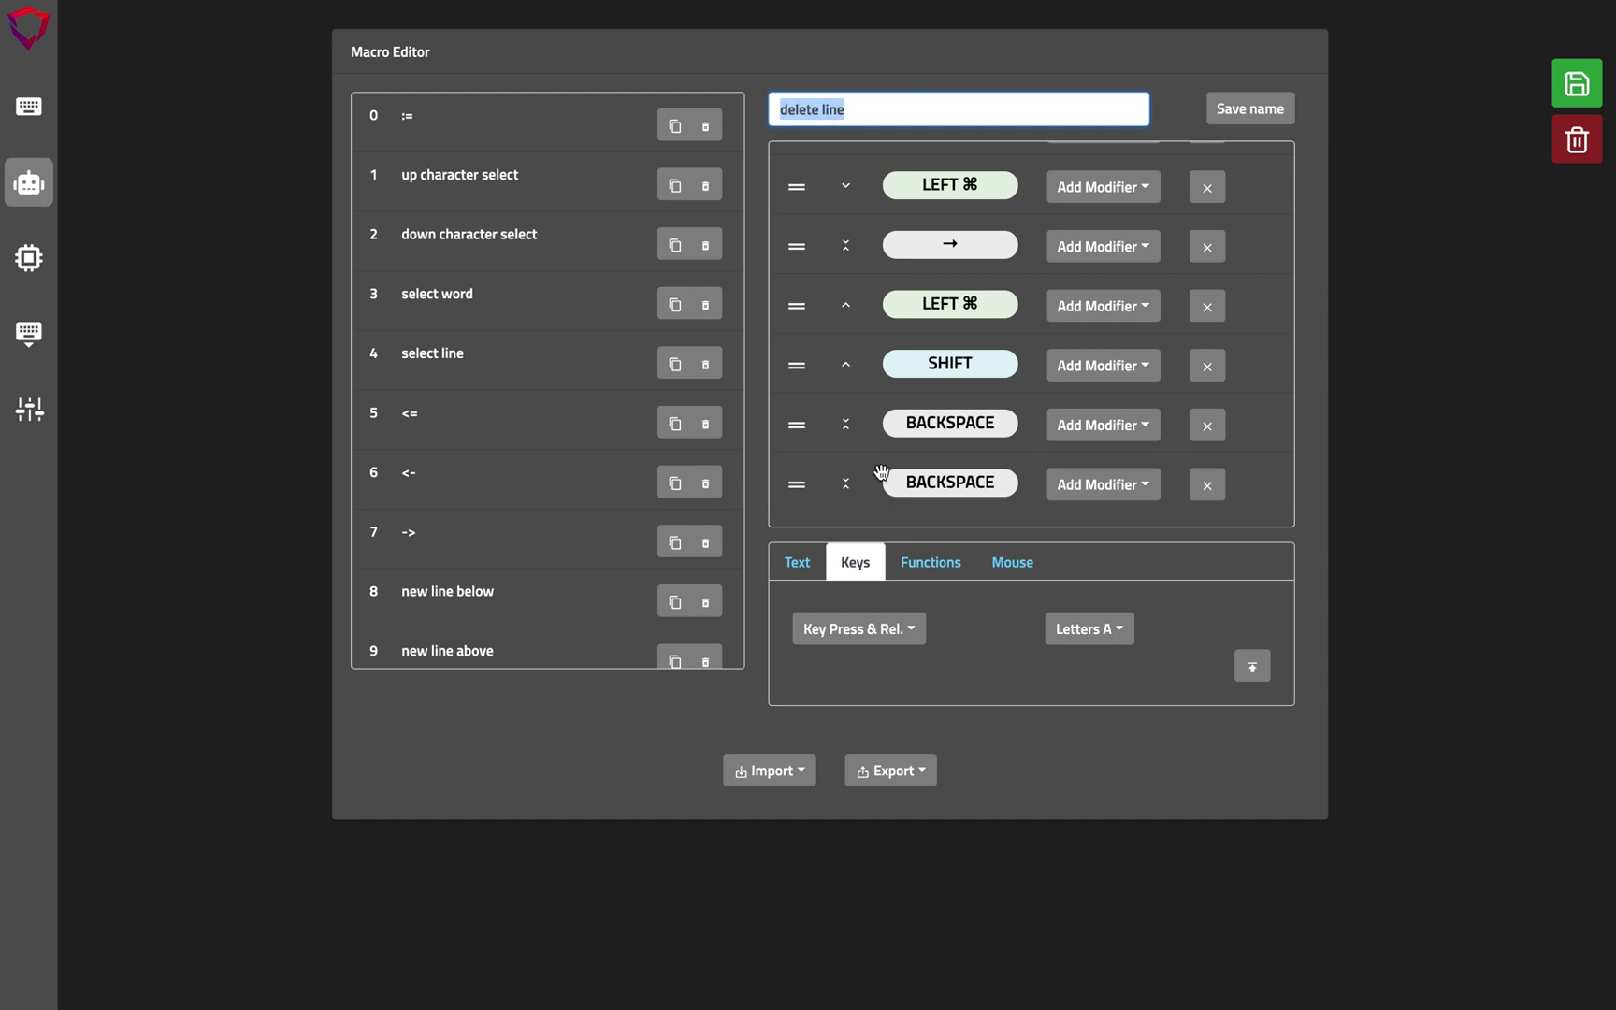
Review the delete line macro's key sequence from its first Ctrl entry to the final Backspace.
scroll(956, 418, up, 5)
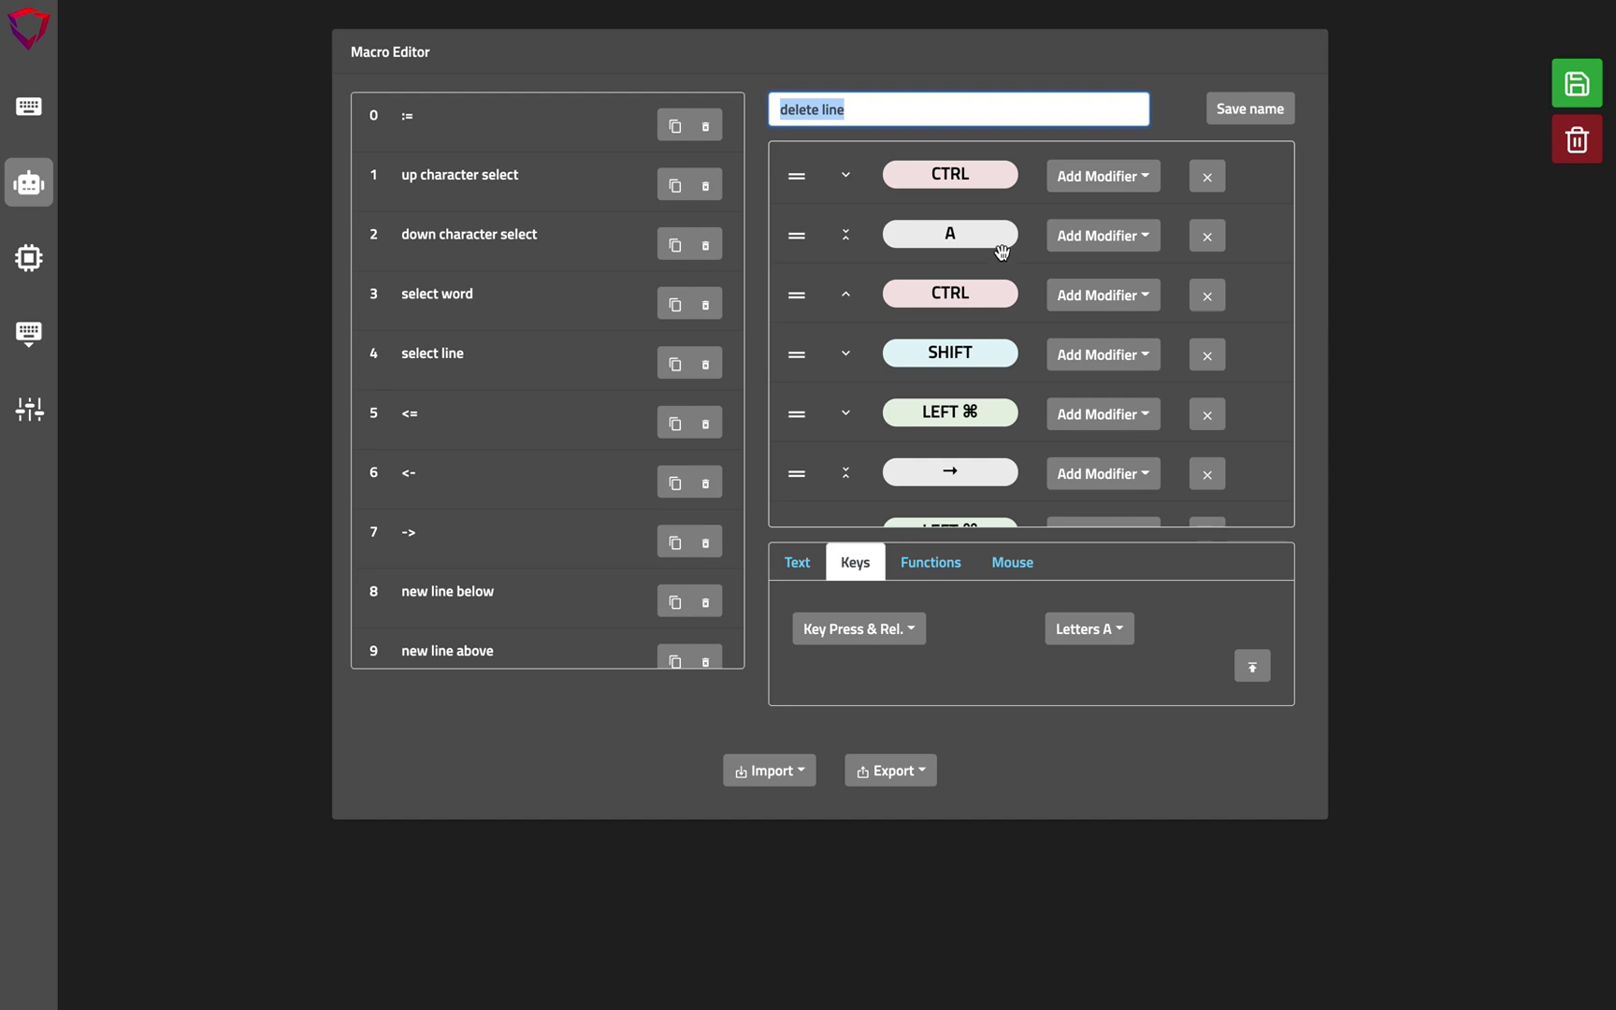
scroll(995, 258, down, 1)
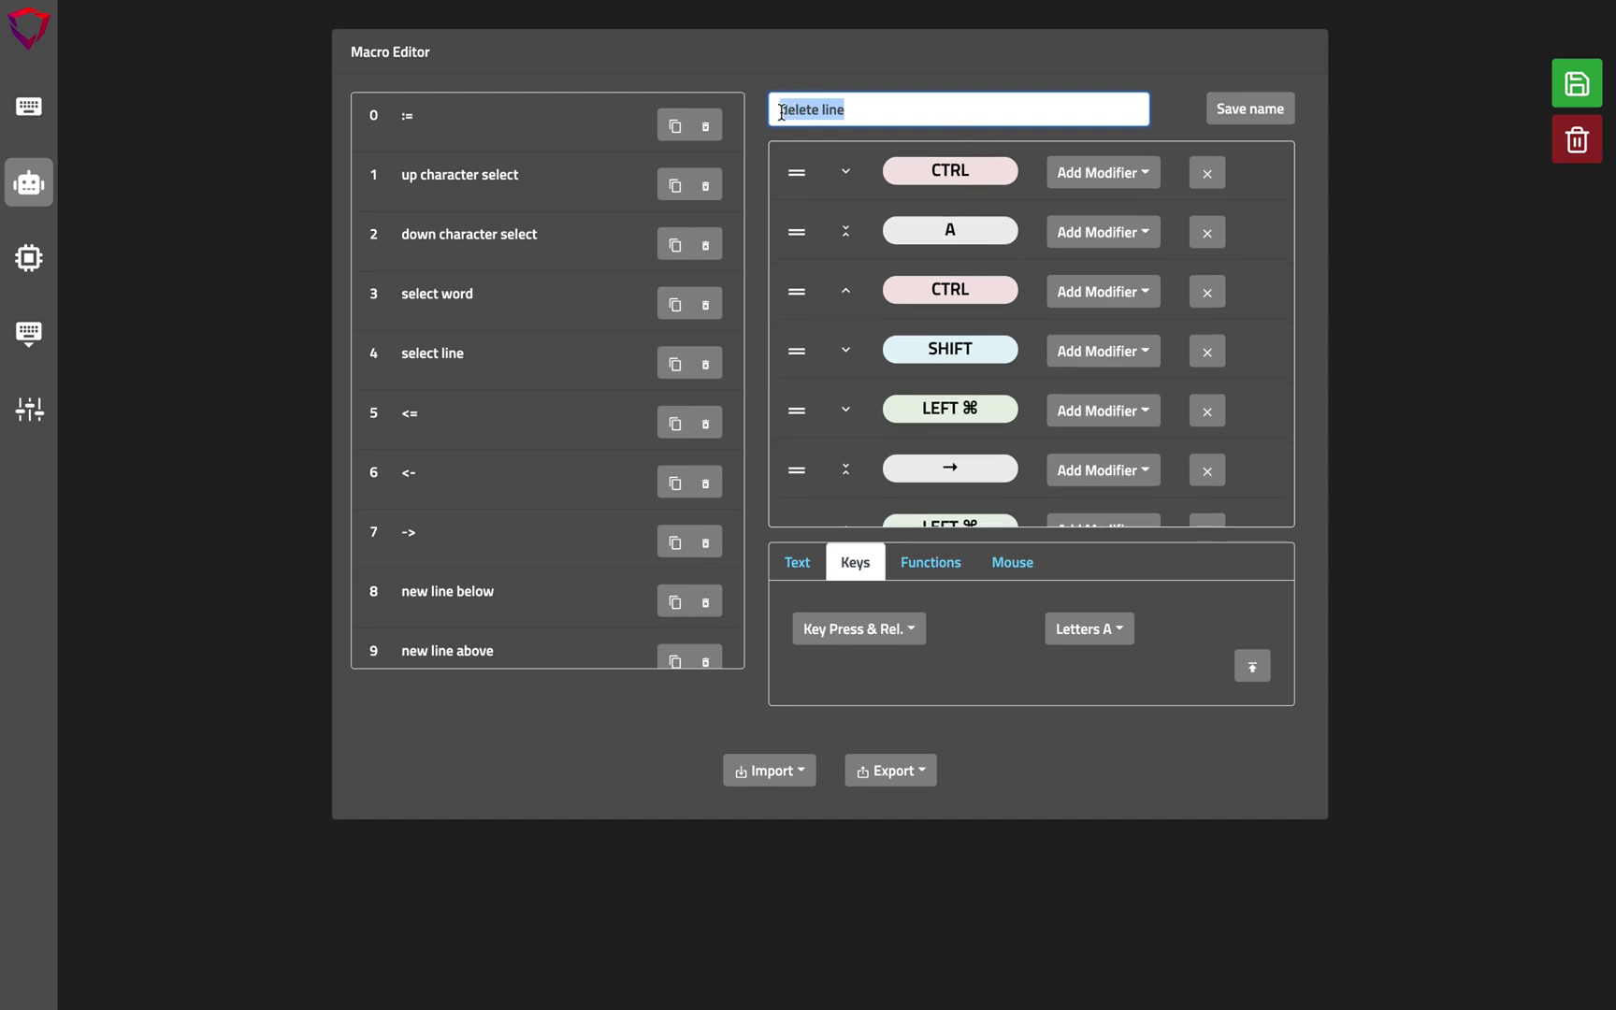
scroll(970, 321, down, 4)
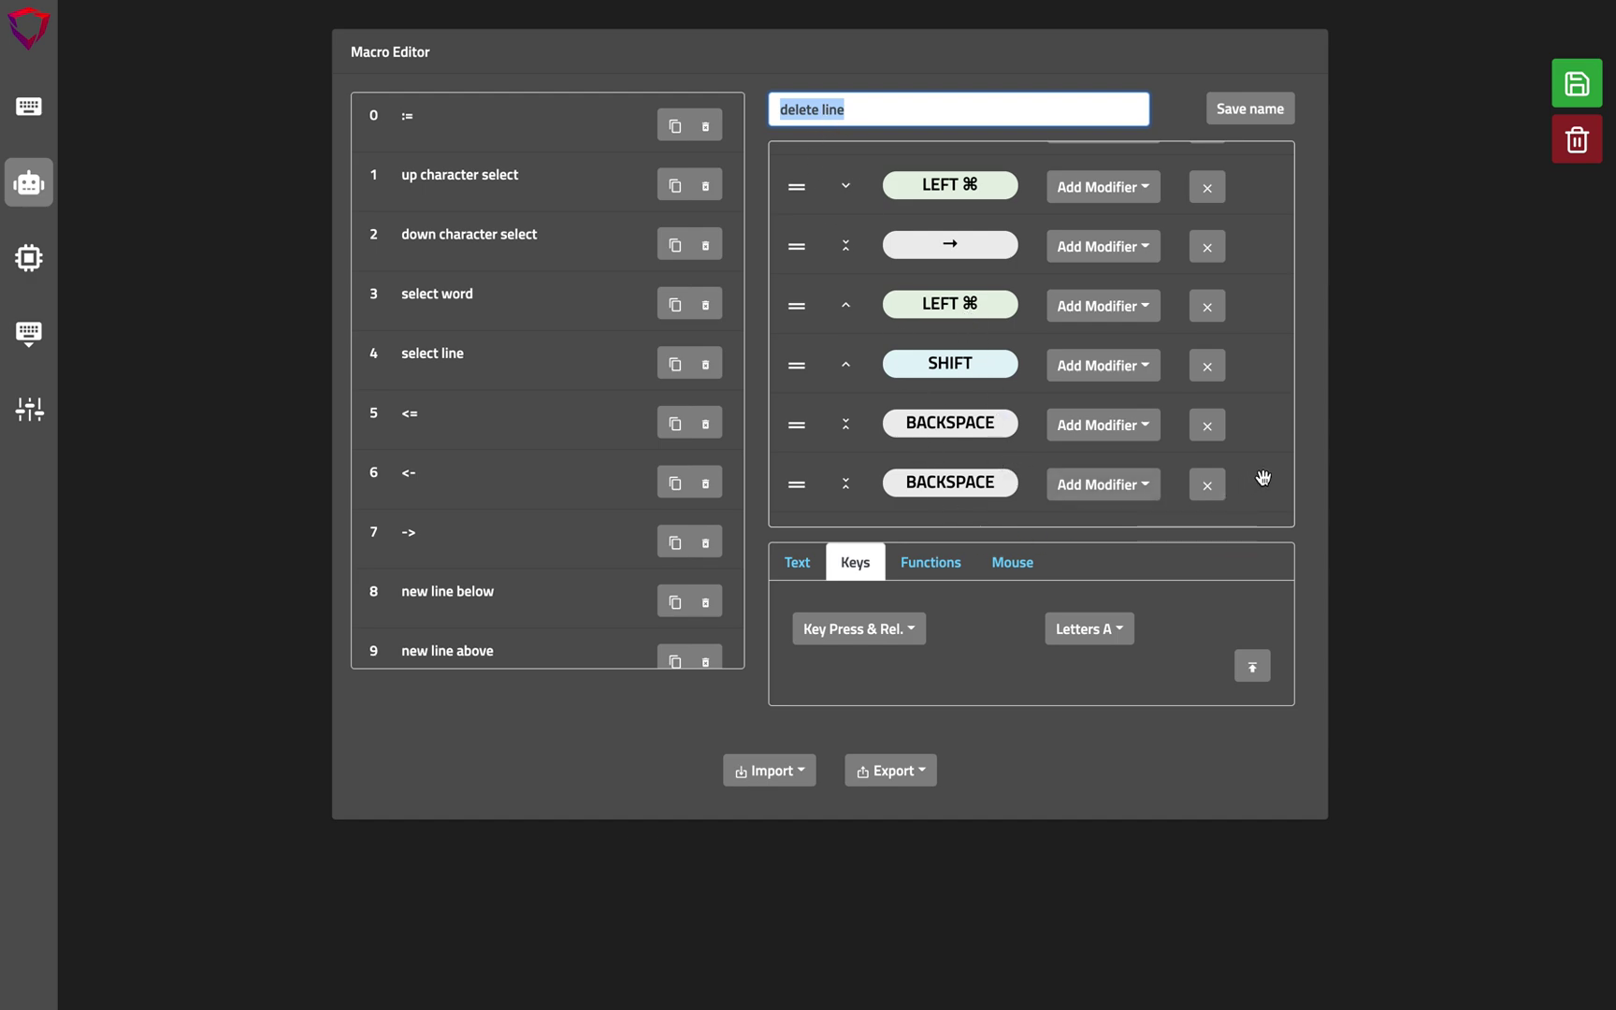
Browse the remaining macros in the list through tab to first link and leave the name text deselected.
scroll(523, 557, down, 4)
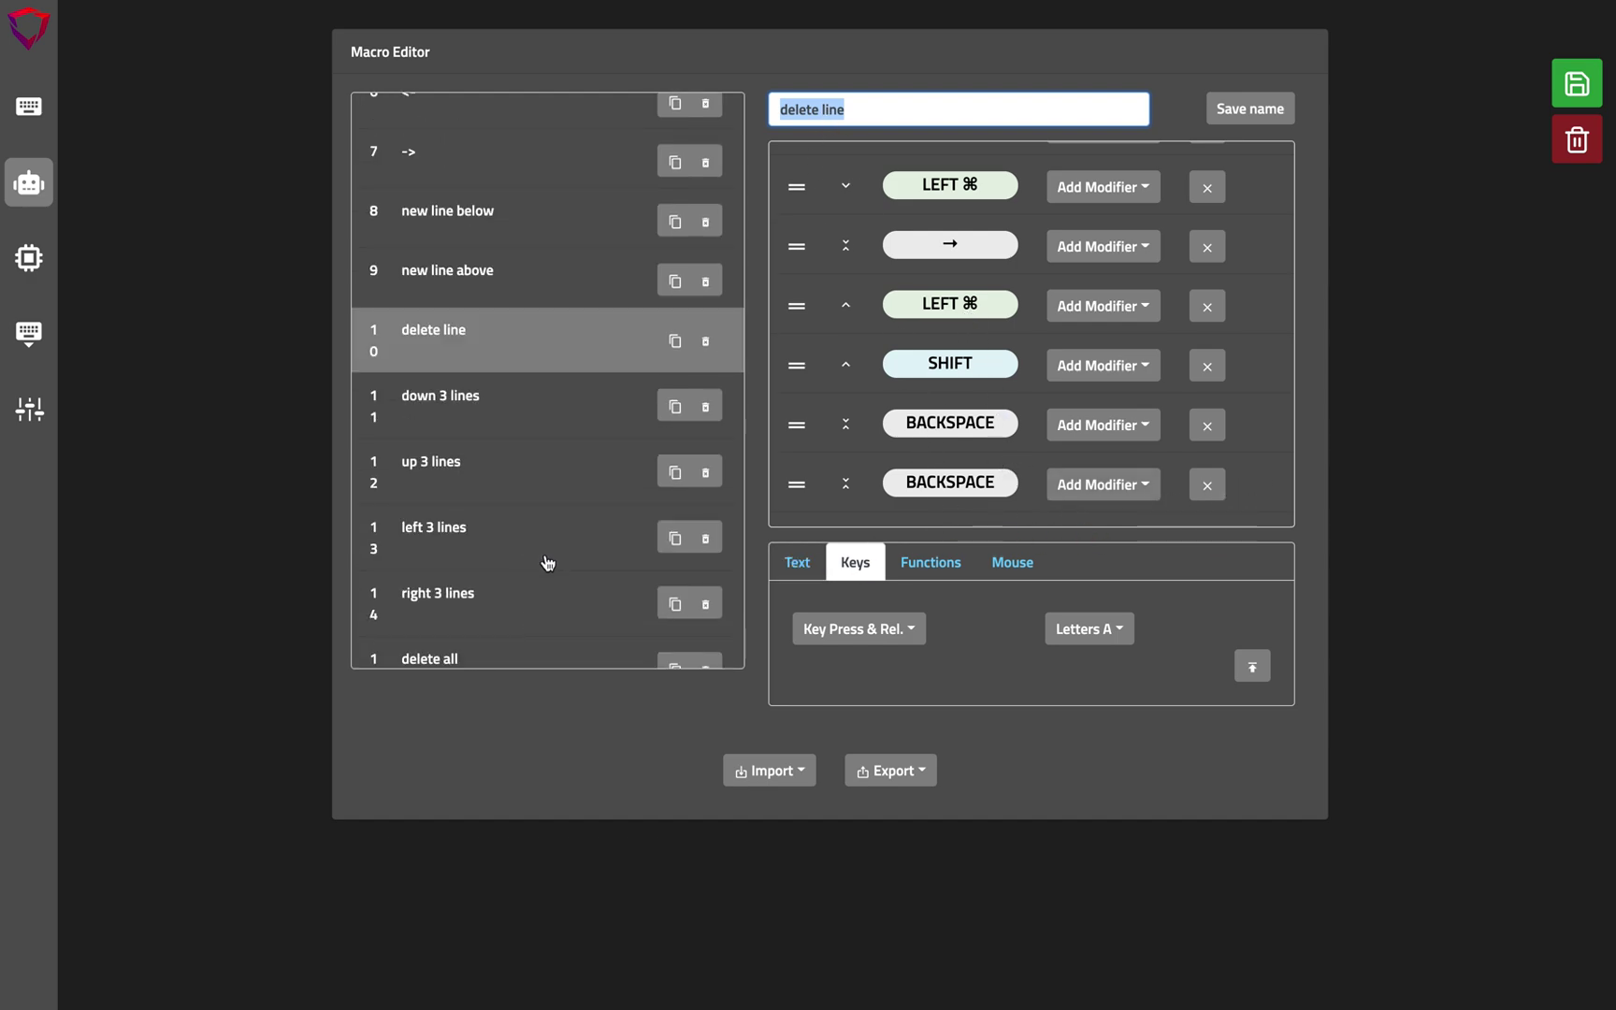
scroll(550, 552, down, 3)
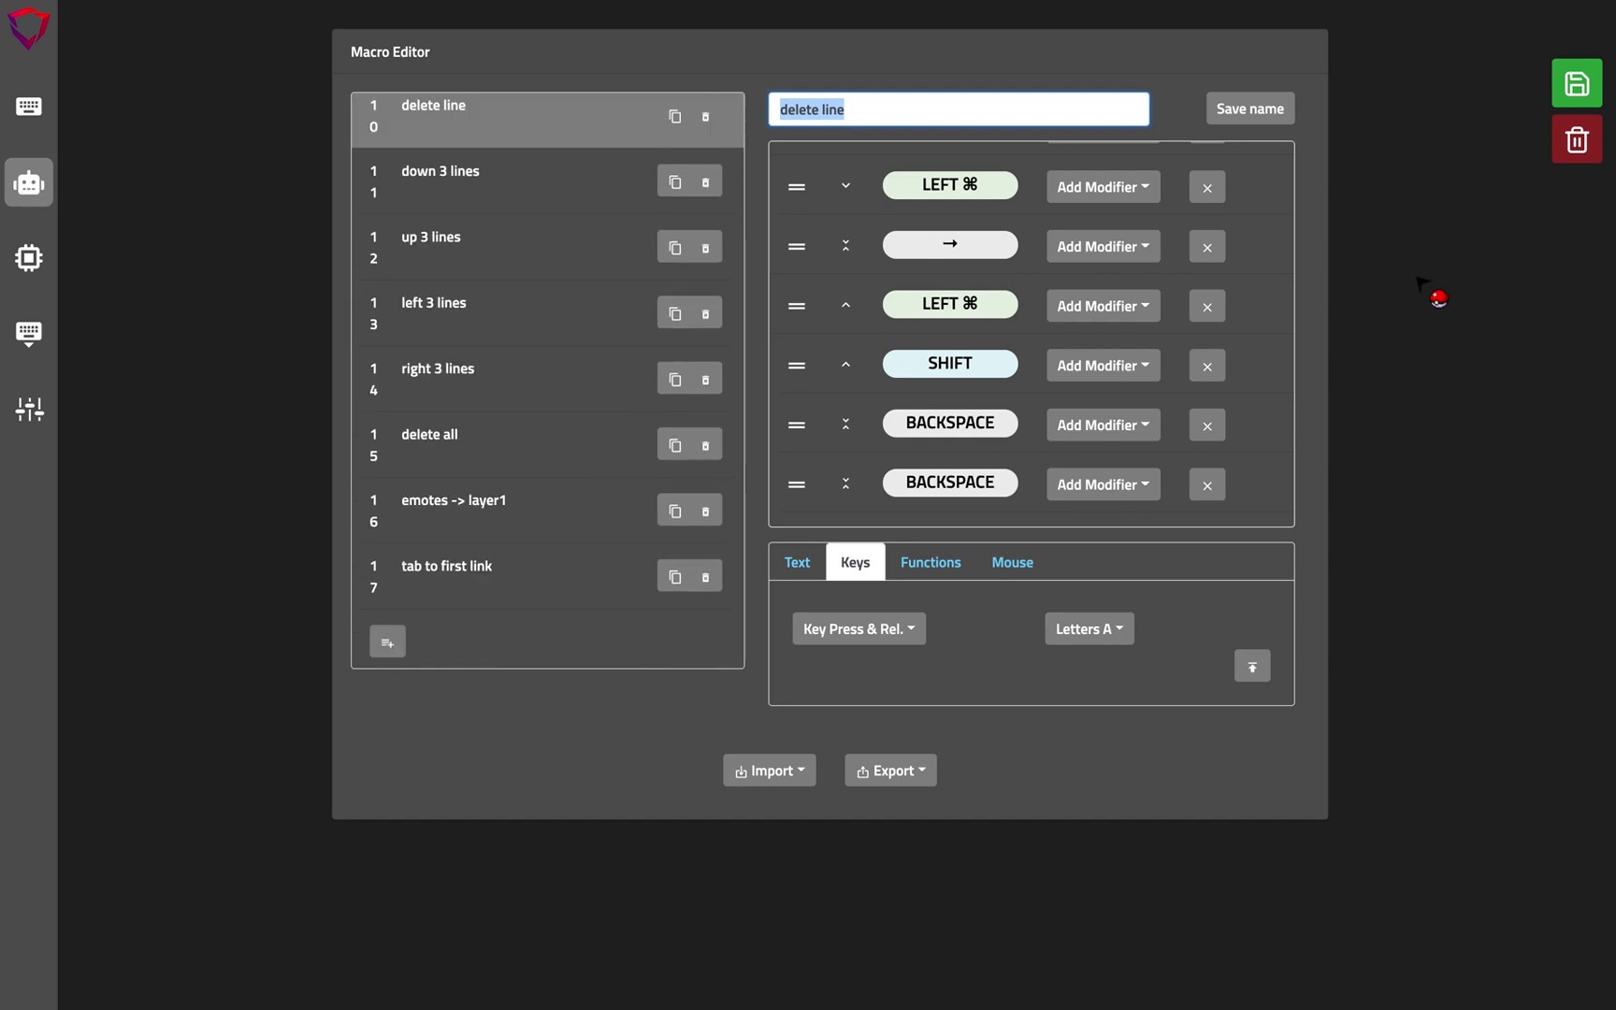
scroll(747, 258, up, 5)
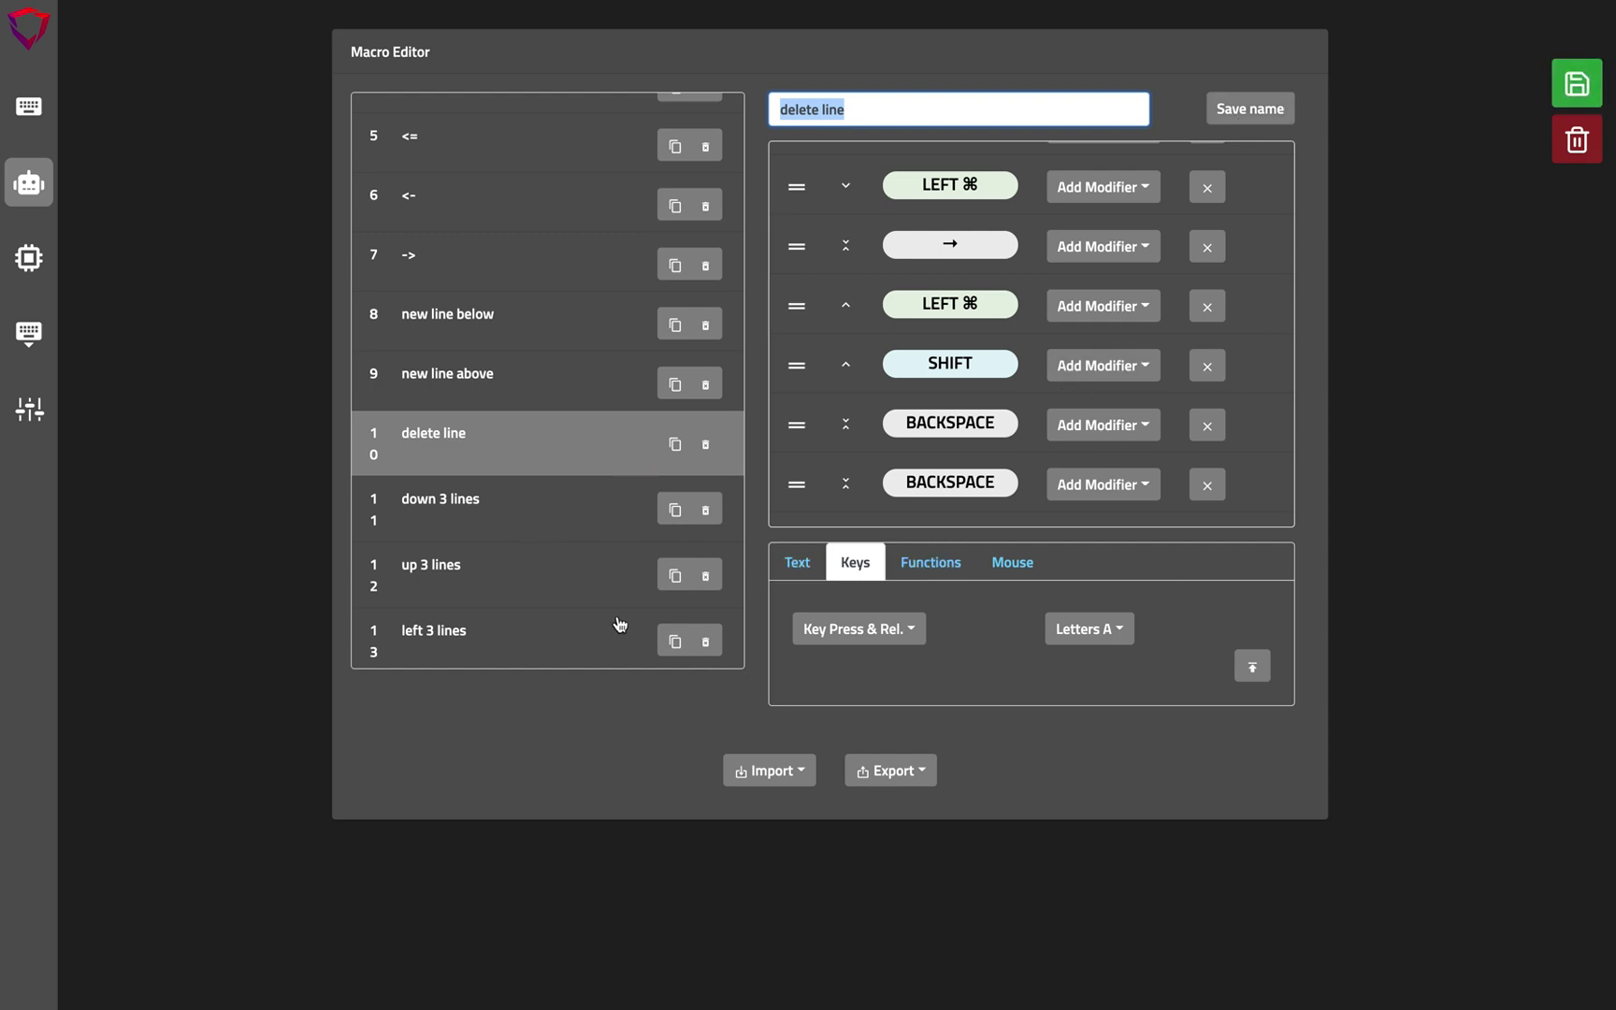
scroll(623, 627, up, 2)
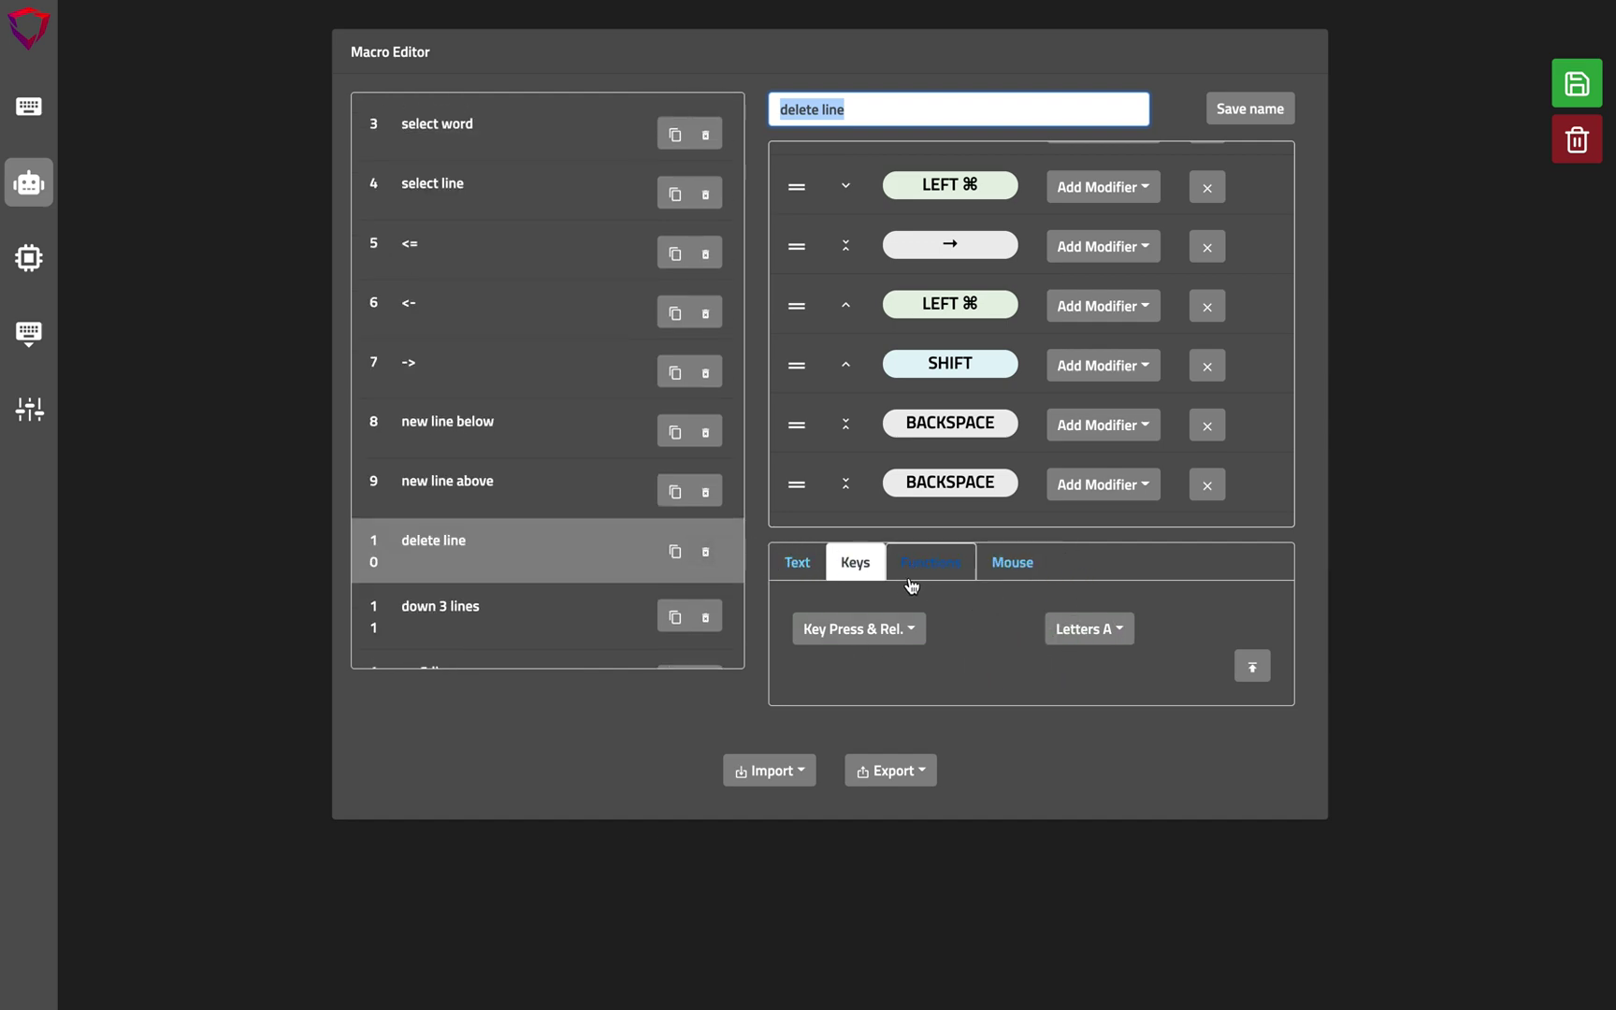
scroll(565, 524, down, 3)
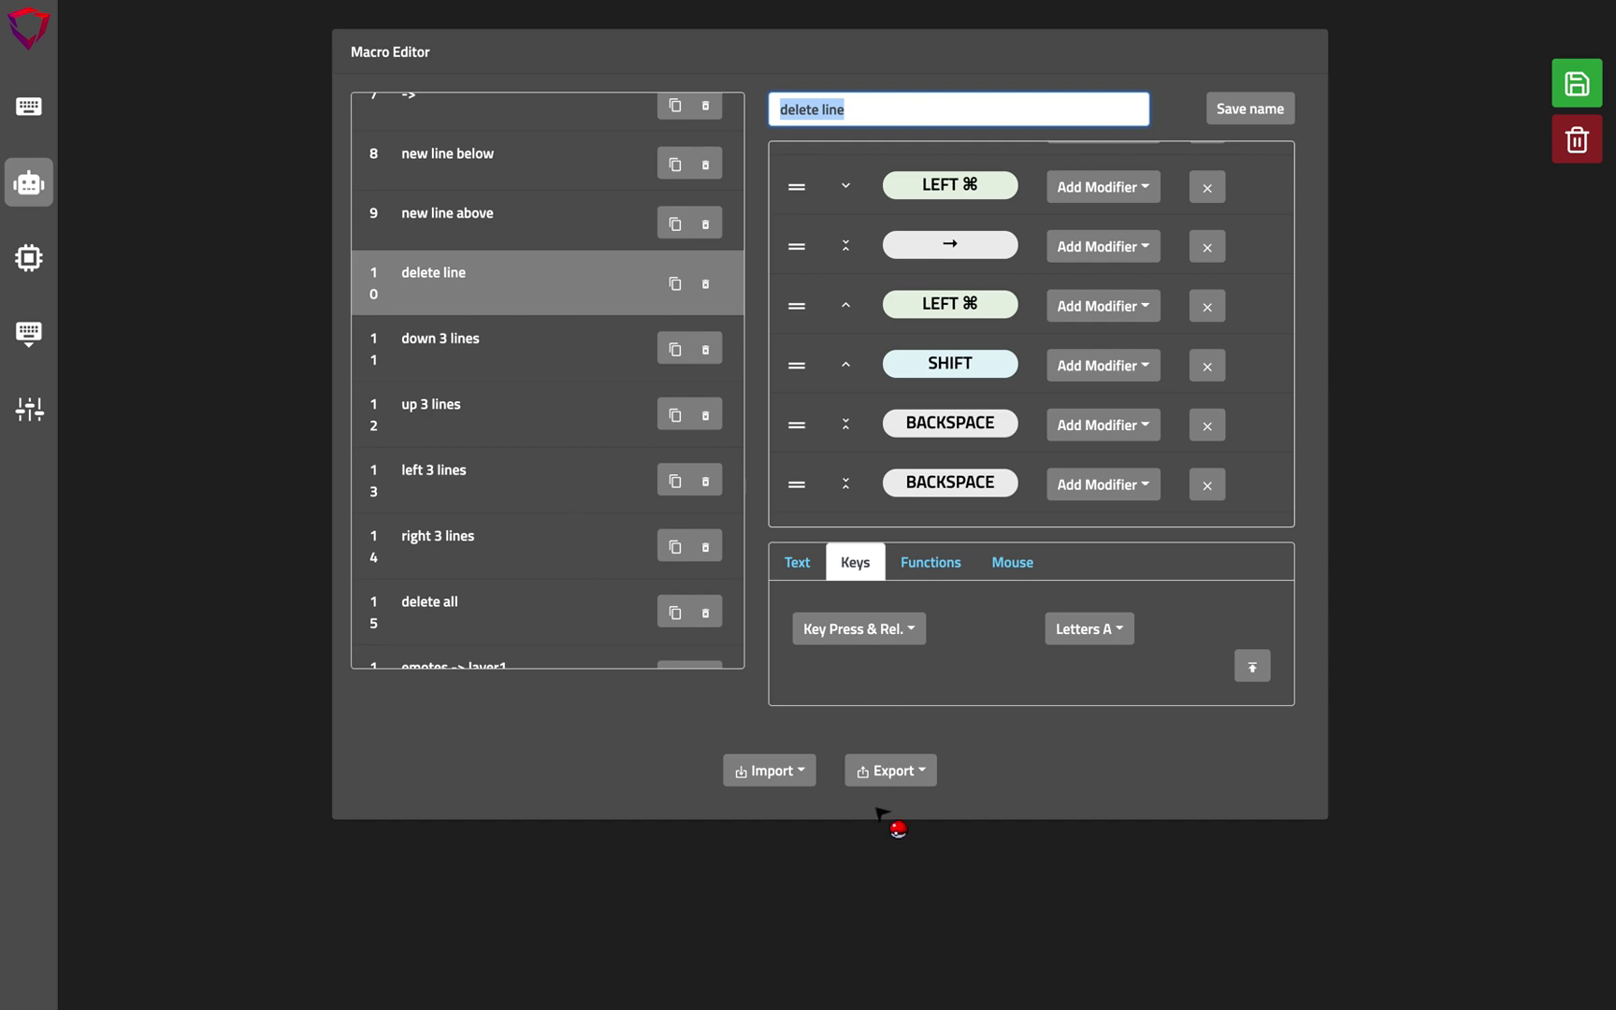
click(978, 748)
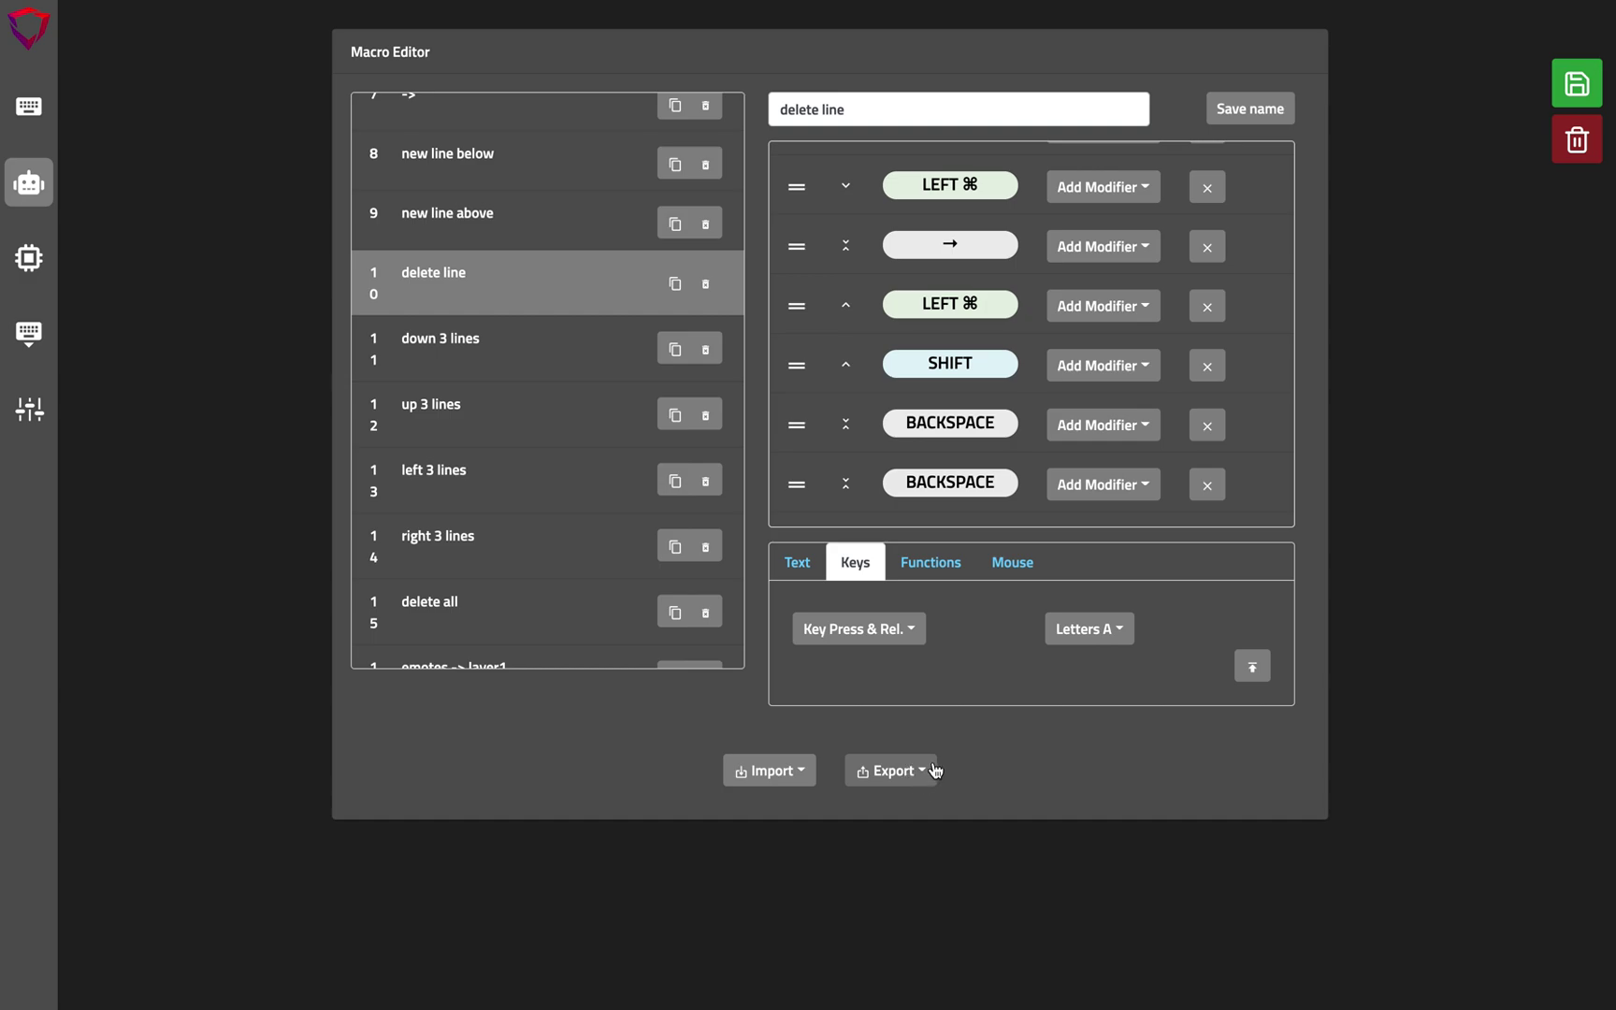
Switch to Visual Studio Code and place the cursor in the up 3 lines macro in allMacros.json.
key(super+Tab)
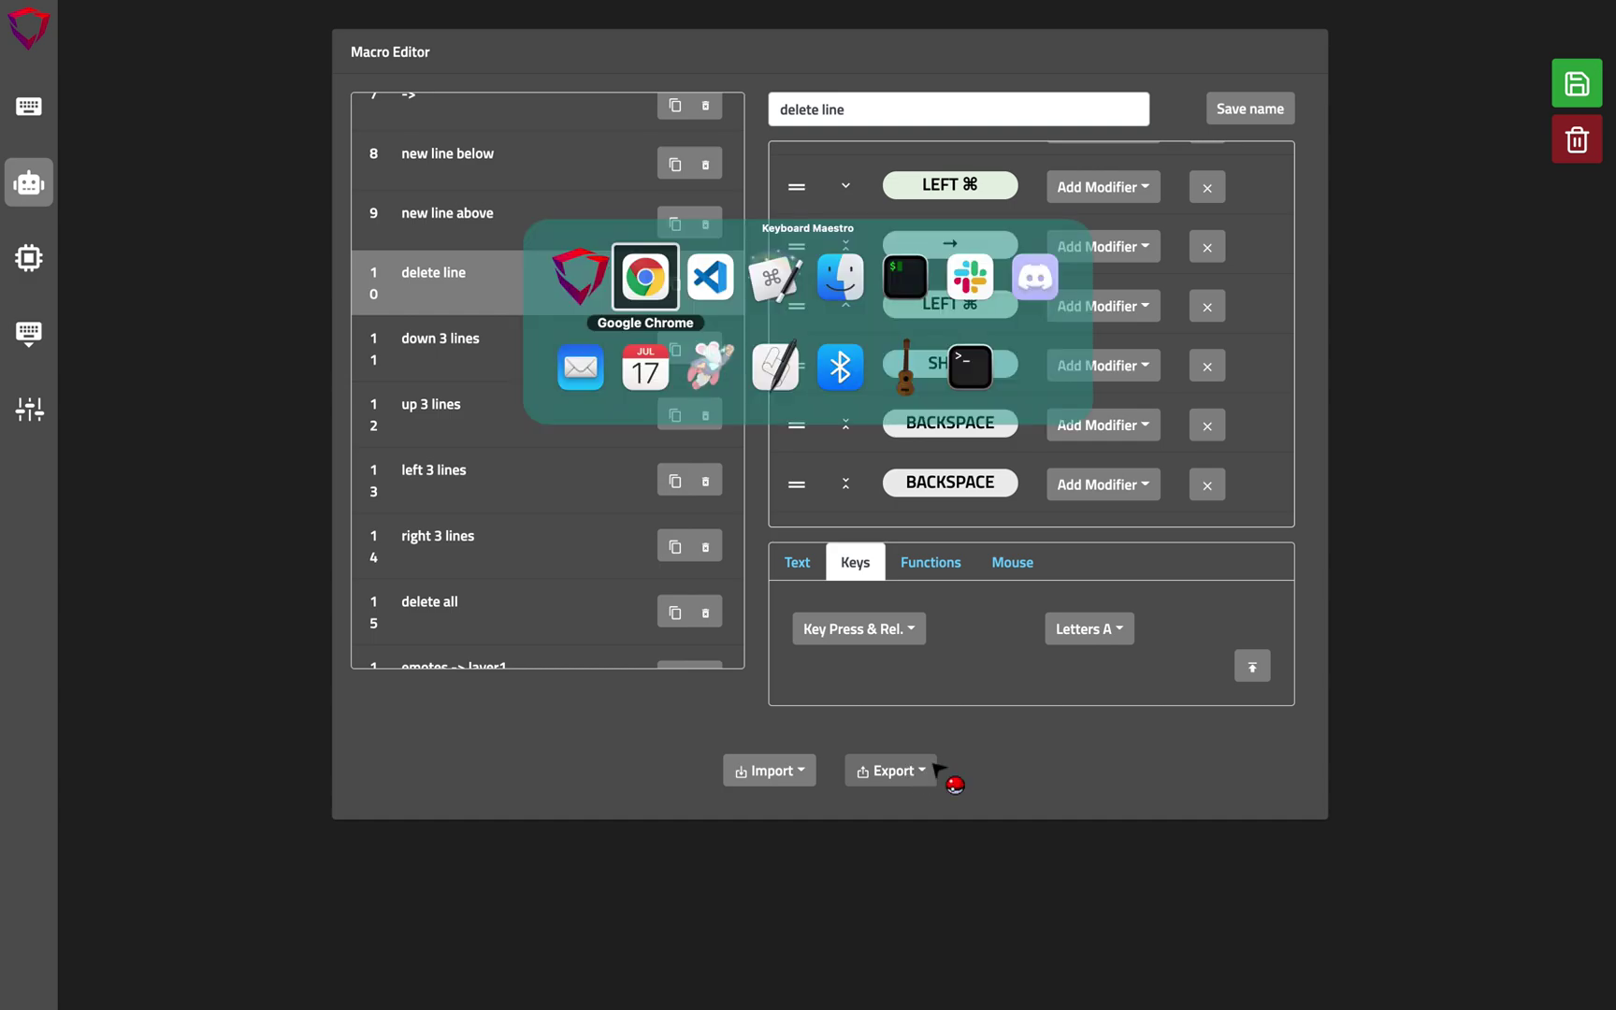
key(super+Tab)
key(super+Tab)
key(super+Tab)
key(super+Tab)
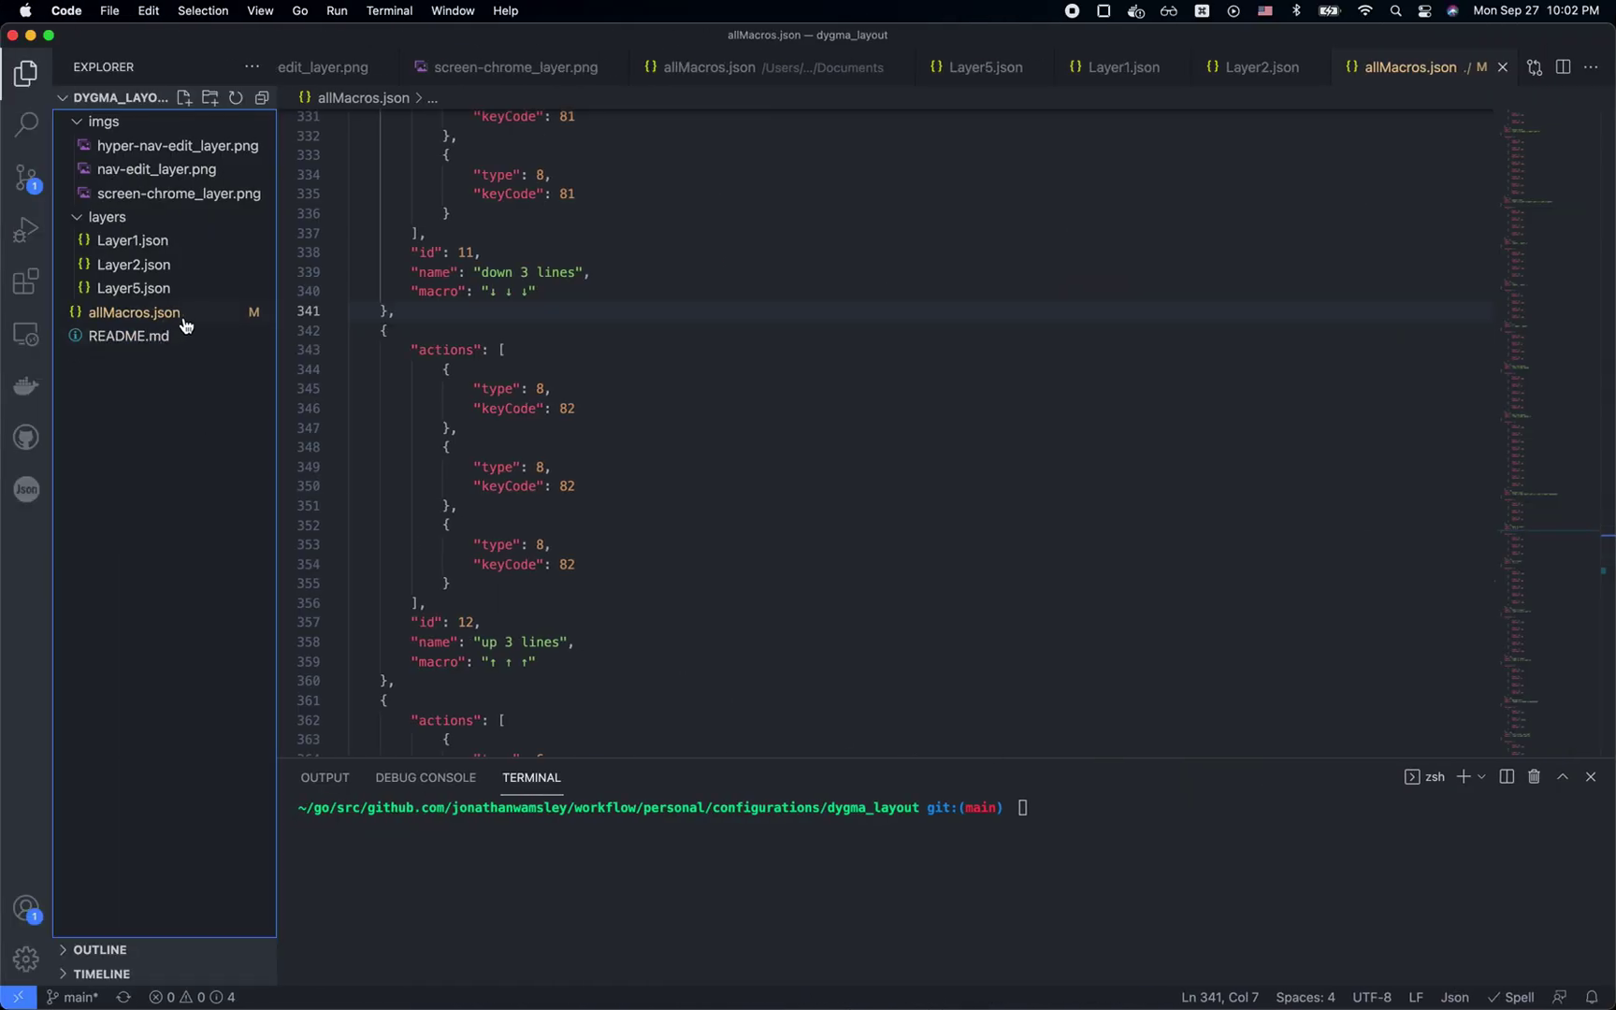
click(572, 376)
click(792, 452)
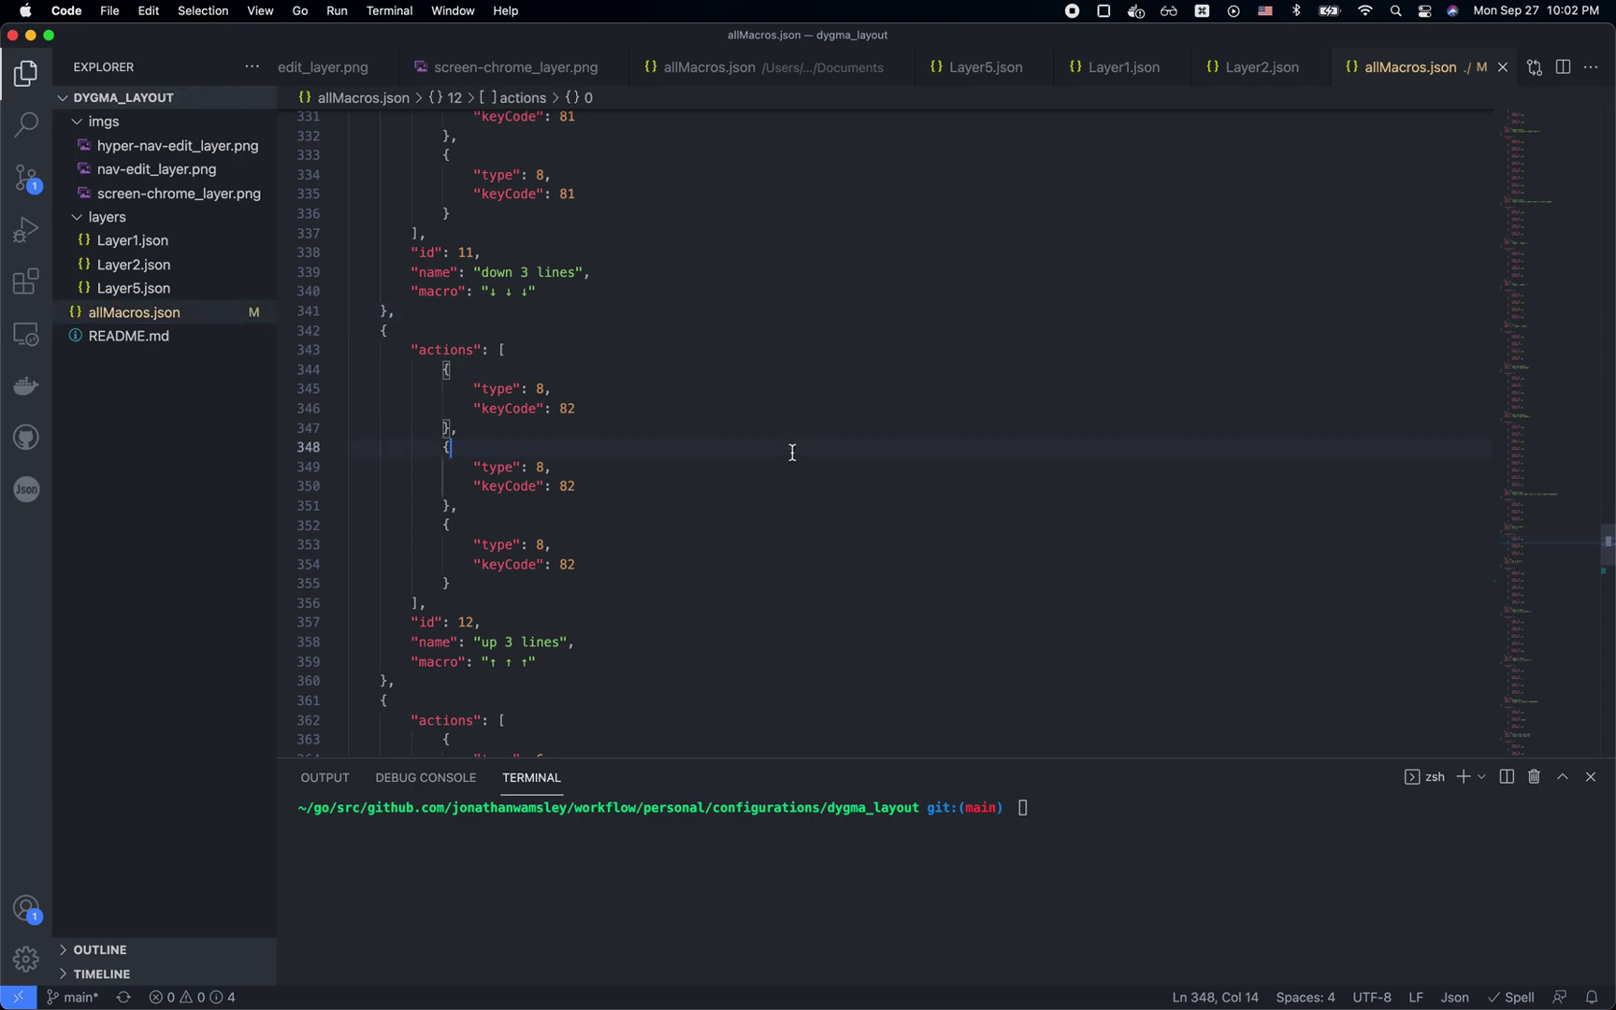
Examine the actions, id, name and macro fields of the down 3 lines and up 3 lines entries.
scroll(790, 473, up, 6)
scroll(791, 472, down, 6)
click(387, 330)
click(403, 318)
scroll(627, 494, down, 3)
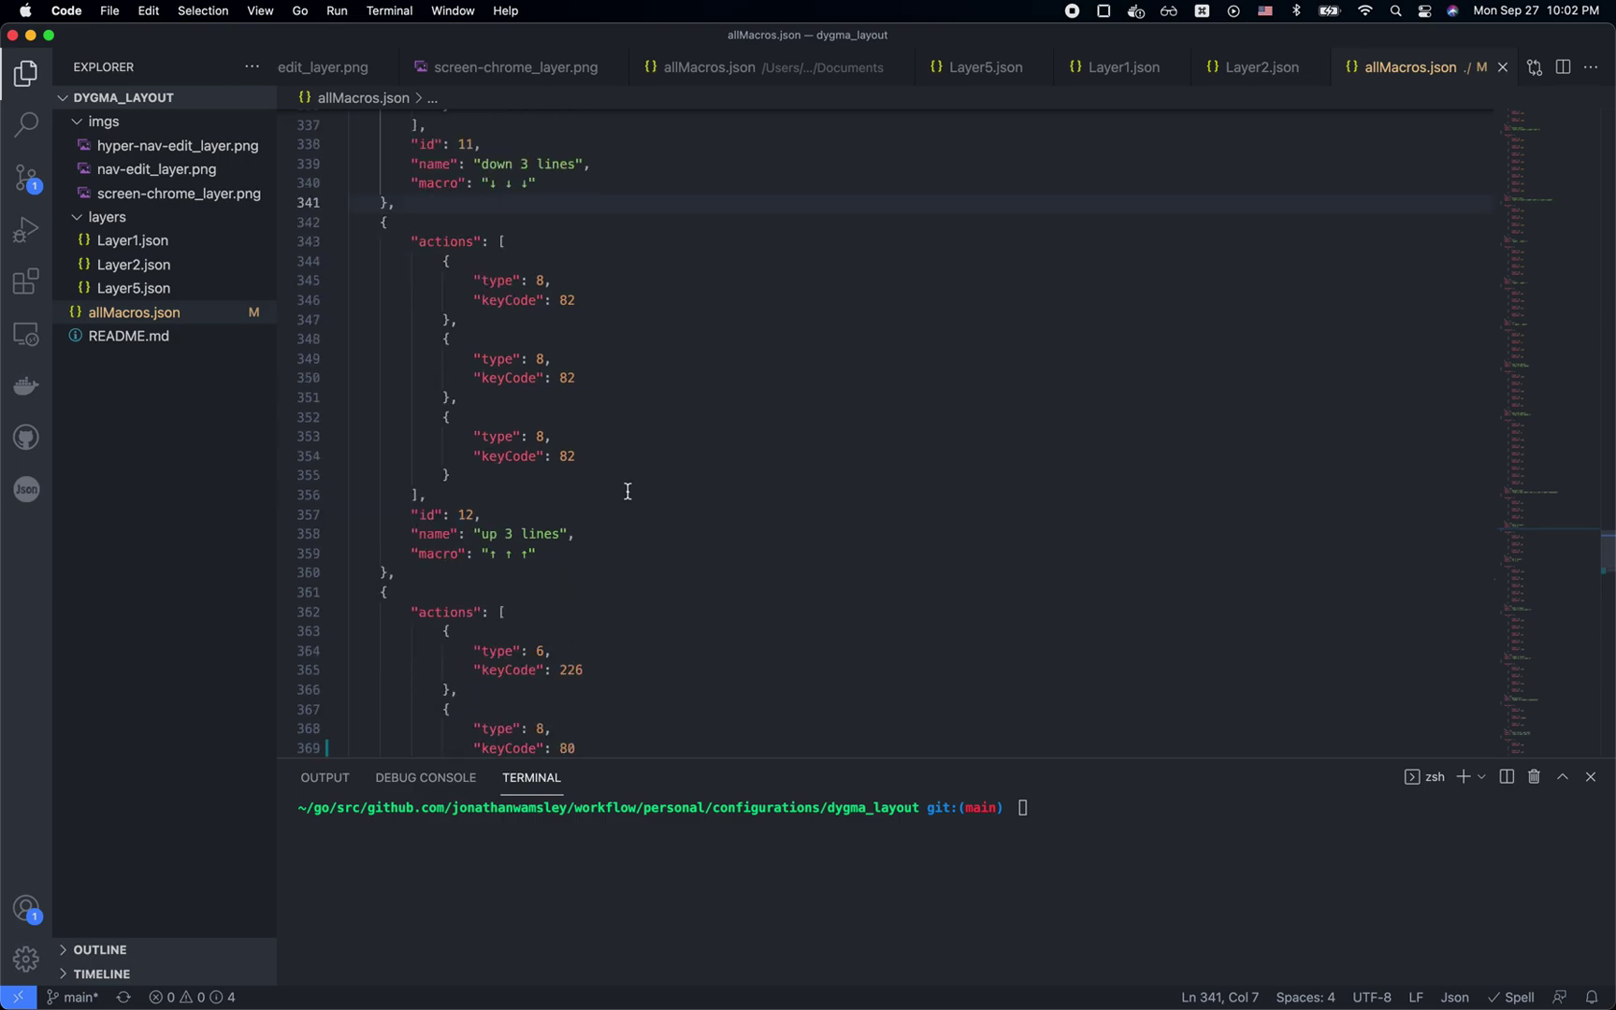
scroll(560, 530, up, 2)
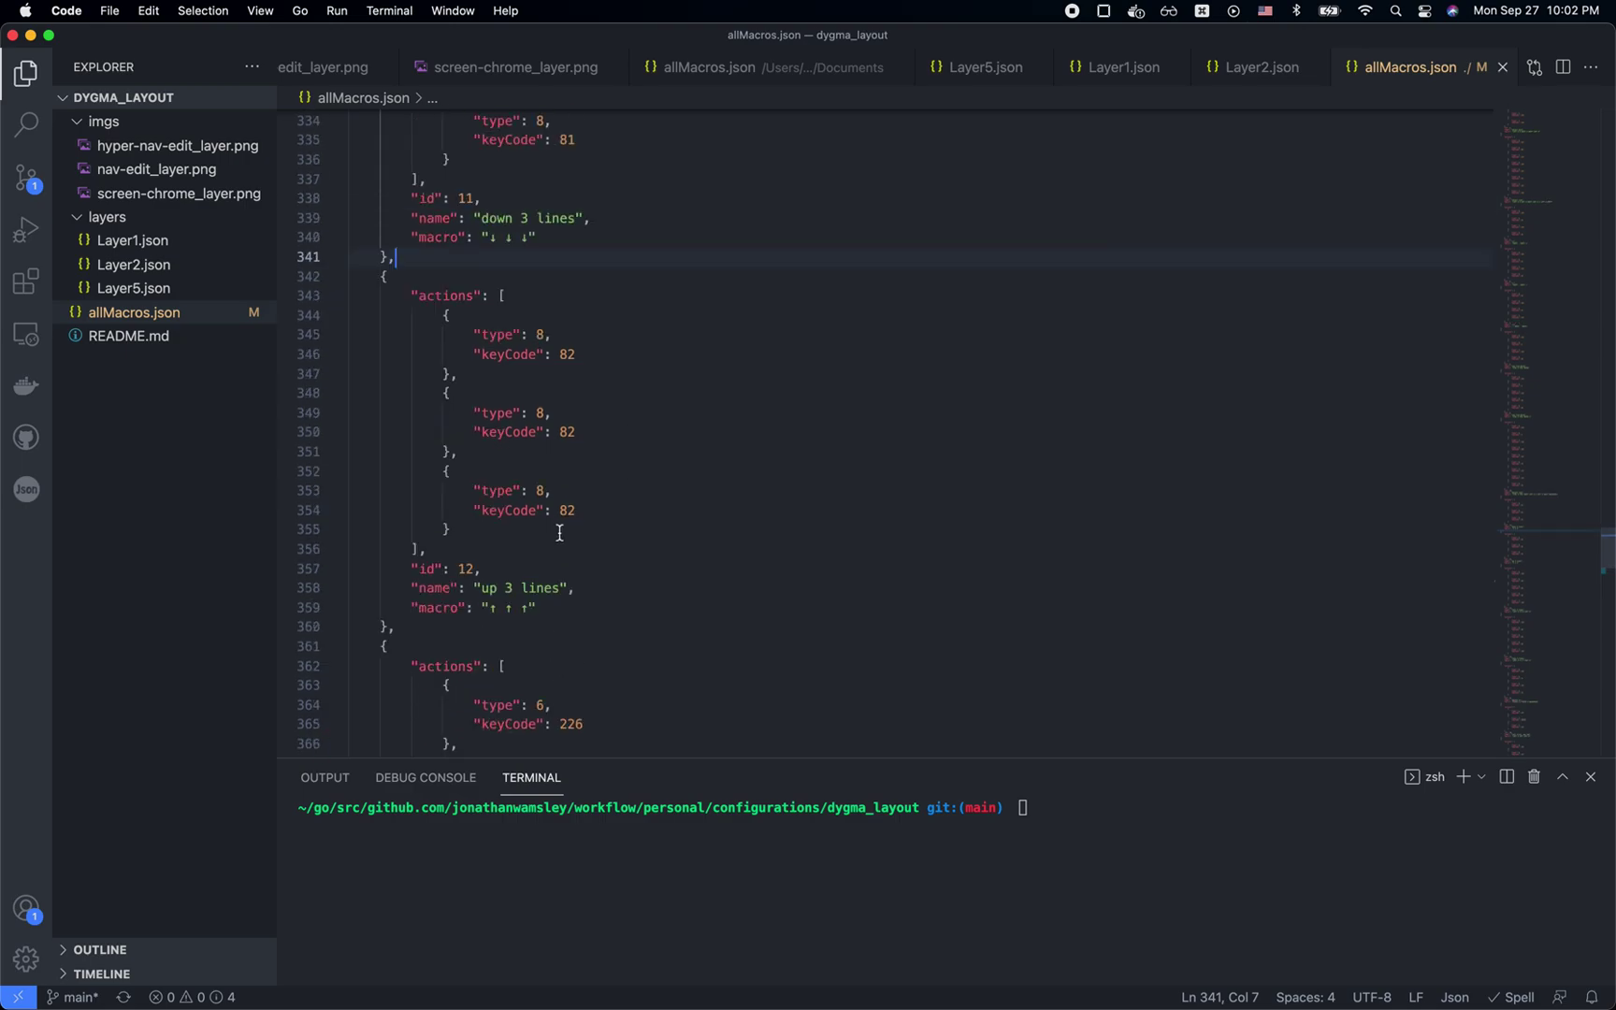
Copy the whole up 3 lines macro block and paste a duplicate on its own line directly below it.
click(443, 631)
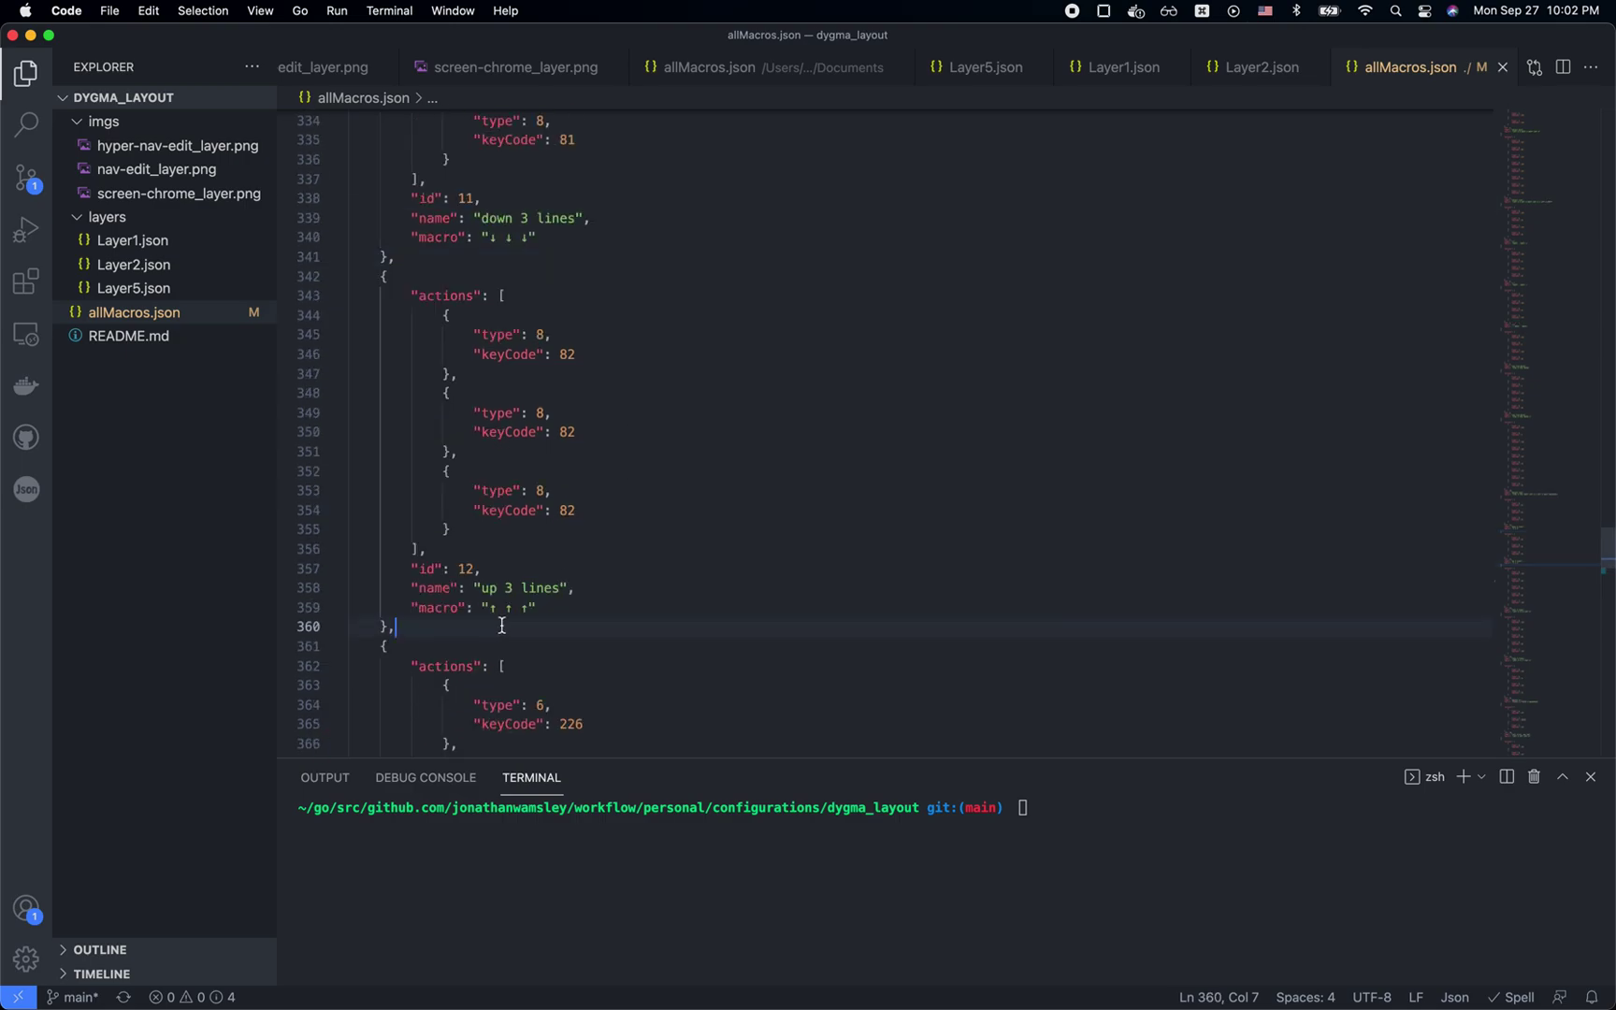
drag(523, 626, 340, 295)
key(super+c)
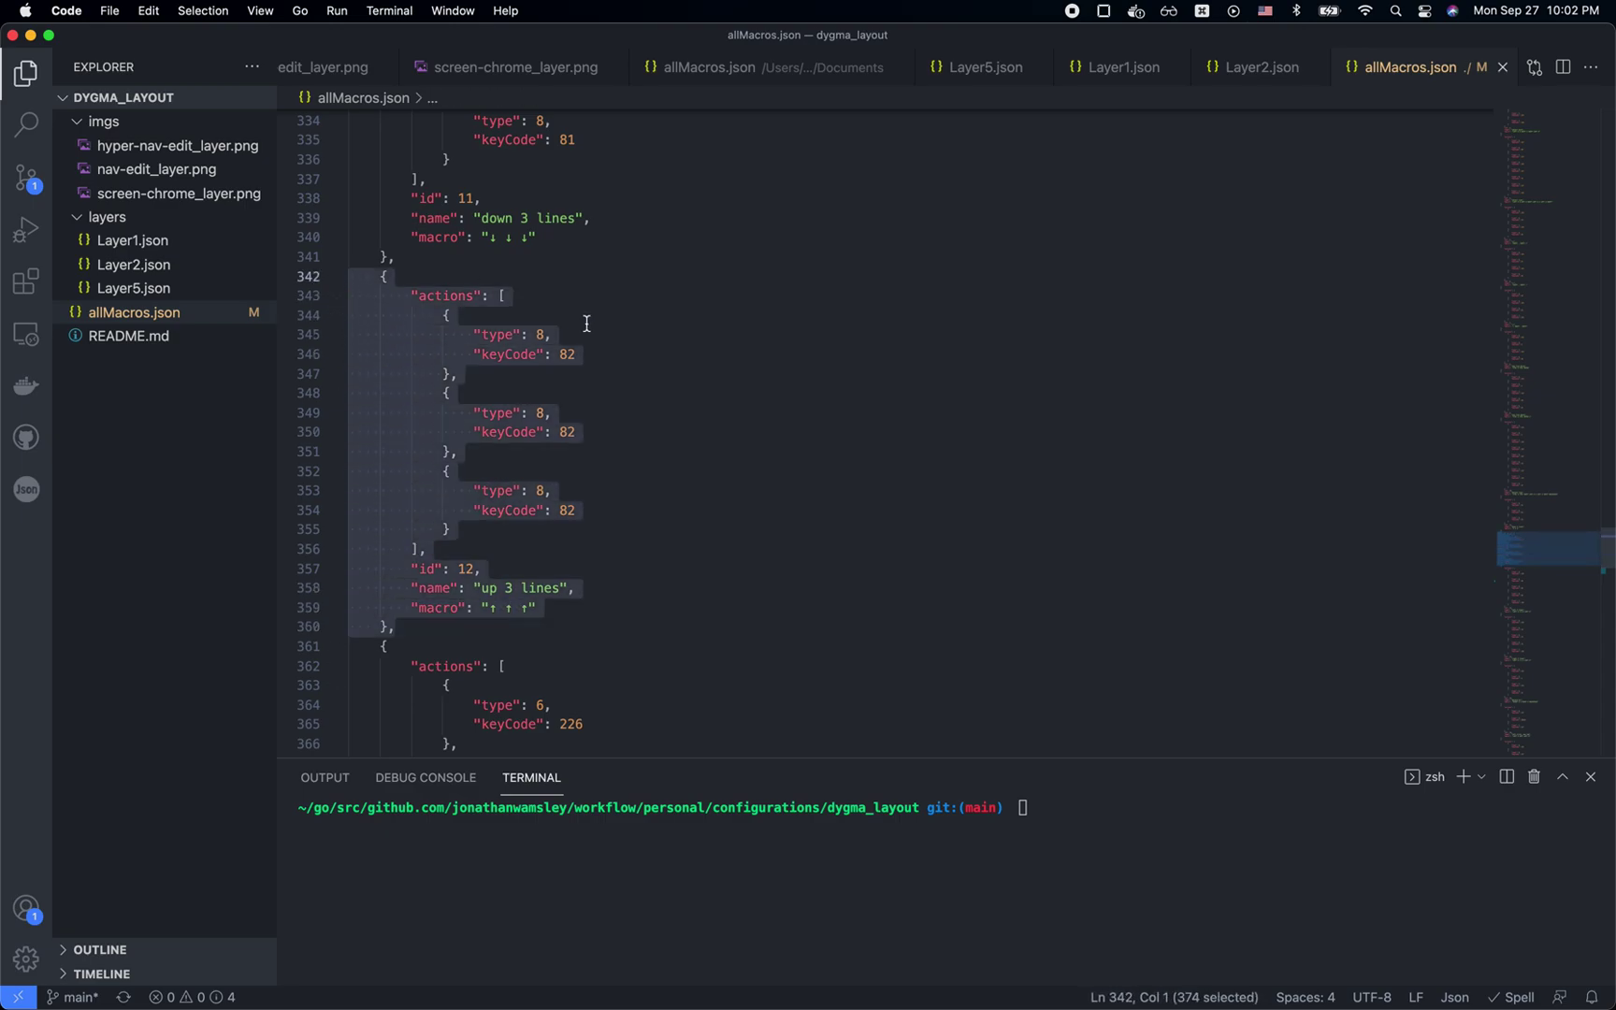
click(470, 632)
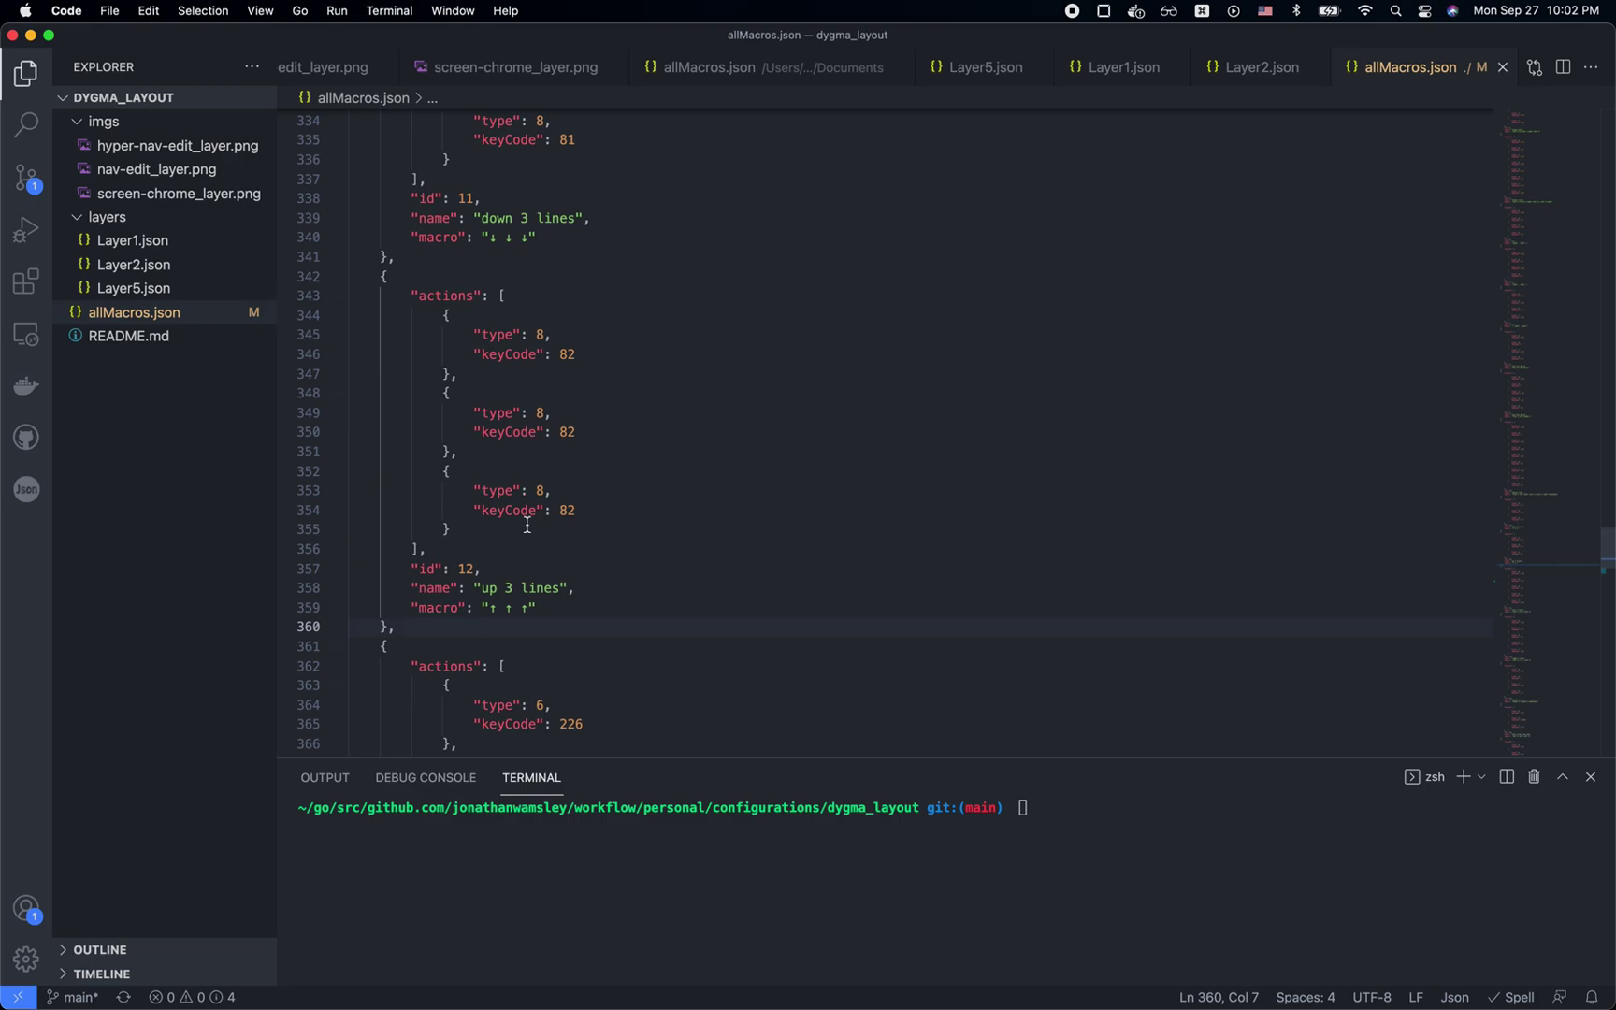
key(super+v)
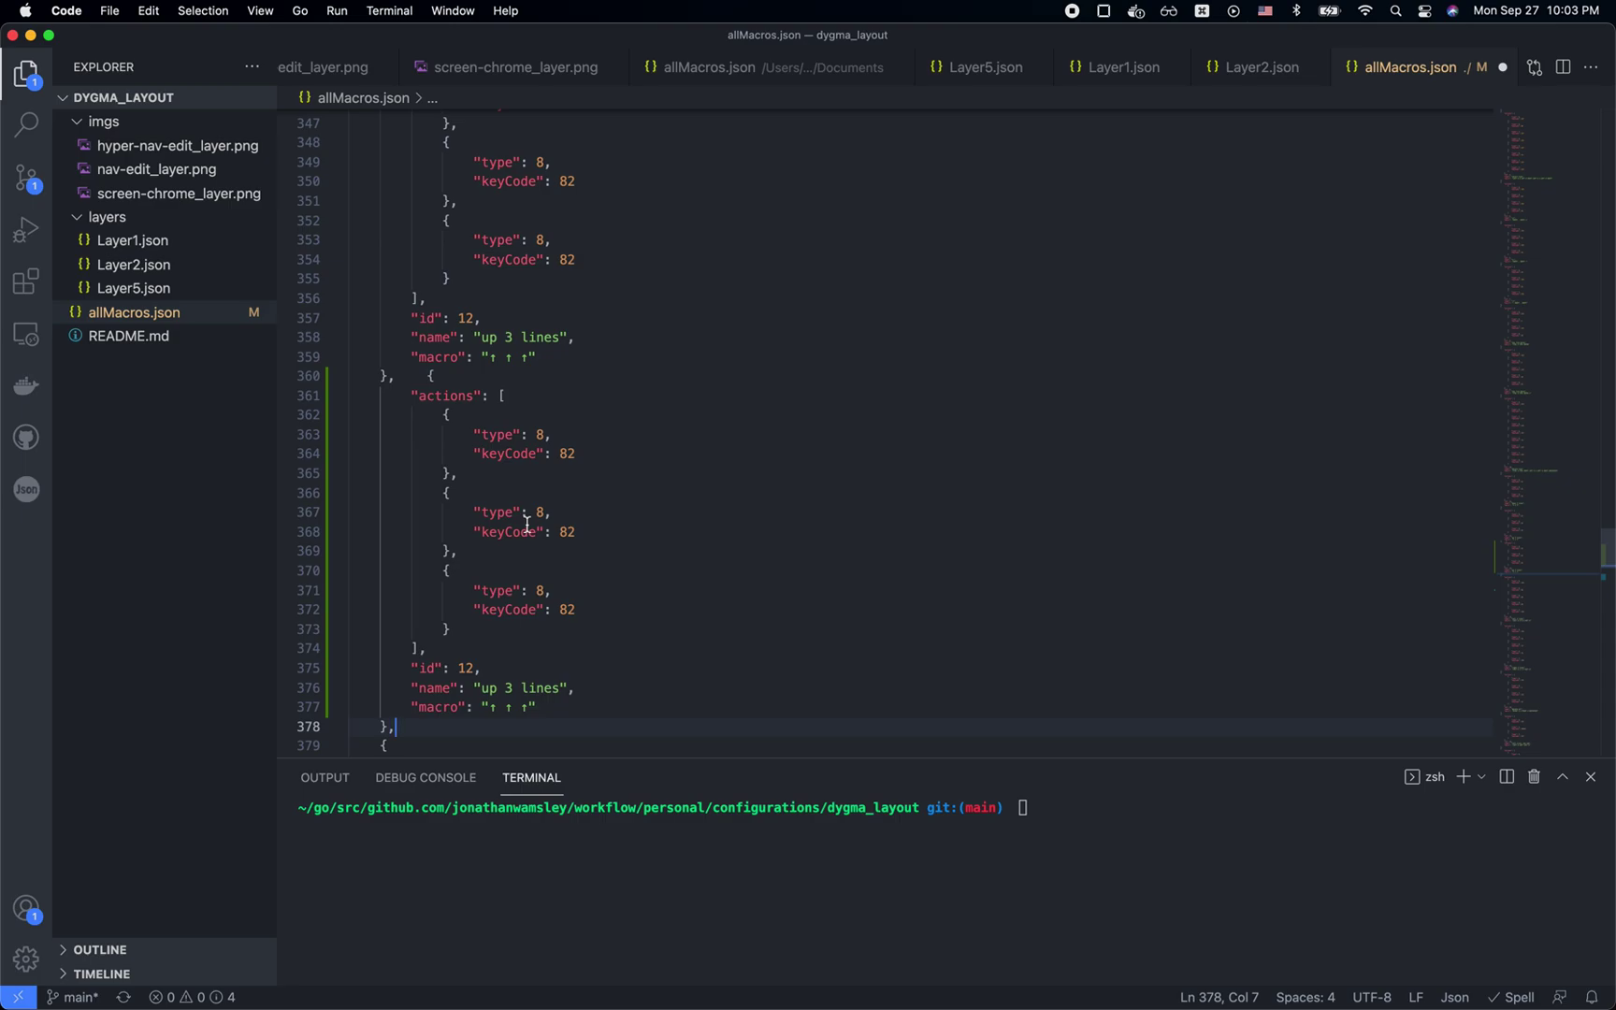
key(super+z)
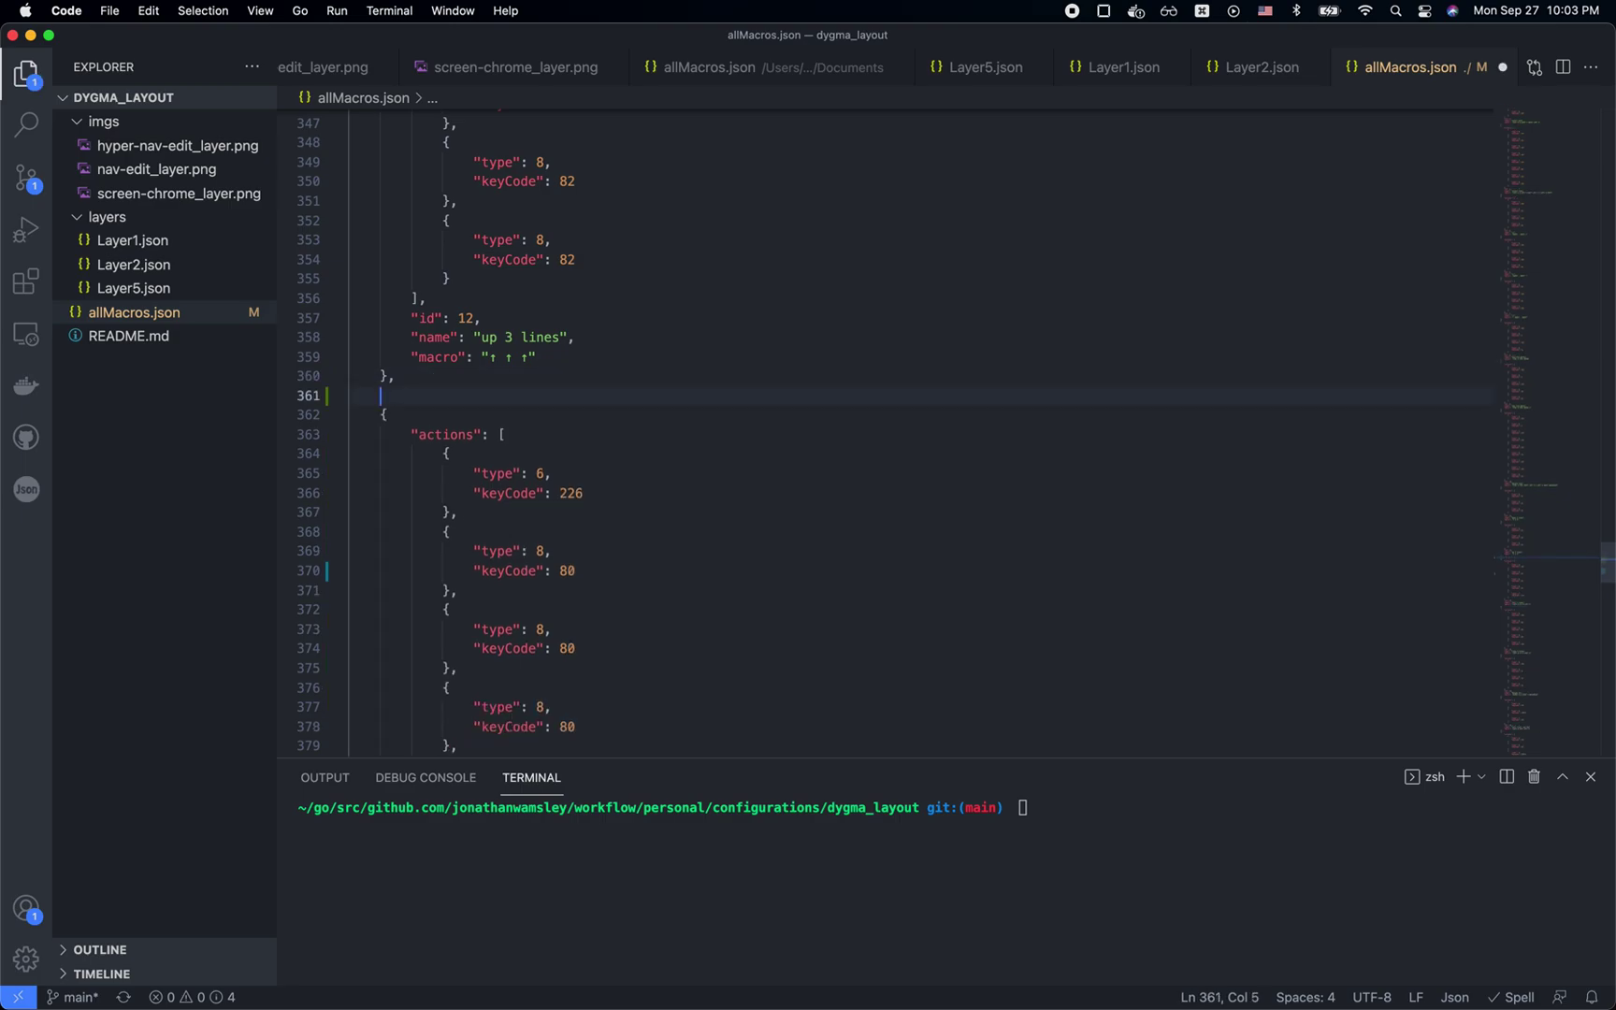
key(super+v)
scroll(449, 667, down, 3)
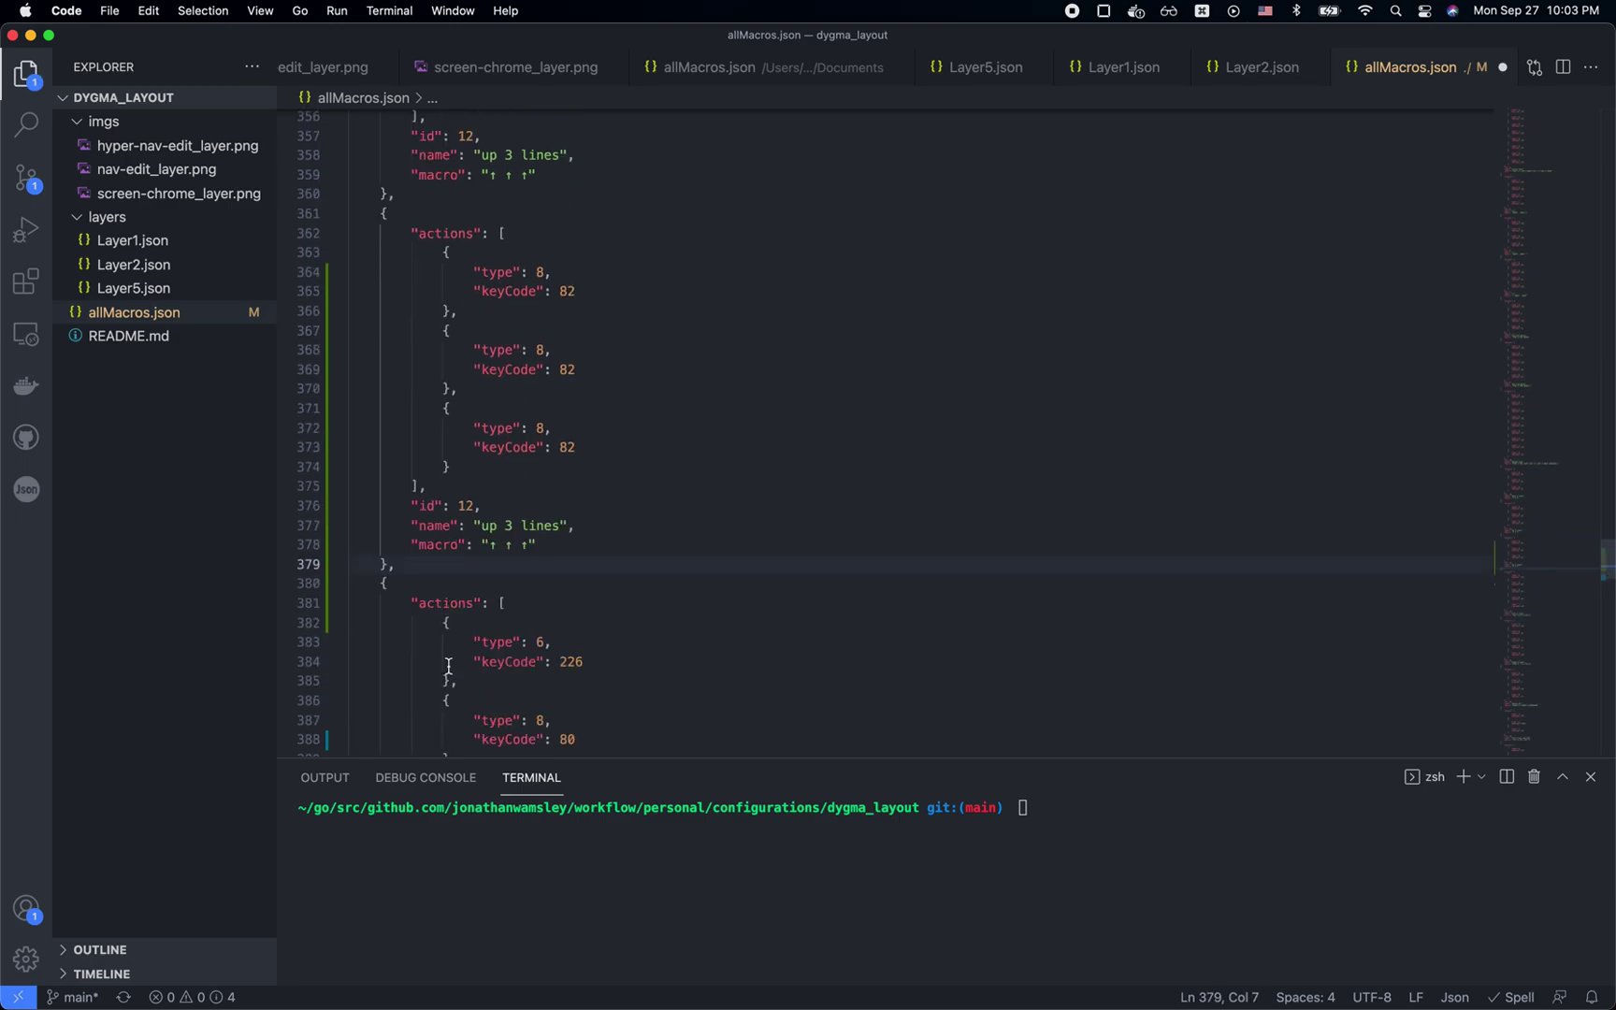
Examine the extent and id of the duplicated up 3 lines block and the ids of the macros after it.
click(464, 542)
click(436, 524)
click(381, 213)
drag(382, 213, 716, 572)
click(437, 564)
click(716, 572)
double_click(465, 506)
scroll(609, 542, down, 5)
scroll(623, 541, down, 2)
scroll(623, 540, up, 8)
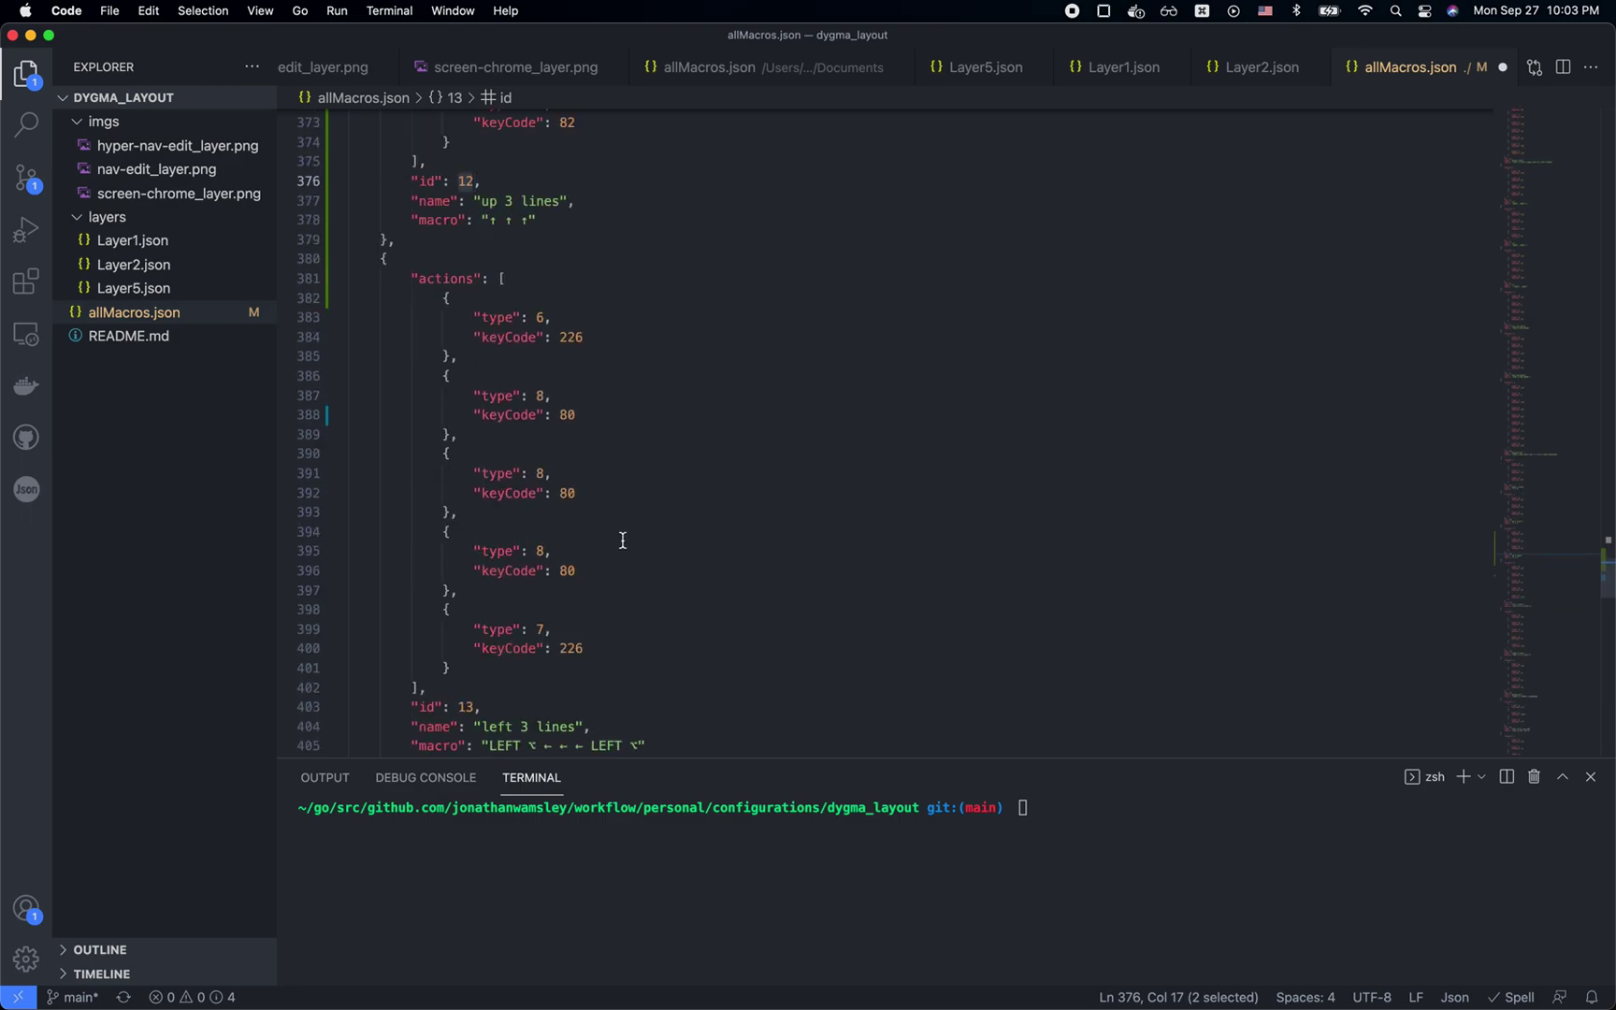
Remove the duplicated up 3 lines macro block and save allMacros.json.
click(623, 542)
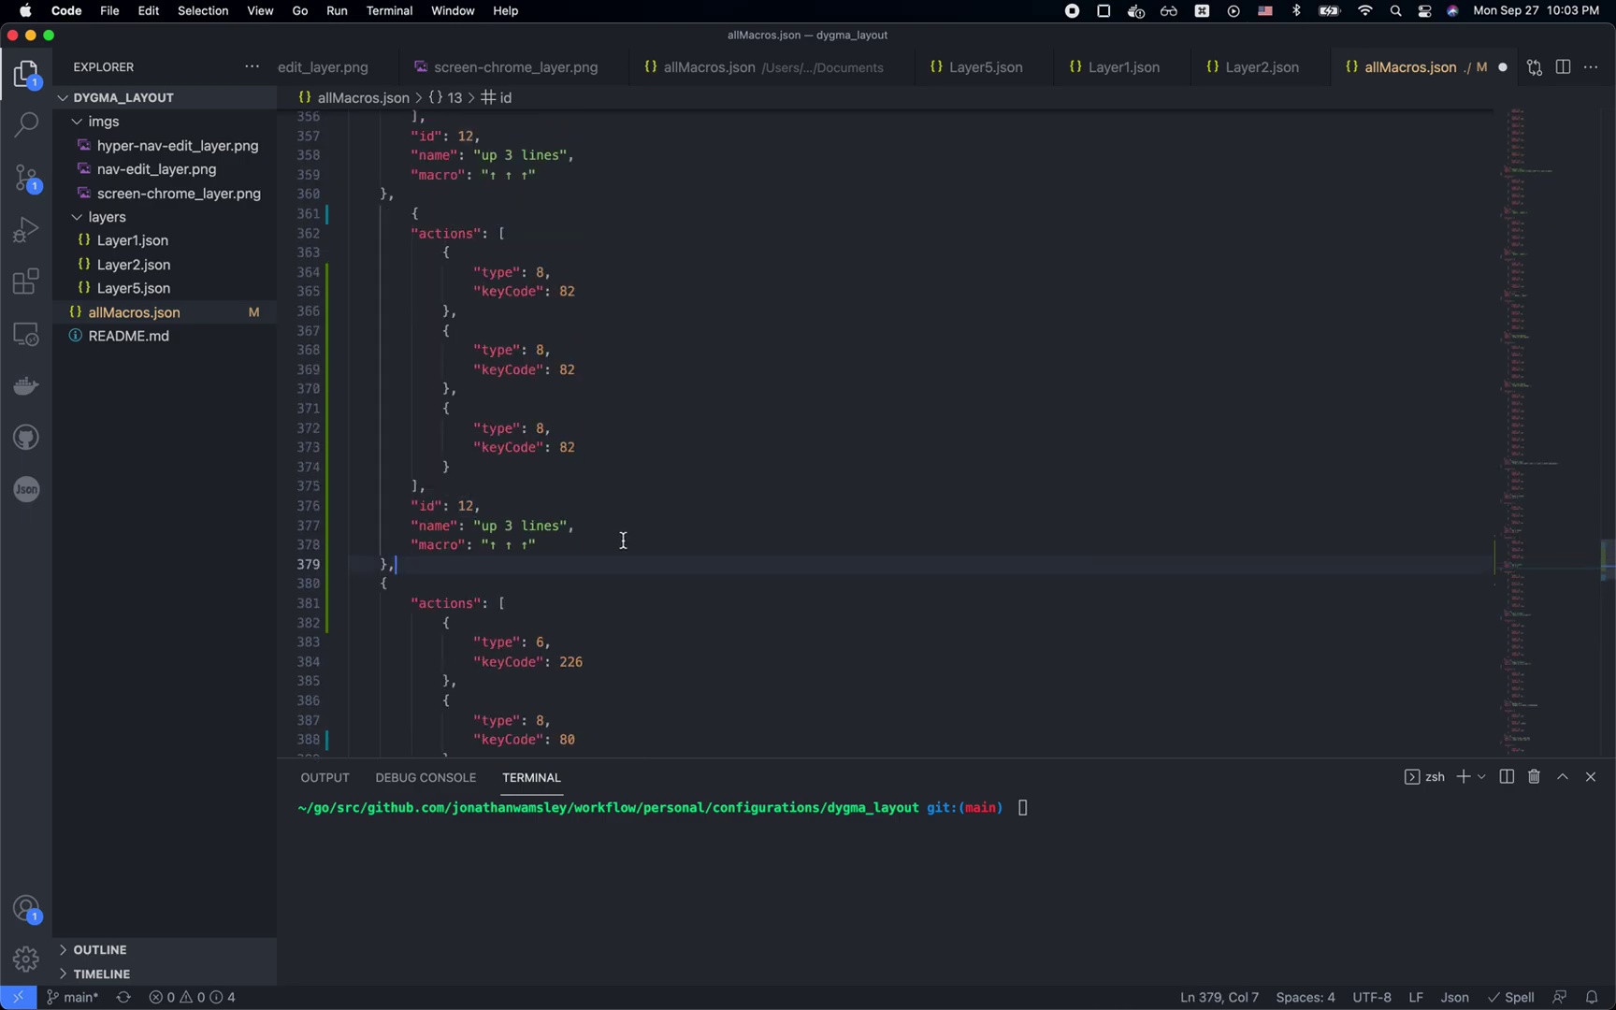
key(BackSpace)
key(BackSpace)
key(BackSpace)
key(super+s)
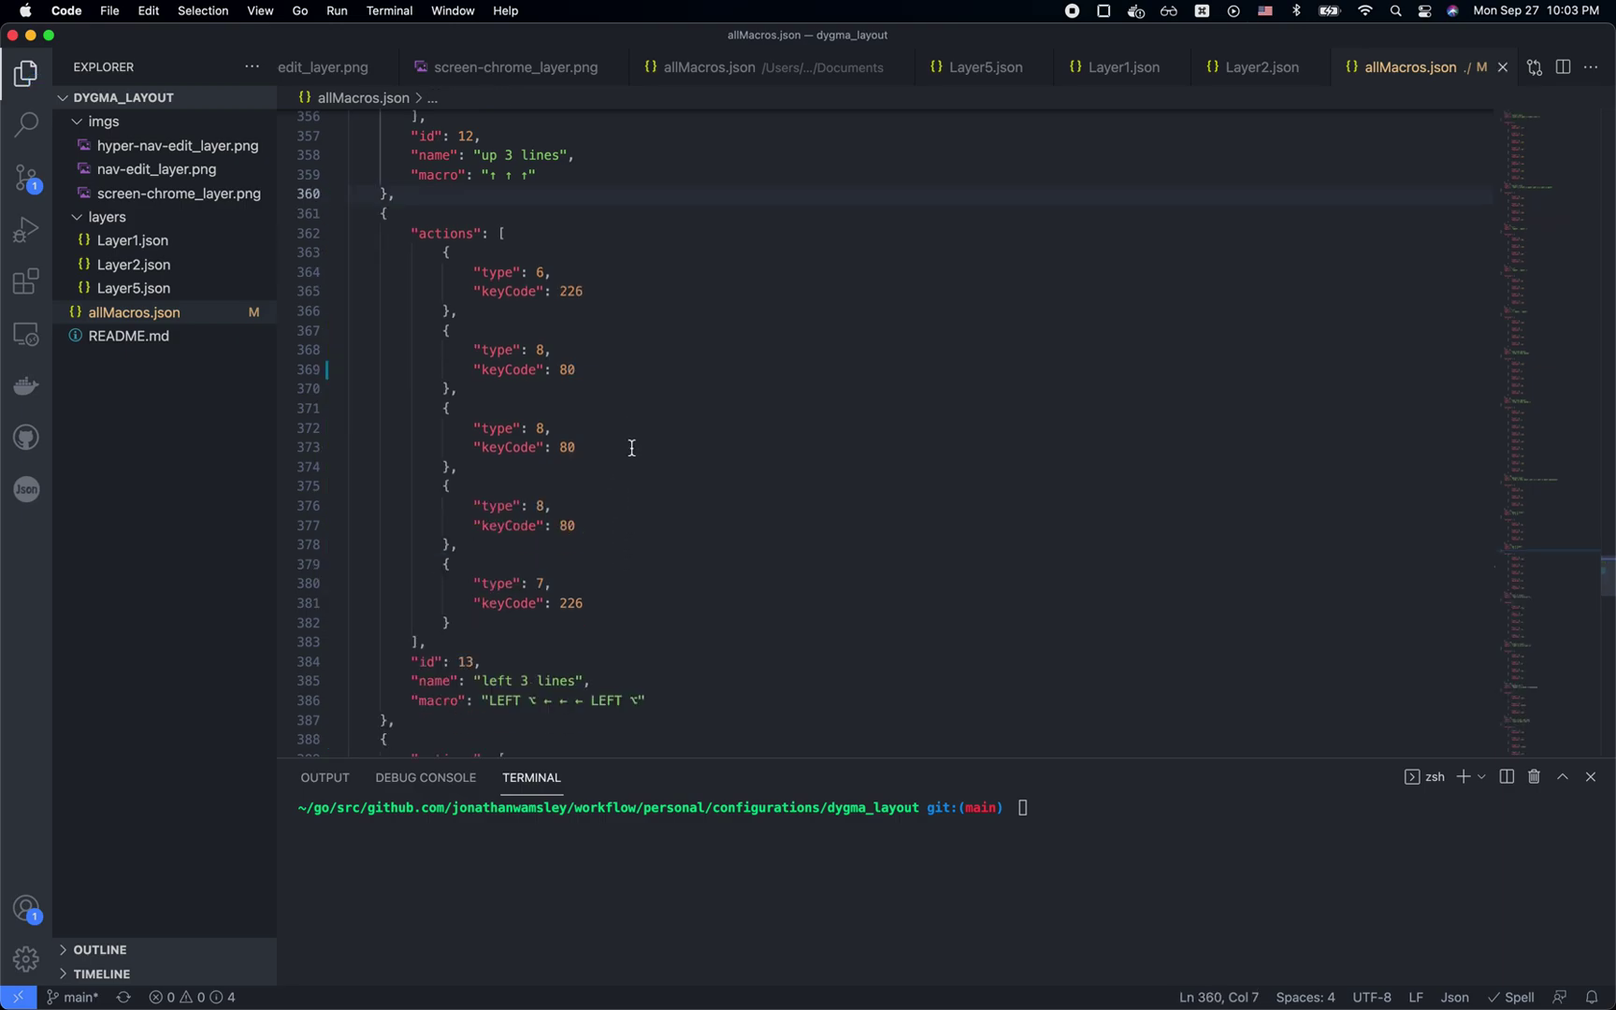
Switch to Google Chrome with the Keyboard Maestro application switcher, go back to Code, and return to Chrome the same way.
key(ctrl+alt+shift+super+space)
key(Right)
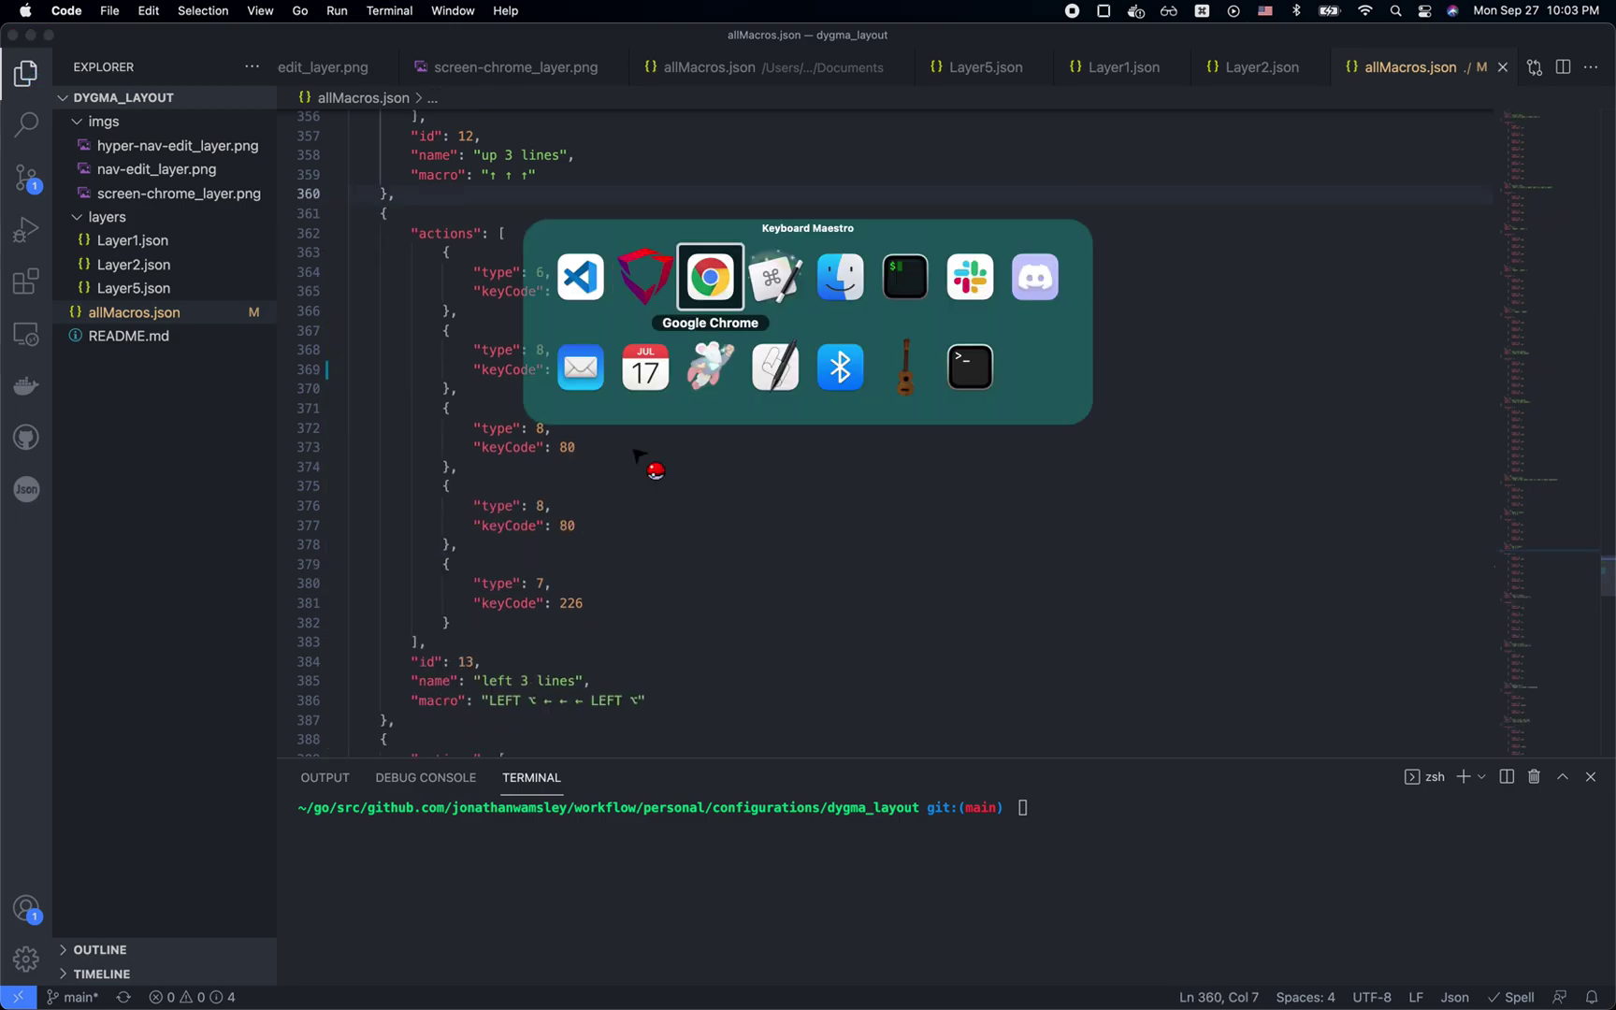
key(Return)
key(ctrl+alt+shift+super+space)
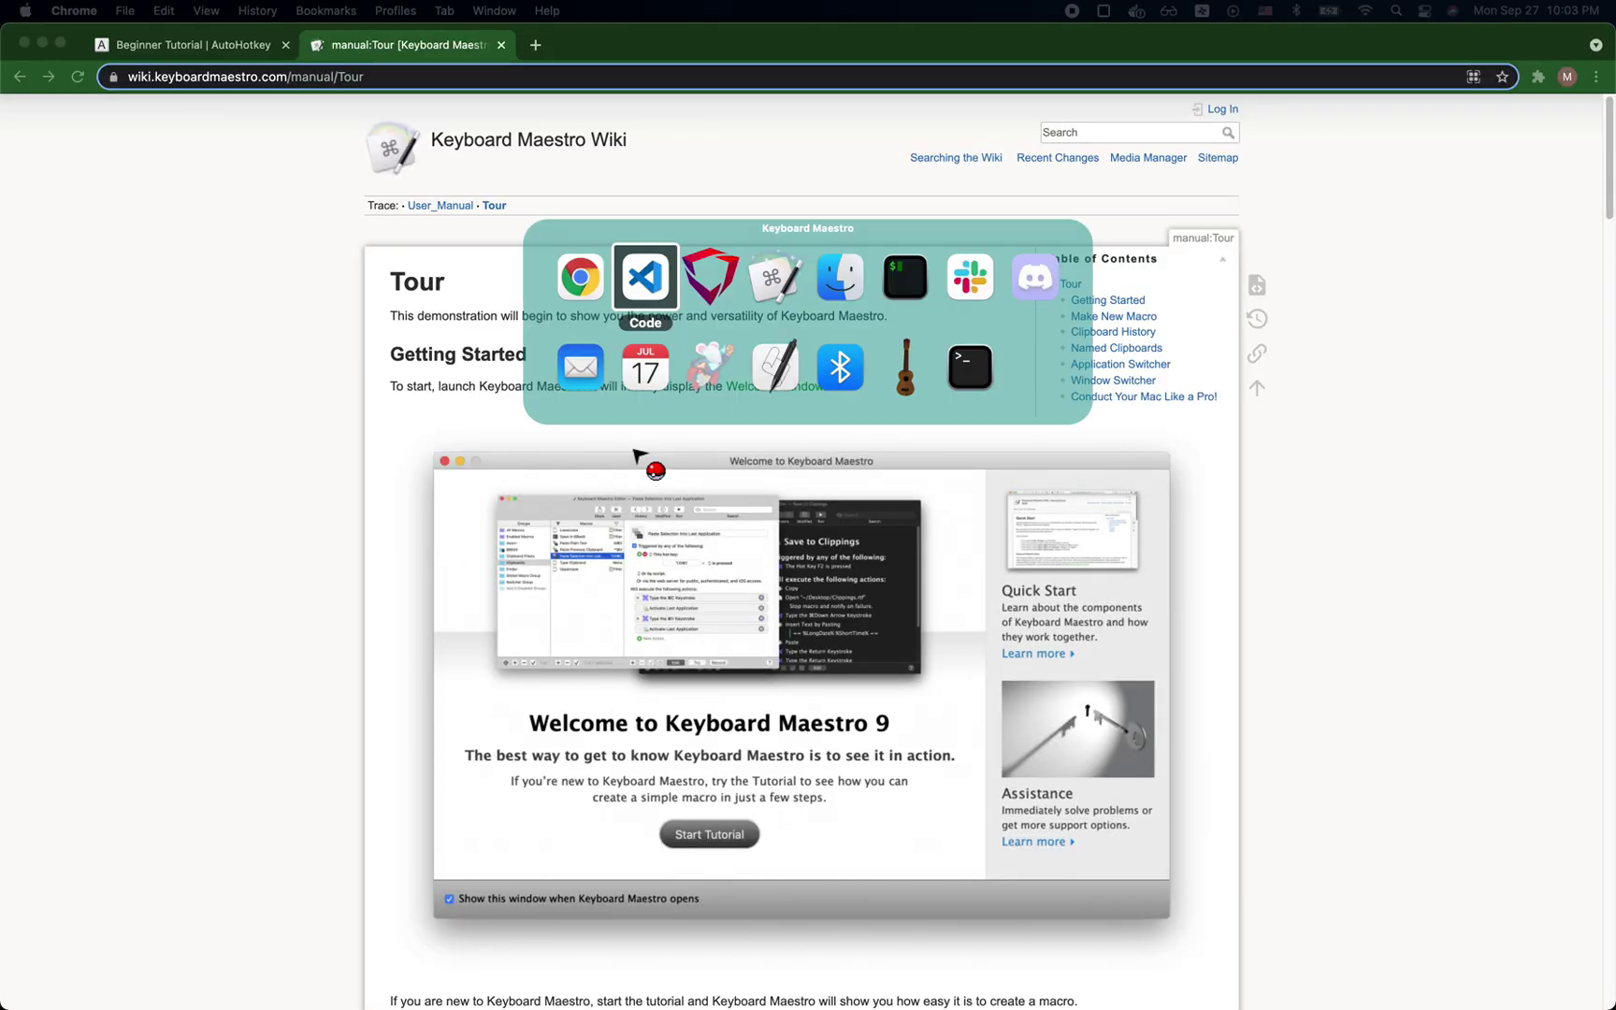
key(Return)
key(ctrl+alt+shift+super+space)
key(Return)
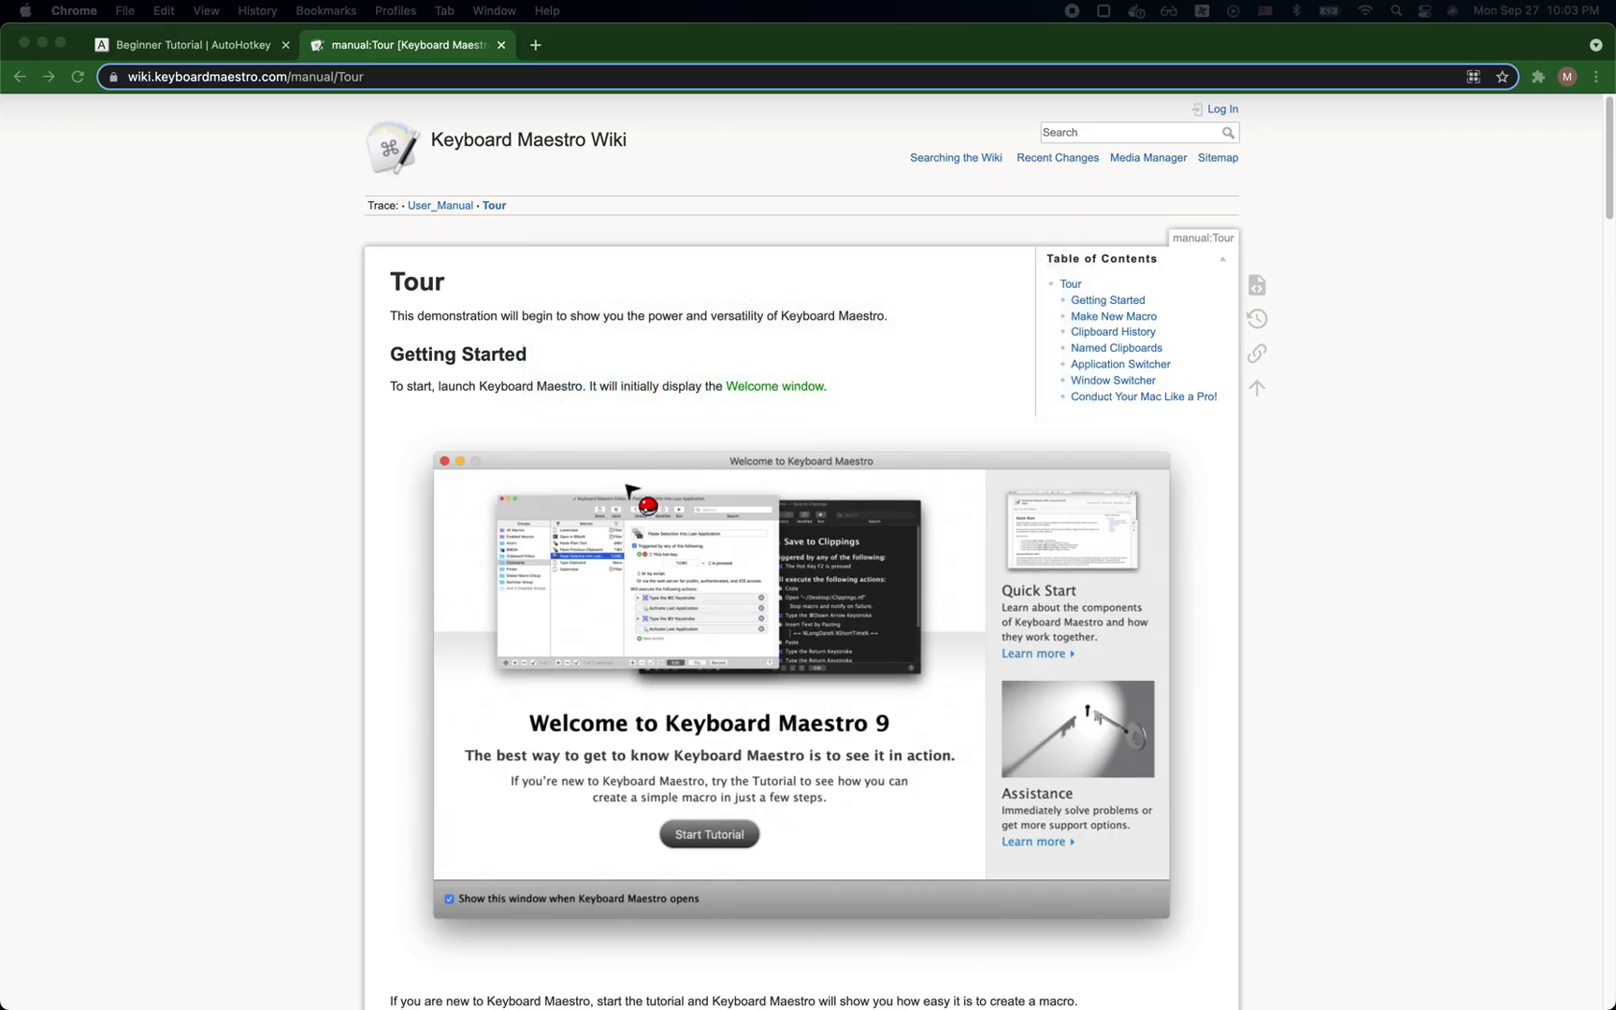
Open the Hotkeys & Hotstrings section from the table of contents of the AutoHotkey Beginner Tutorial.
click(184, 46)
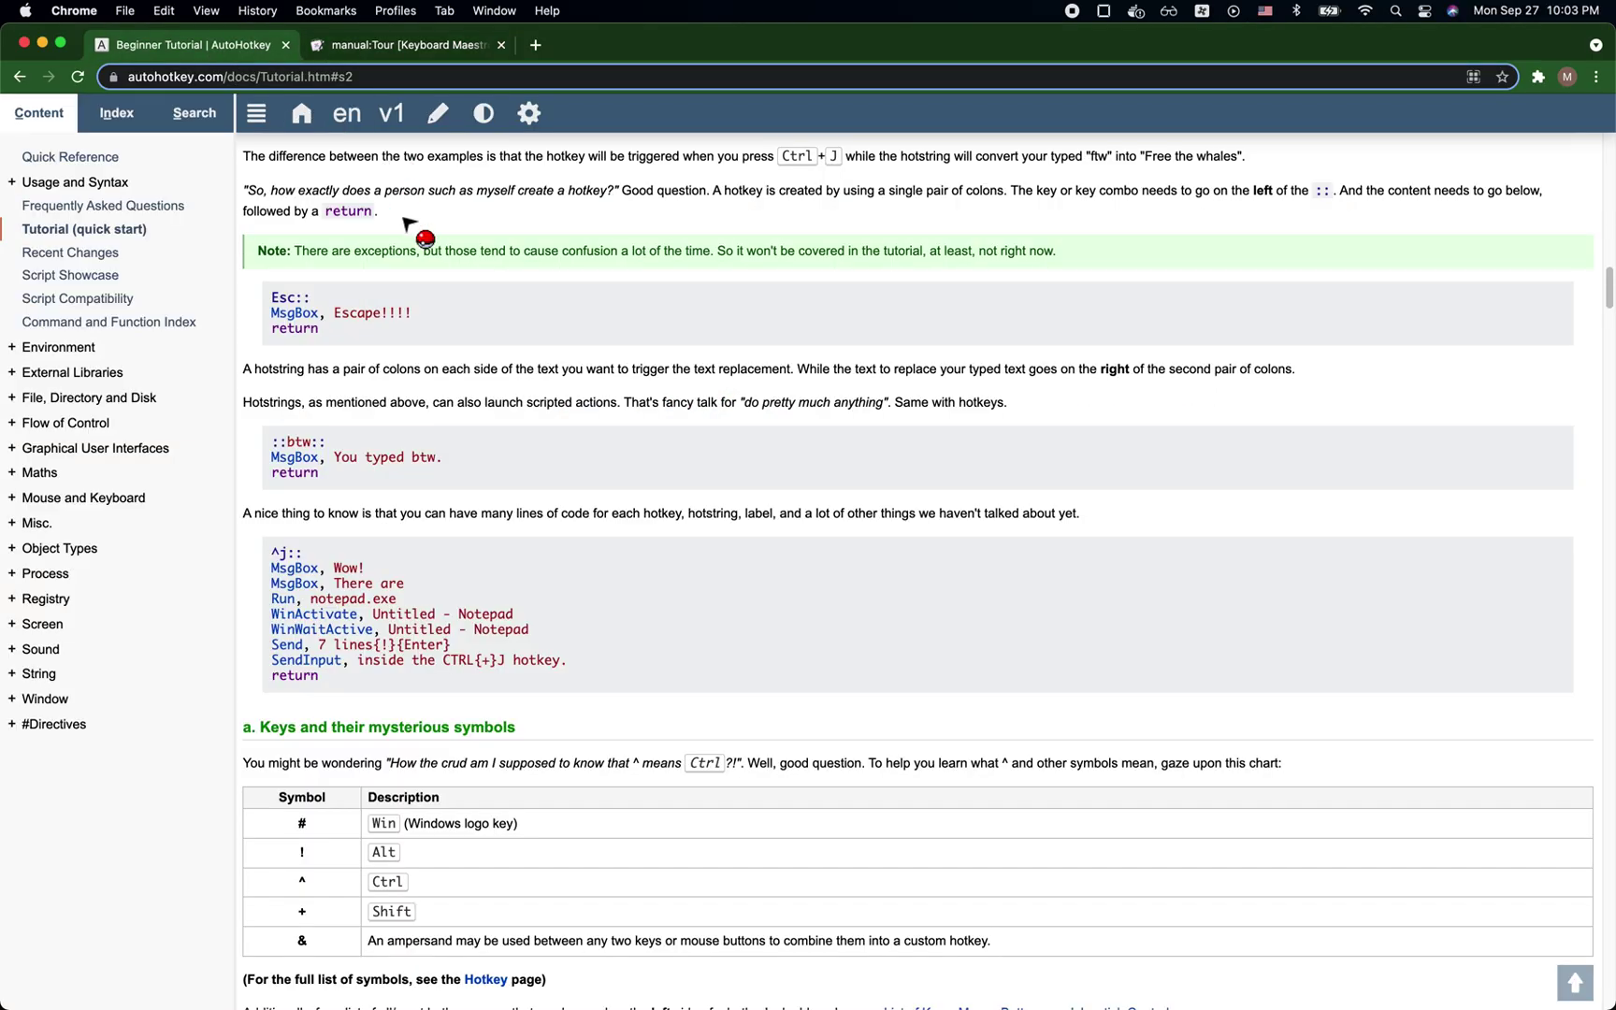
scroll(677, 502, up, 20)
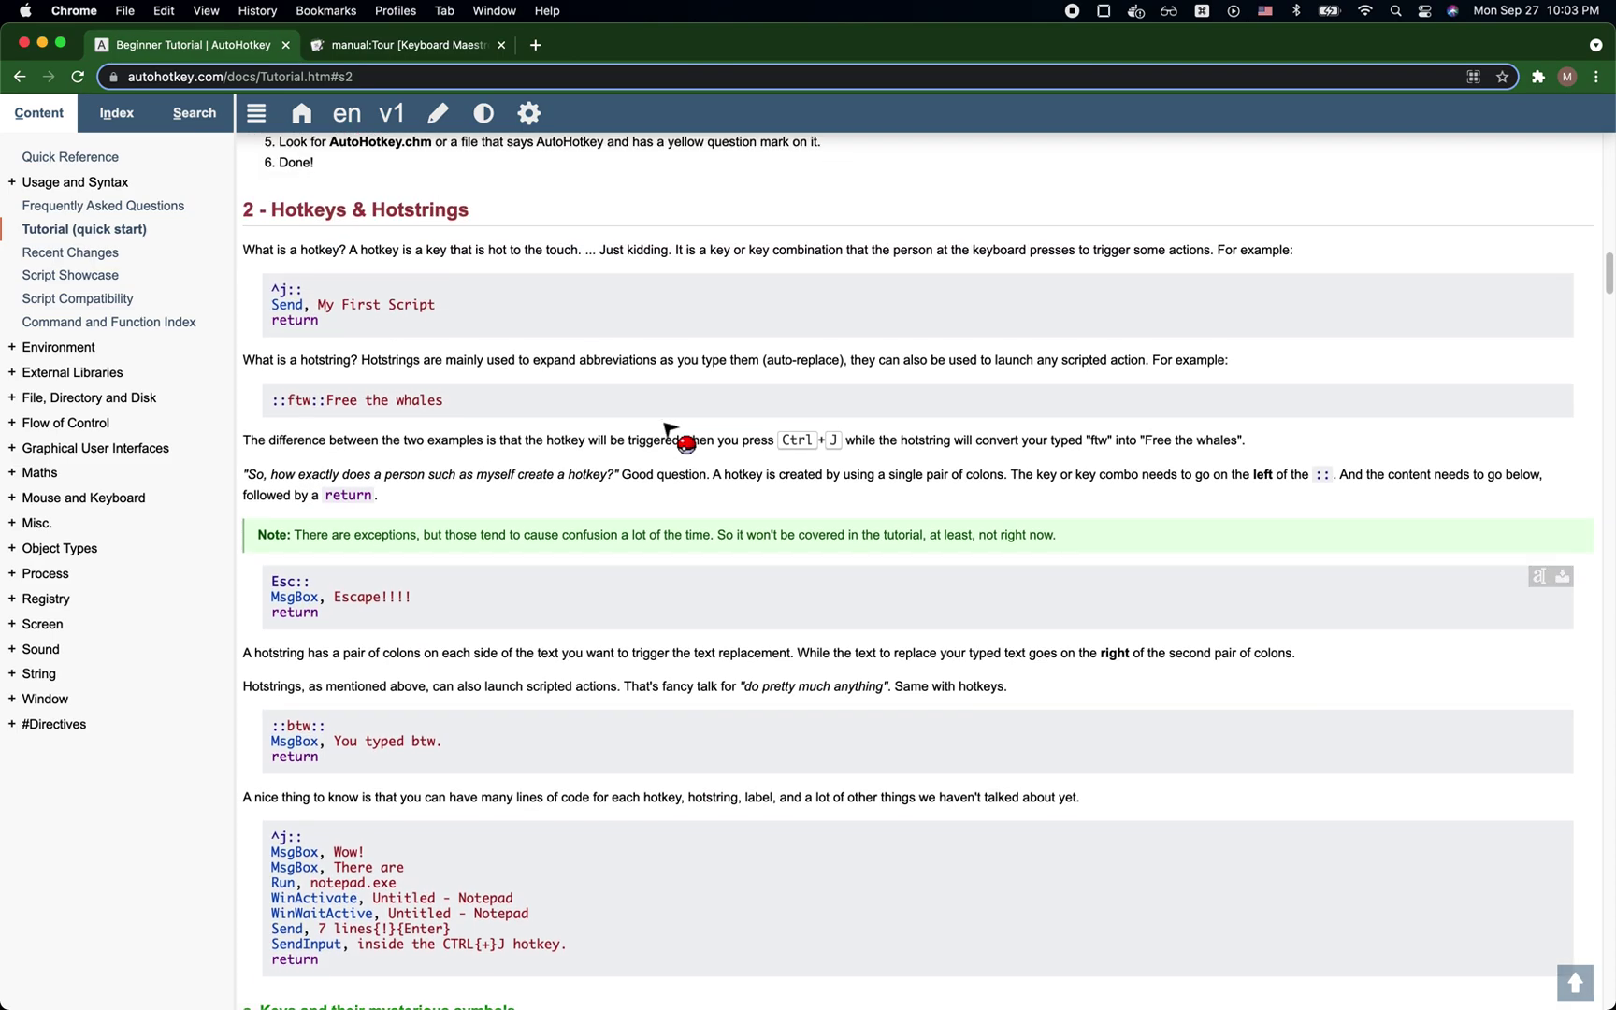
scroll(627, 461, up, 10)
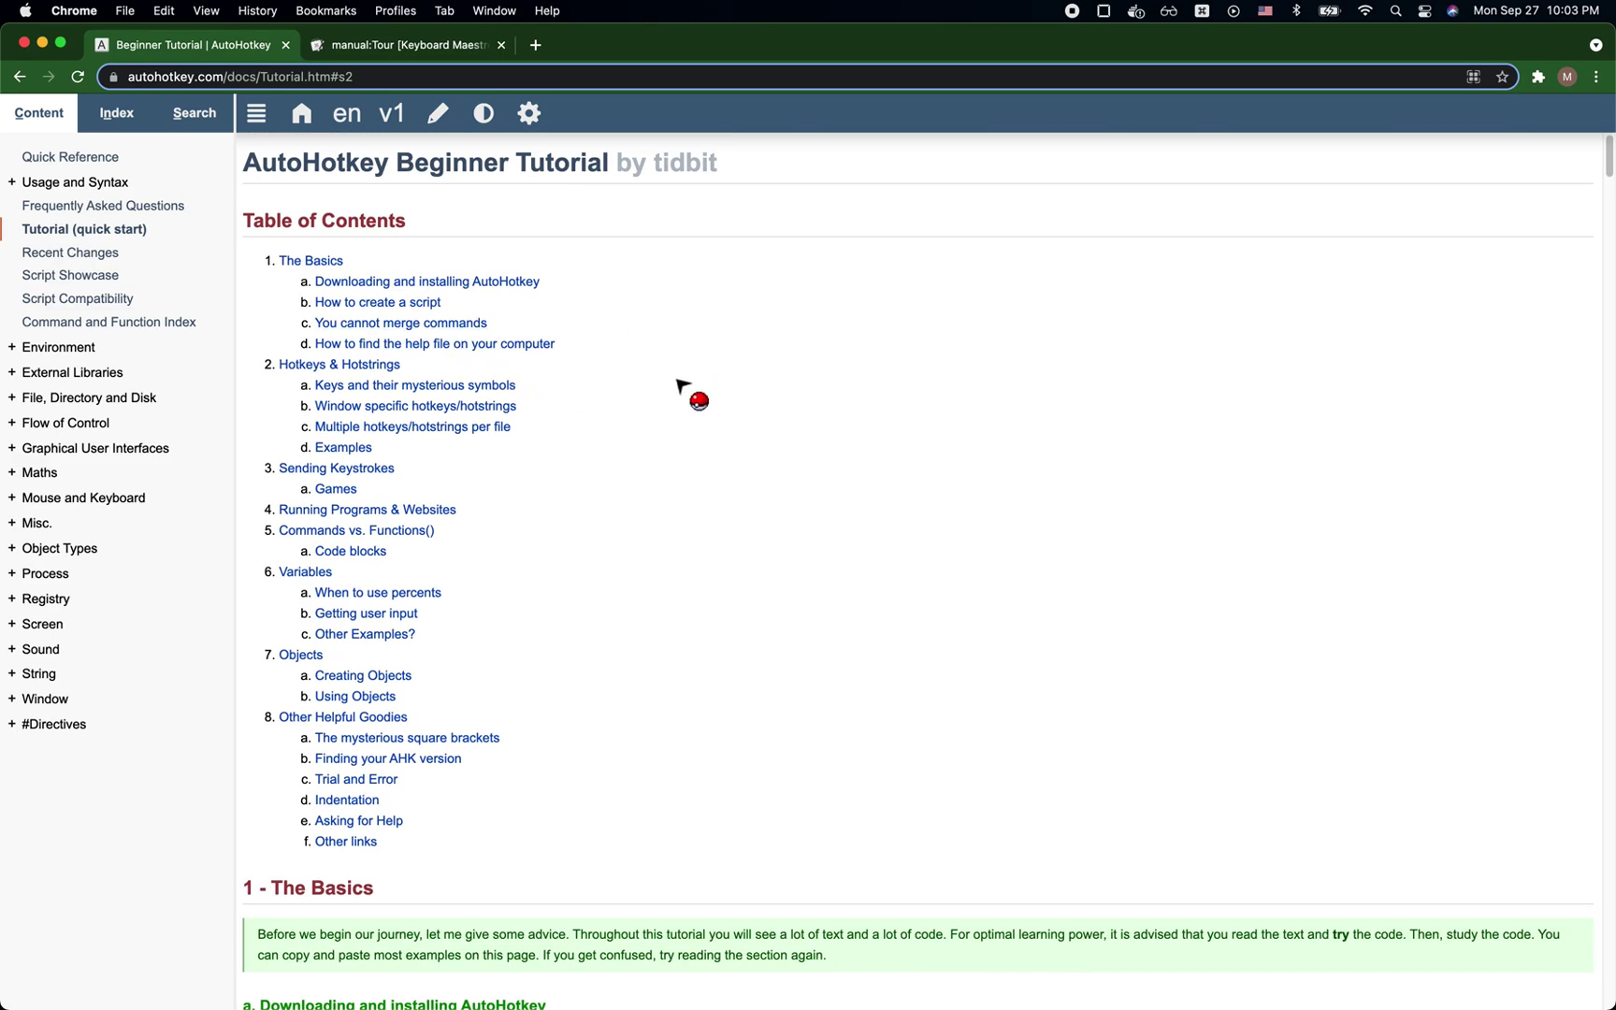
key(ctrl+Tab)
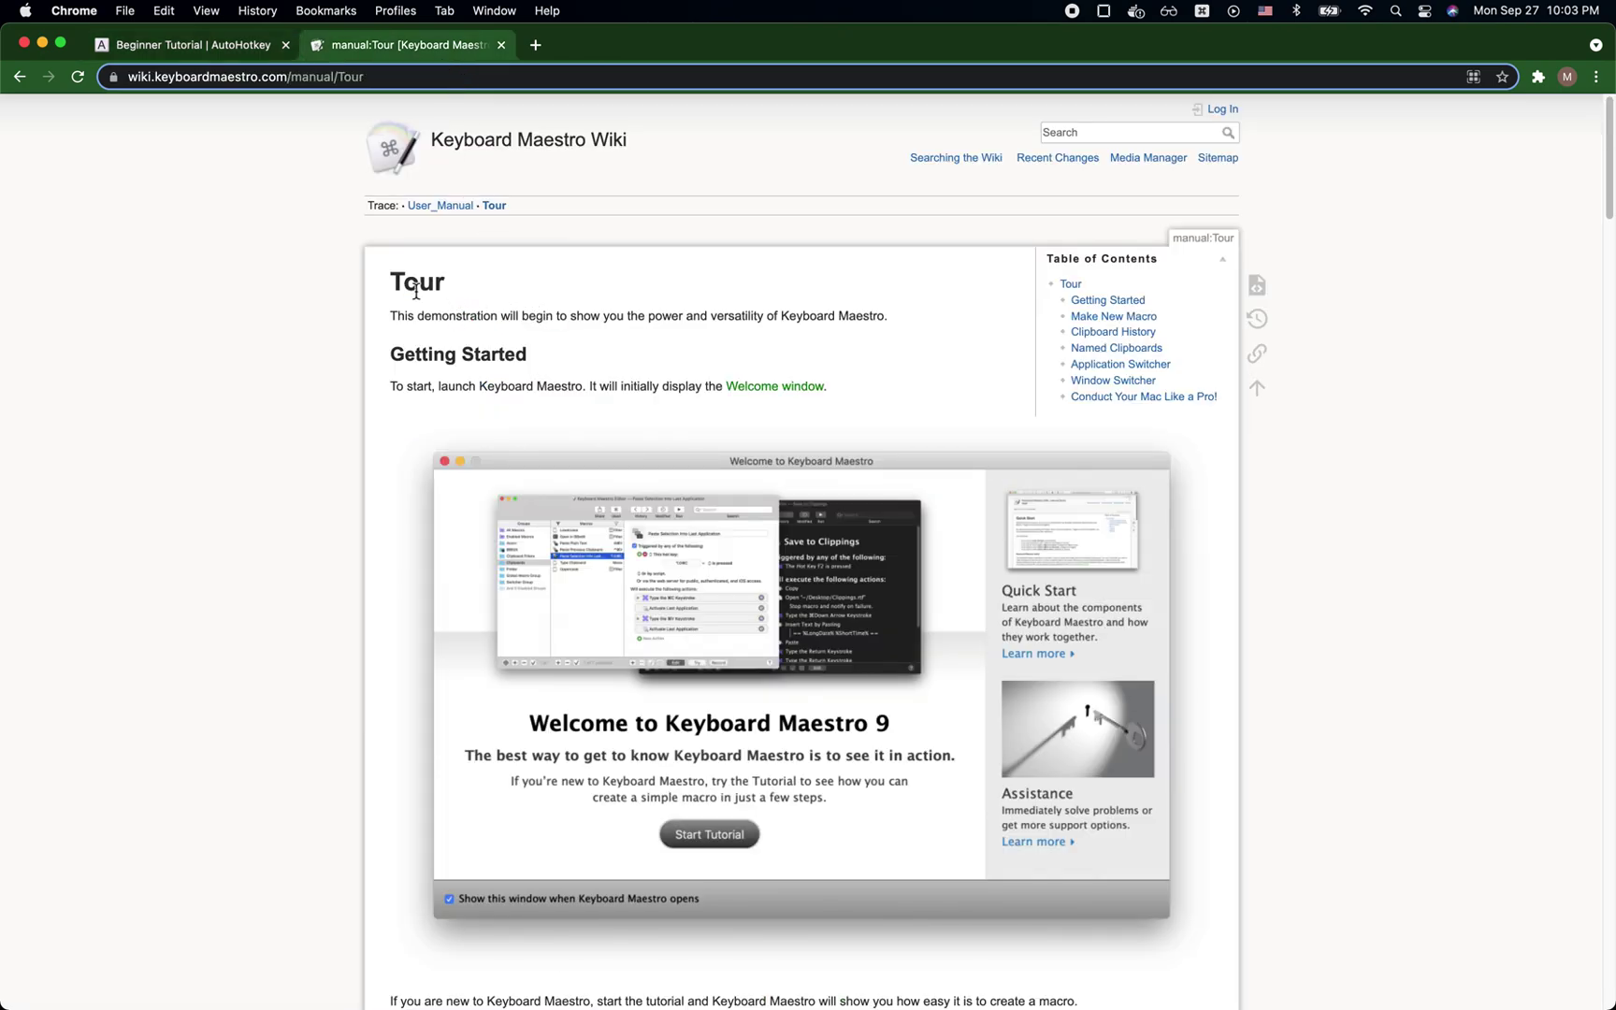
click(242, 54)
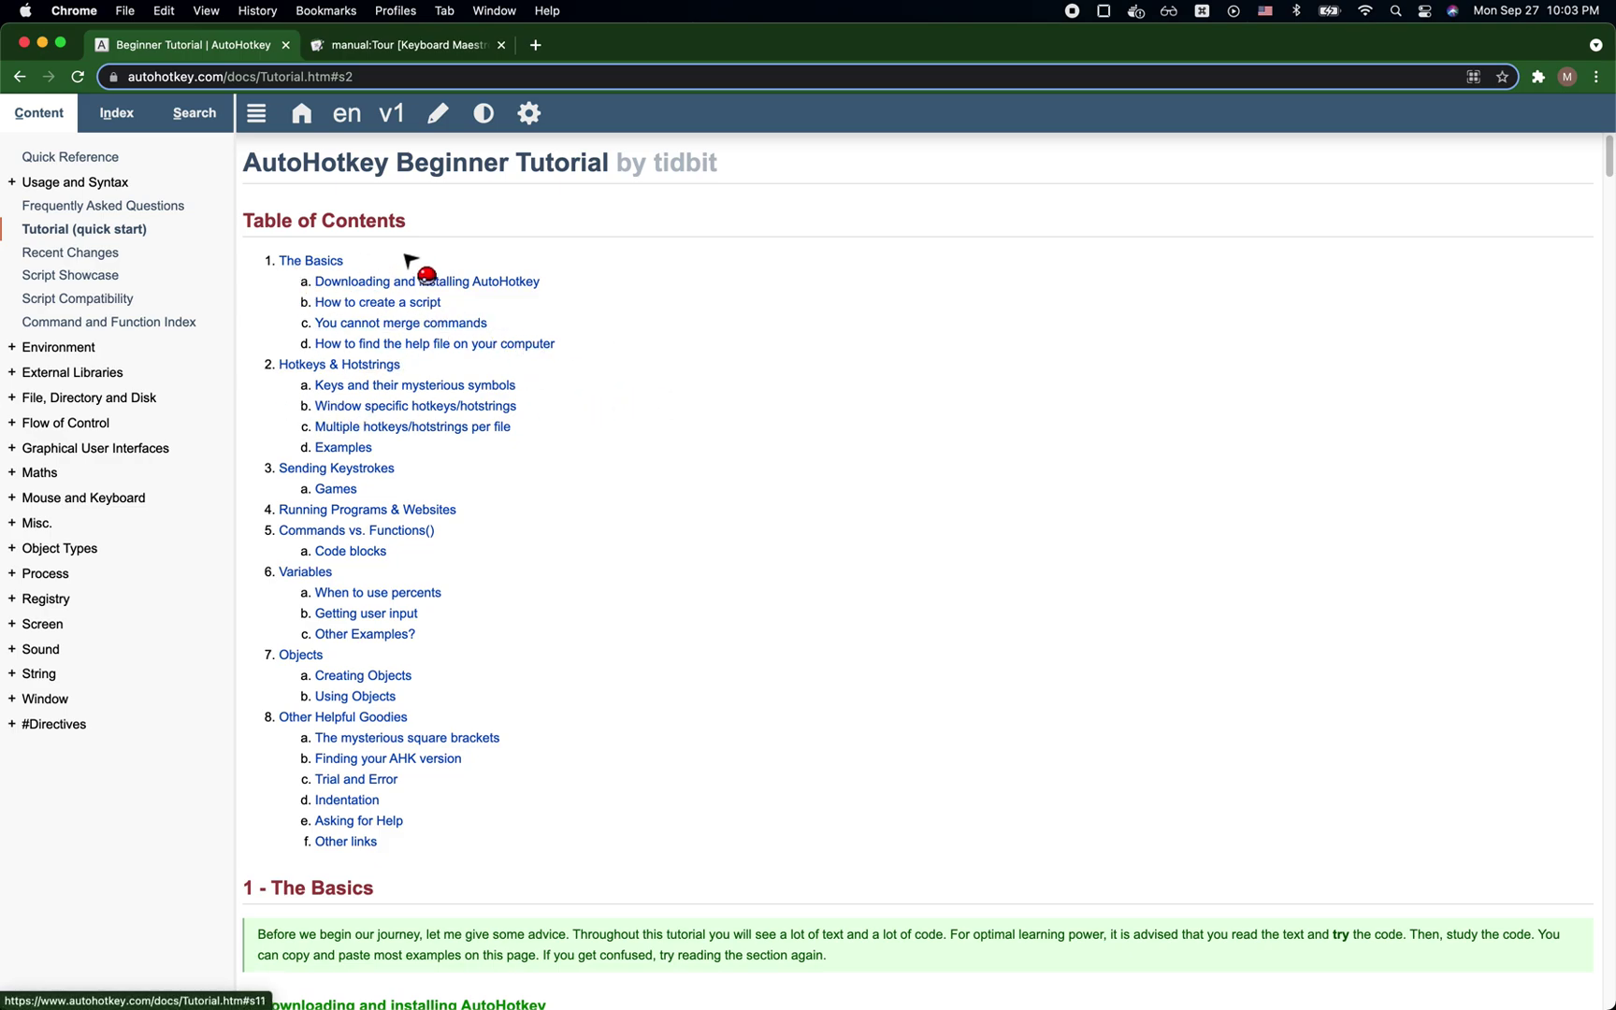
click(318, 375)
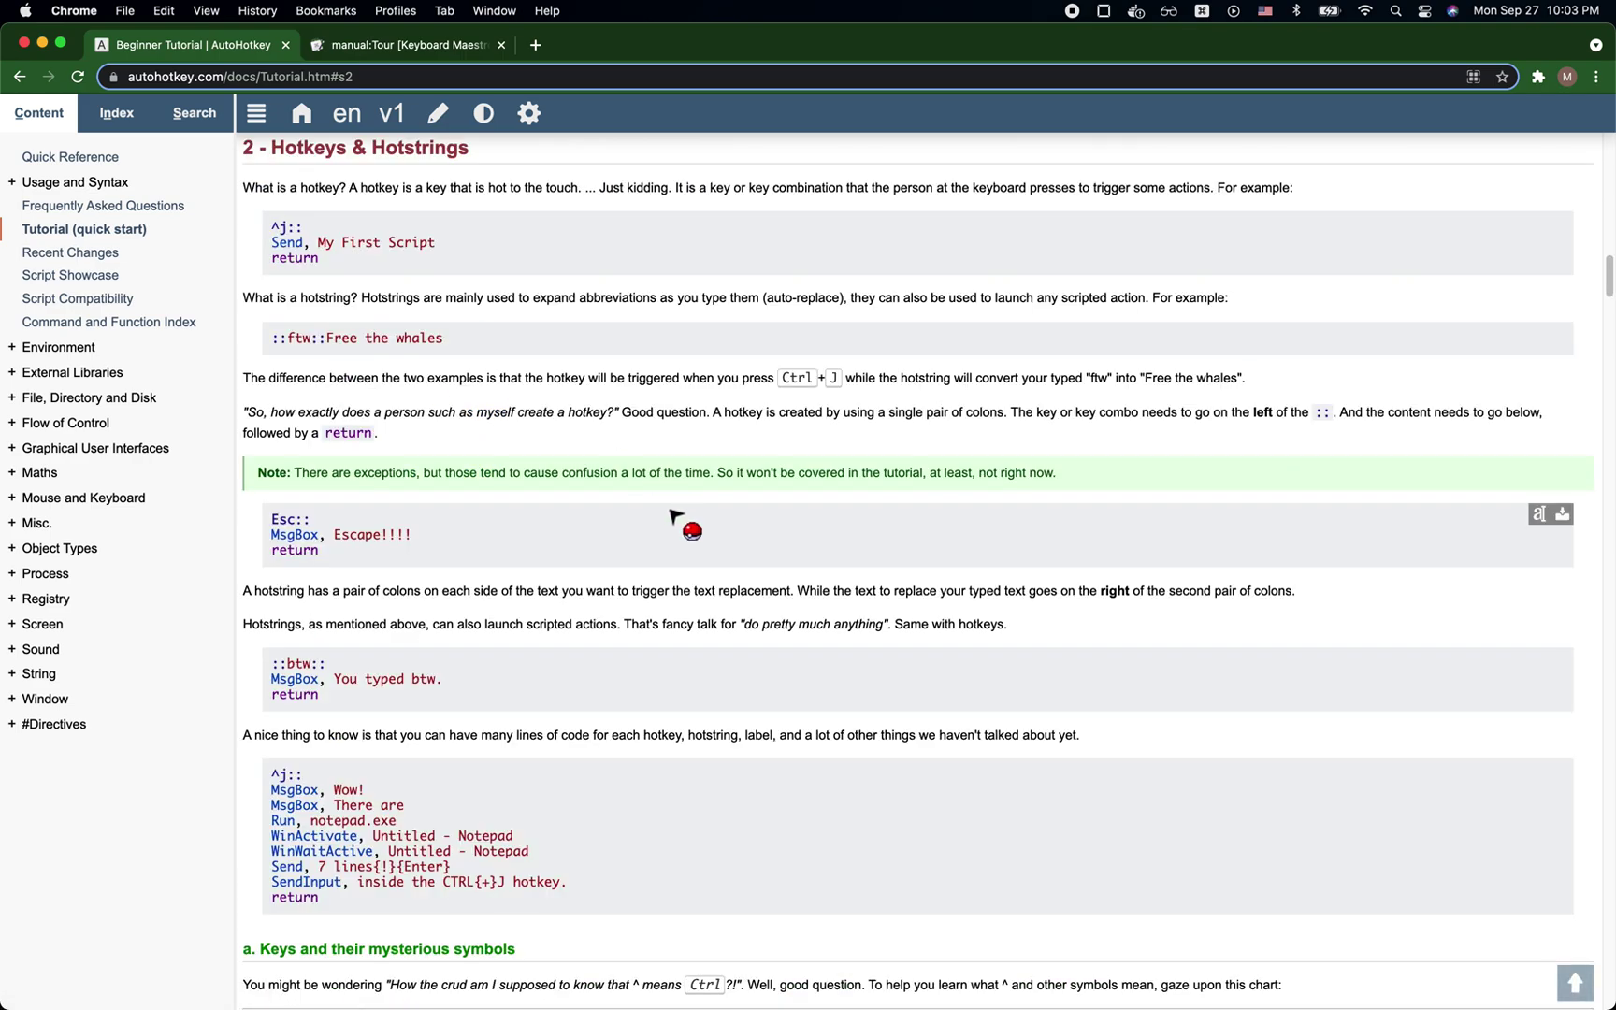
Examine the first hotkey example, its ^j trigger and the My First Script text that its Send command outputs.
drag(327, 261, 297, 228)
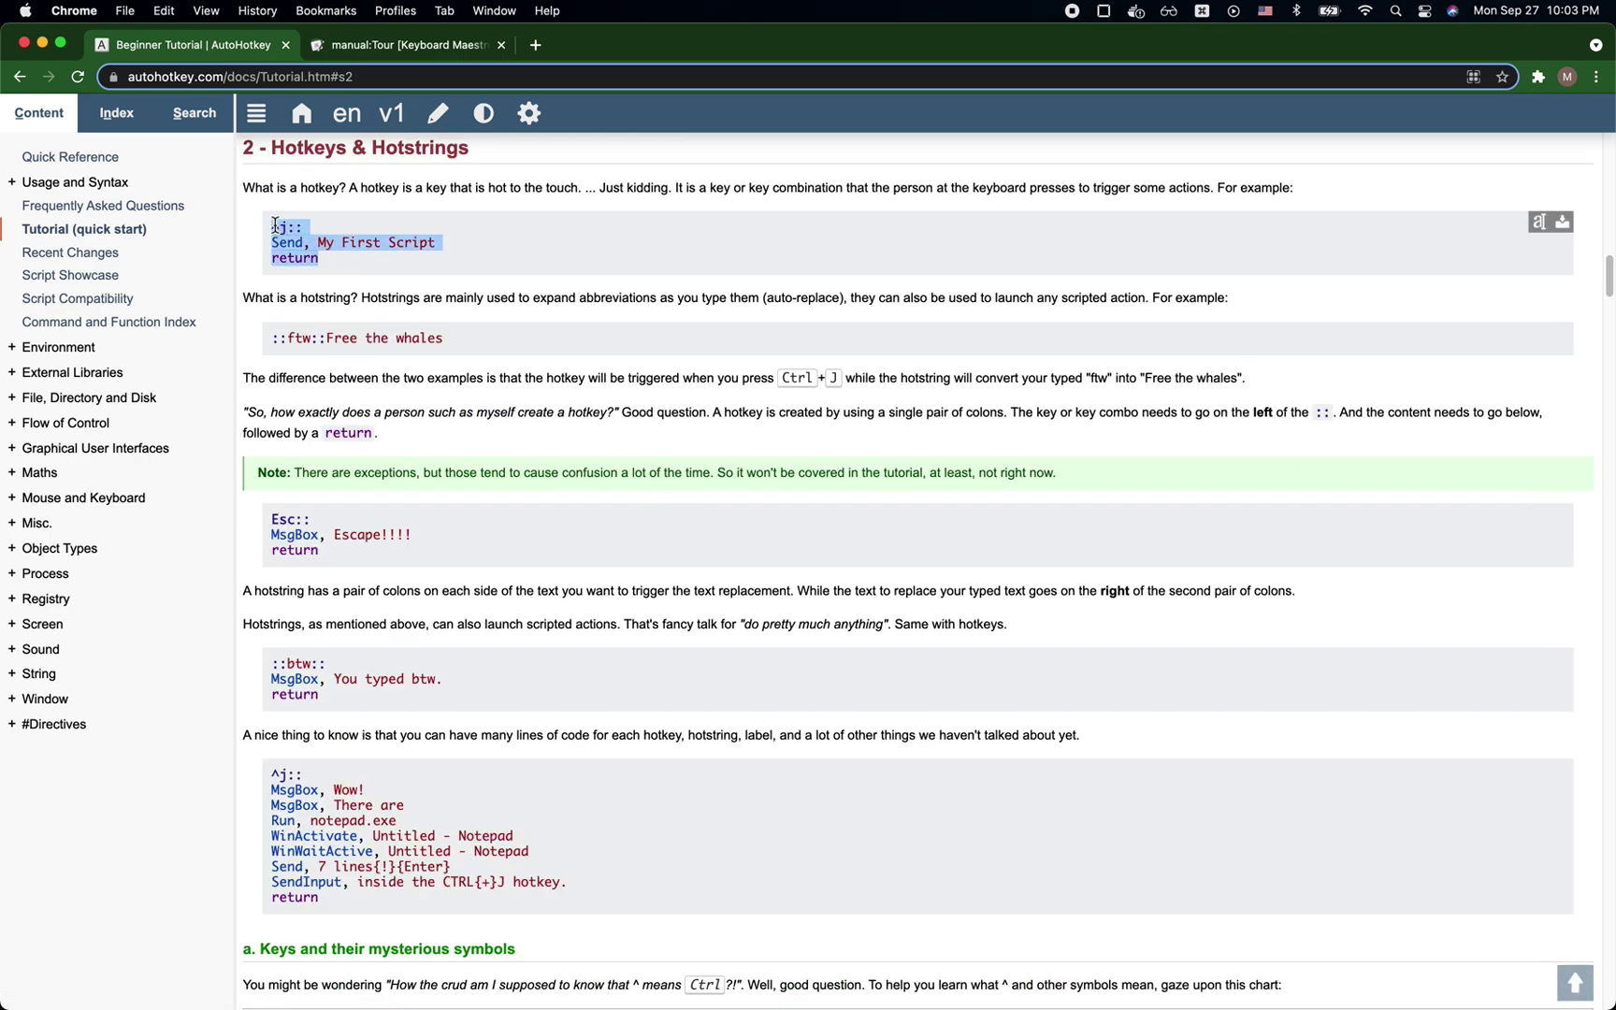
click(535, 276)
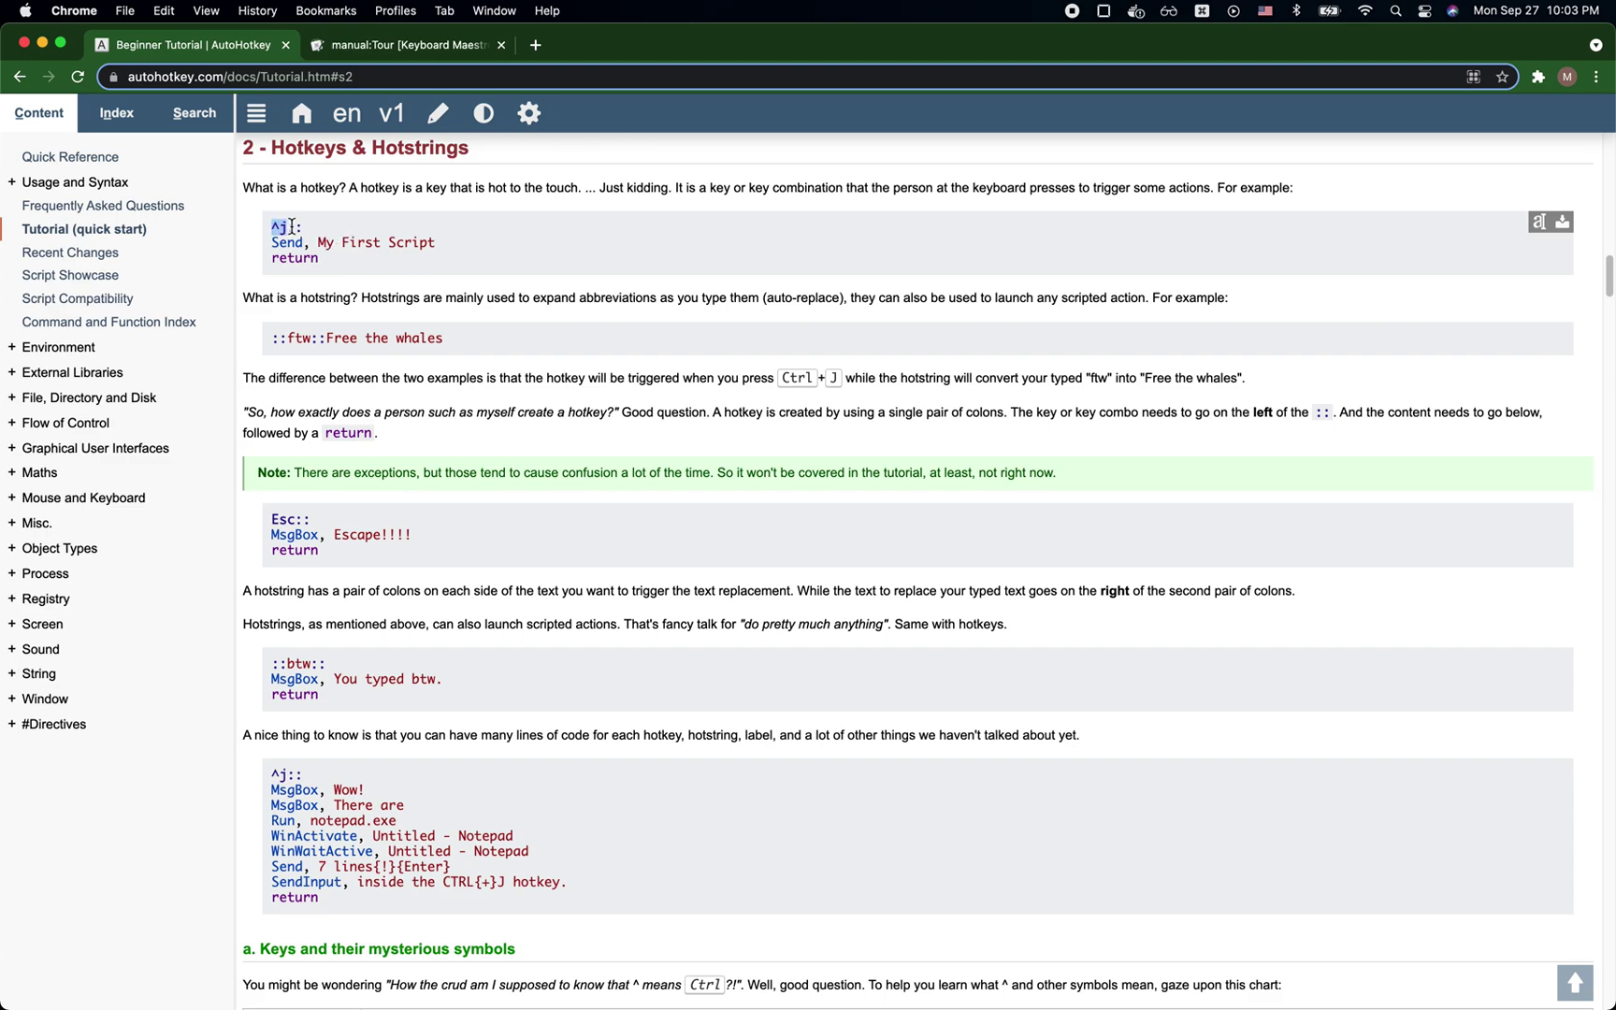
drag(318, 243, 457, 249)
click(458, 247)
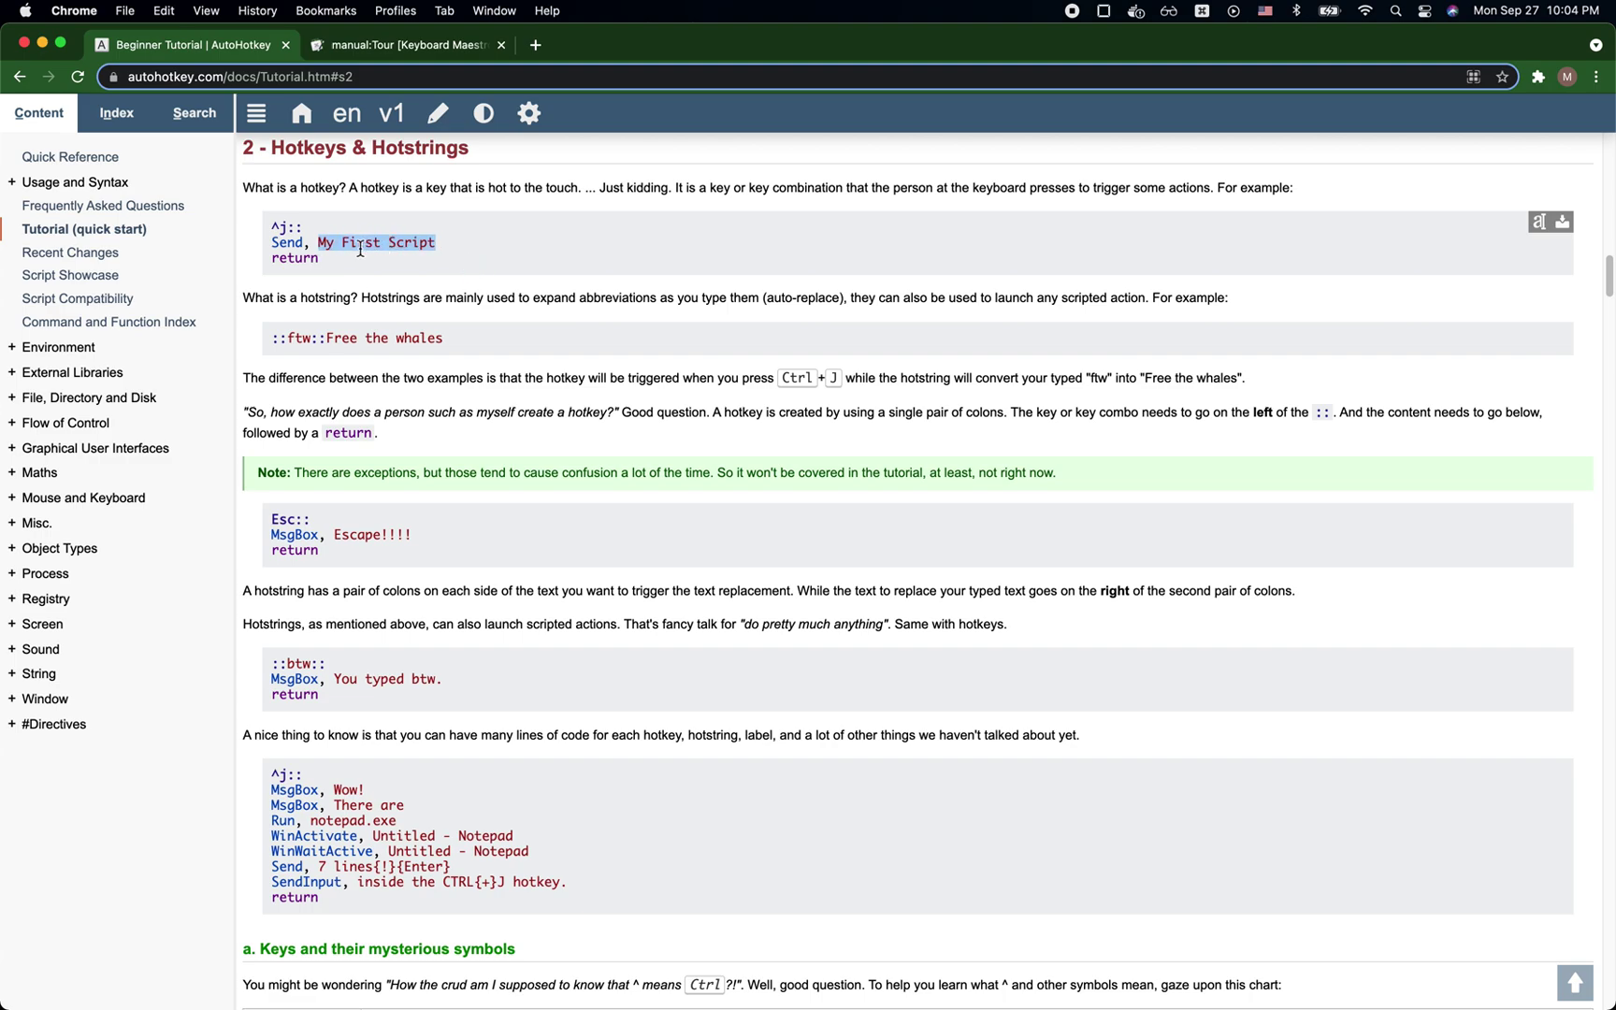
click(456, 240)
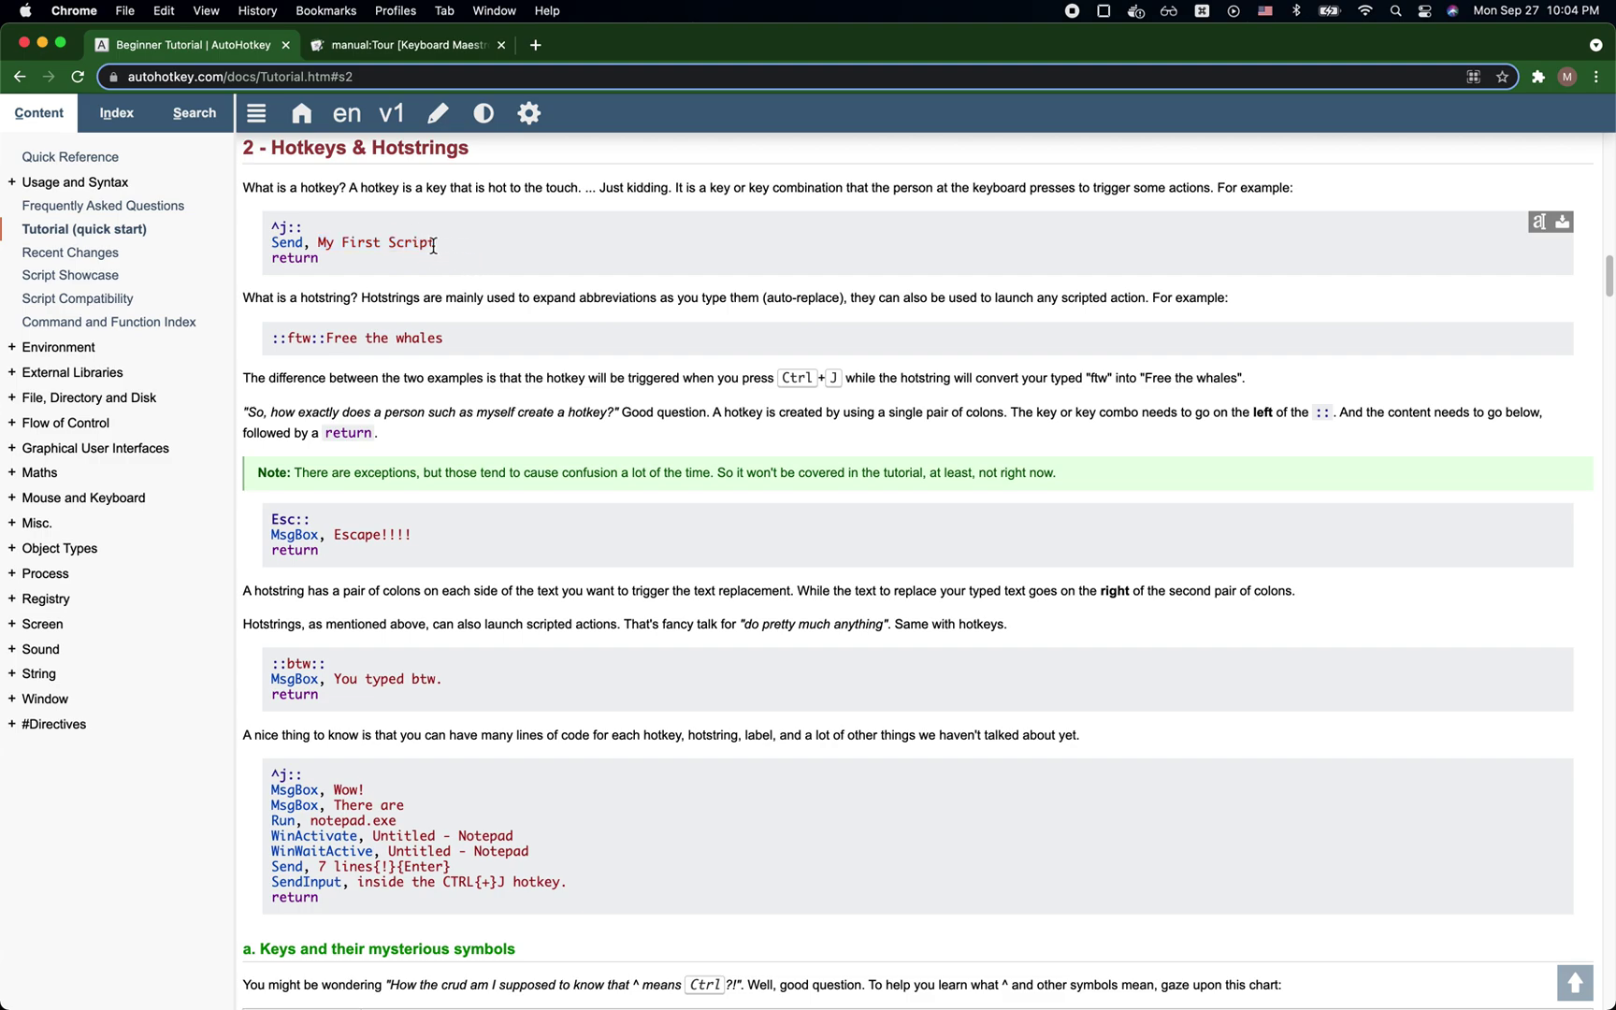
drag(383, 269, 271, 222)
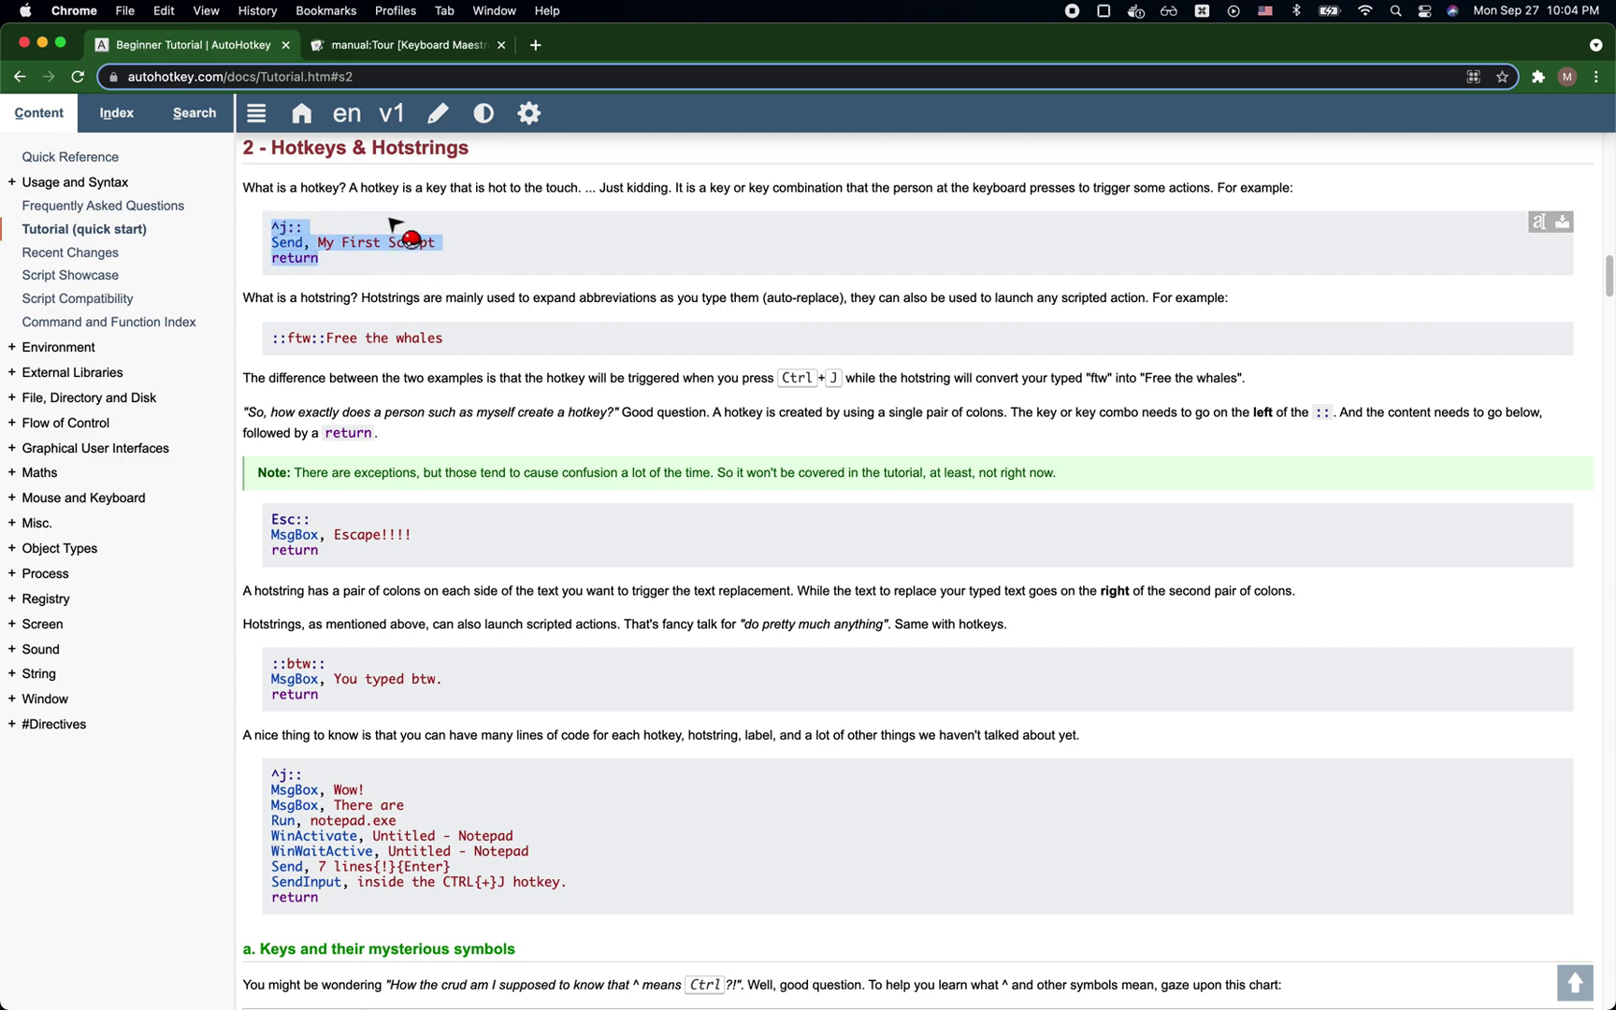
click(477, 245)
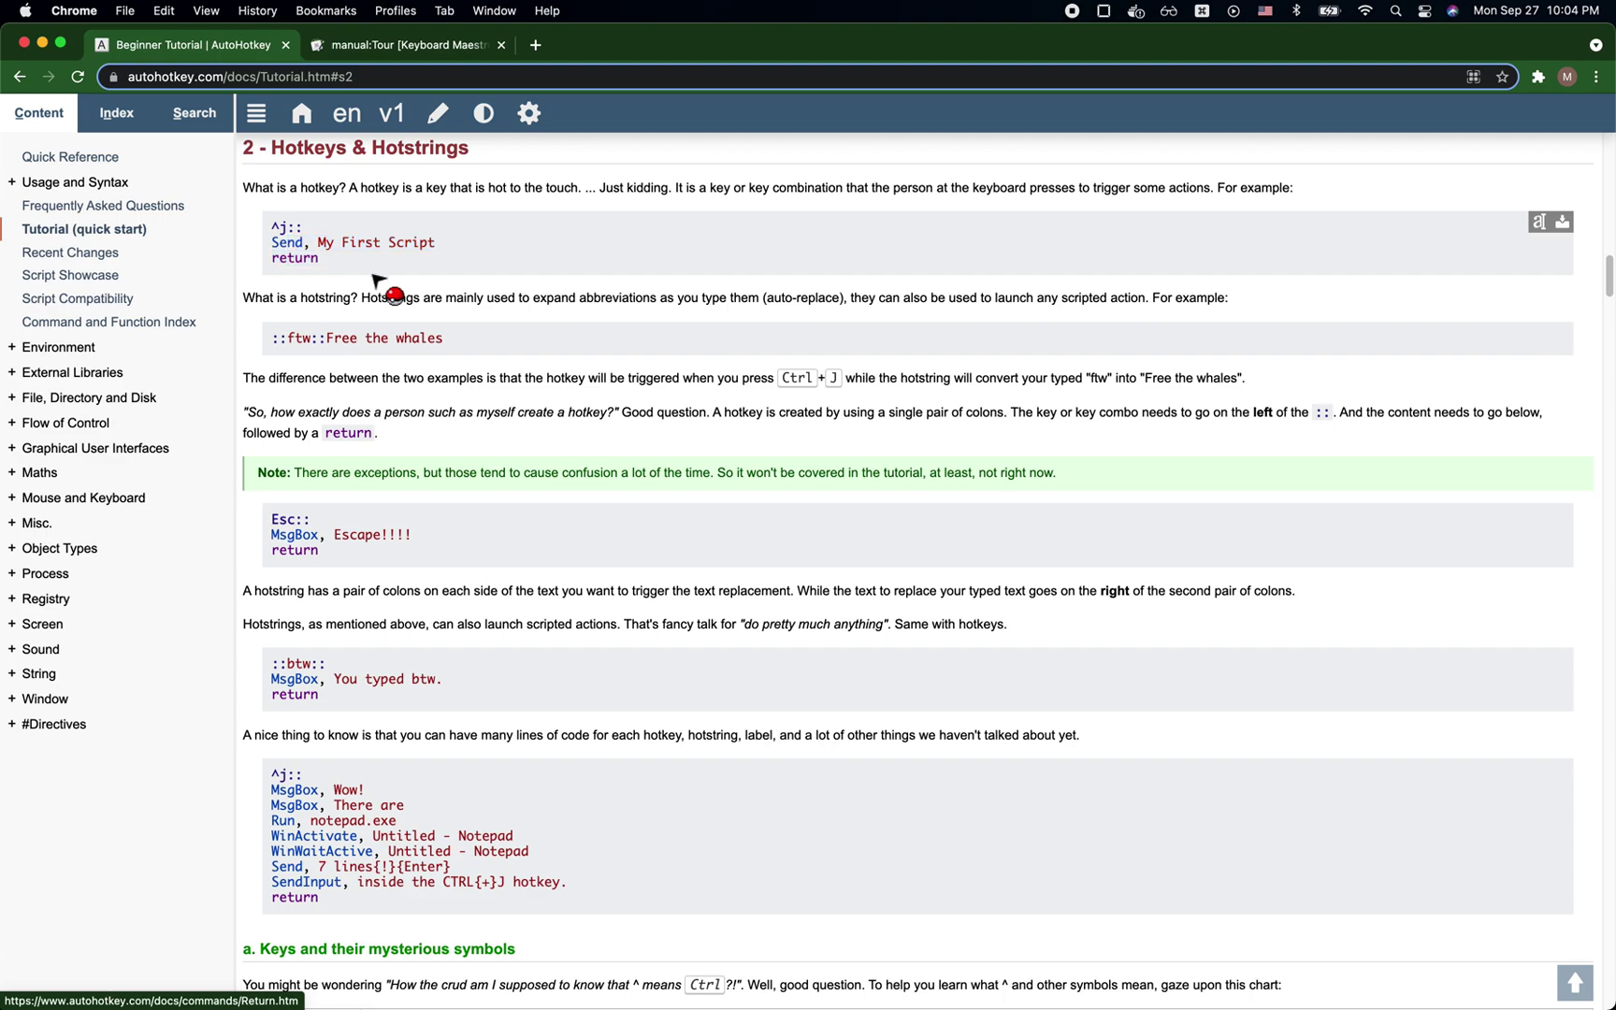
mouse_move(515, 268)
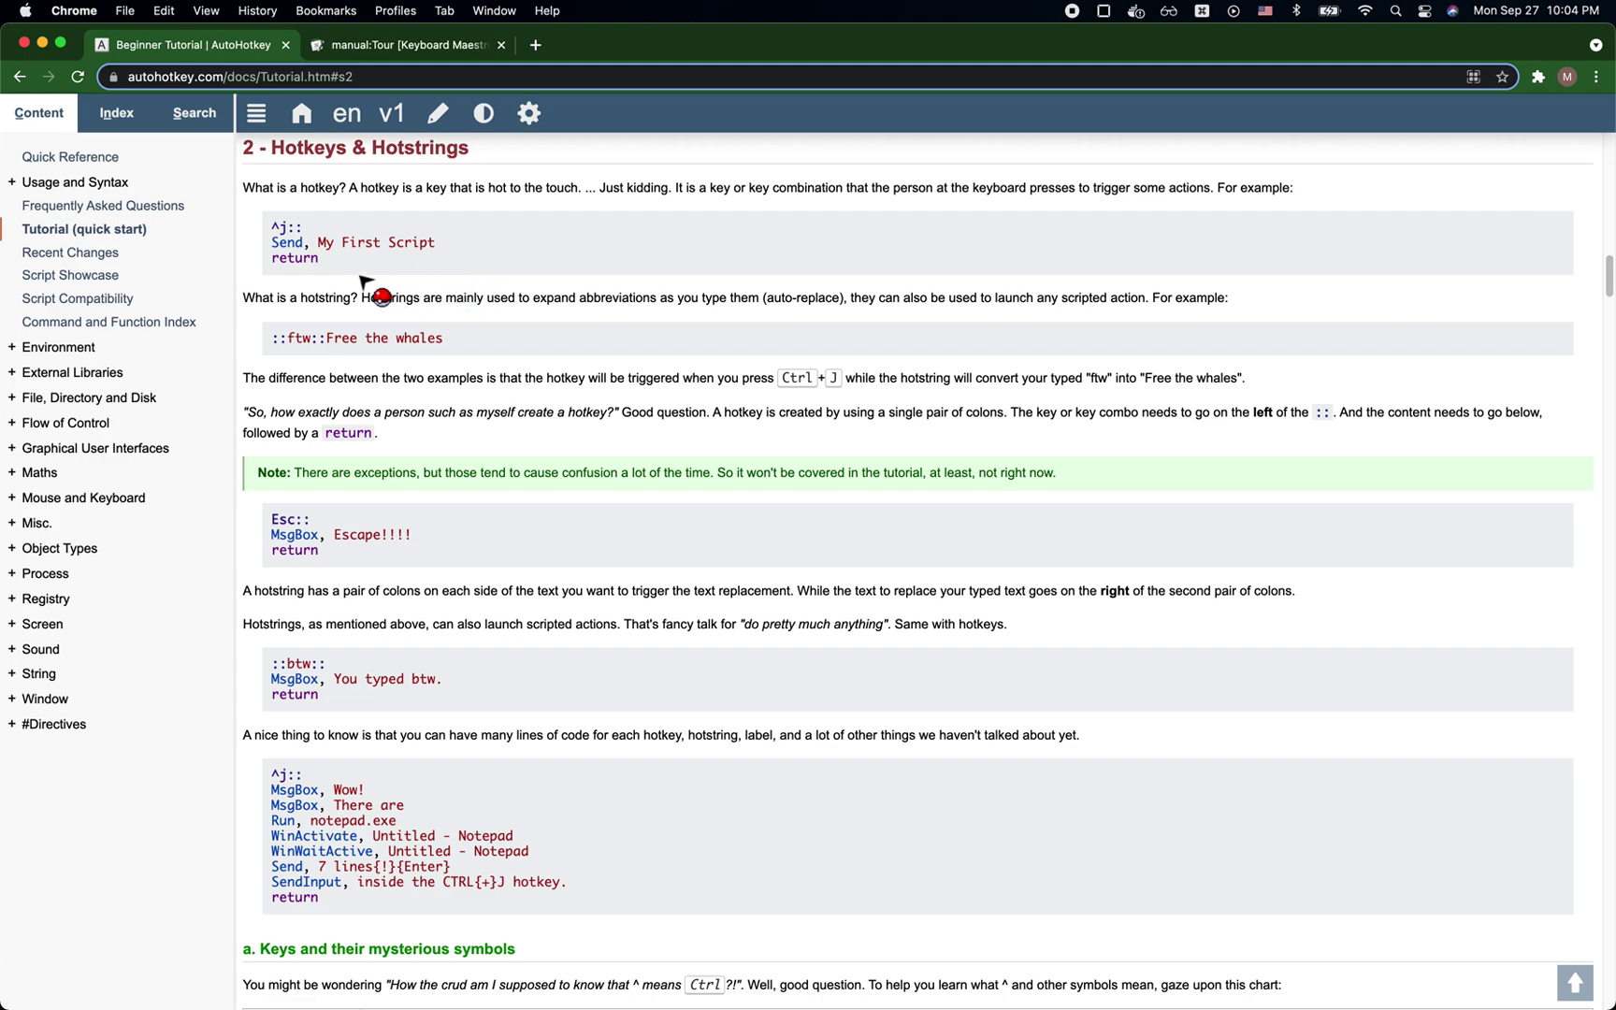
click(423, 233)
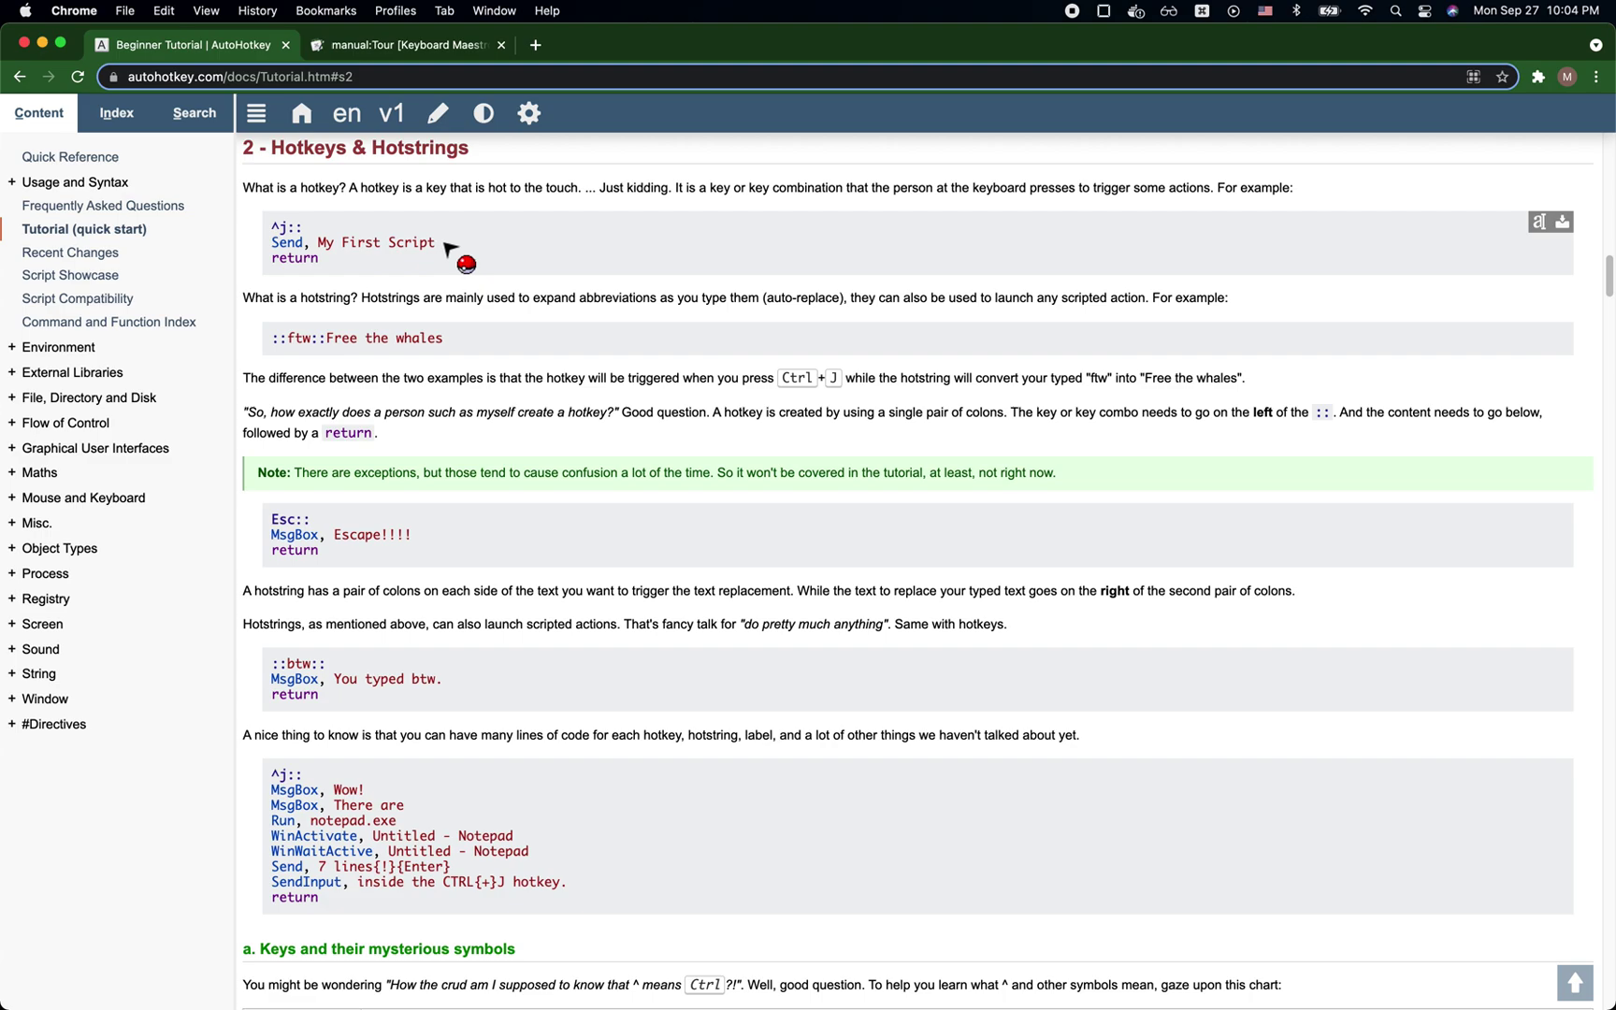
drag(444, 249, 353, 242)
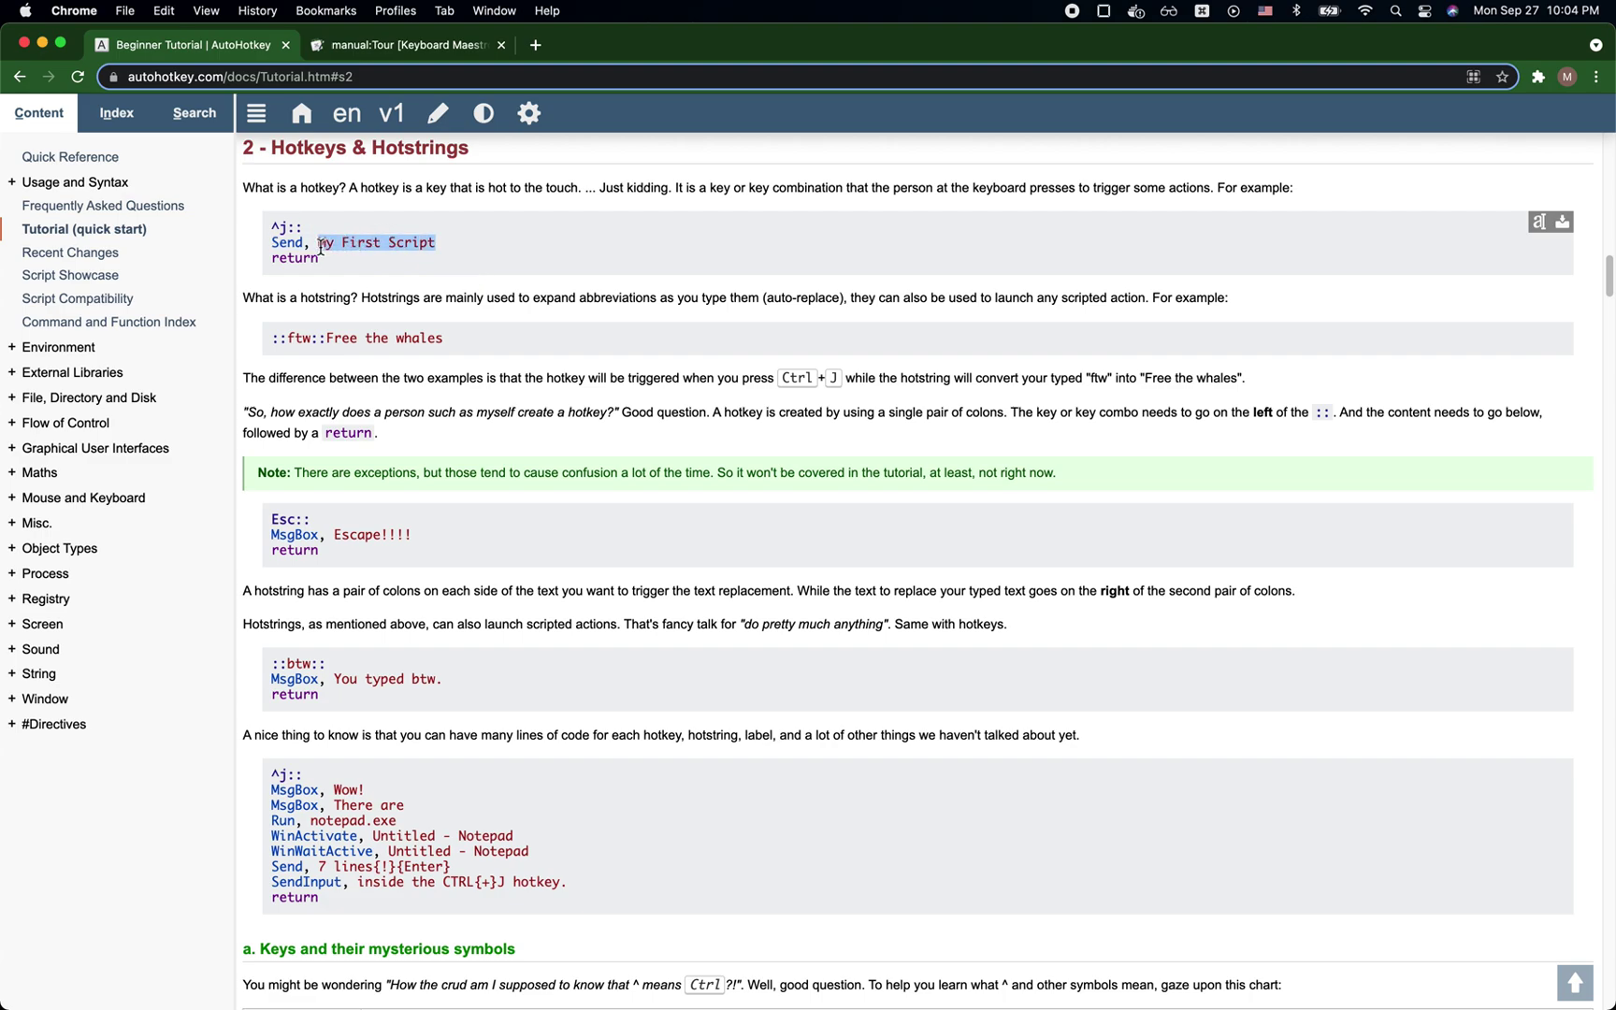
click(516, 254)
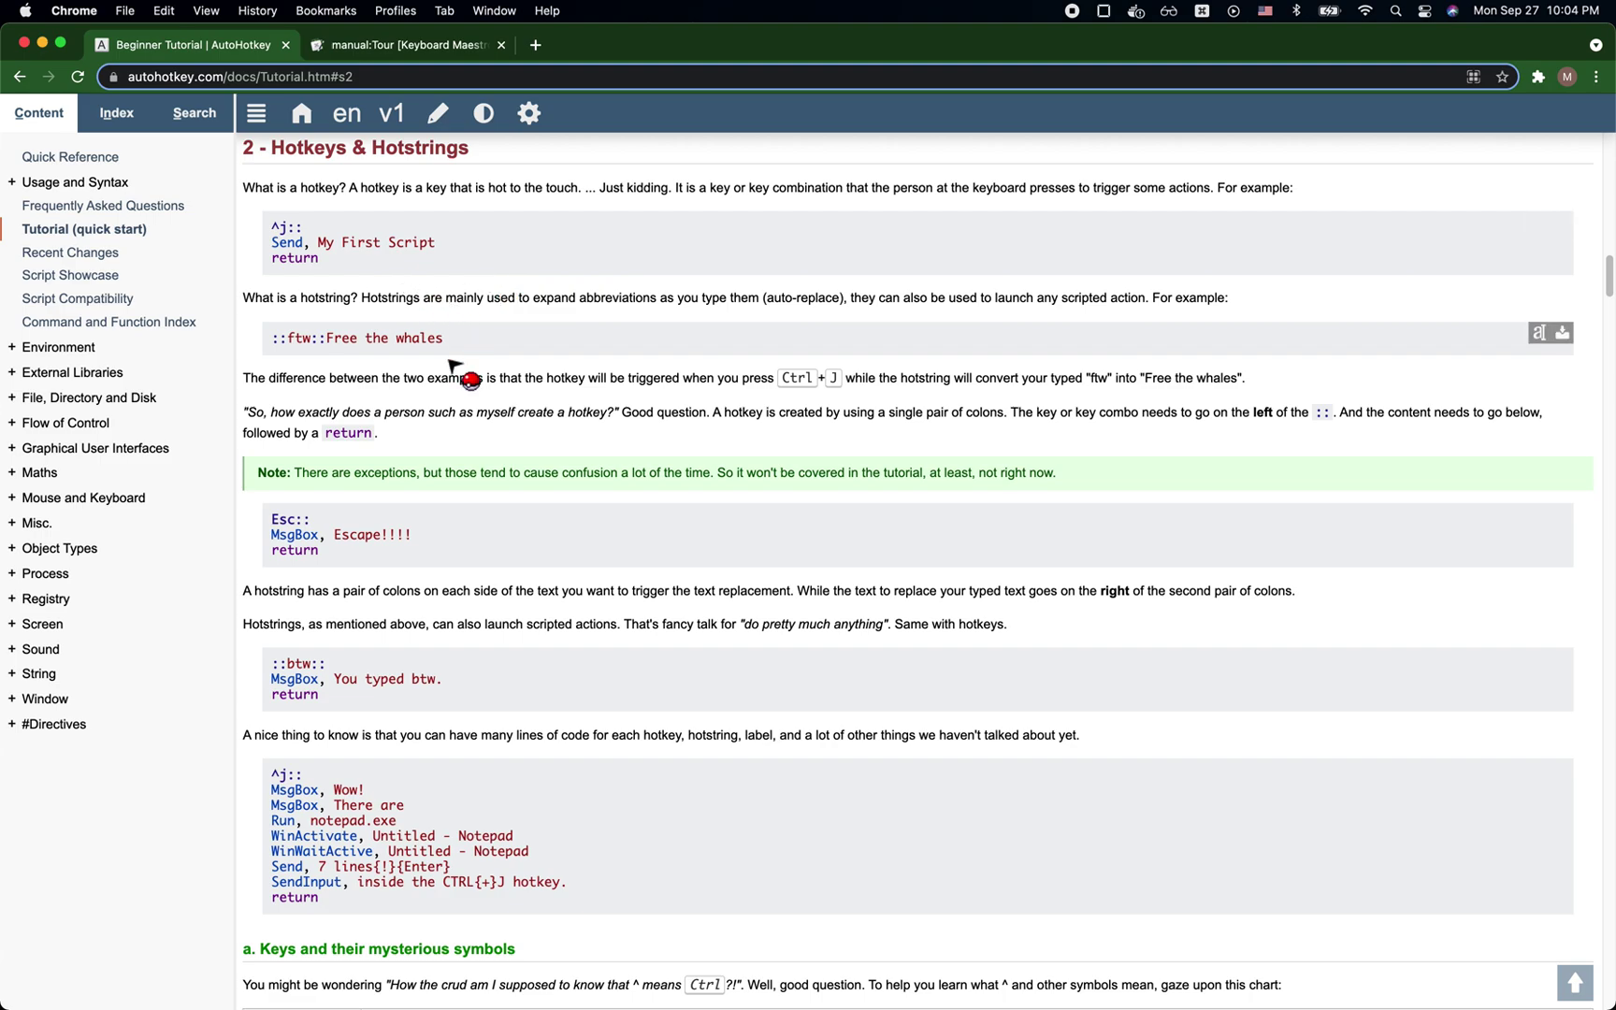
Examine the hotstring example, its ftw abbreviation and the Free the whales replacement text.
scroll(449, 346, up, 1)
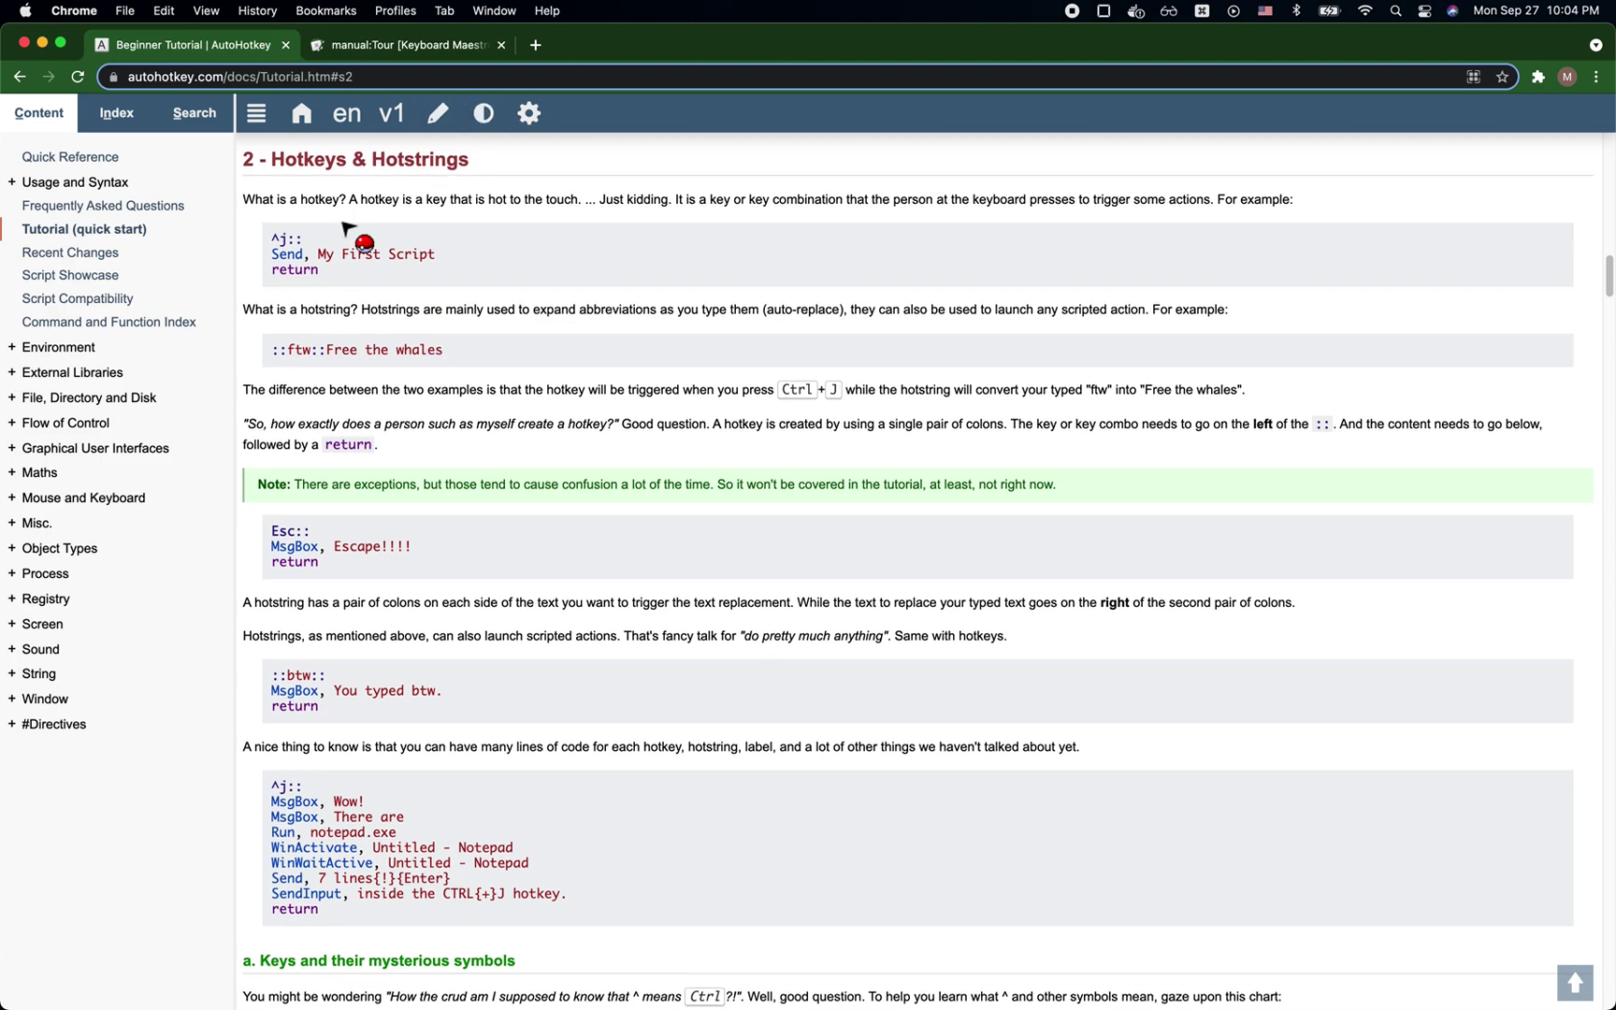
double_click(297, 351)
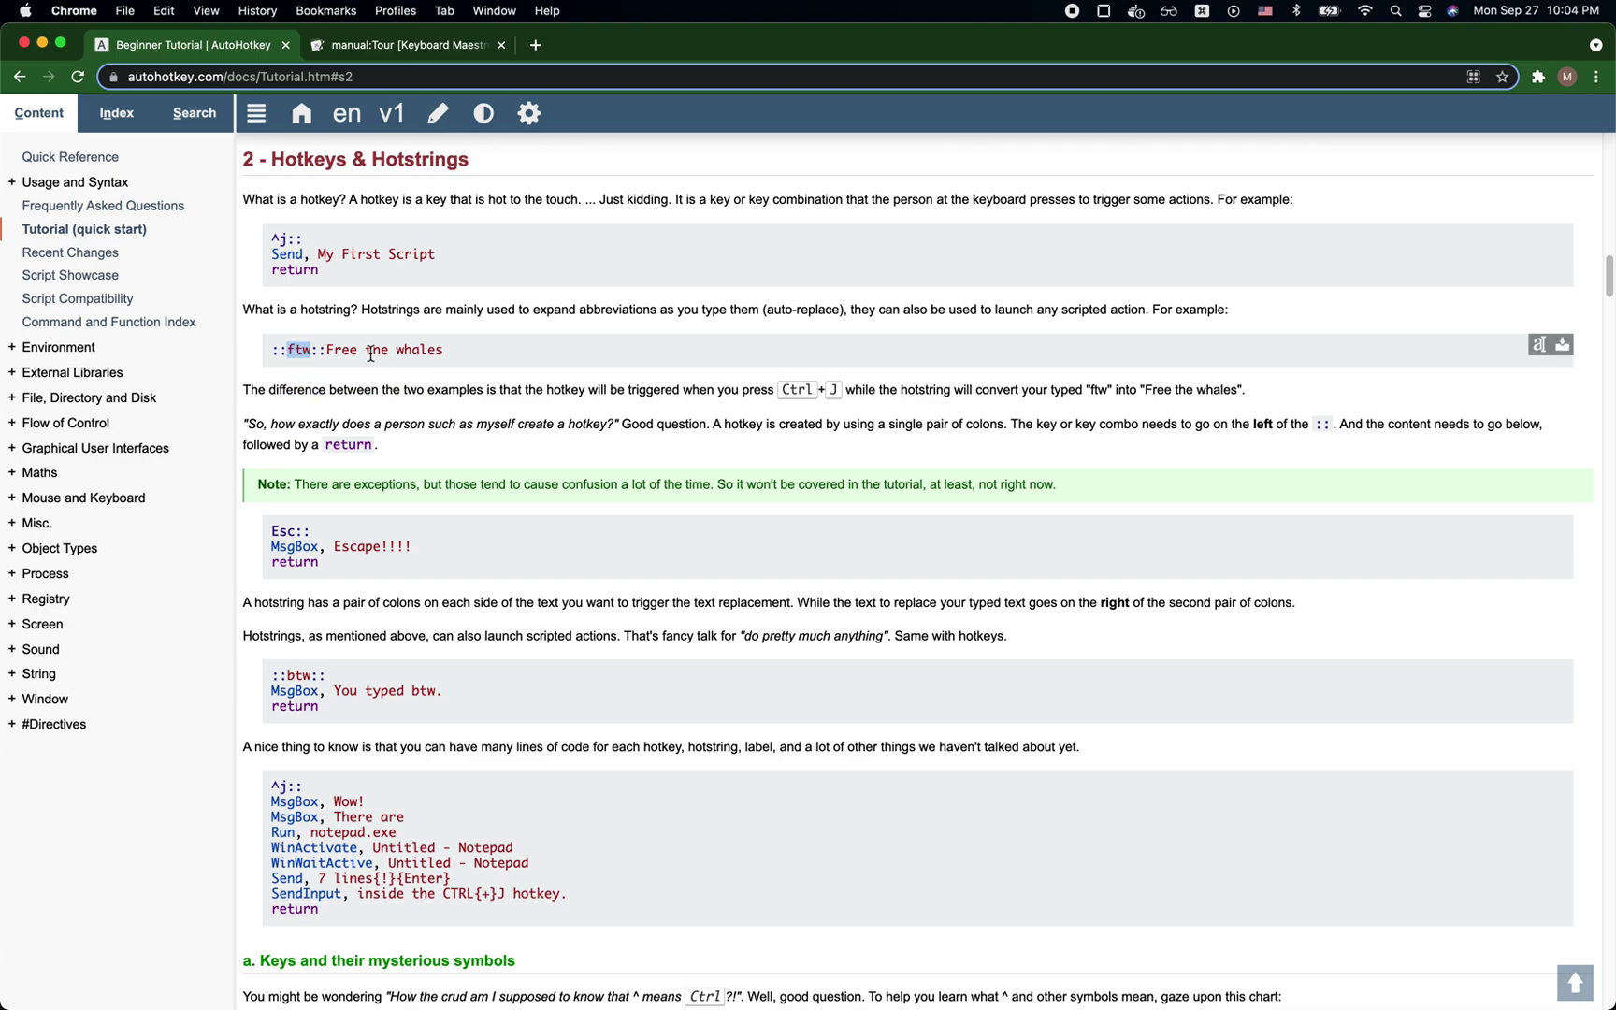
drag(327, 351, 483, 372)
click(483, 372)
triple_click(307, 356)
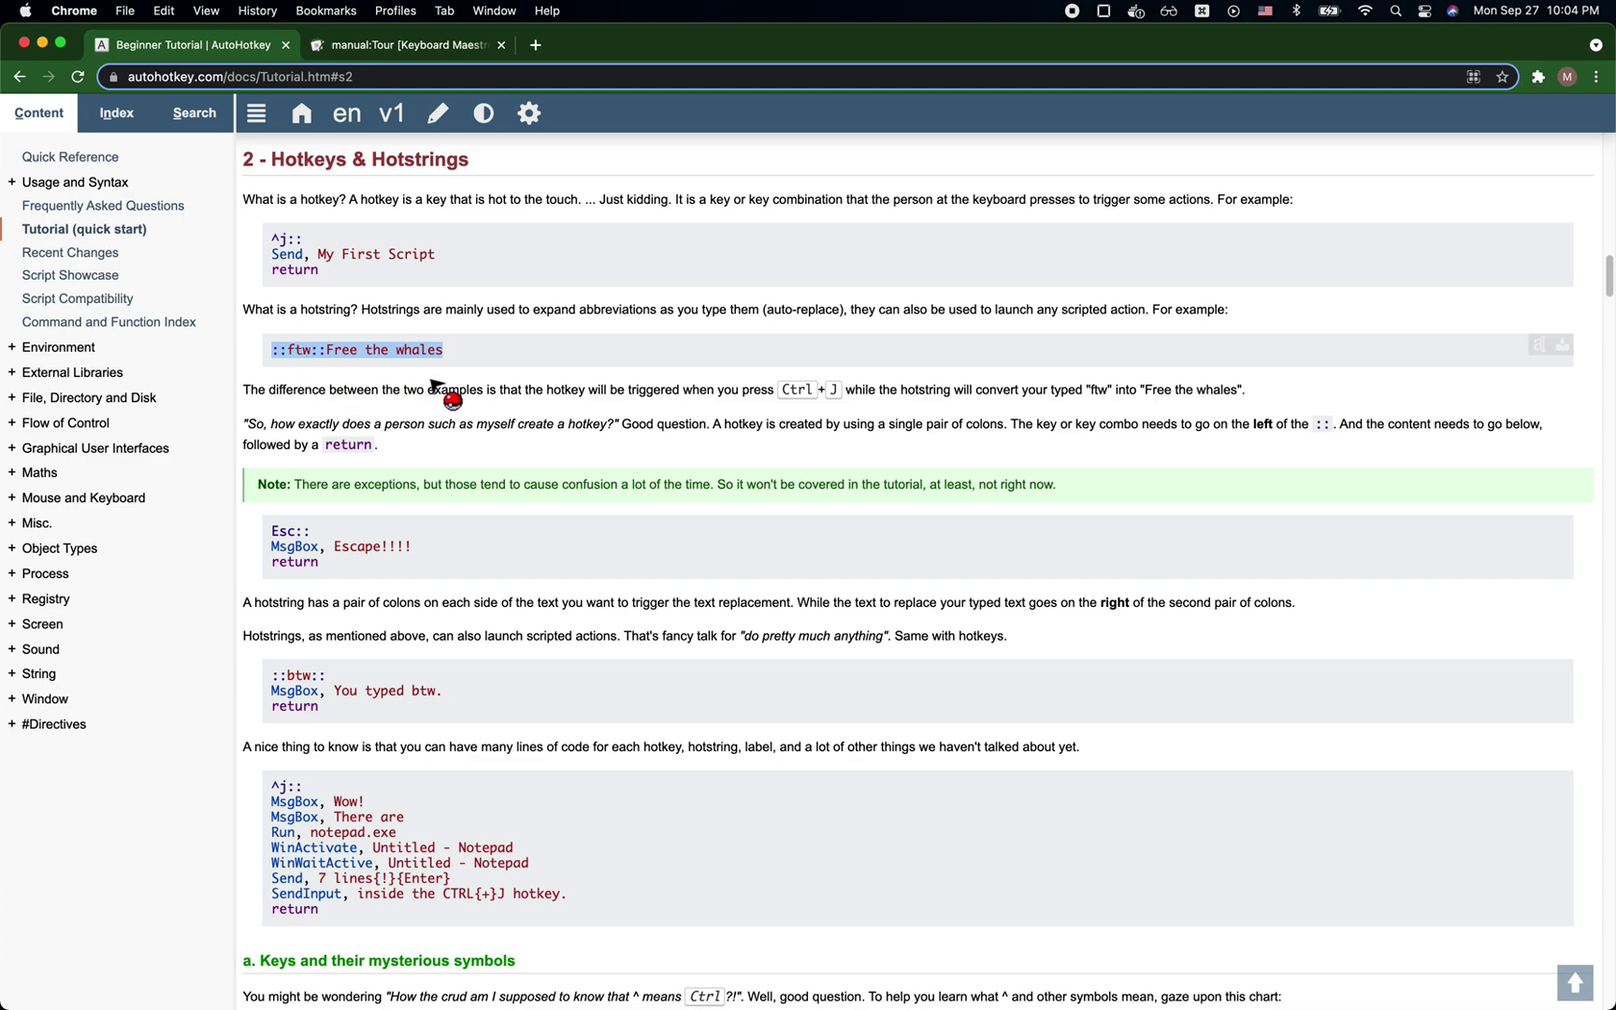
click(487, 371)
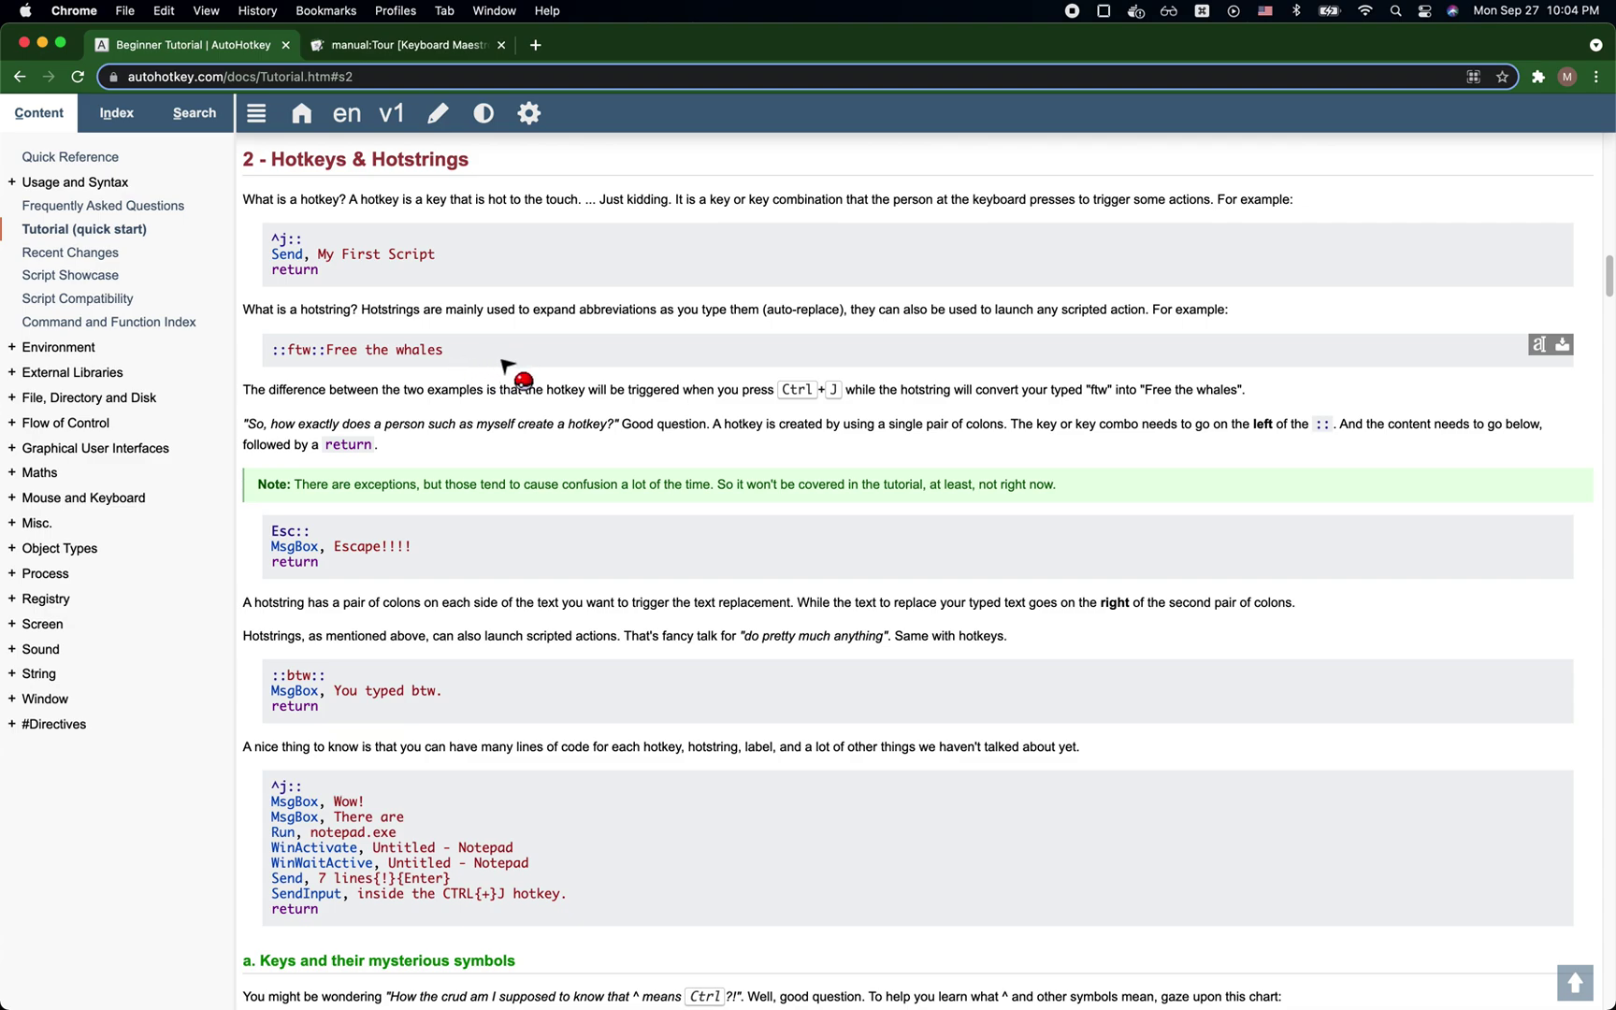
double_click(298, 349)
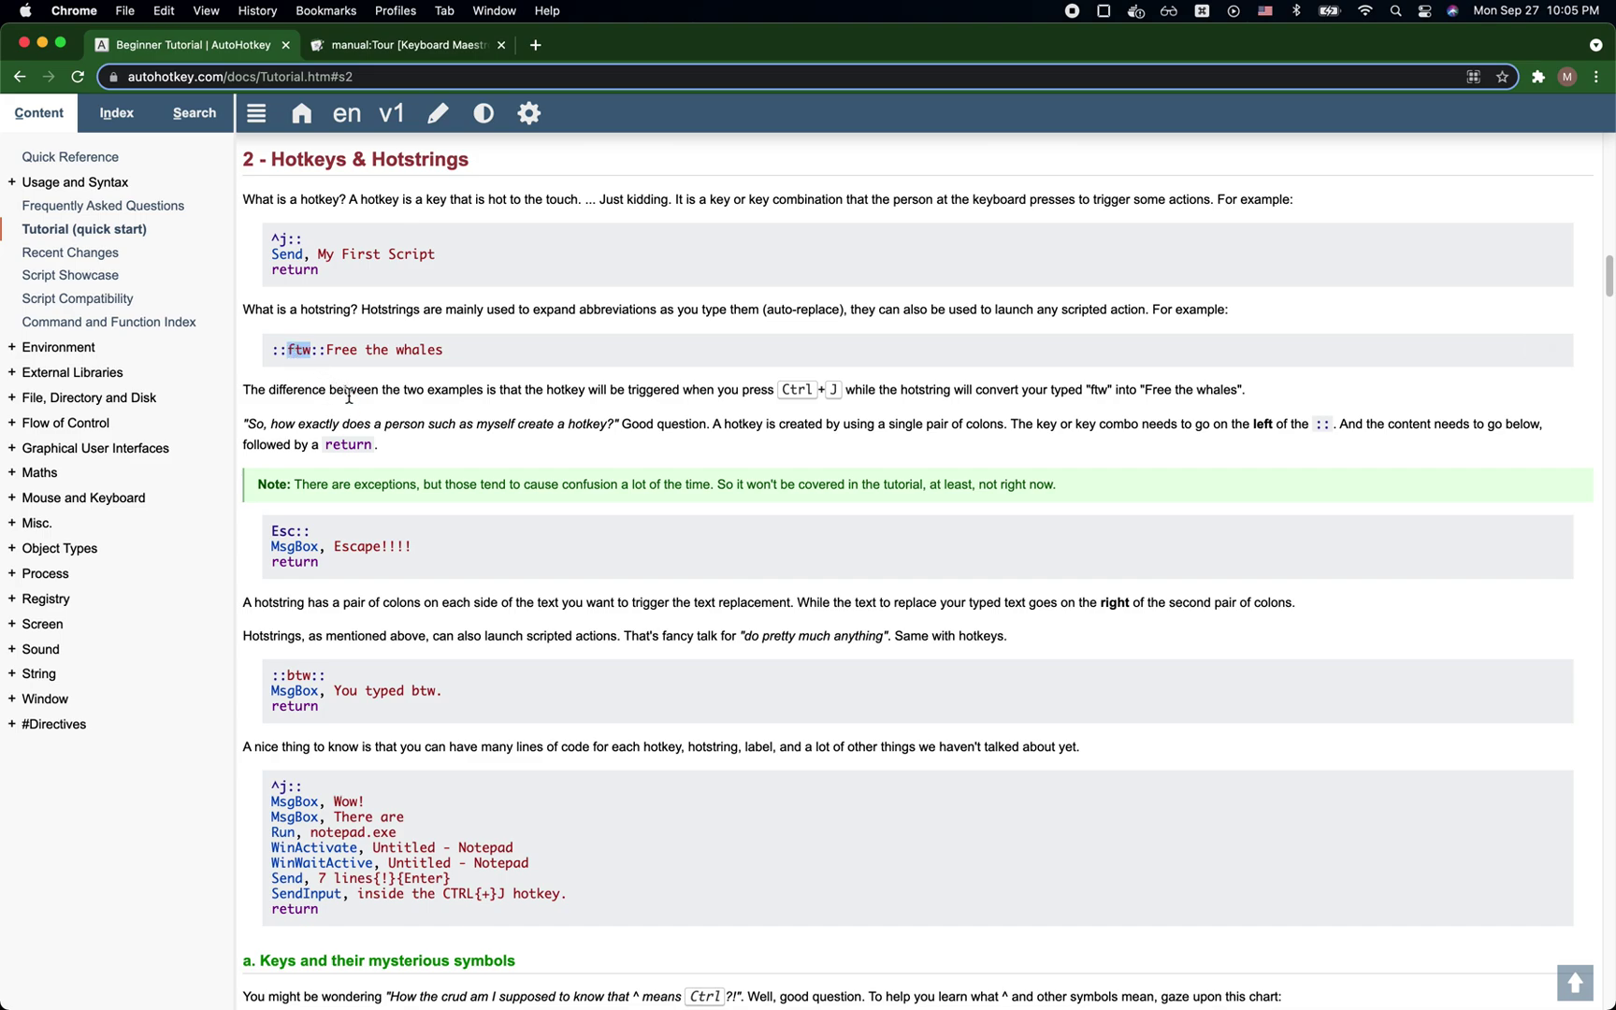
click(298, 356)
click(478, 371)
drag(445, 350, 325, 350)
click(523, 379)
Open the tutorial's Running Programs & Websites section from the table of contents and examine the Run command samples for websites.
scroll(591, 447, up, 1)
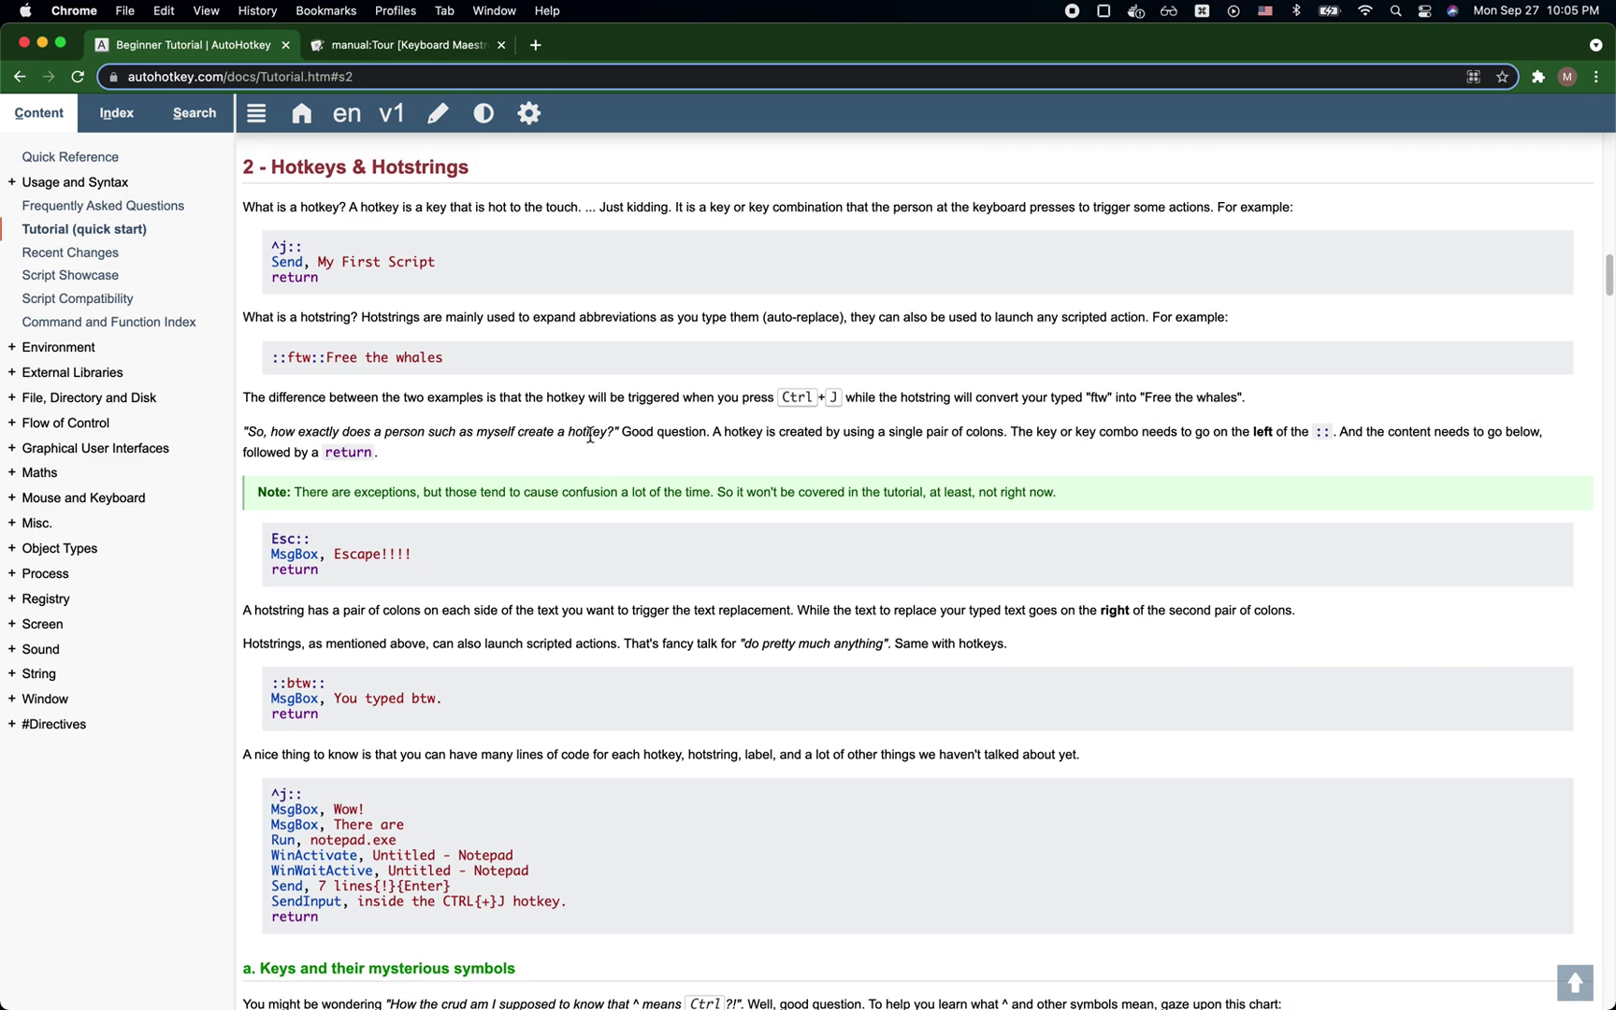
scroll(599, 440, up, 3)
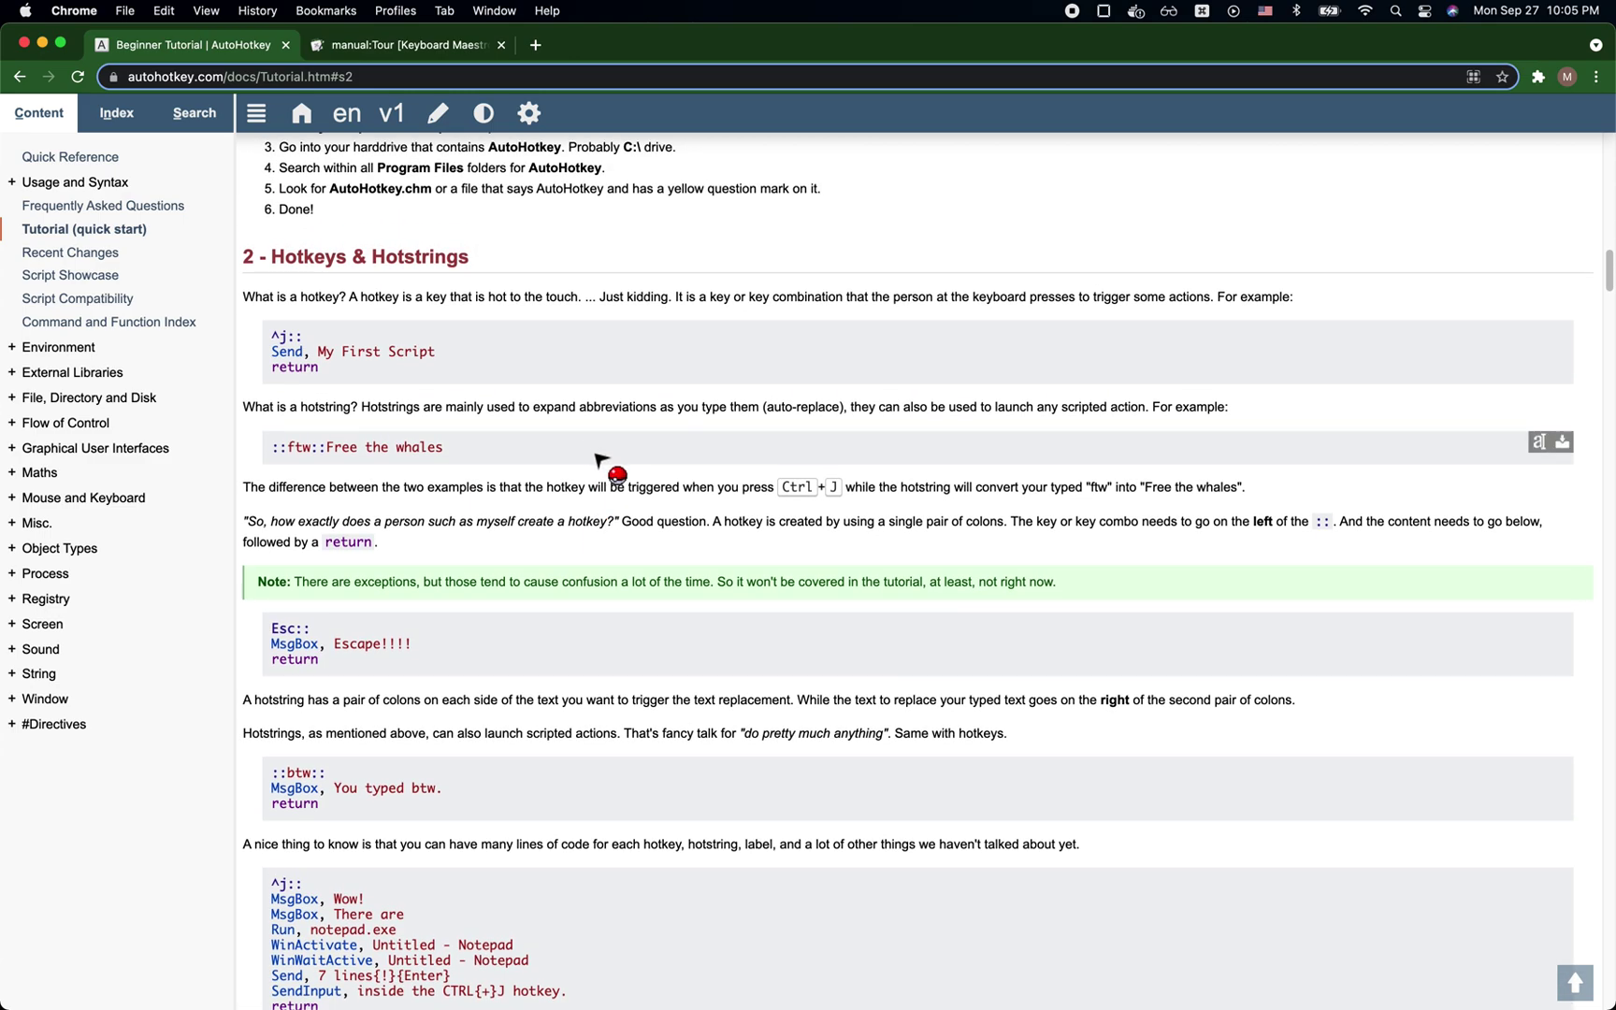
scroll(603, 458, up, 20)
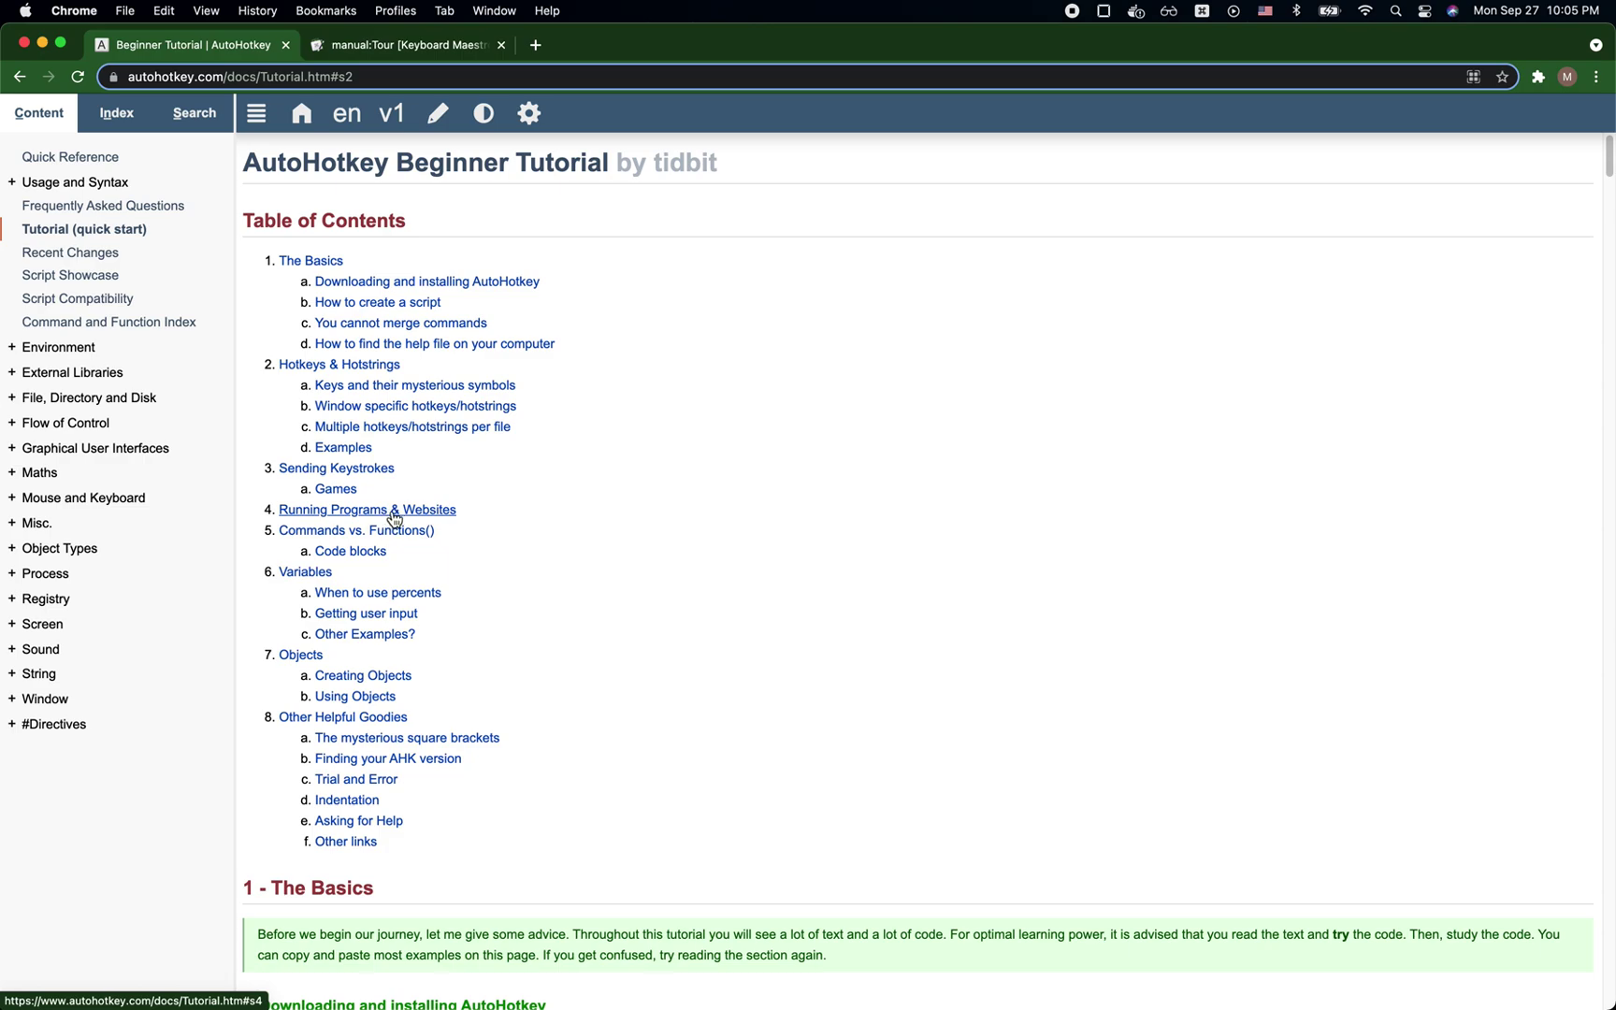
click(420, 515)
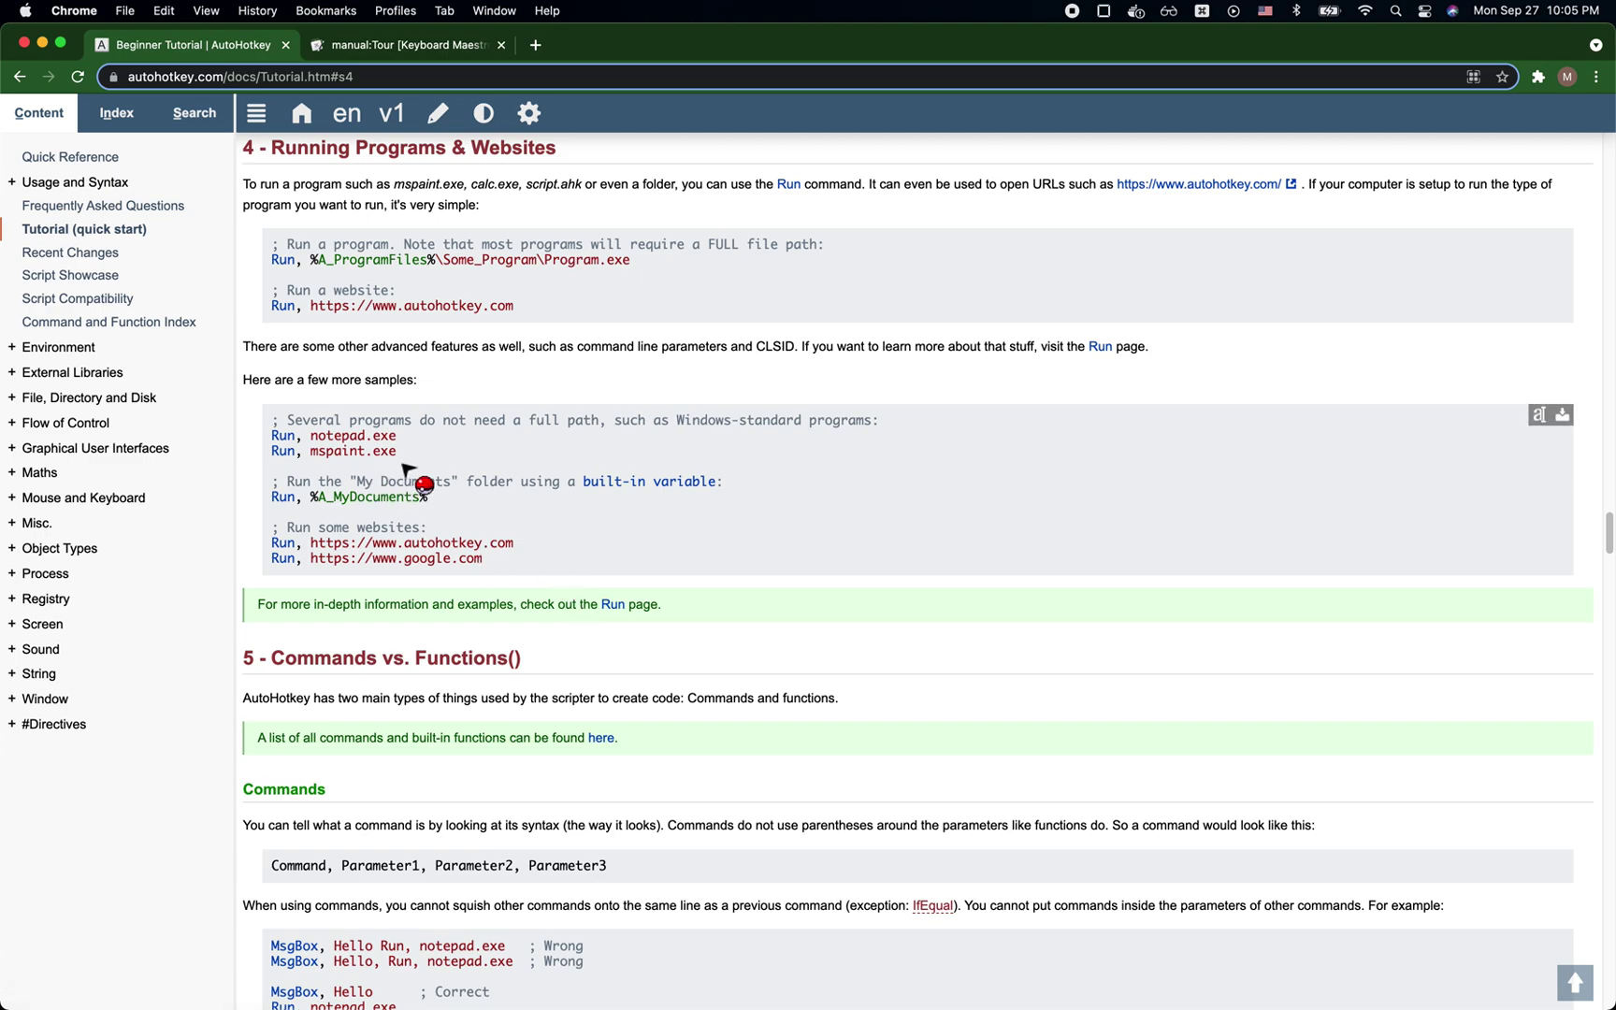
drag(526, 545, 397, 544)
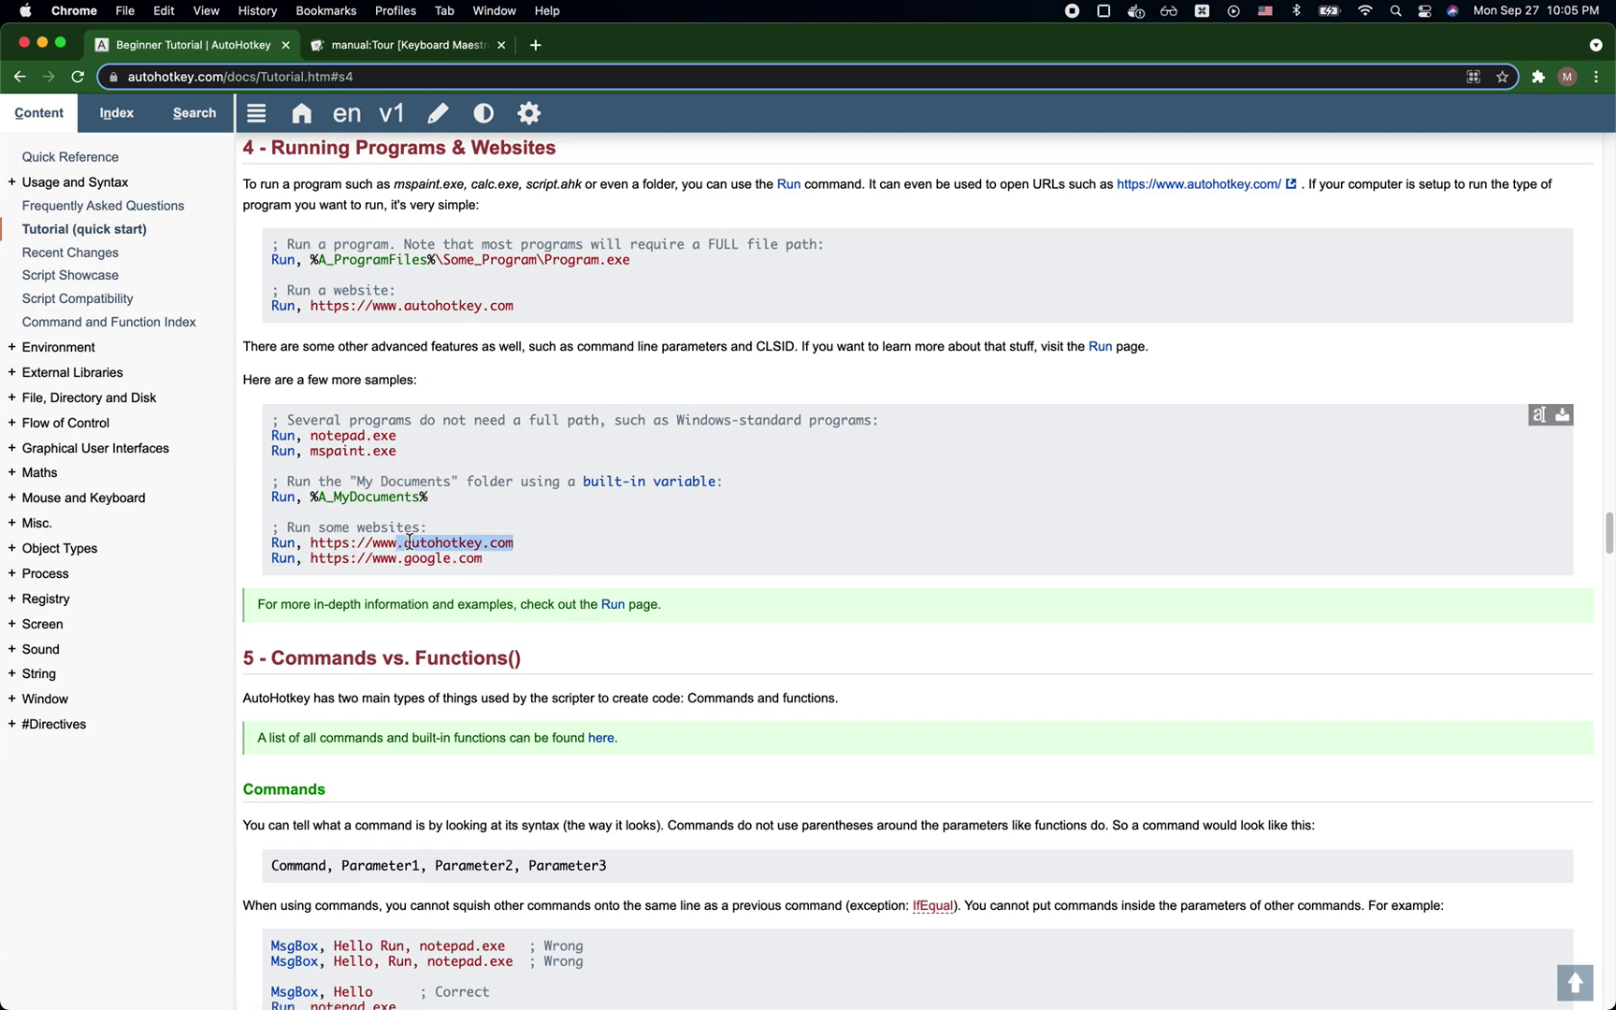
scroll(598, 594, up, 3)
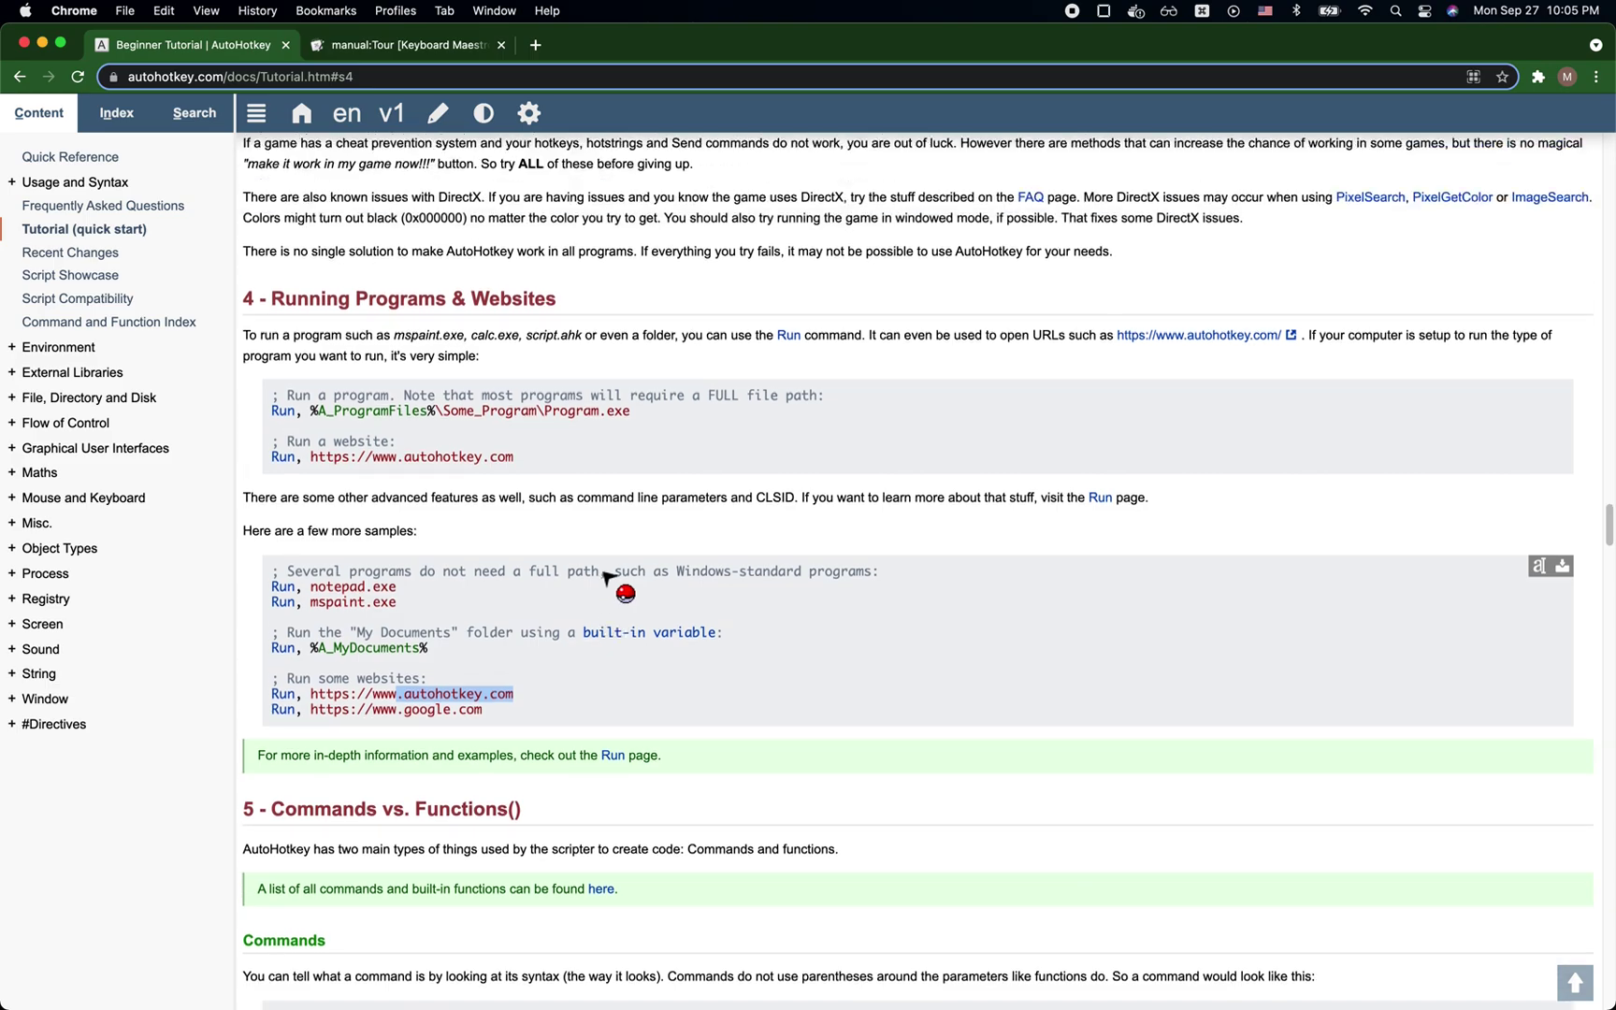
Look over the Commands vs. Functions() section and return to the beginning of the AutoHotkey tutorial.
scroll(812, 559, down, 10)
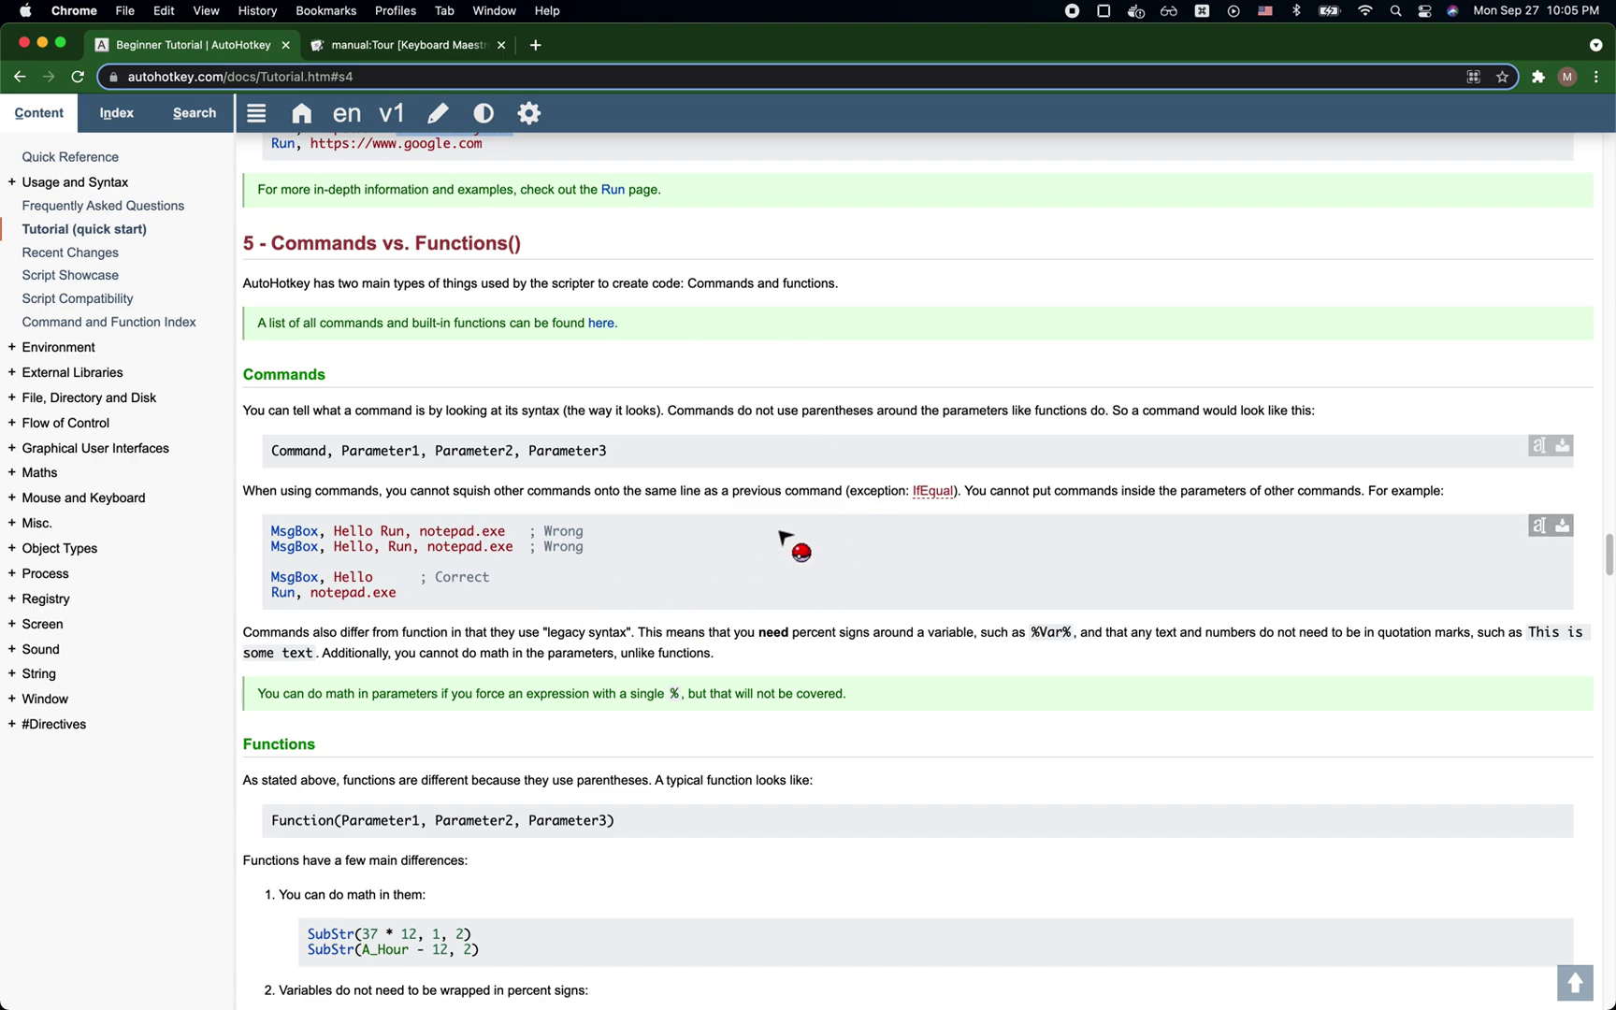
scroll(1029, 533, down, 1)
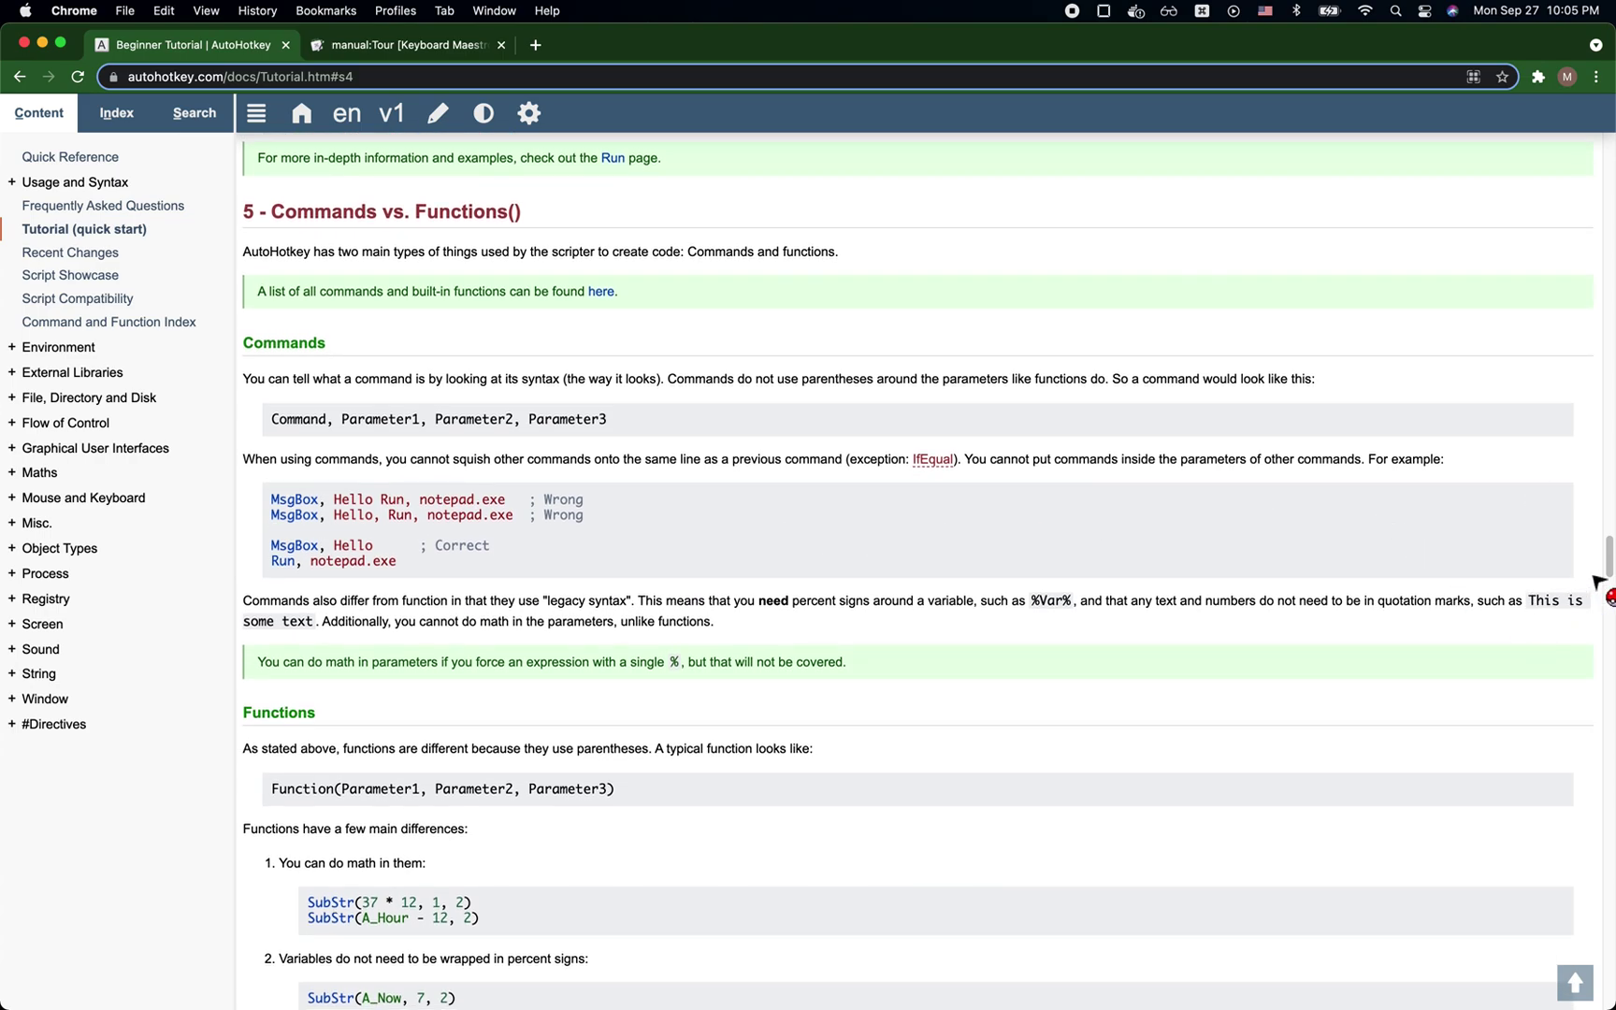
drag(1608, 564, 1608, 150)
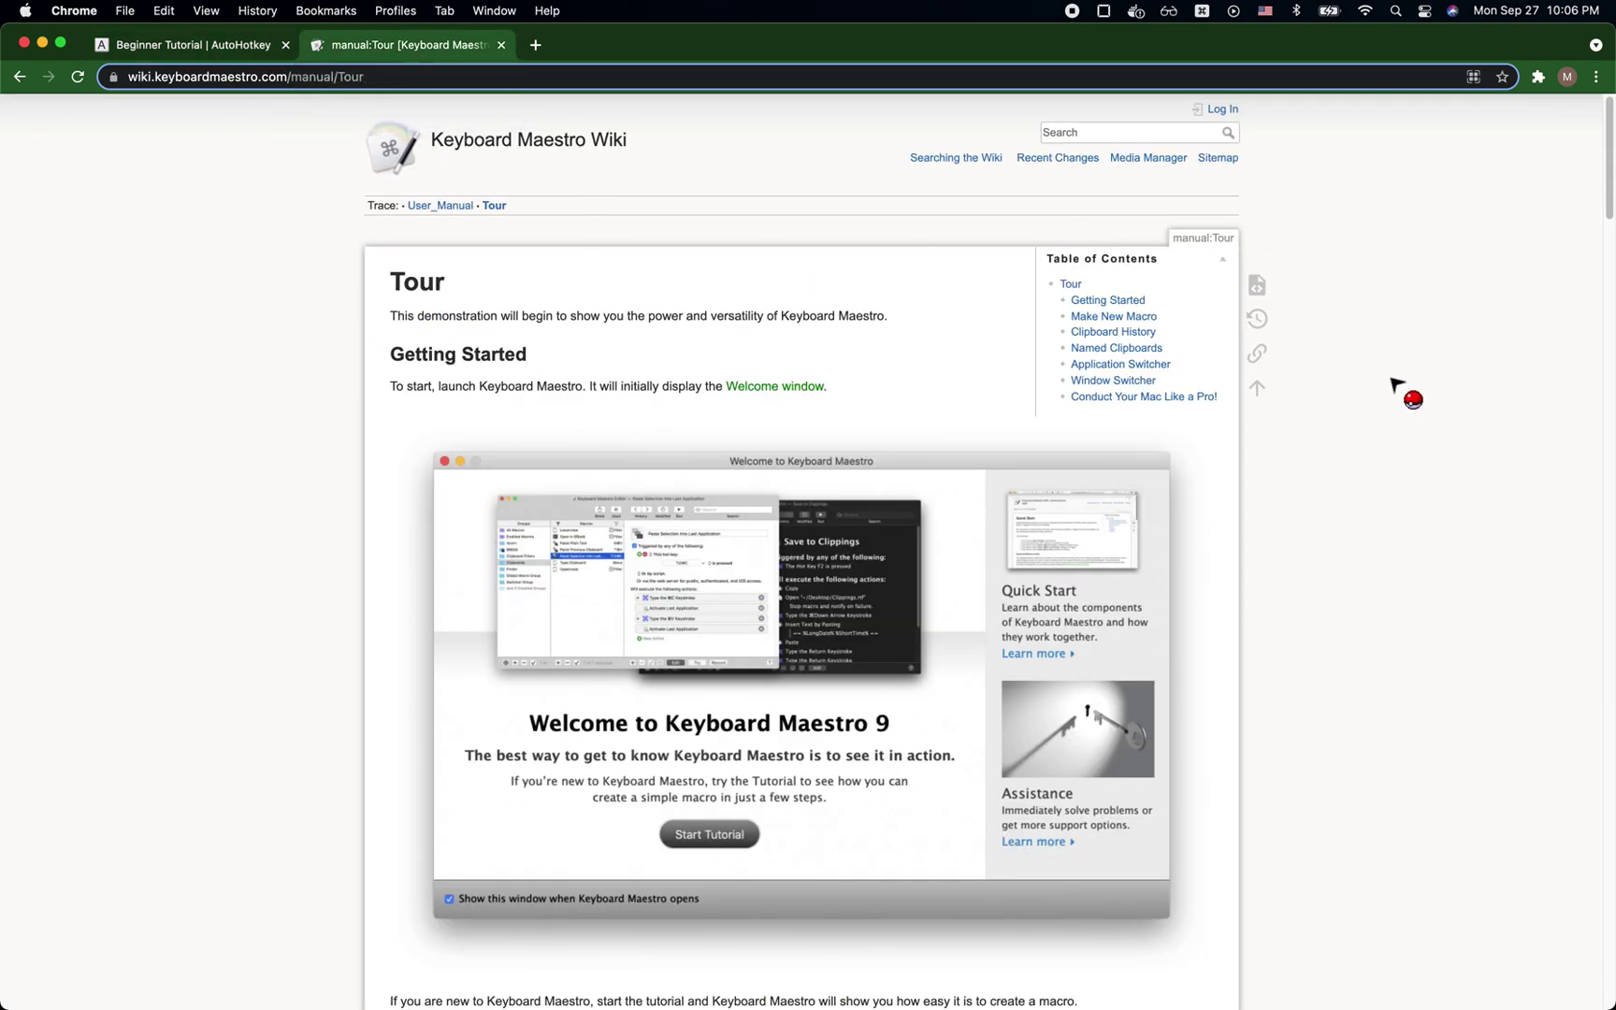
Look over the Tour page's Getting Started section down to Make New Macro and return to the beginning of the page.
scroll(784, 450, down, 1)
scroll(784, 450, down, 2)
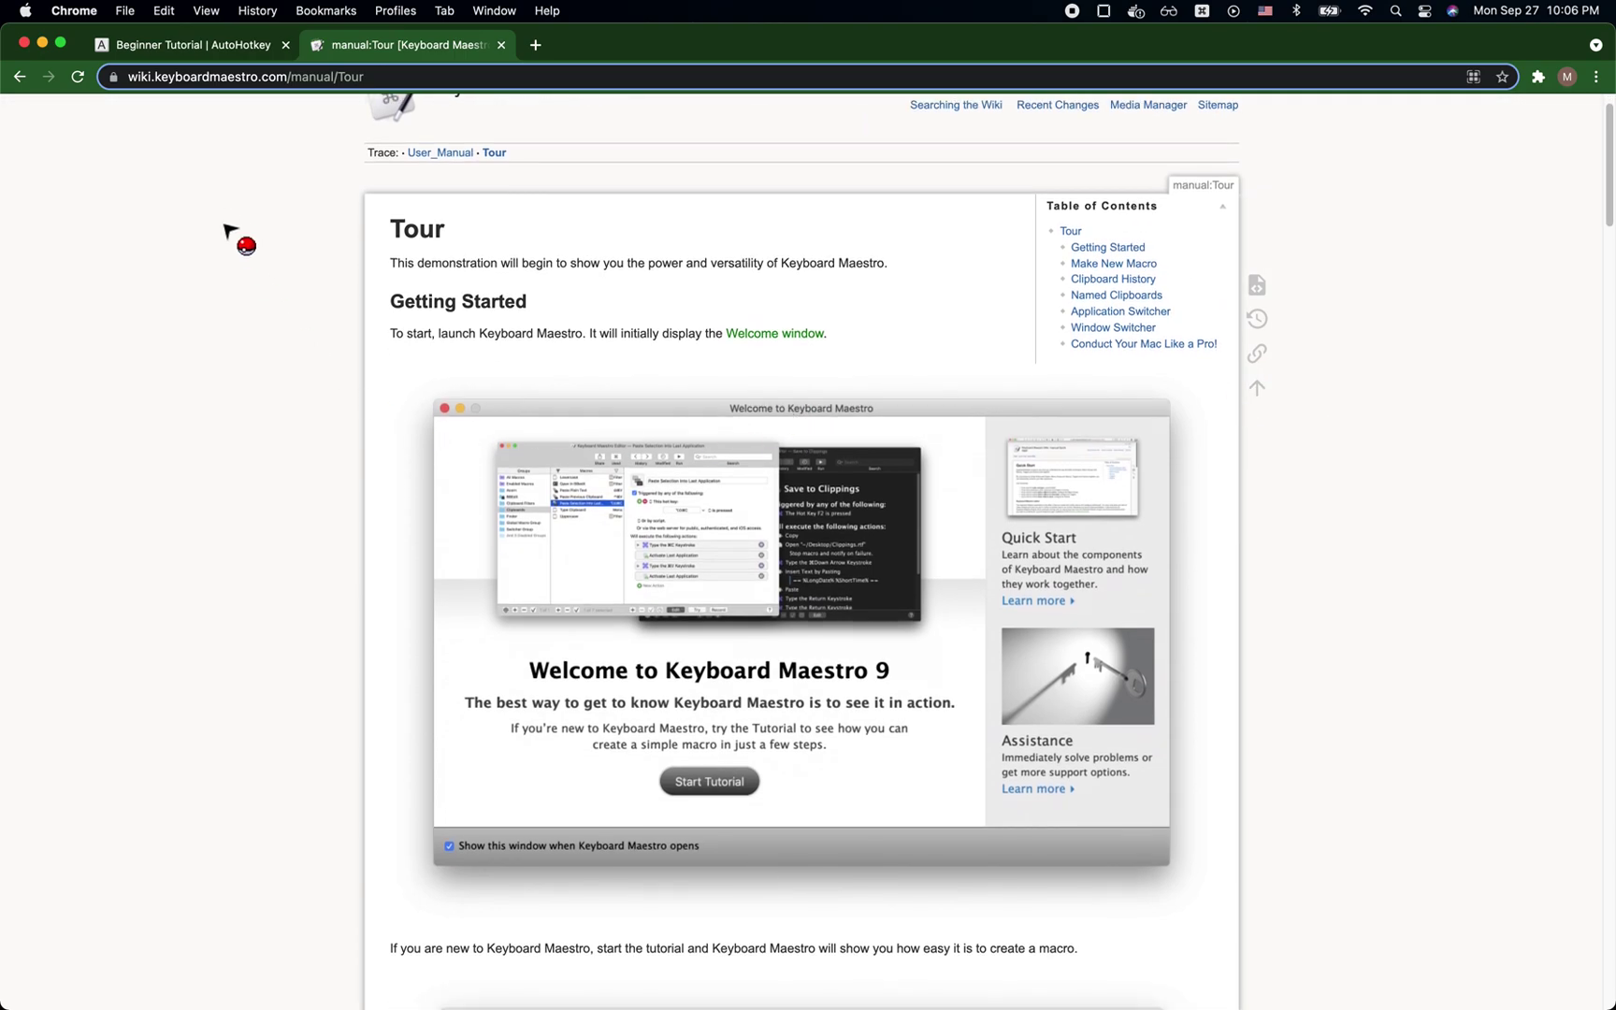
scroll(266, 432, down, 10)
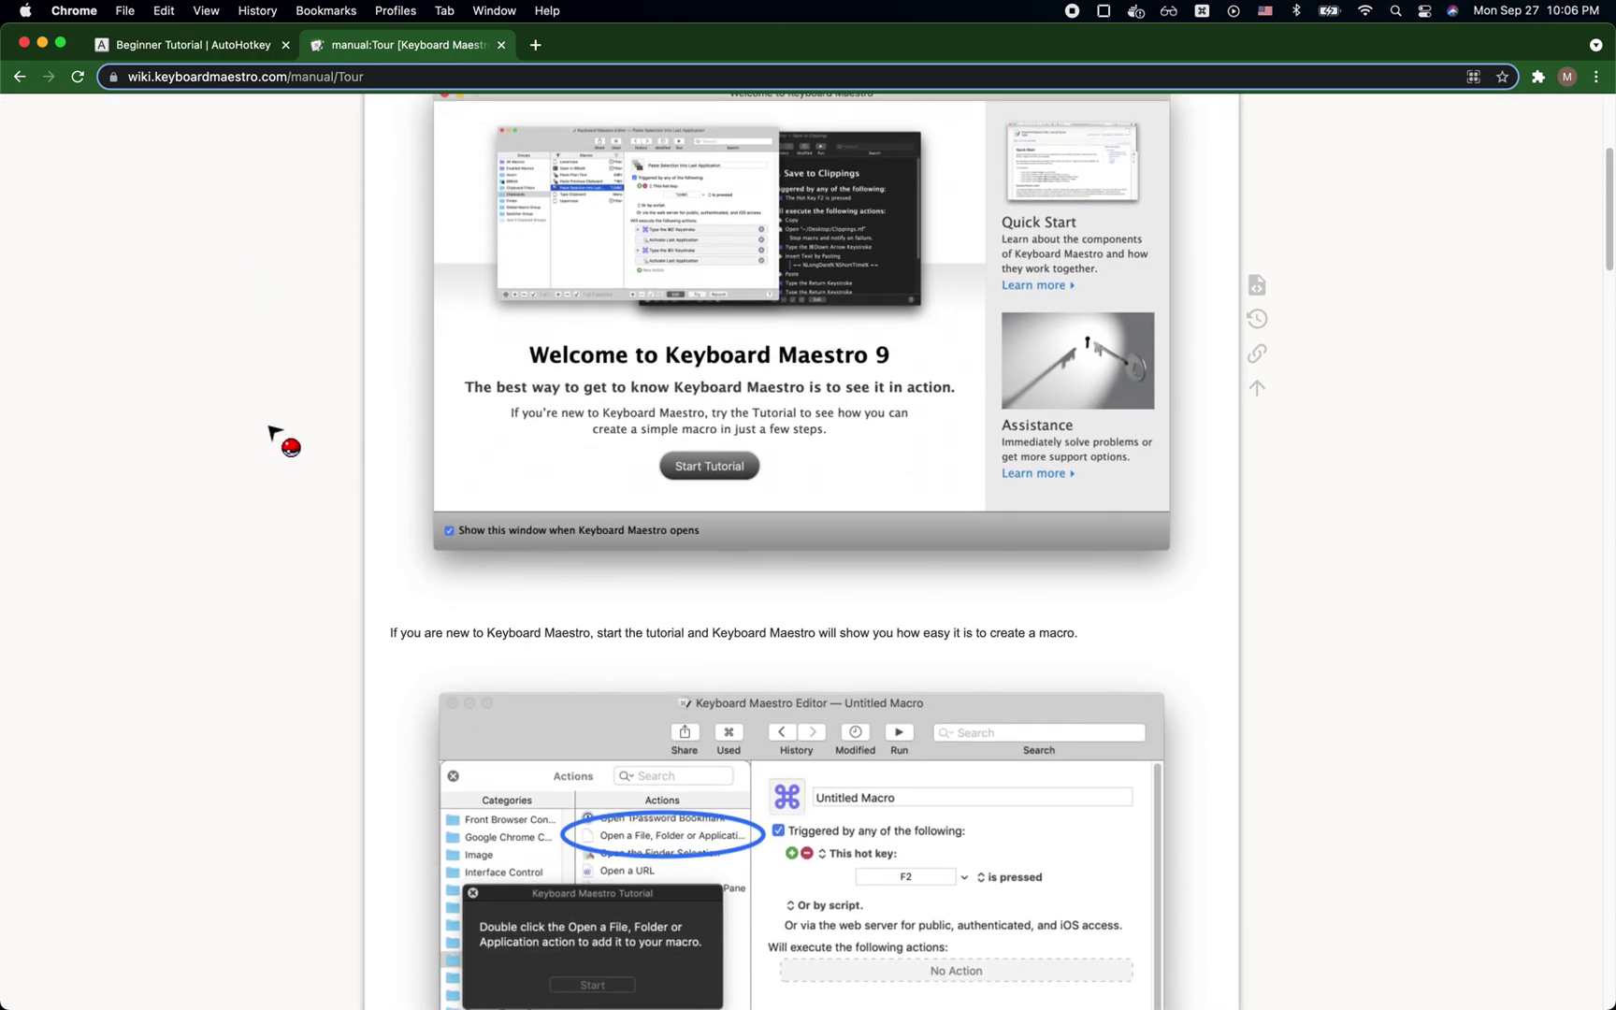
scroll(341, 449, down, 13)
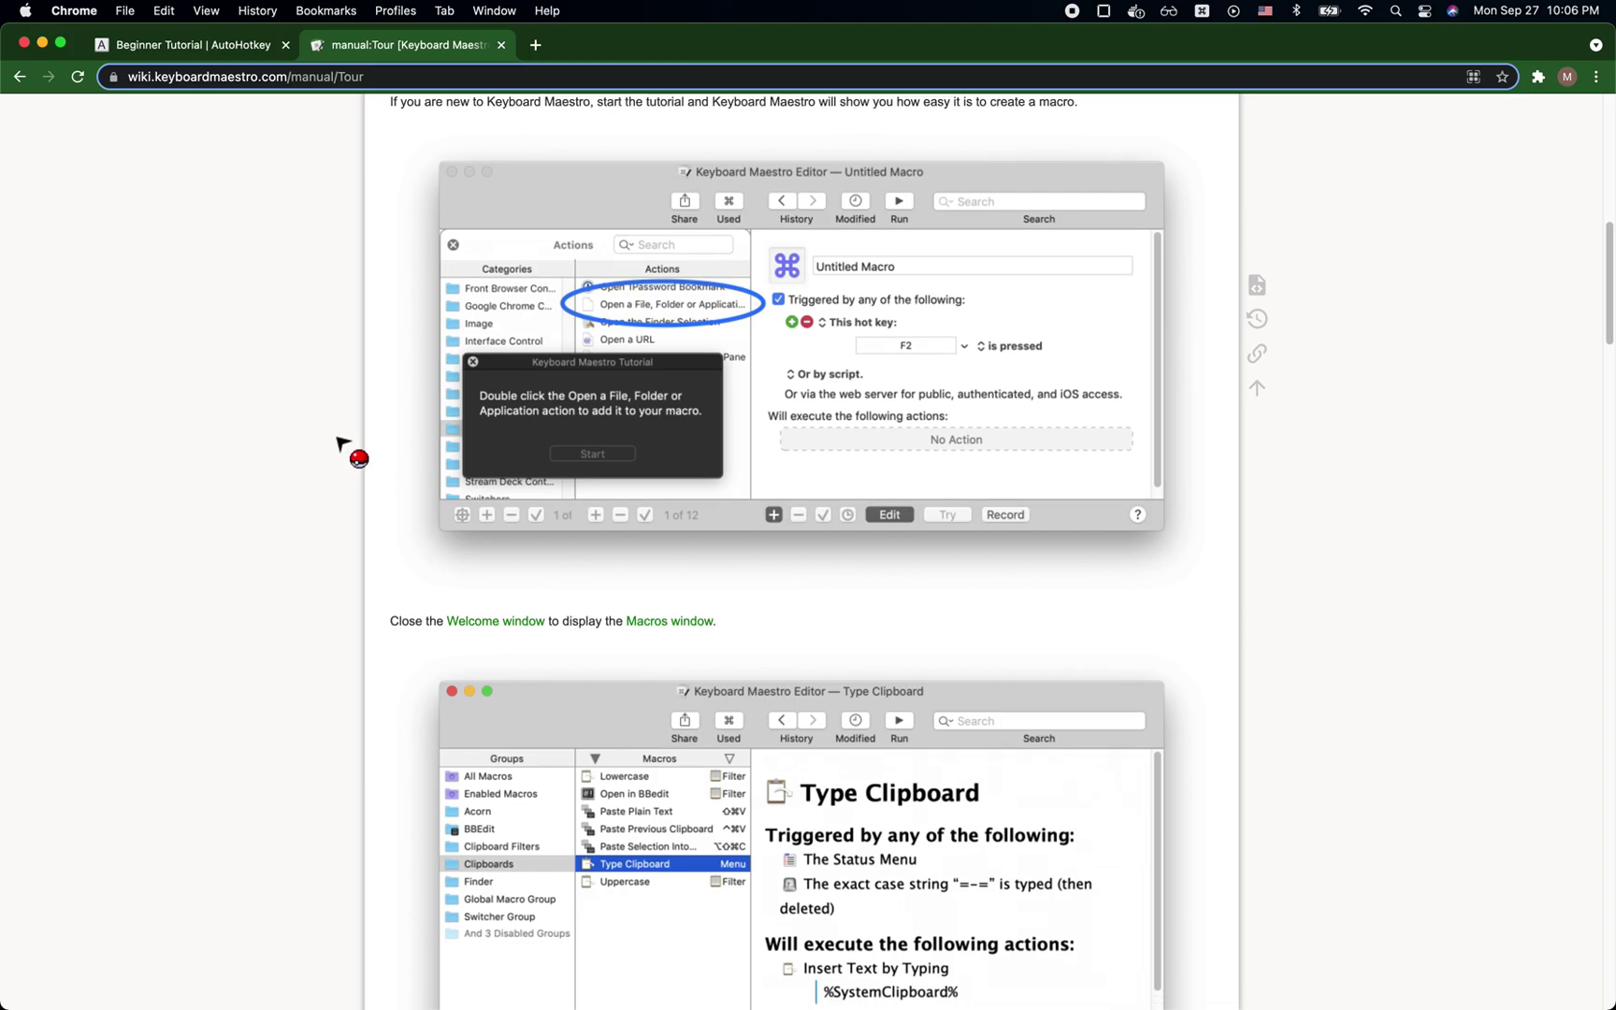
scroll(339, 439, down, 15)
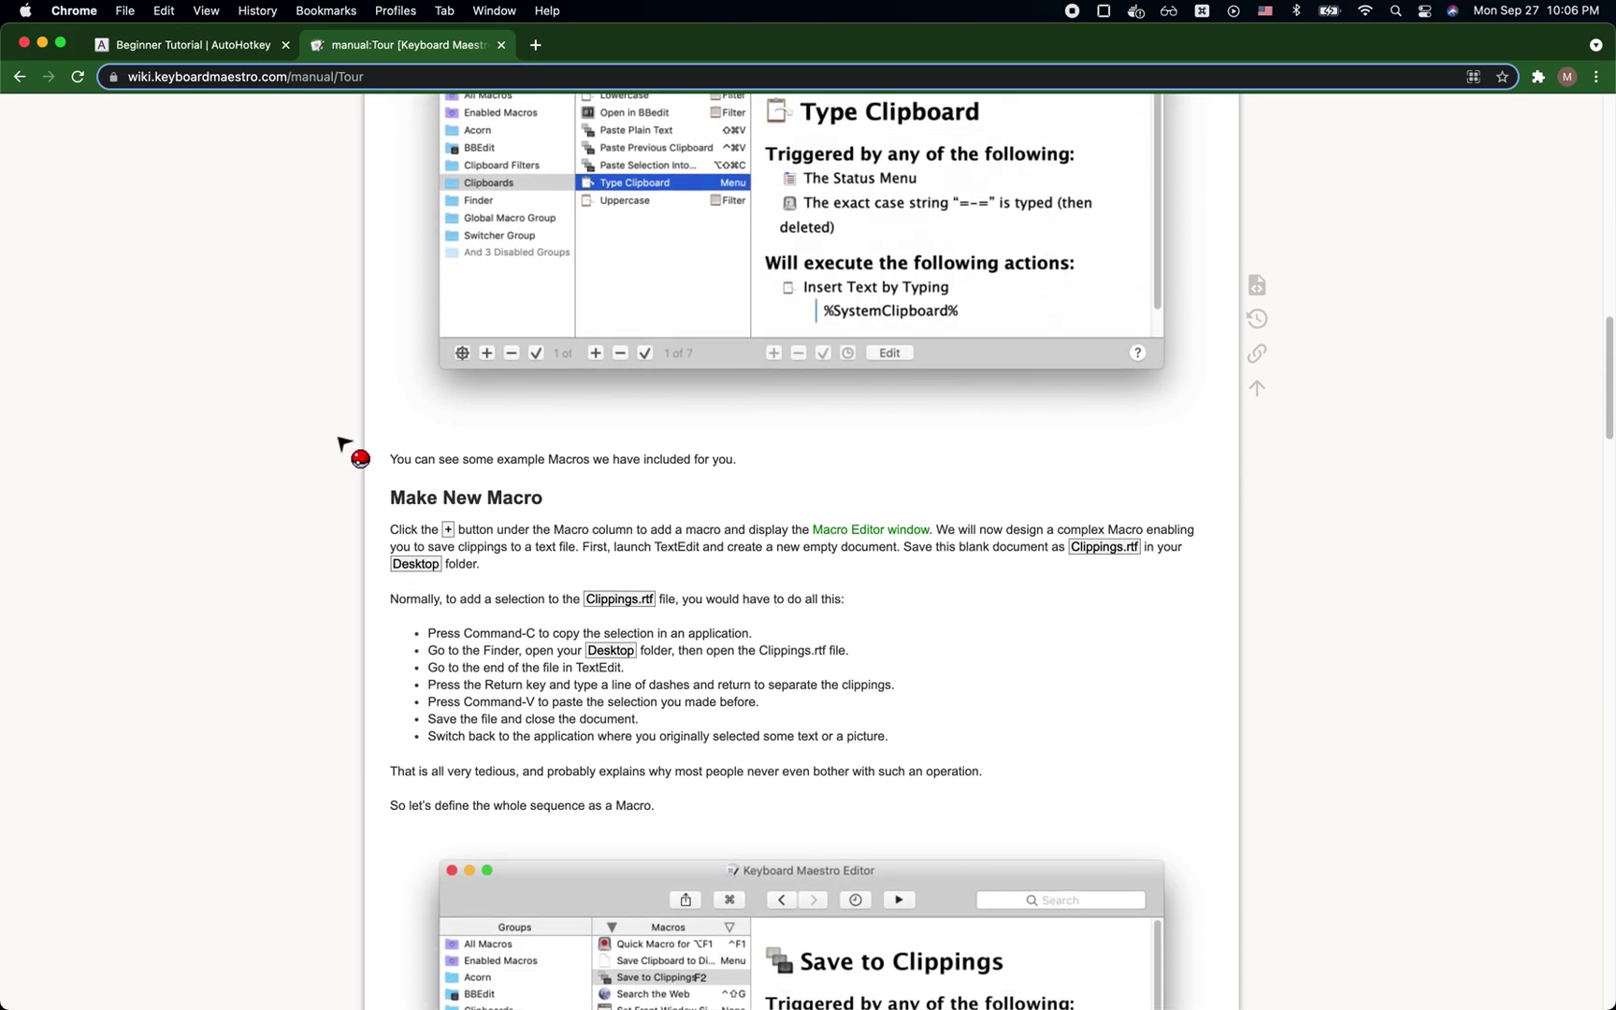
scroll(340, 440, up, 20)
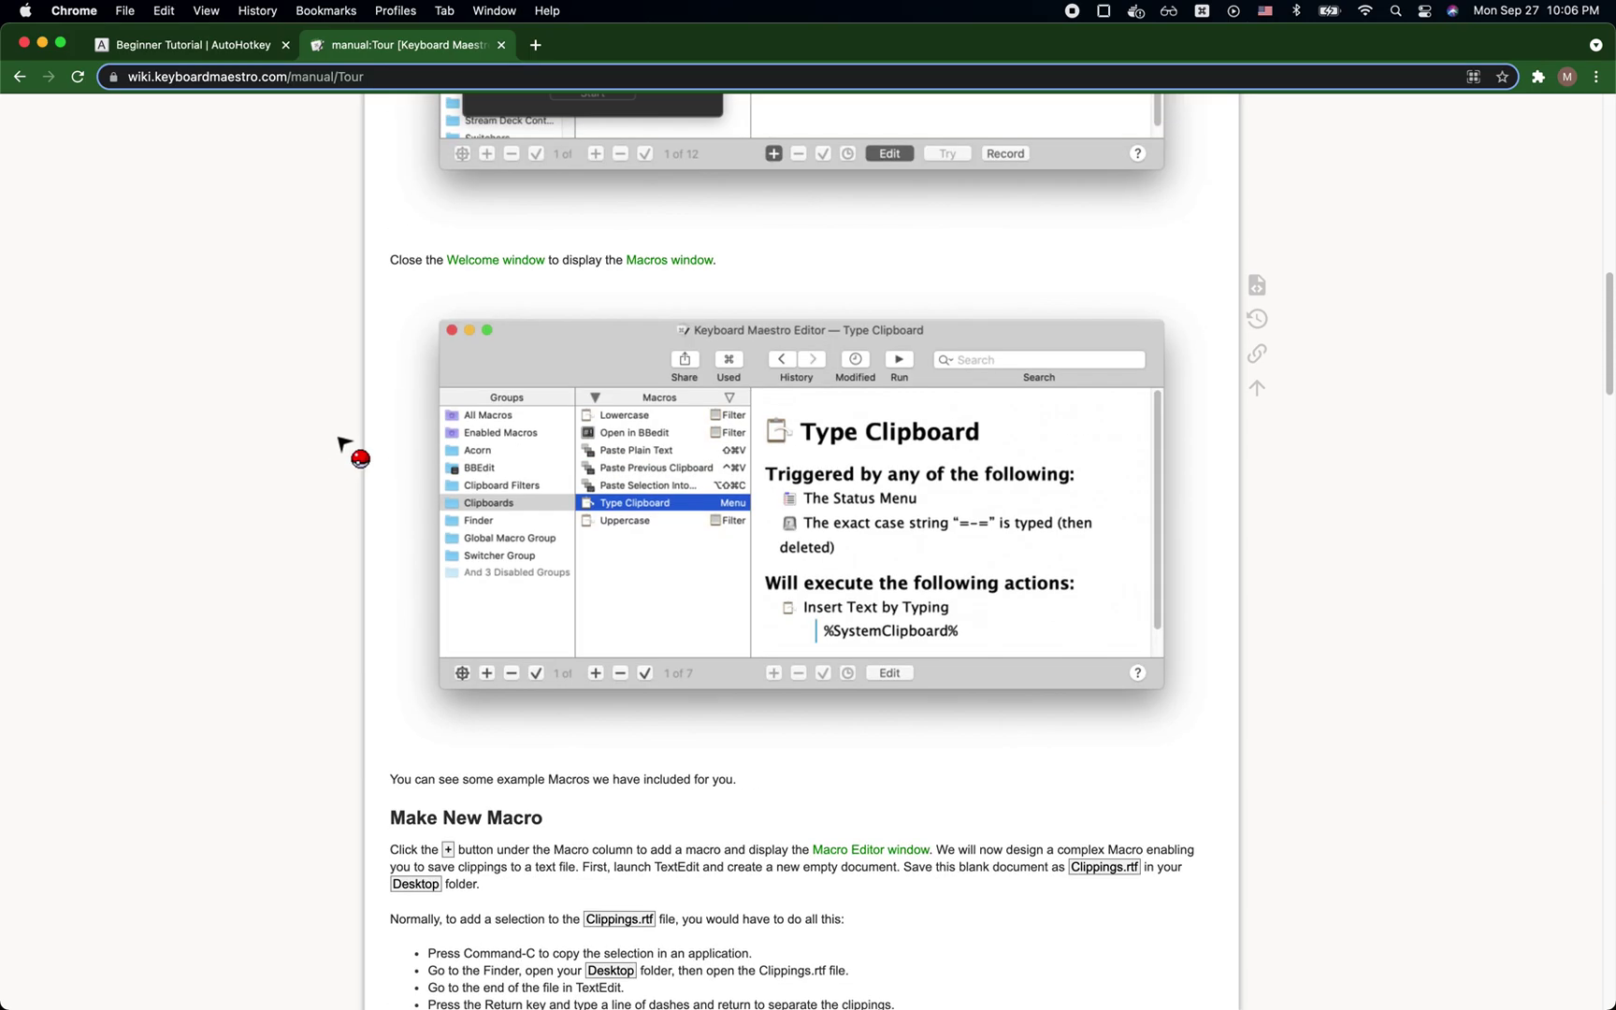
scroll(346, 463, up, 7)
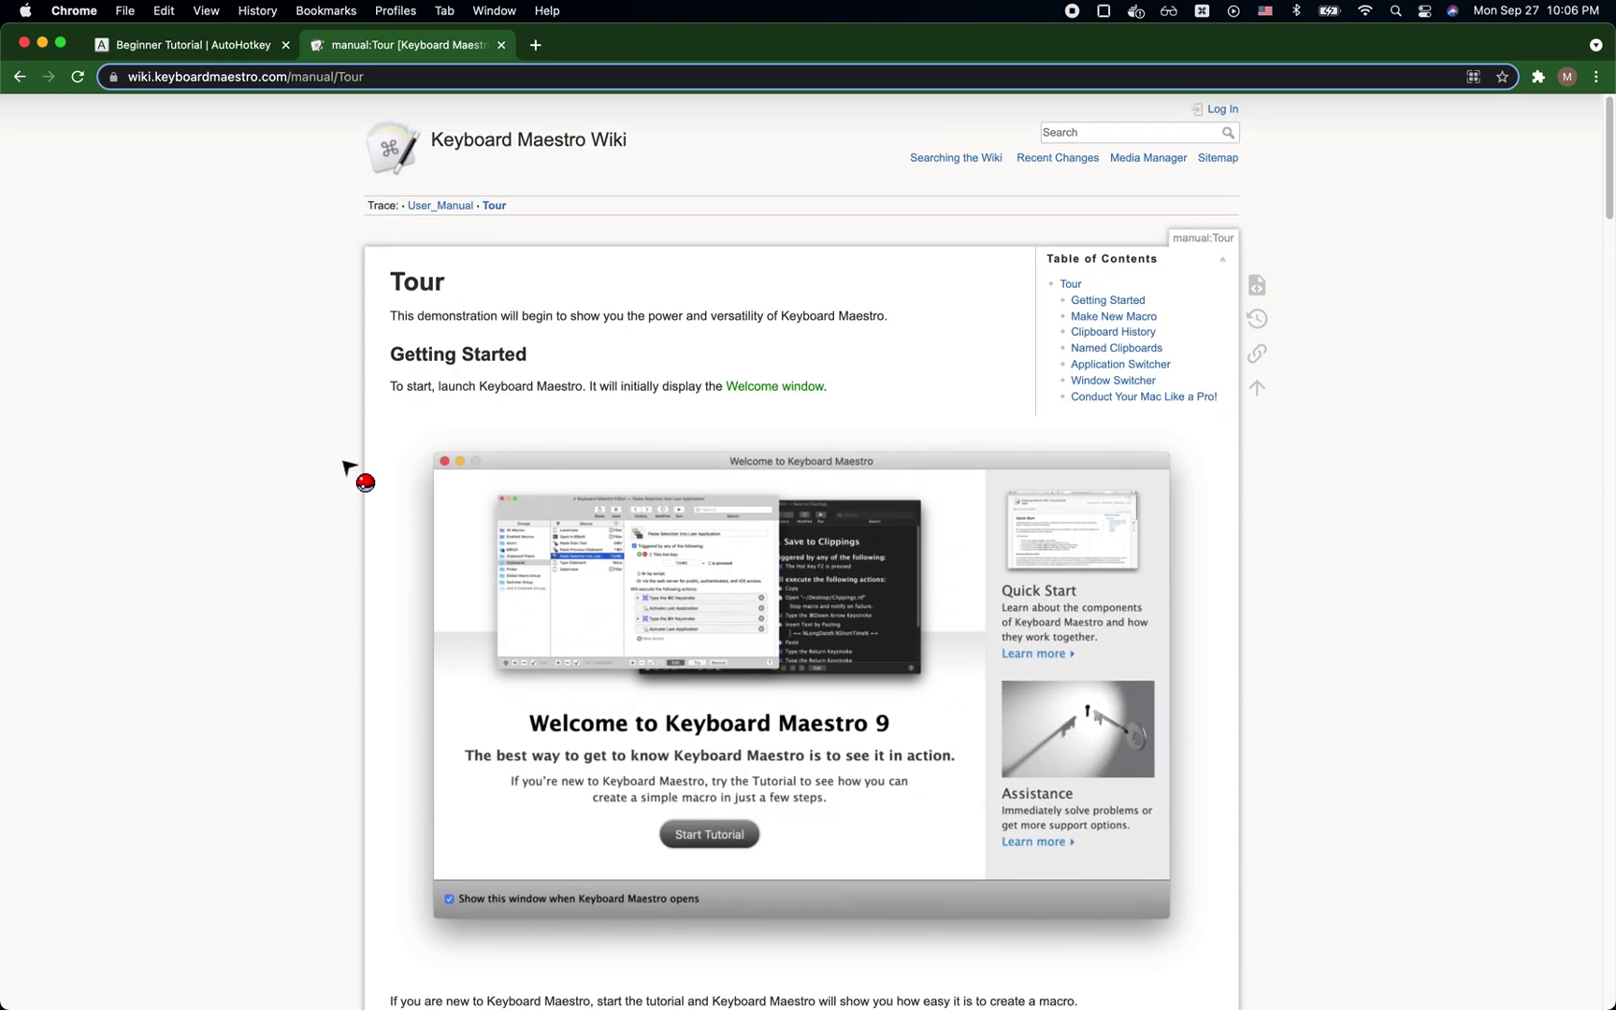
Examine the tour's Type Clipboard and Save to Clippings macro examples and continue to the Clipboard History section.
scroll(350, 471, down, 3)
scroll(360, 585, down, 9)
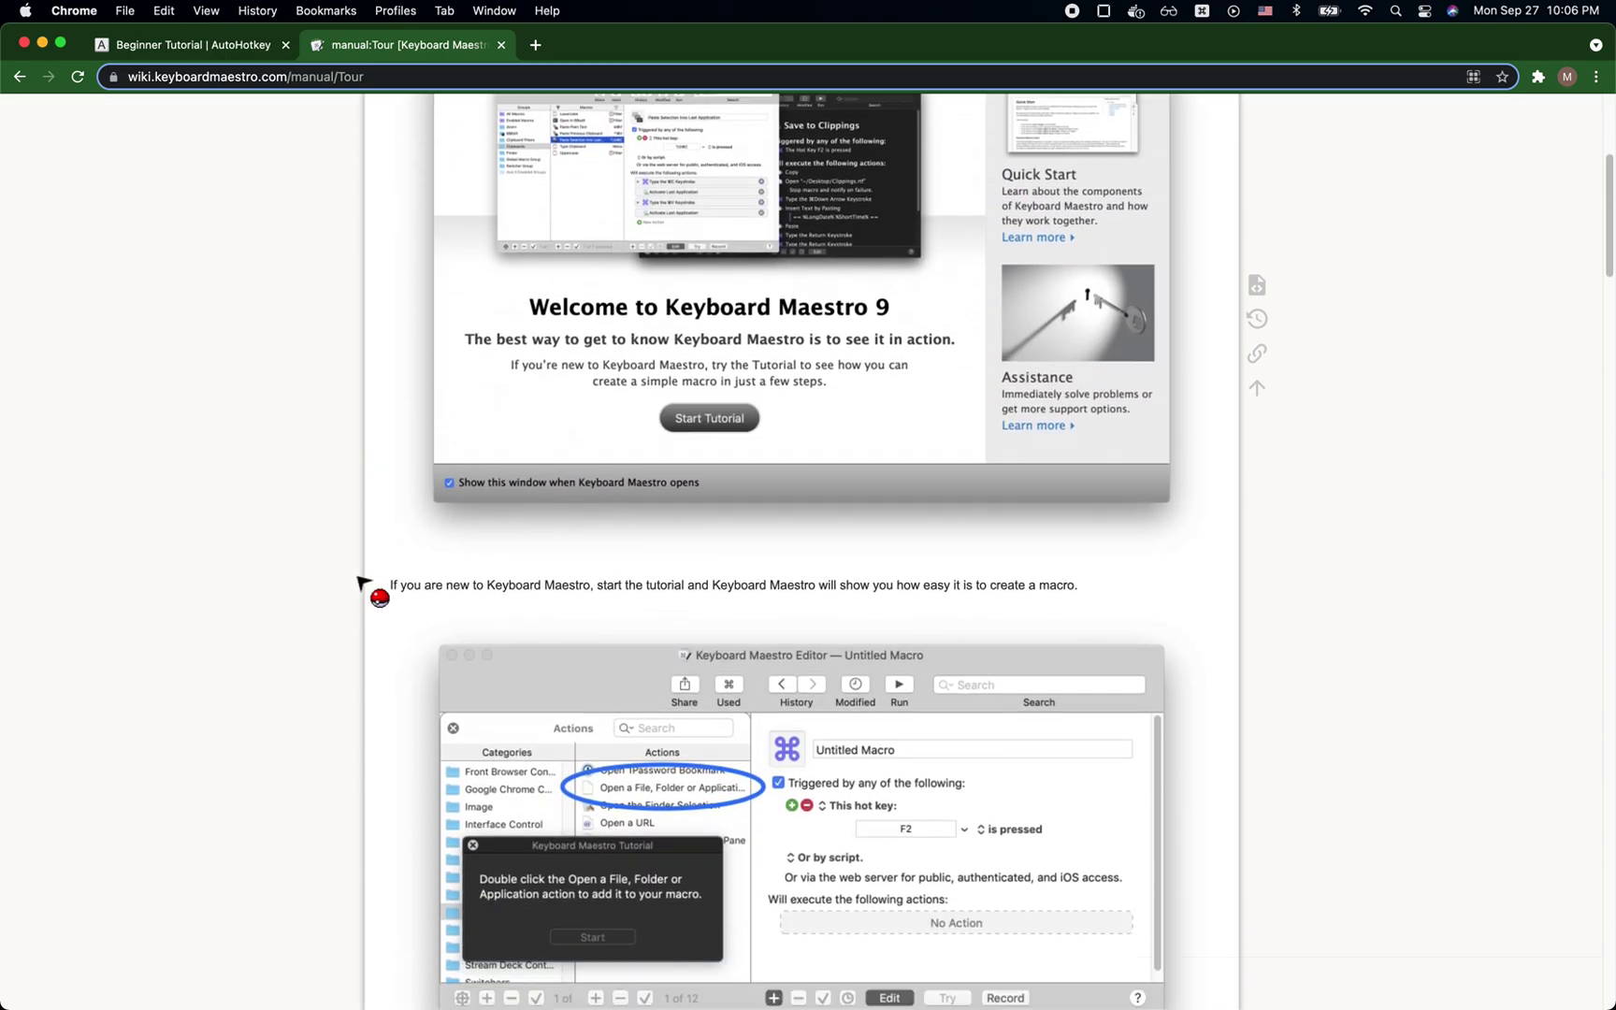
scroll(397, 685, down, 14)
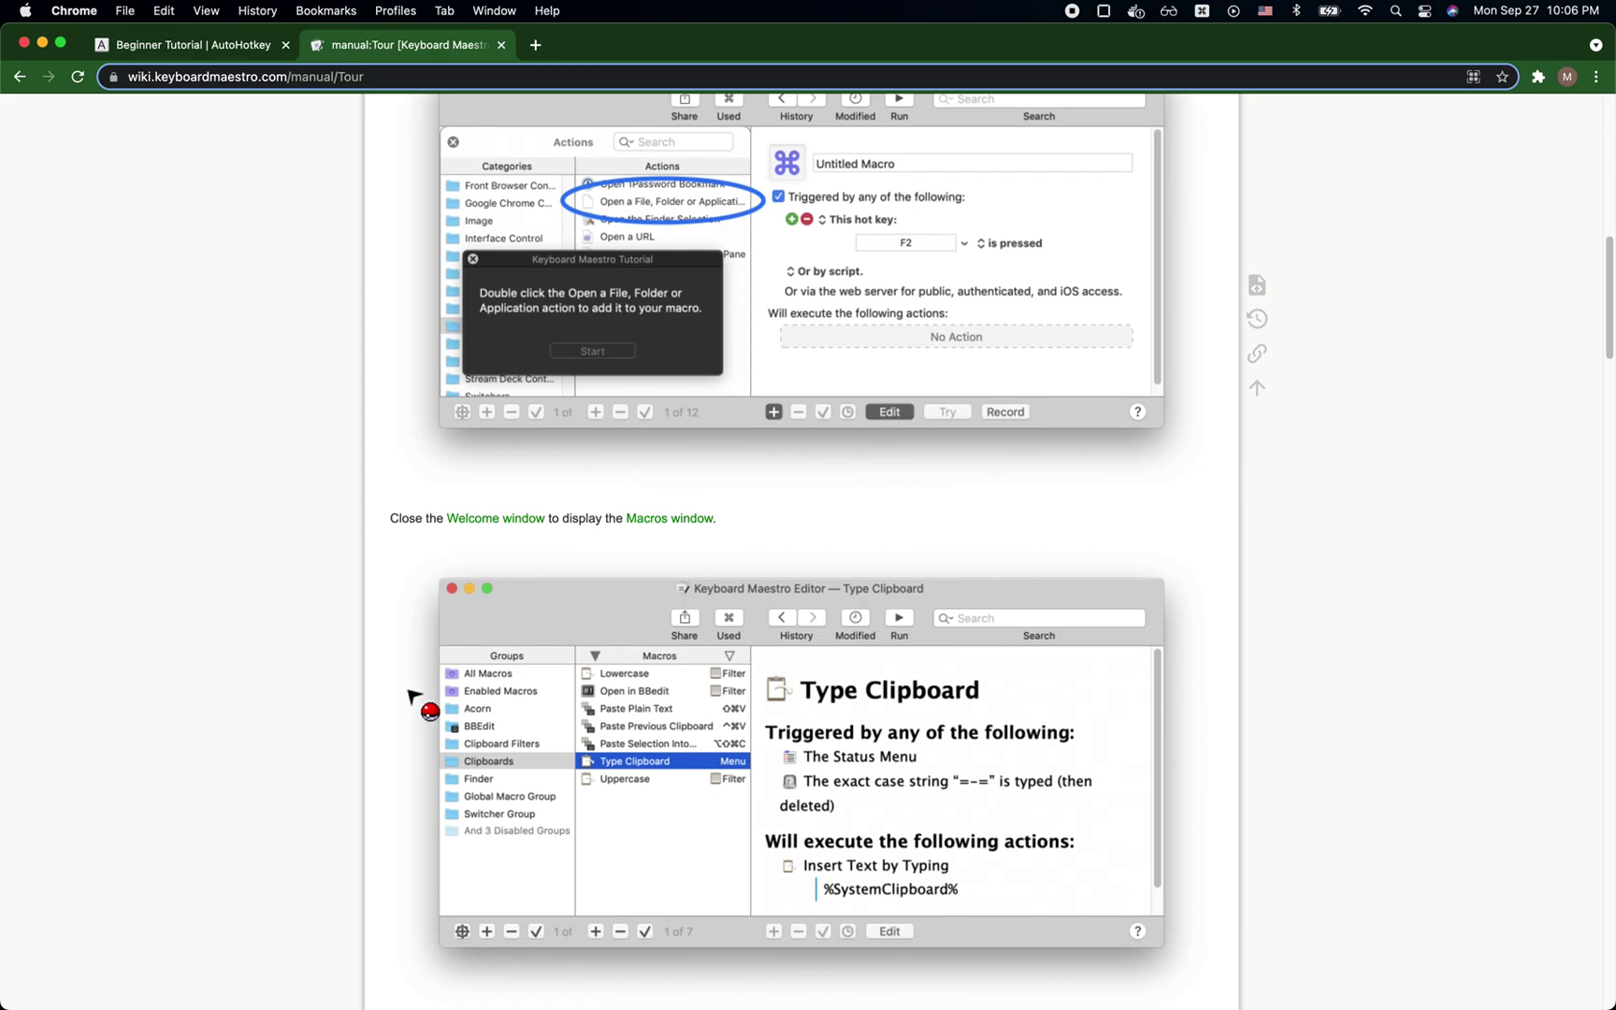
scroll(373, 711, down, 16)
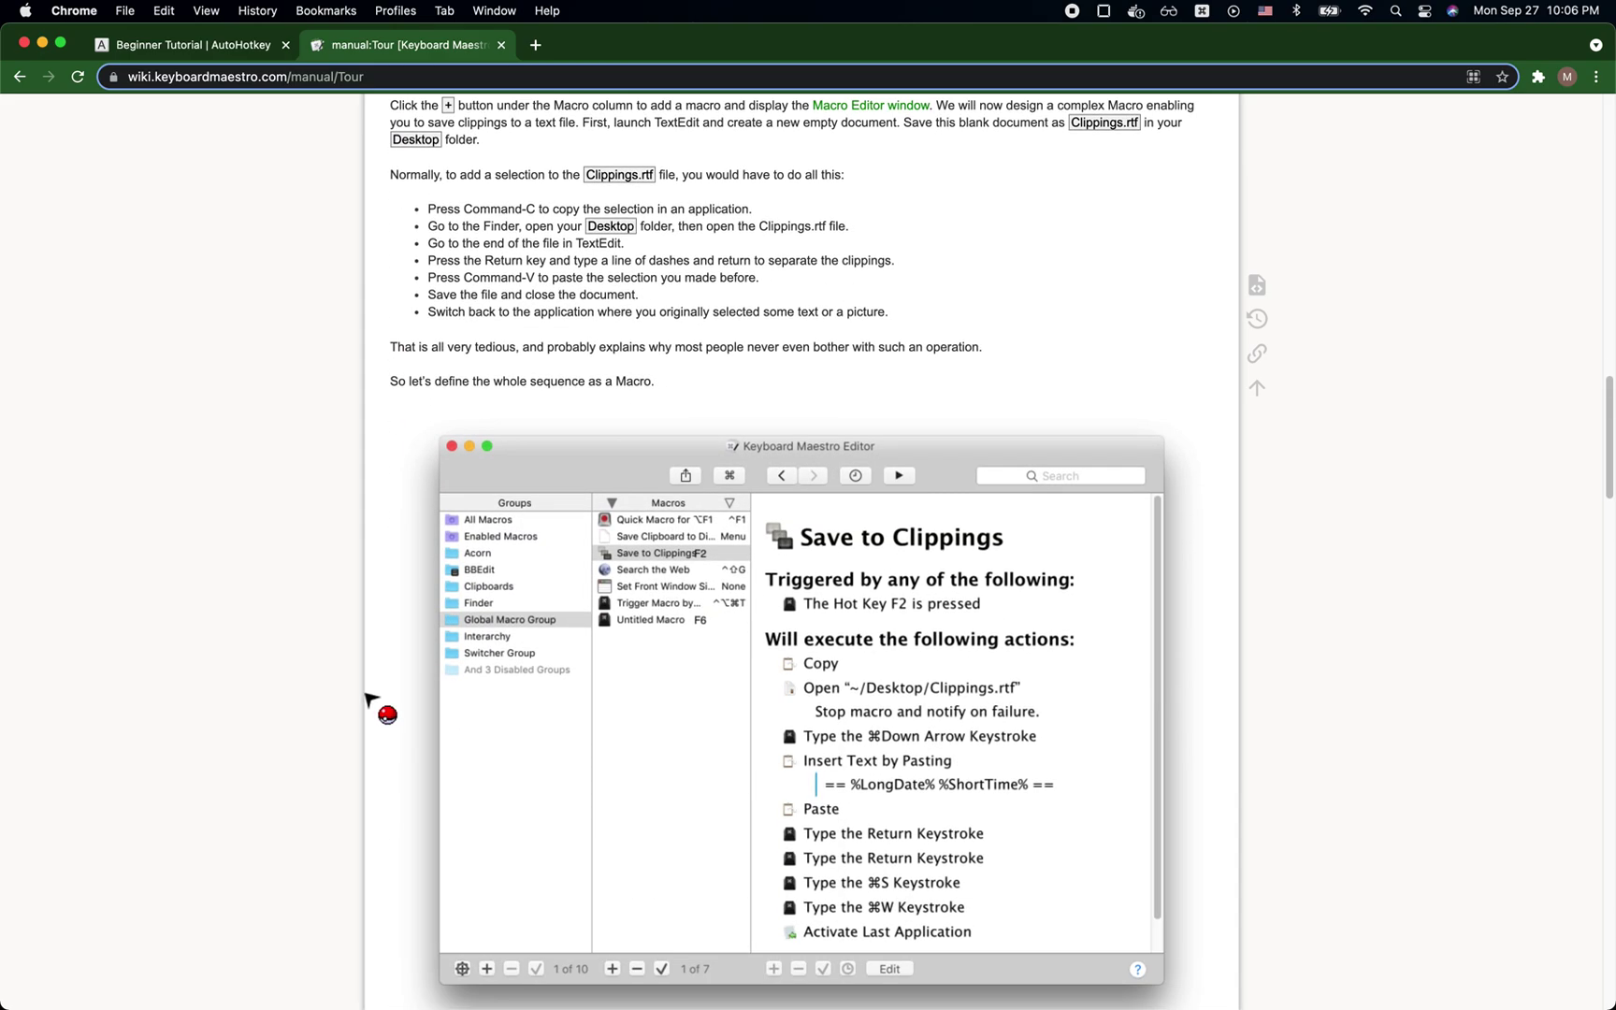
scroll(366, 696, down, 5)
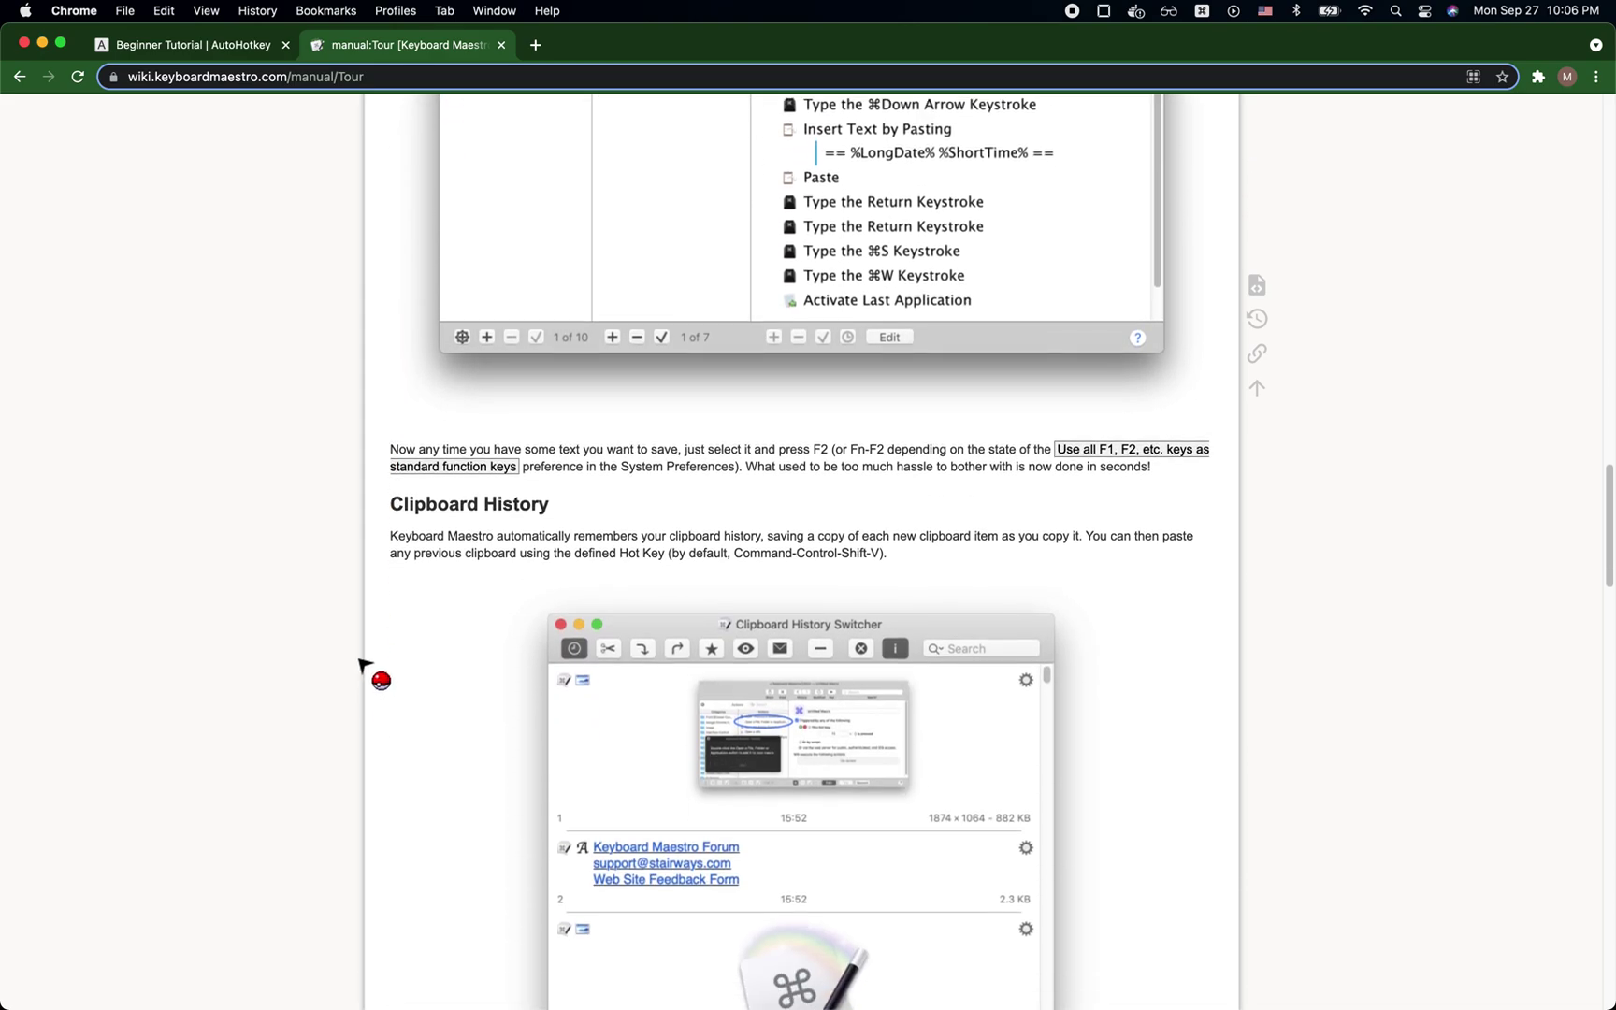
Switch to Keyboard Maestro and inspect the thumbs-down (⌥⇧H) and ⌥⇧B emoji macros in the emote layer group.
key(super+Tab)
key(super+Tab)
key(super+Tab)
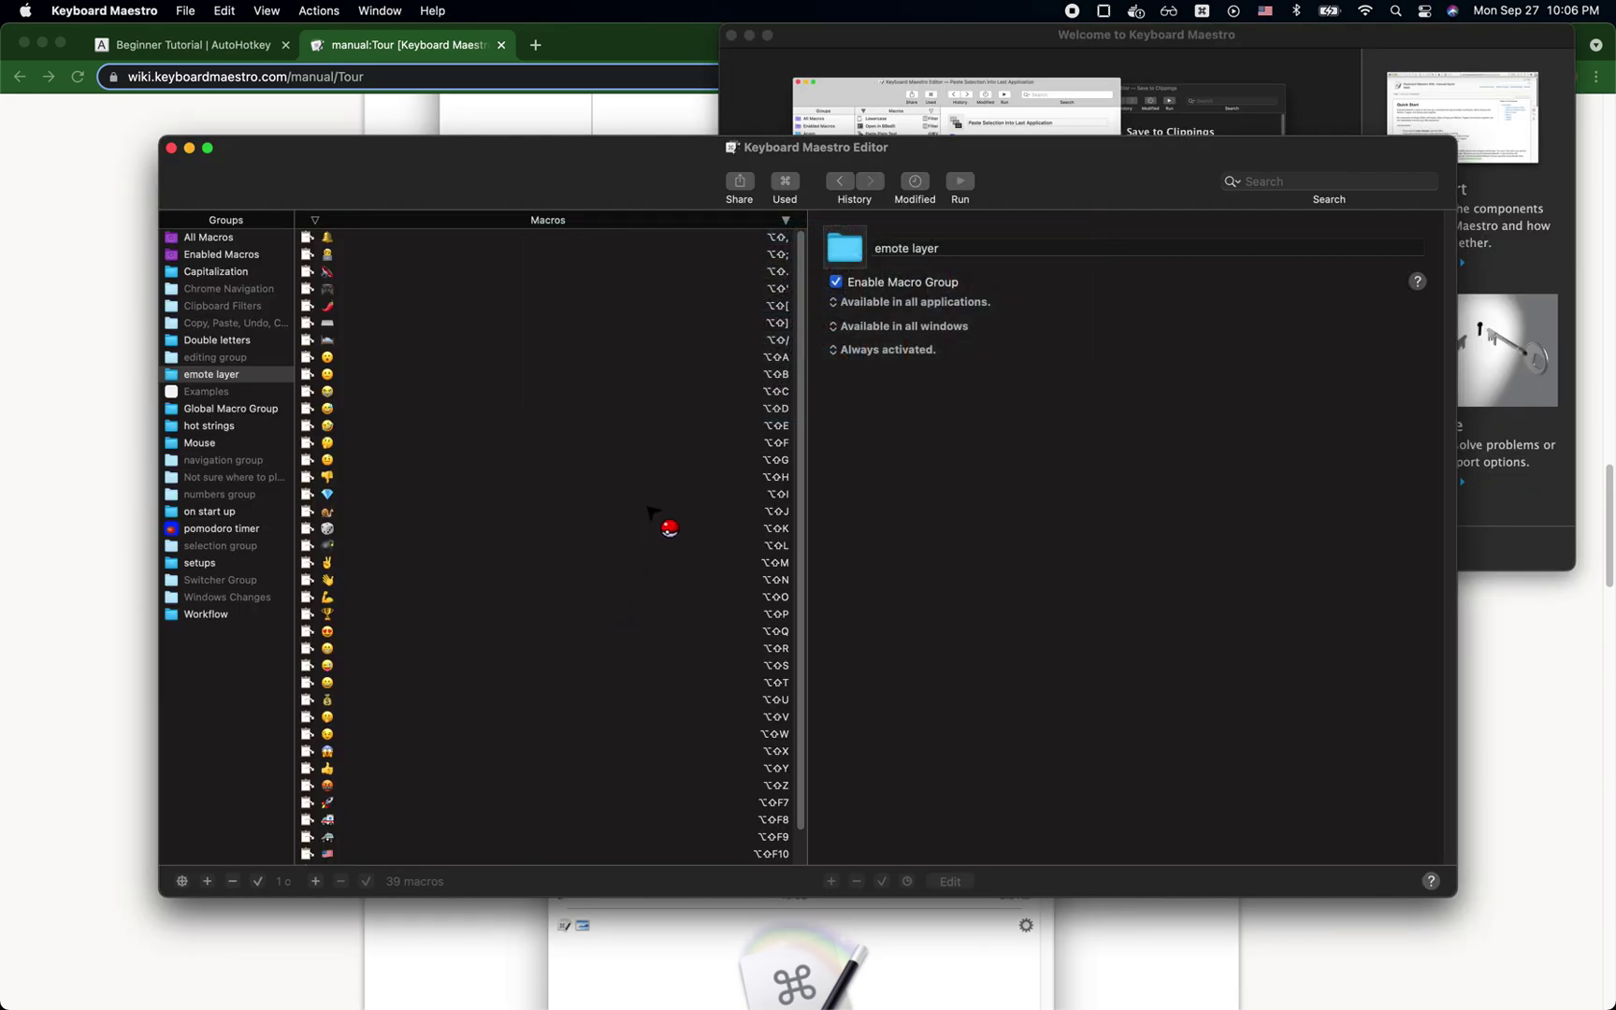
scroll(400, 457, down, 2)
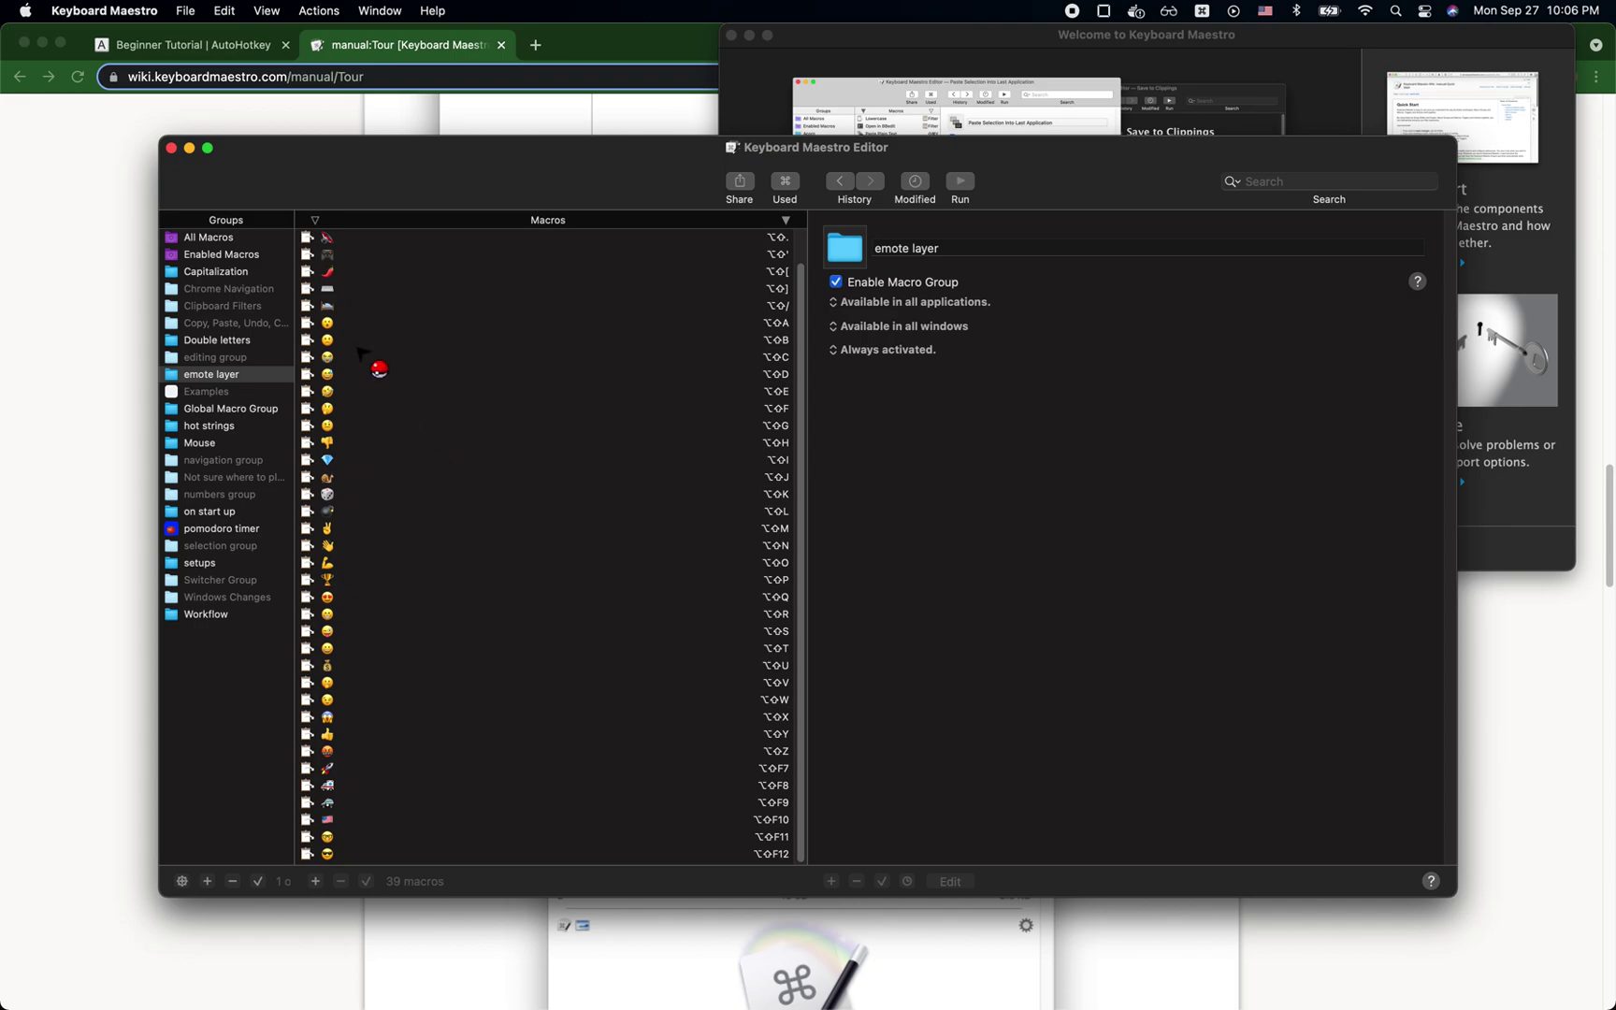
drag(419, 155, 379, 131)
click(388, 418)
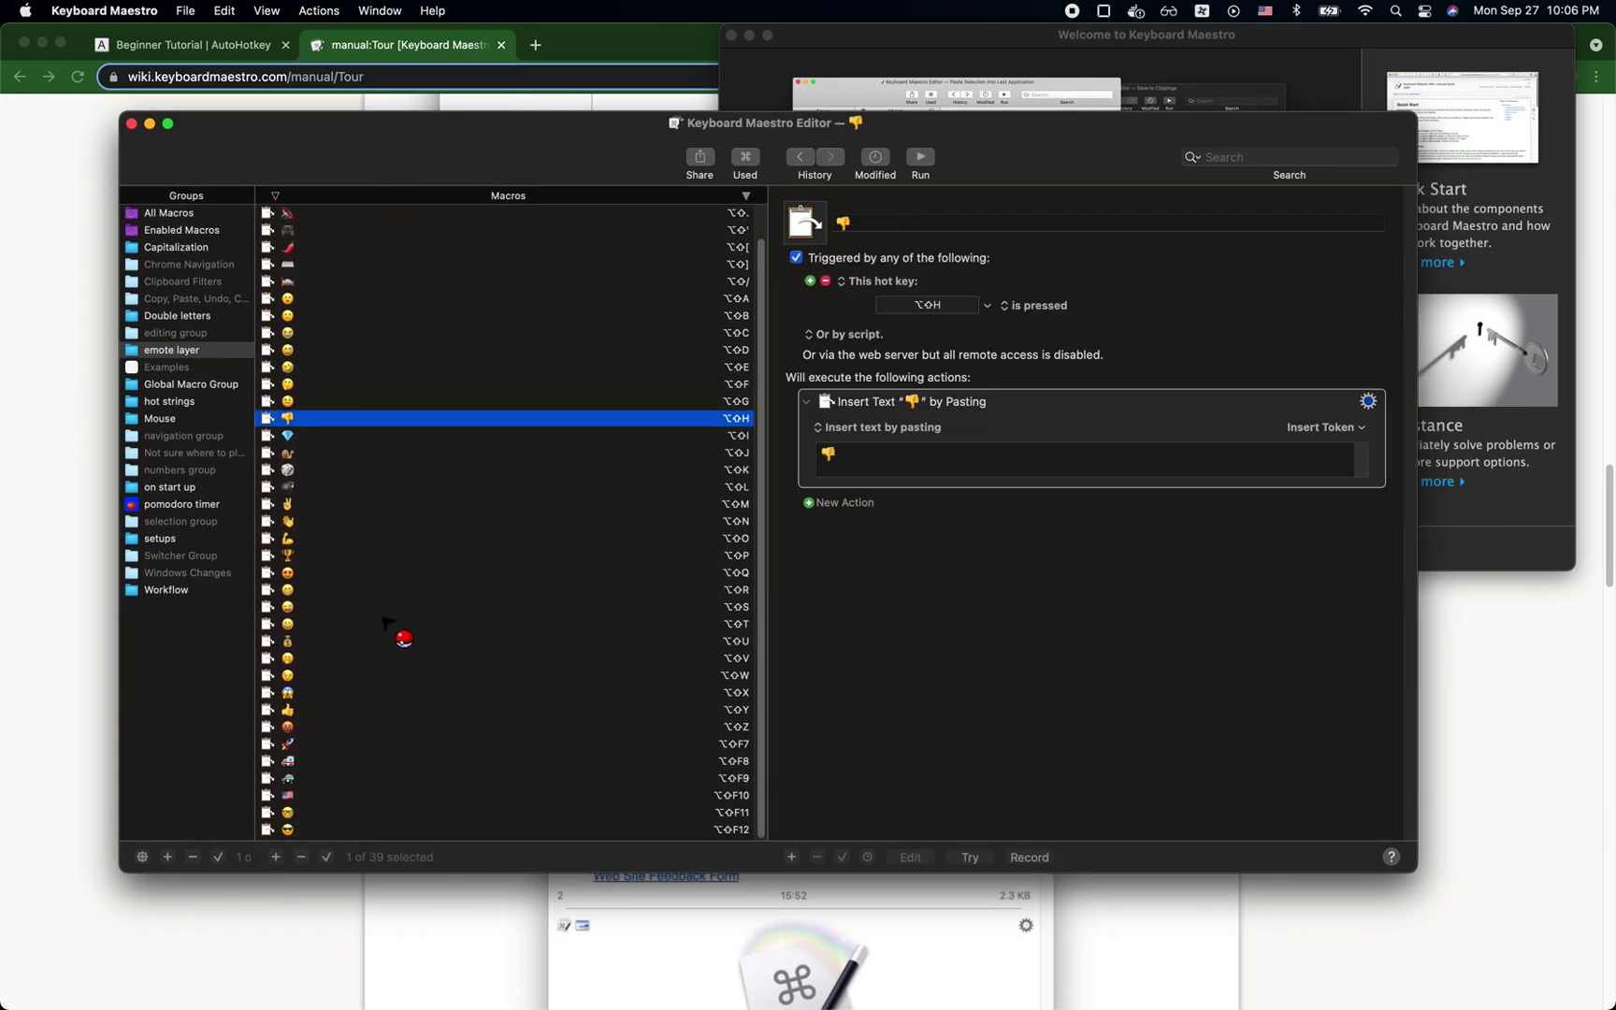
click(424, 322)
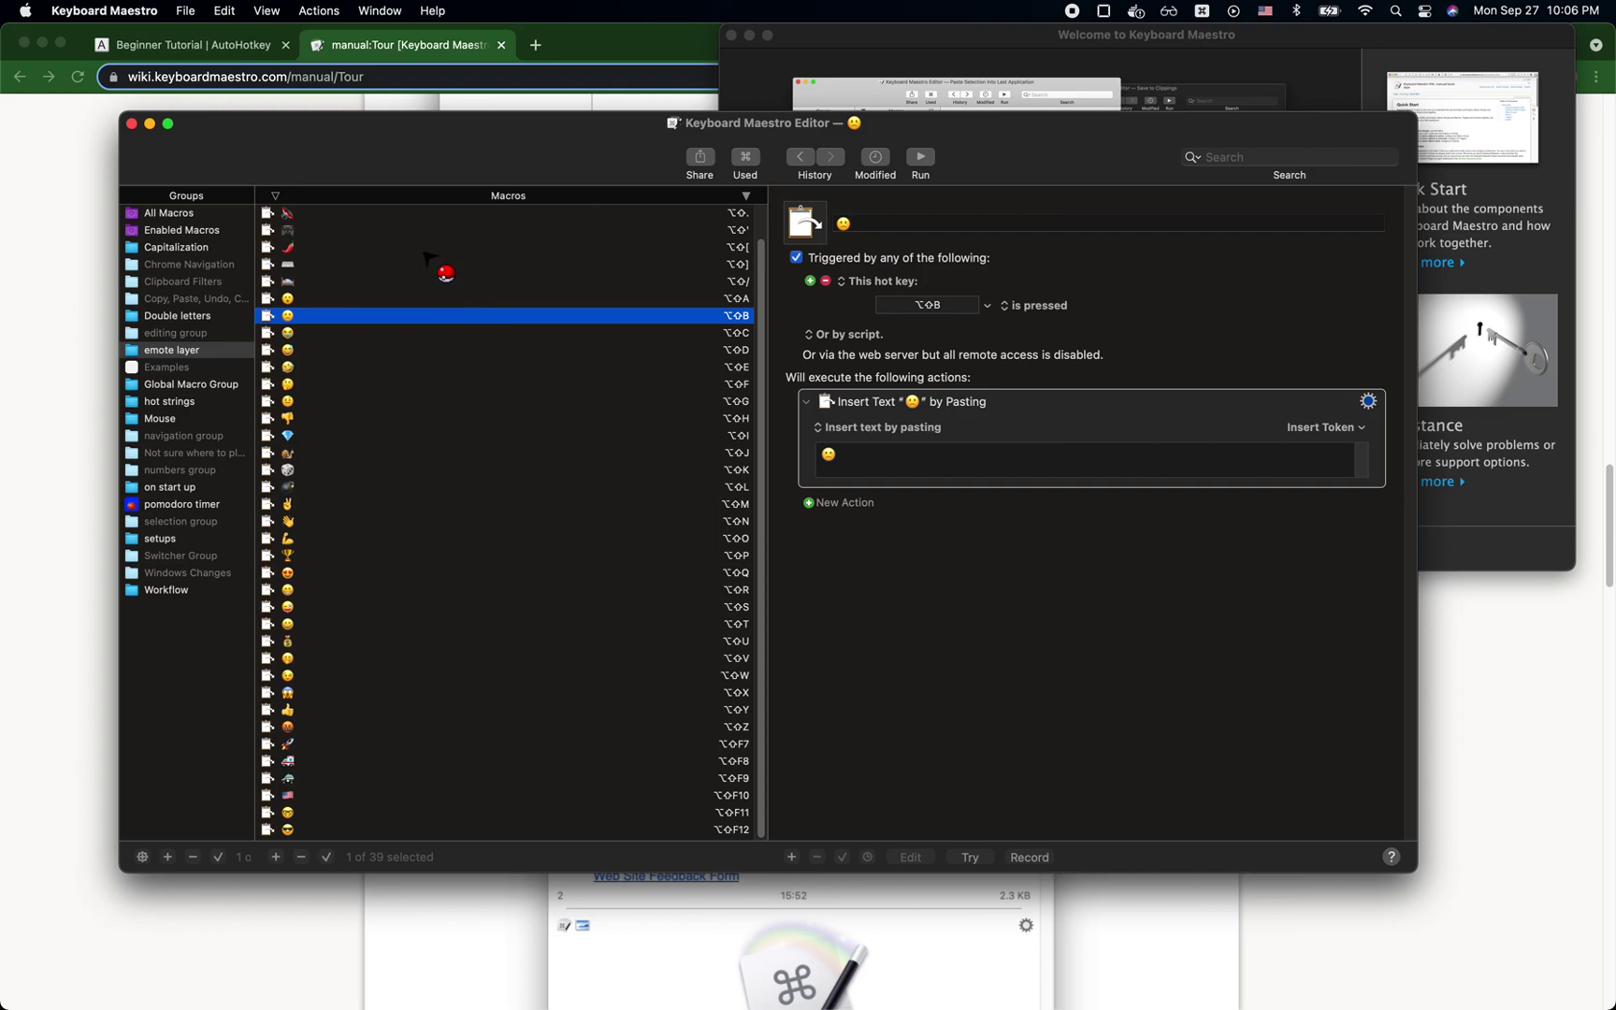
Go through further emoji macros in the emote layer group, examining each one's hotkey and its Insert Text by Pasting action.
key(Up)
key(Up)
key(Up)
key(Up)
key(Up)
key(Up)
key(Down)
key(Down)
key(Down)
key(Down)
key(Down)
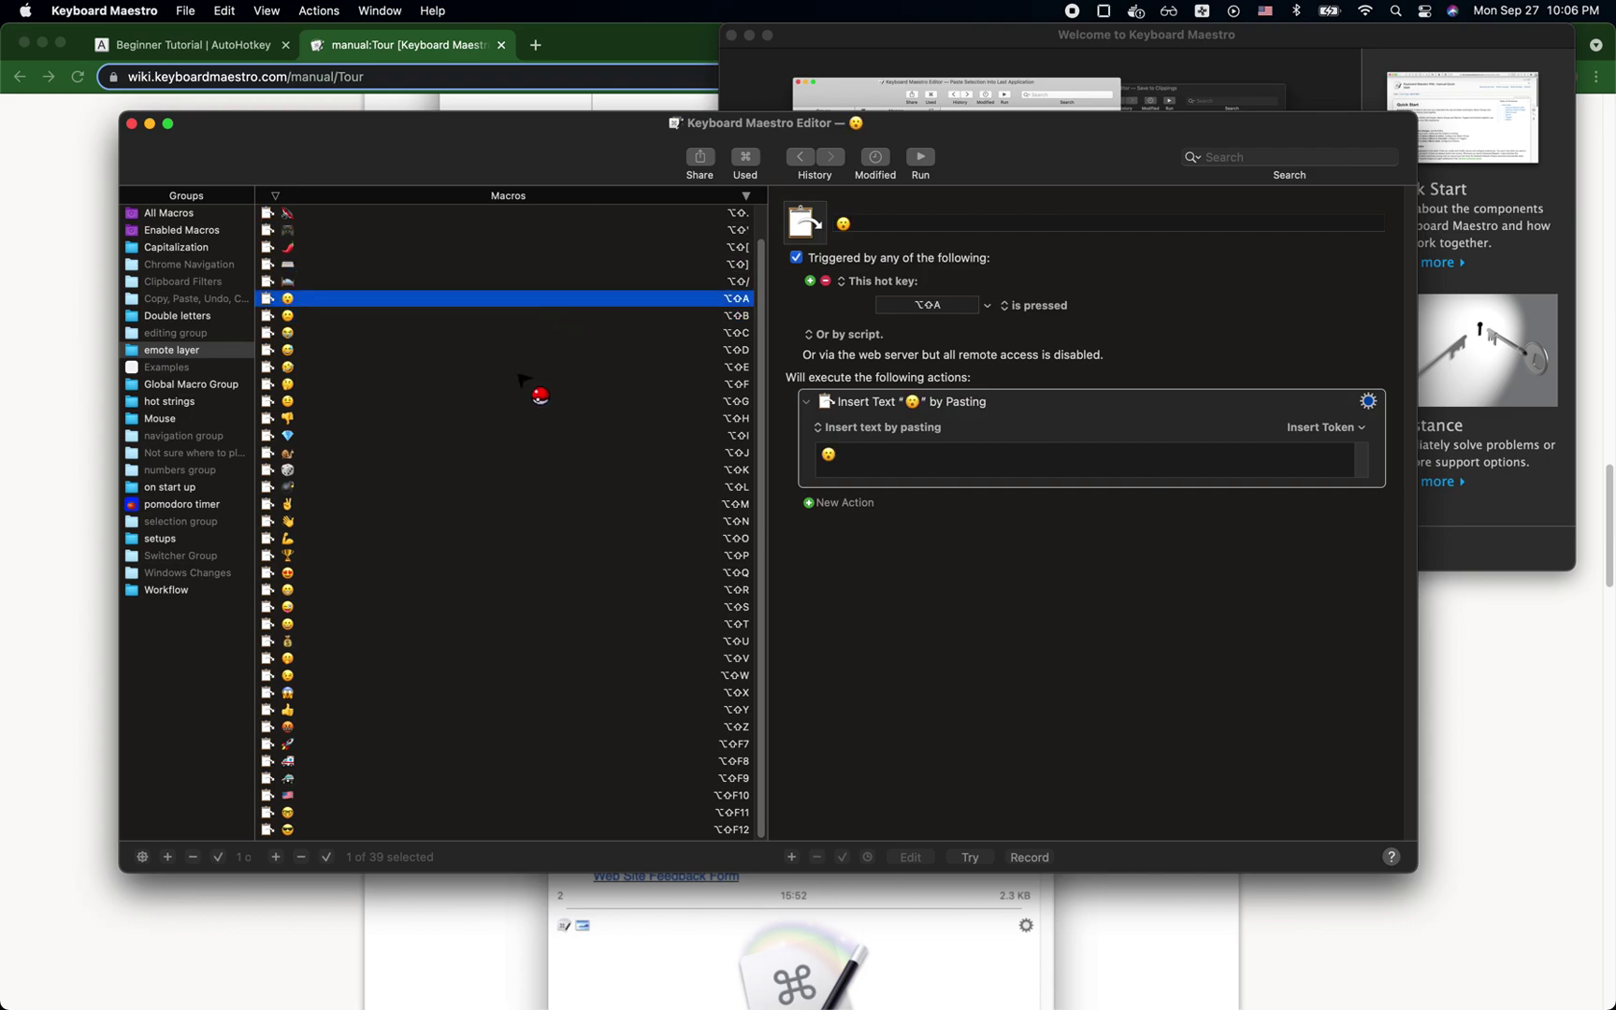
key(Down)
key(Down)
key(Down)
key(Down)
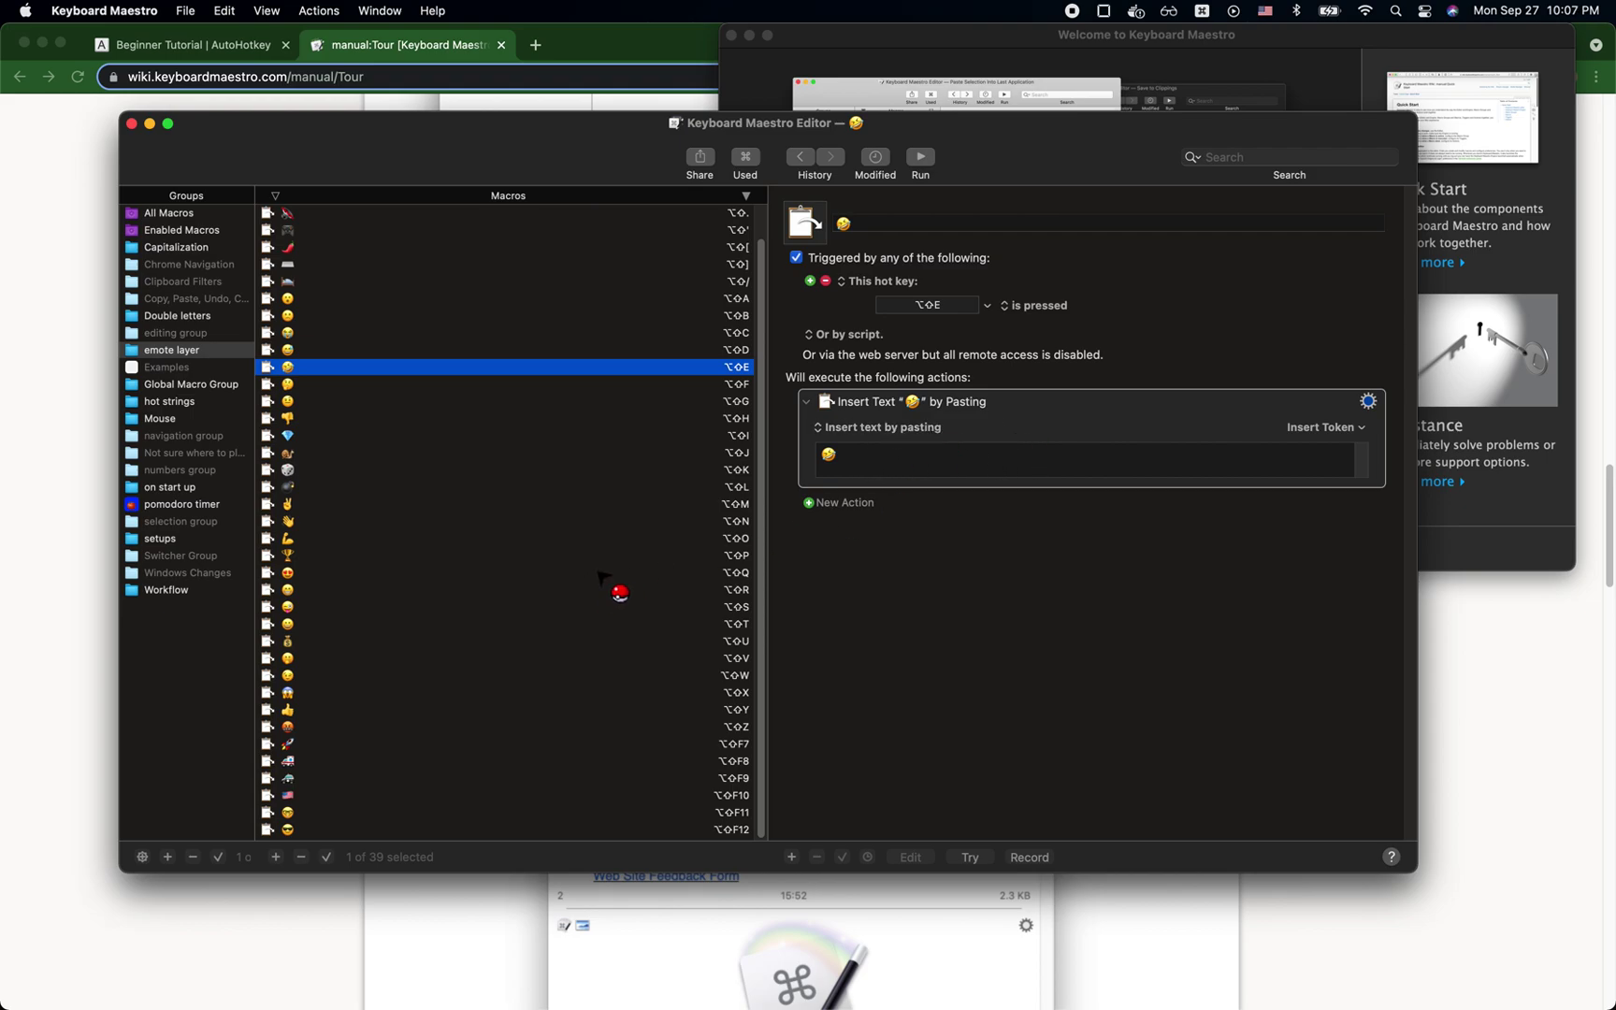
key(Down)
key(Down)
key(Up)
key(Up)
click(334, 786)
click(420, 658)
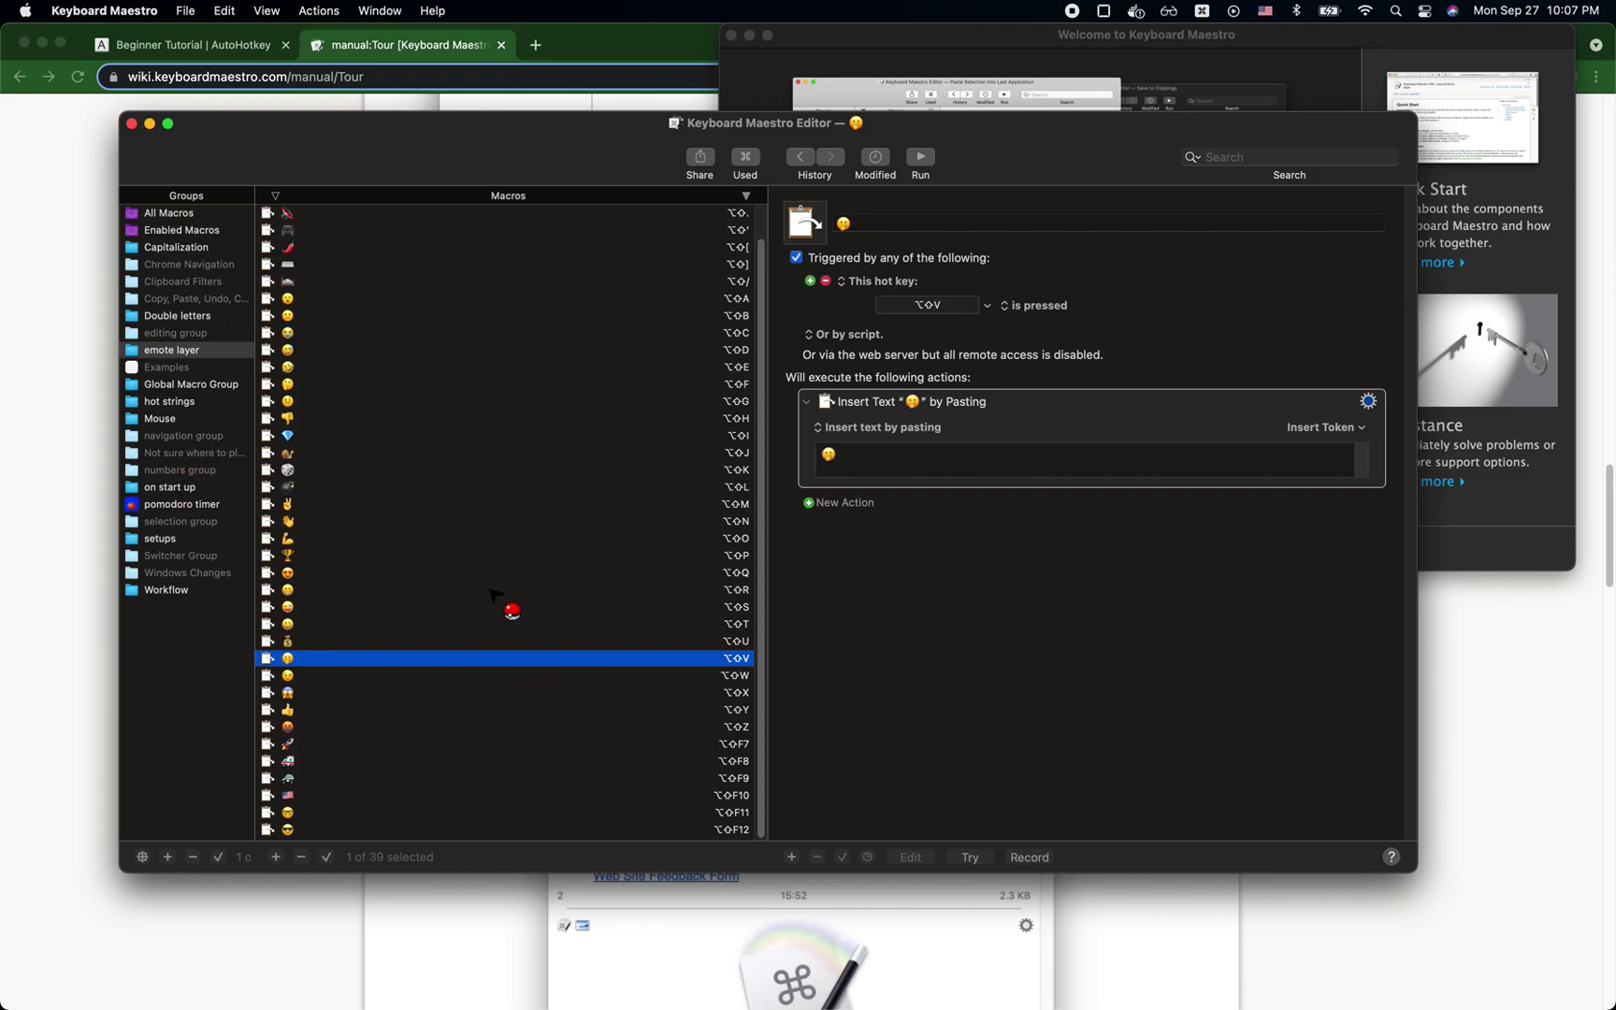
click(493, 590)
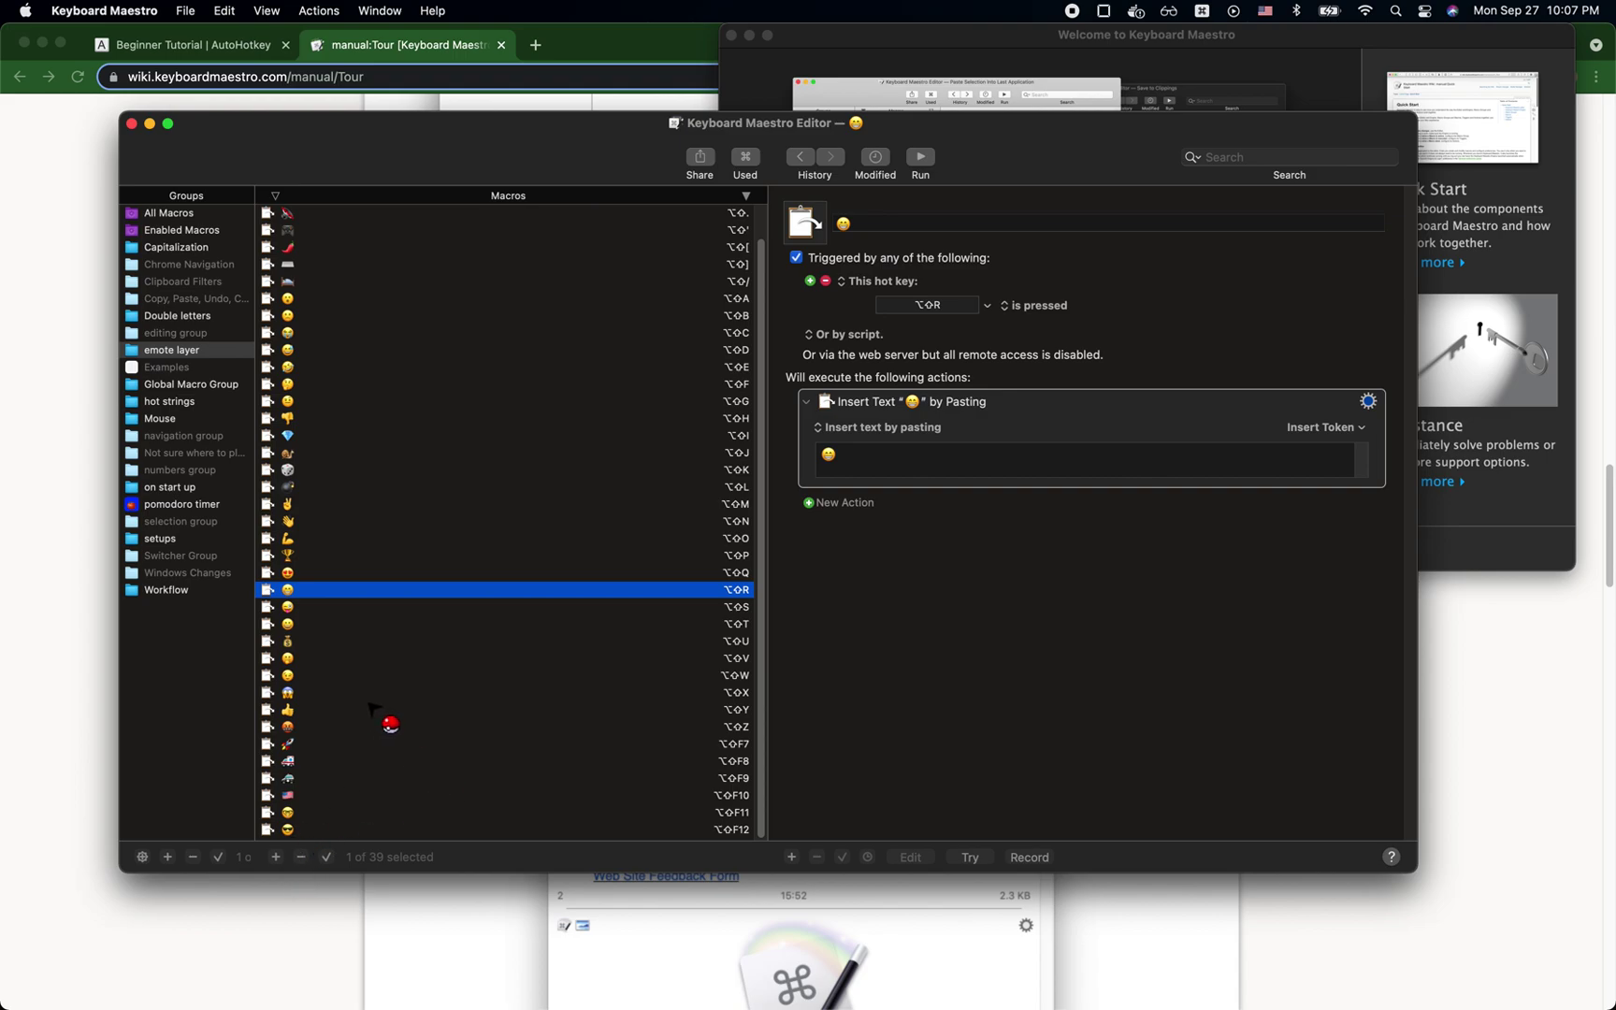
Create a new macro in the emote layer group and give it a Typed String Trigger for hi.
scroll(350, 756, up, 1)
scroll(349, 756, down, 1)
click(276, 857)
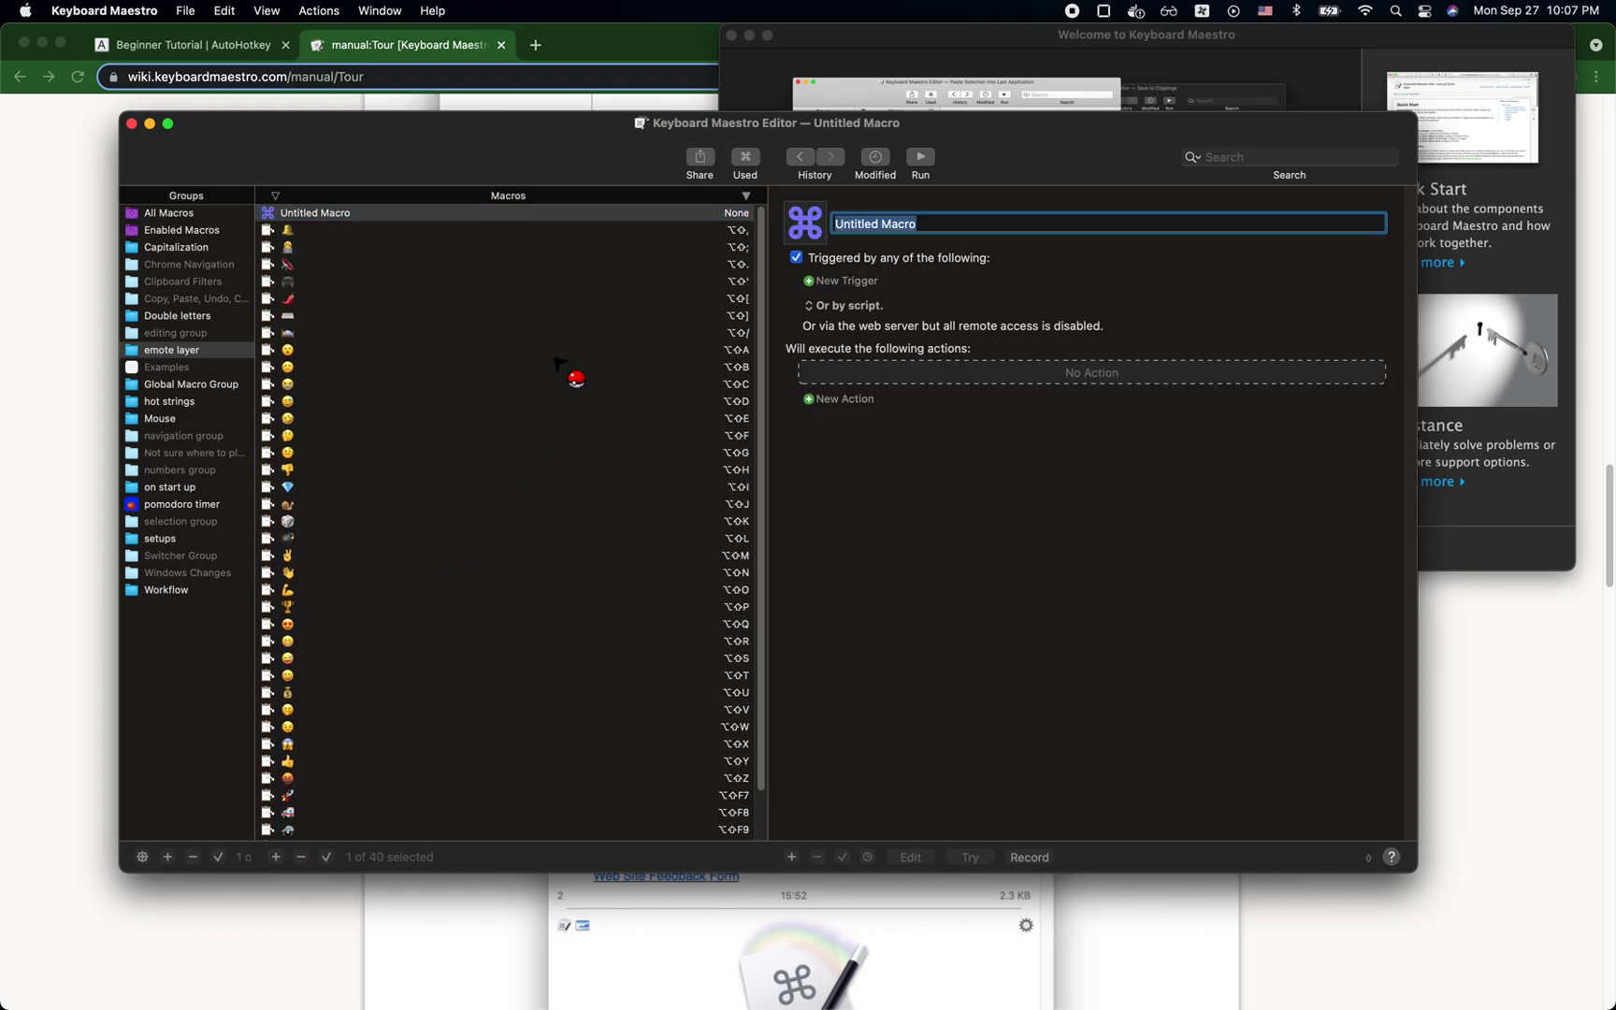
click(842, 280)
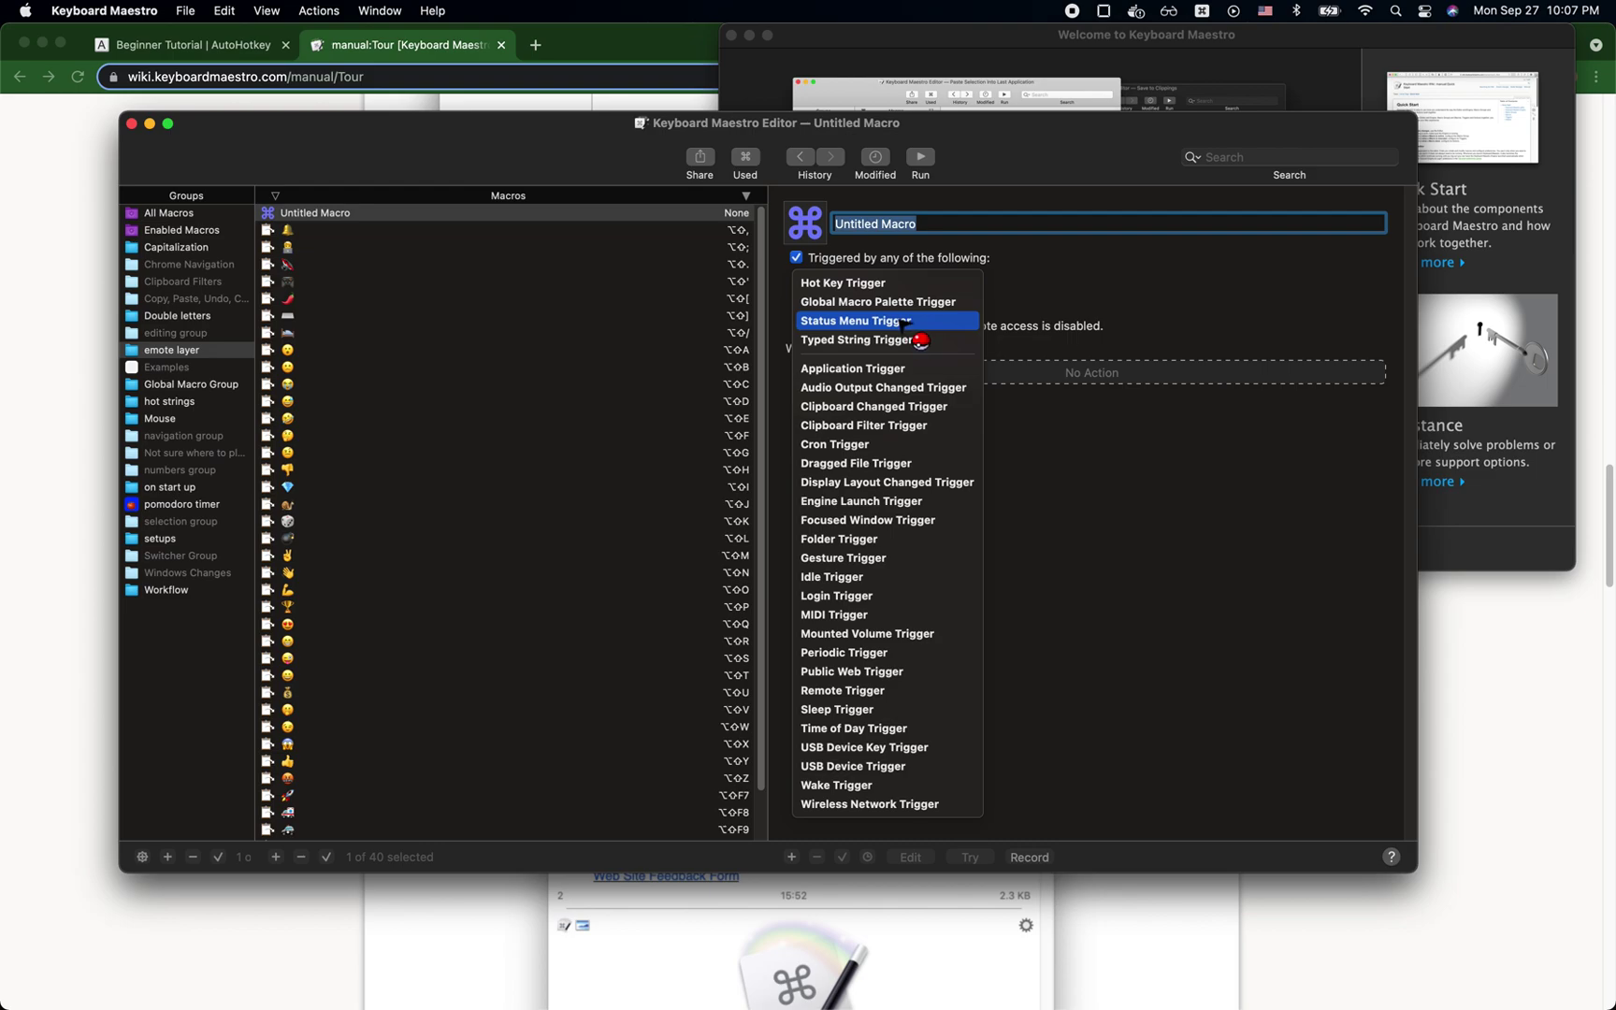
click(891, 341)
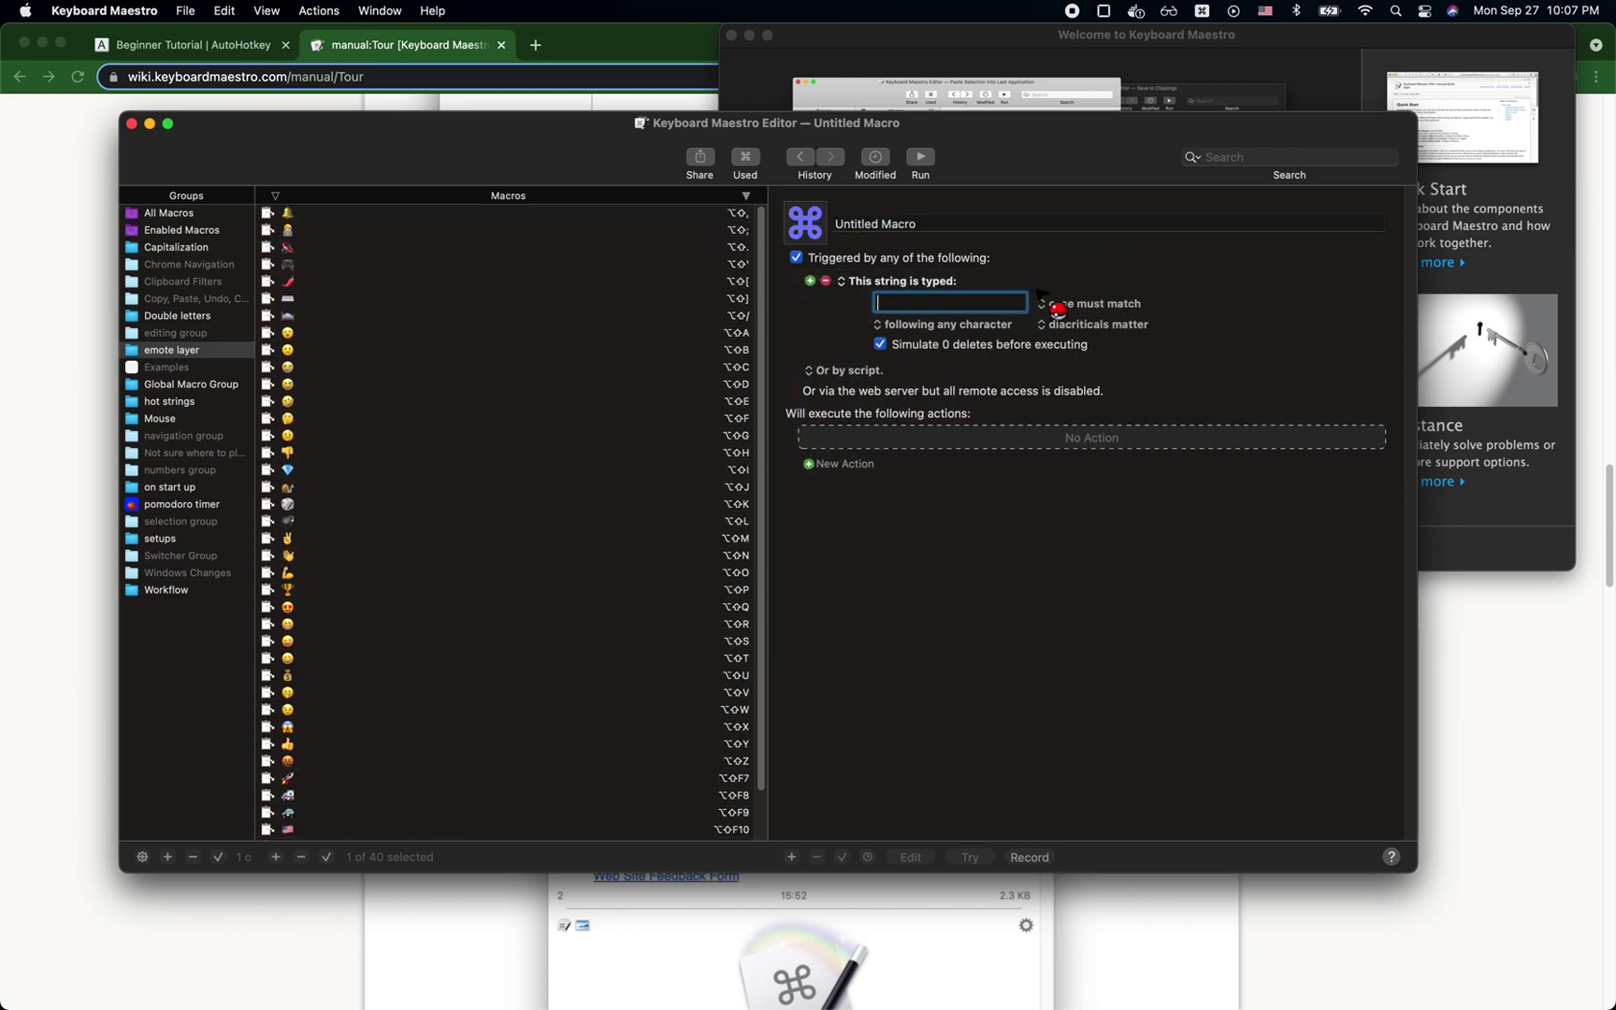
text(hi)
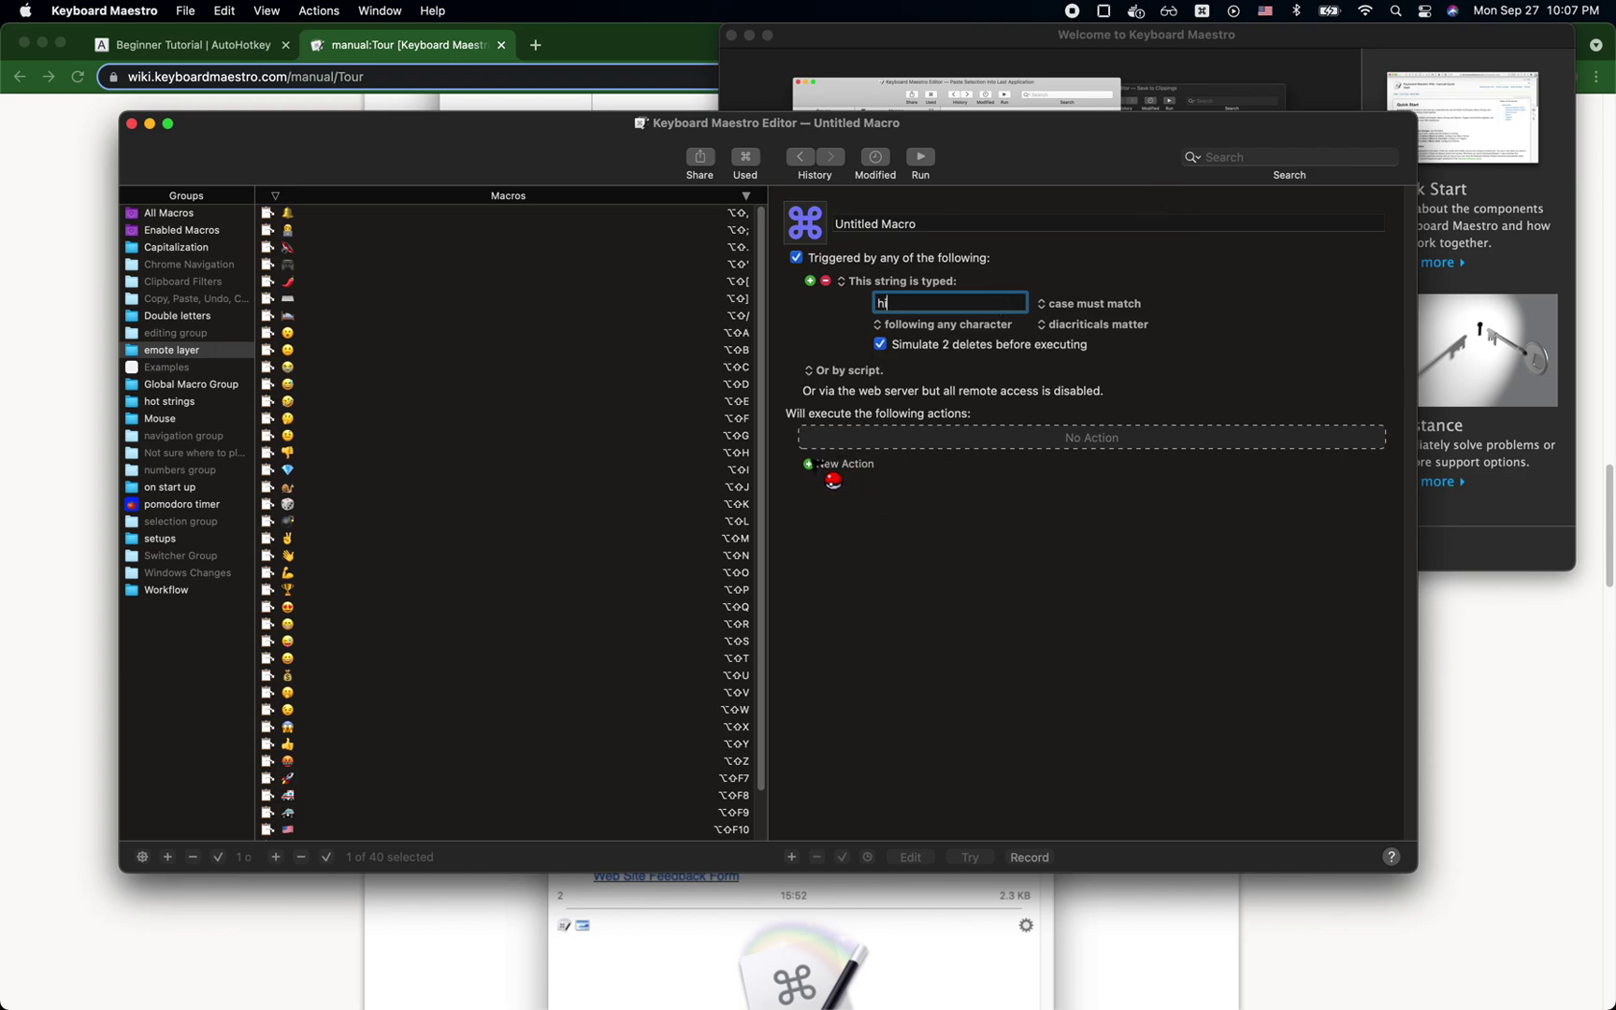
Find the text actions and add an Insert Text by Pasting action that inserts "hello dygmates" to the macro.
click(810, 464)
scroll(618, 542, down, 3)
scroll(617, 523, up, 3)
click(678, 202)
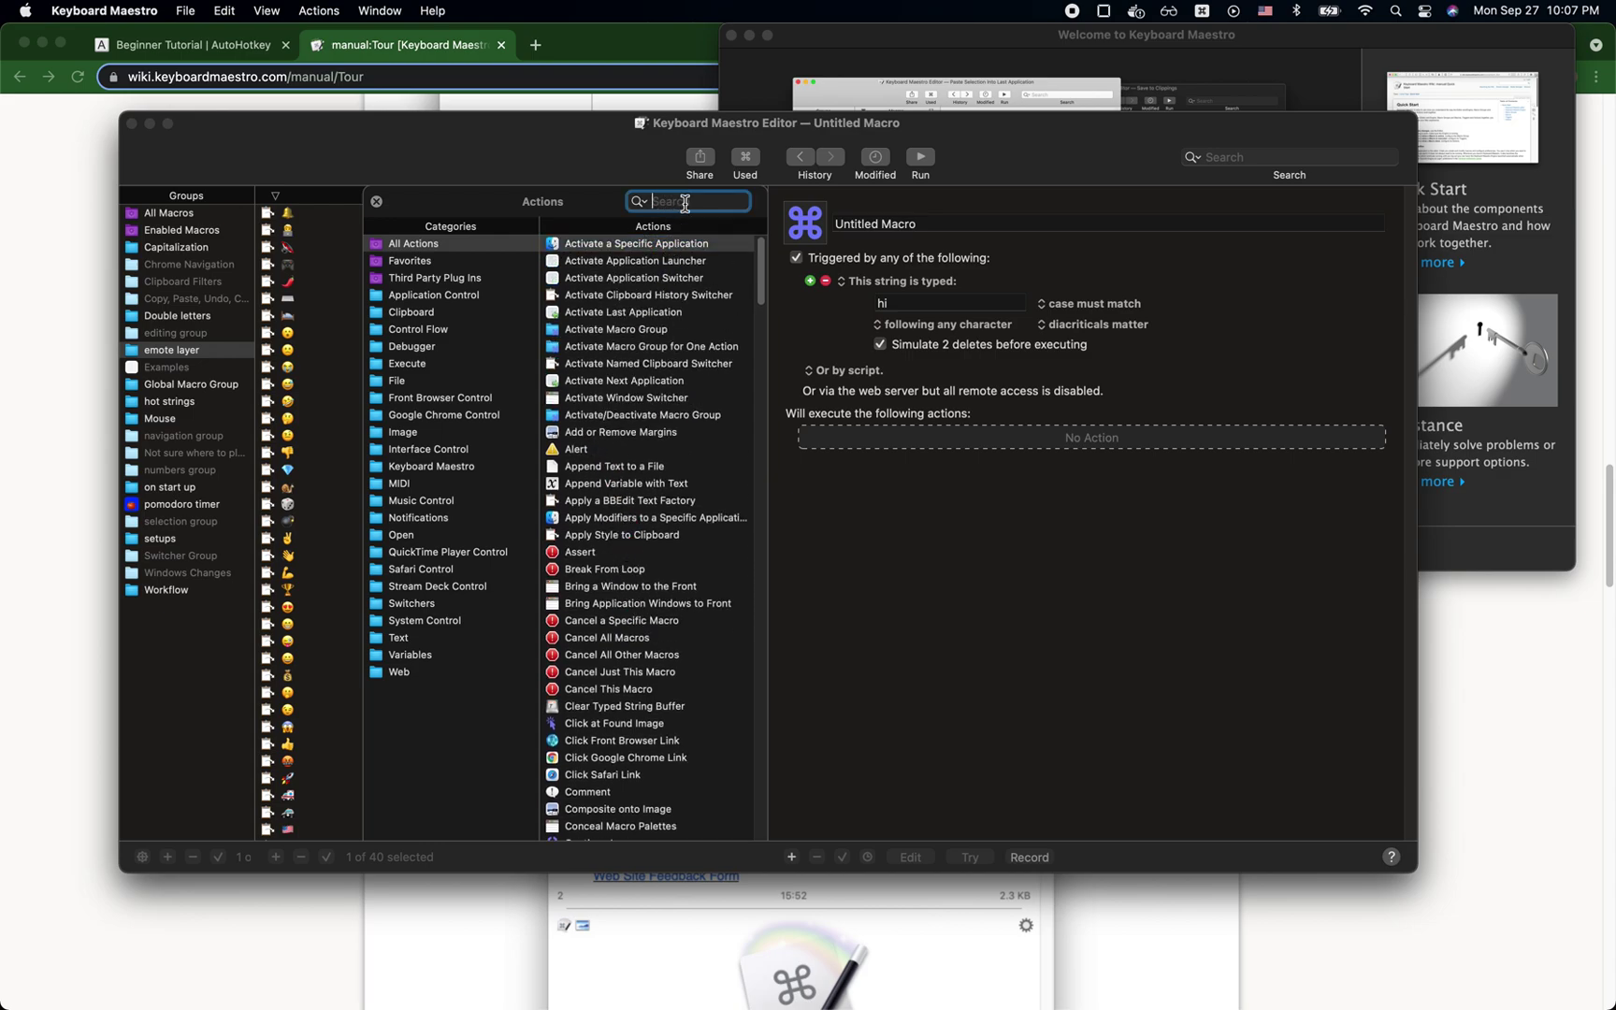
text(text)
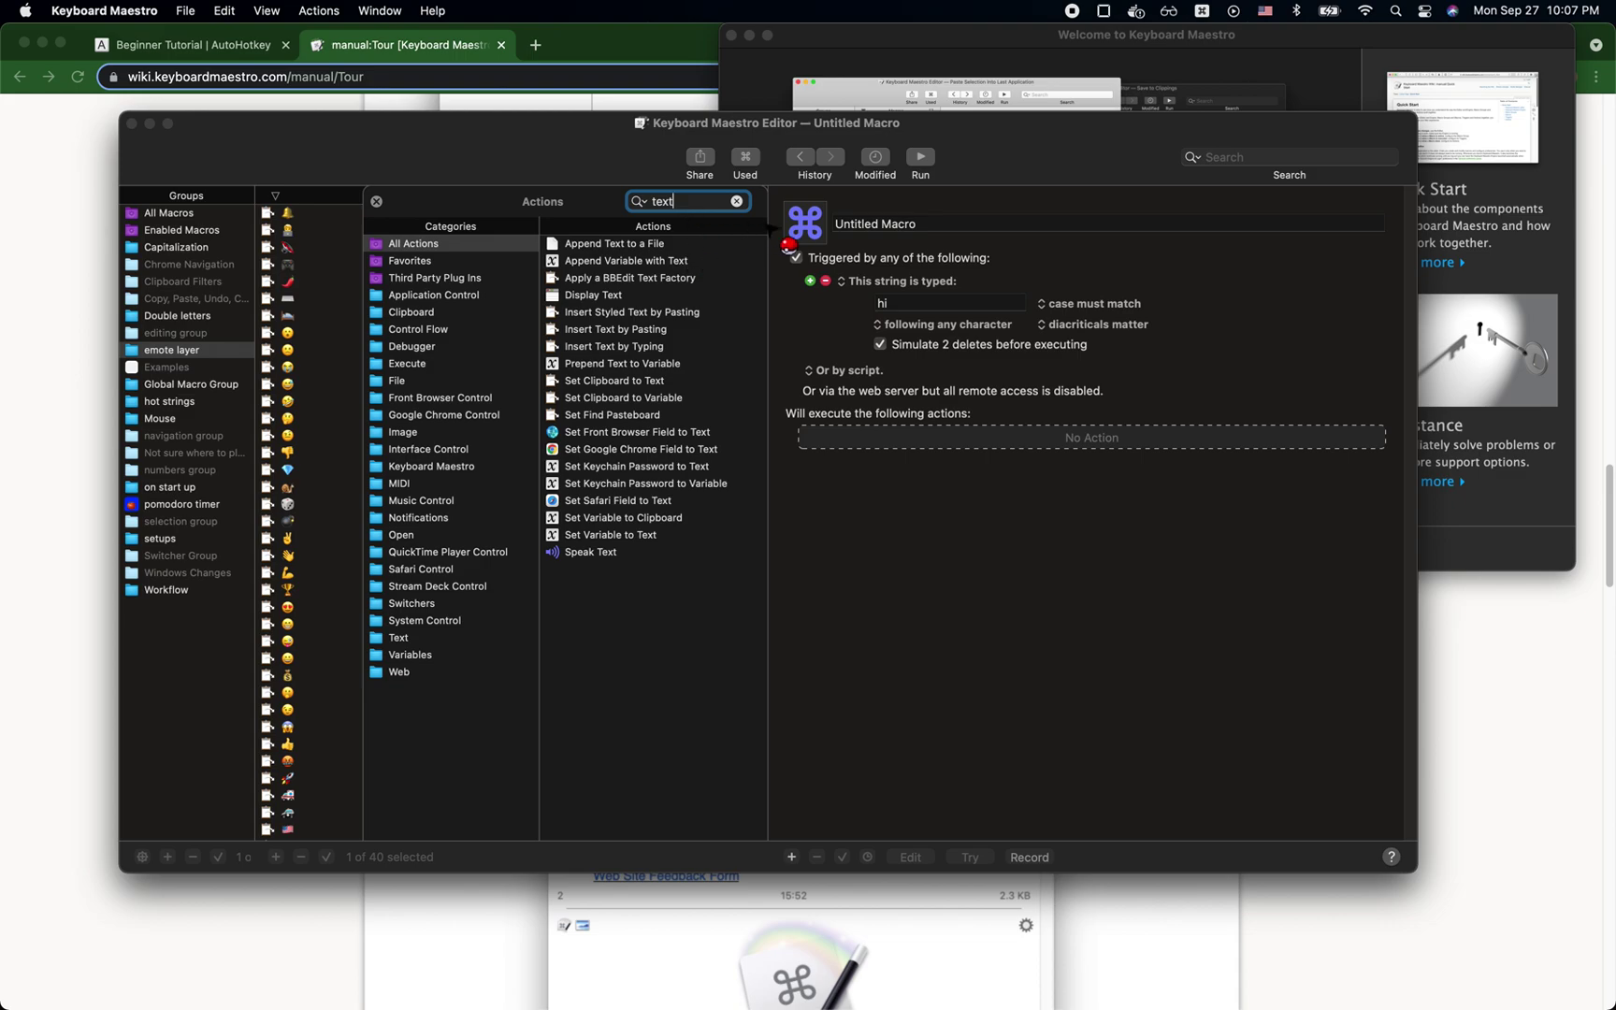
click(624, 296)
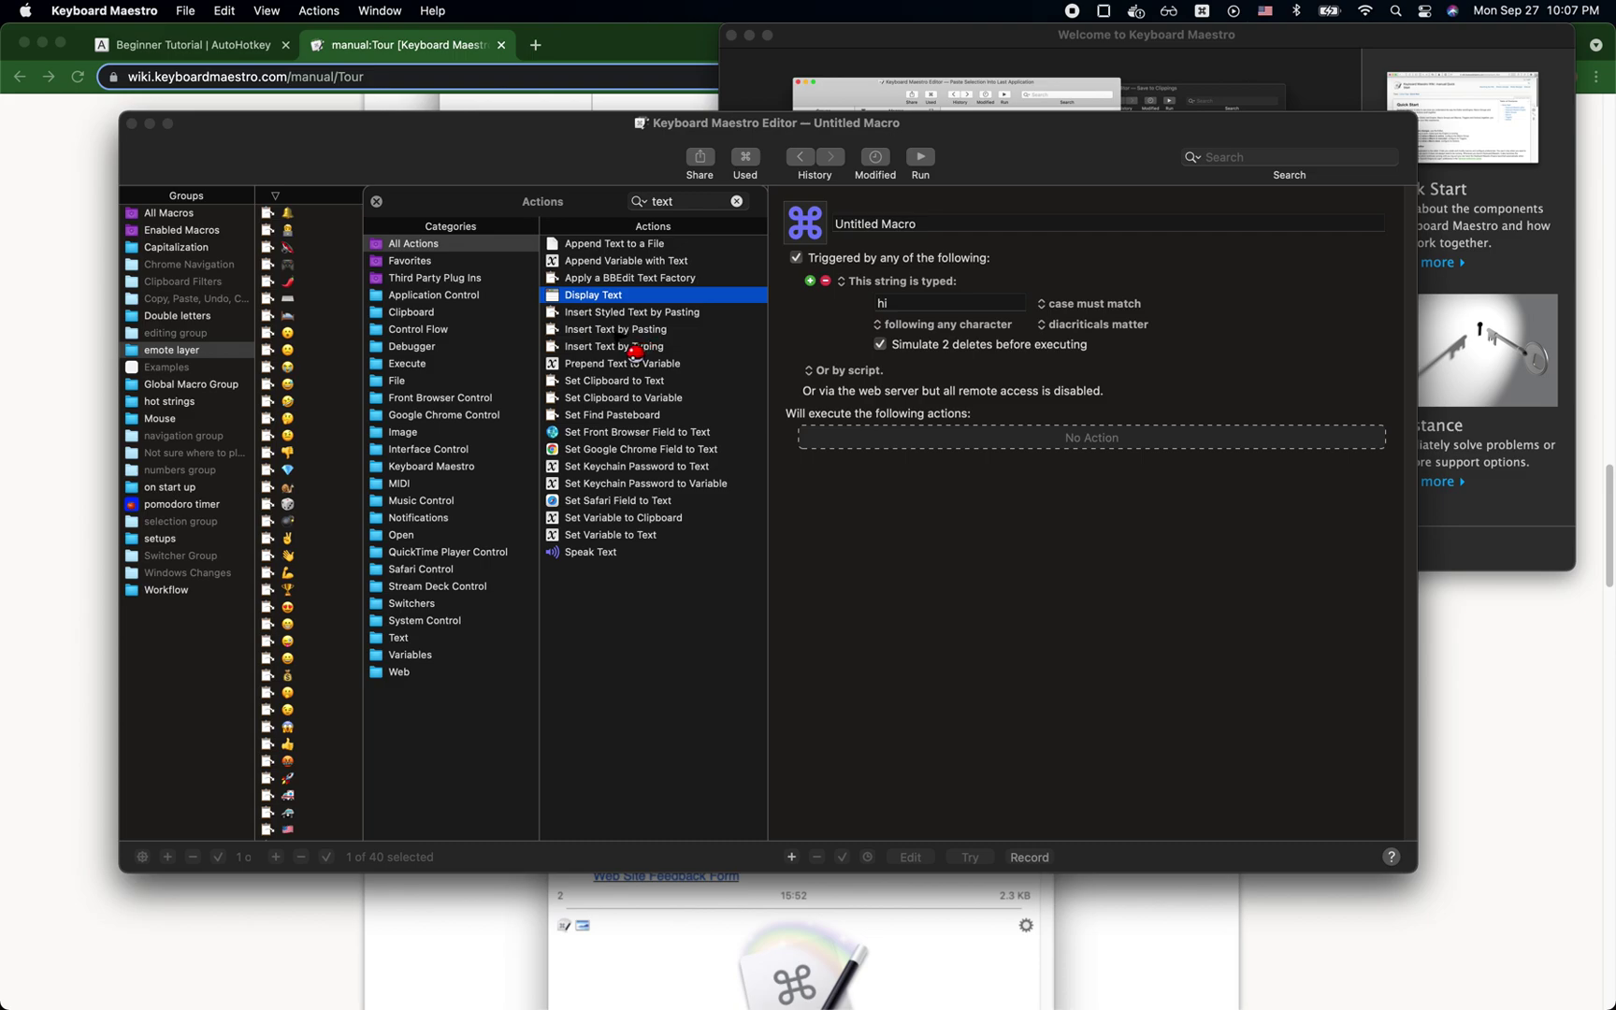
double_click(617, 330)
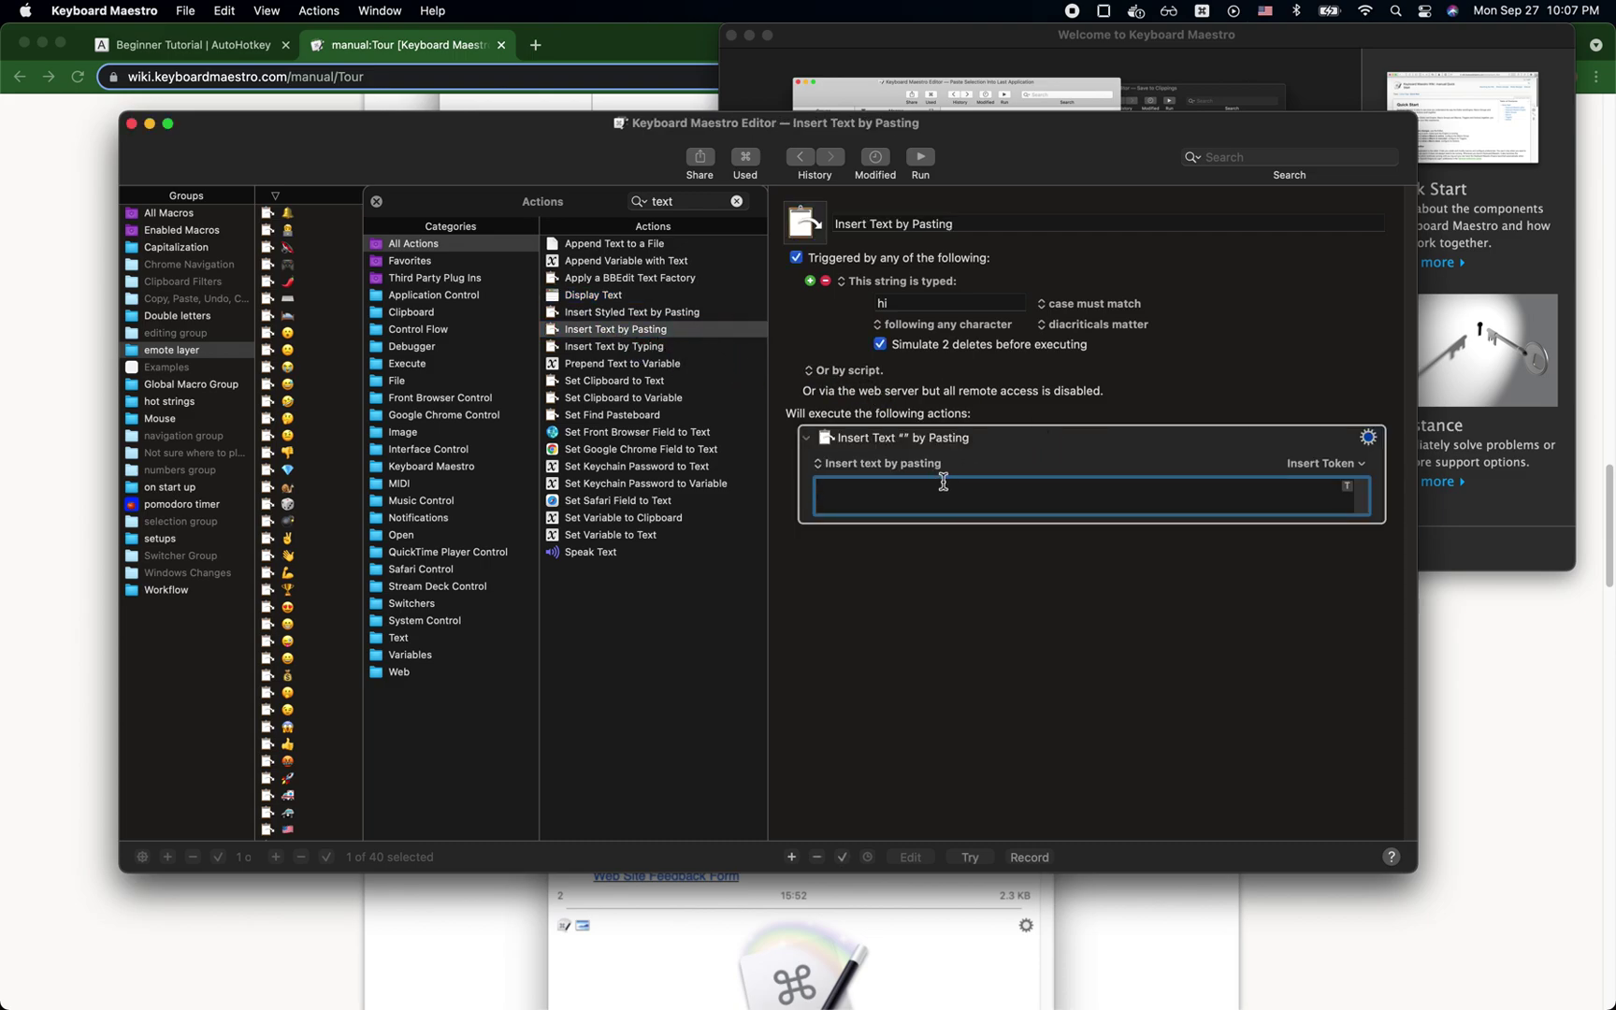
text(hello dygmates)
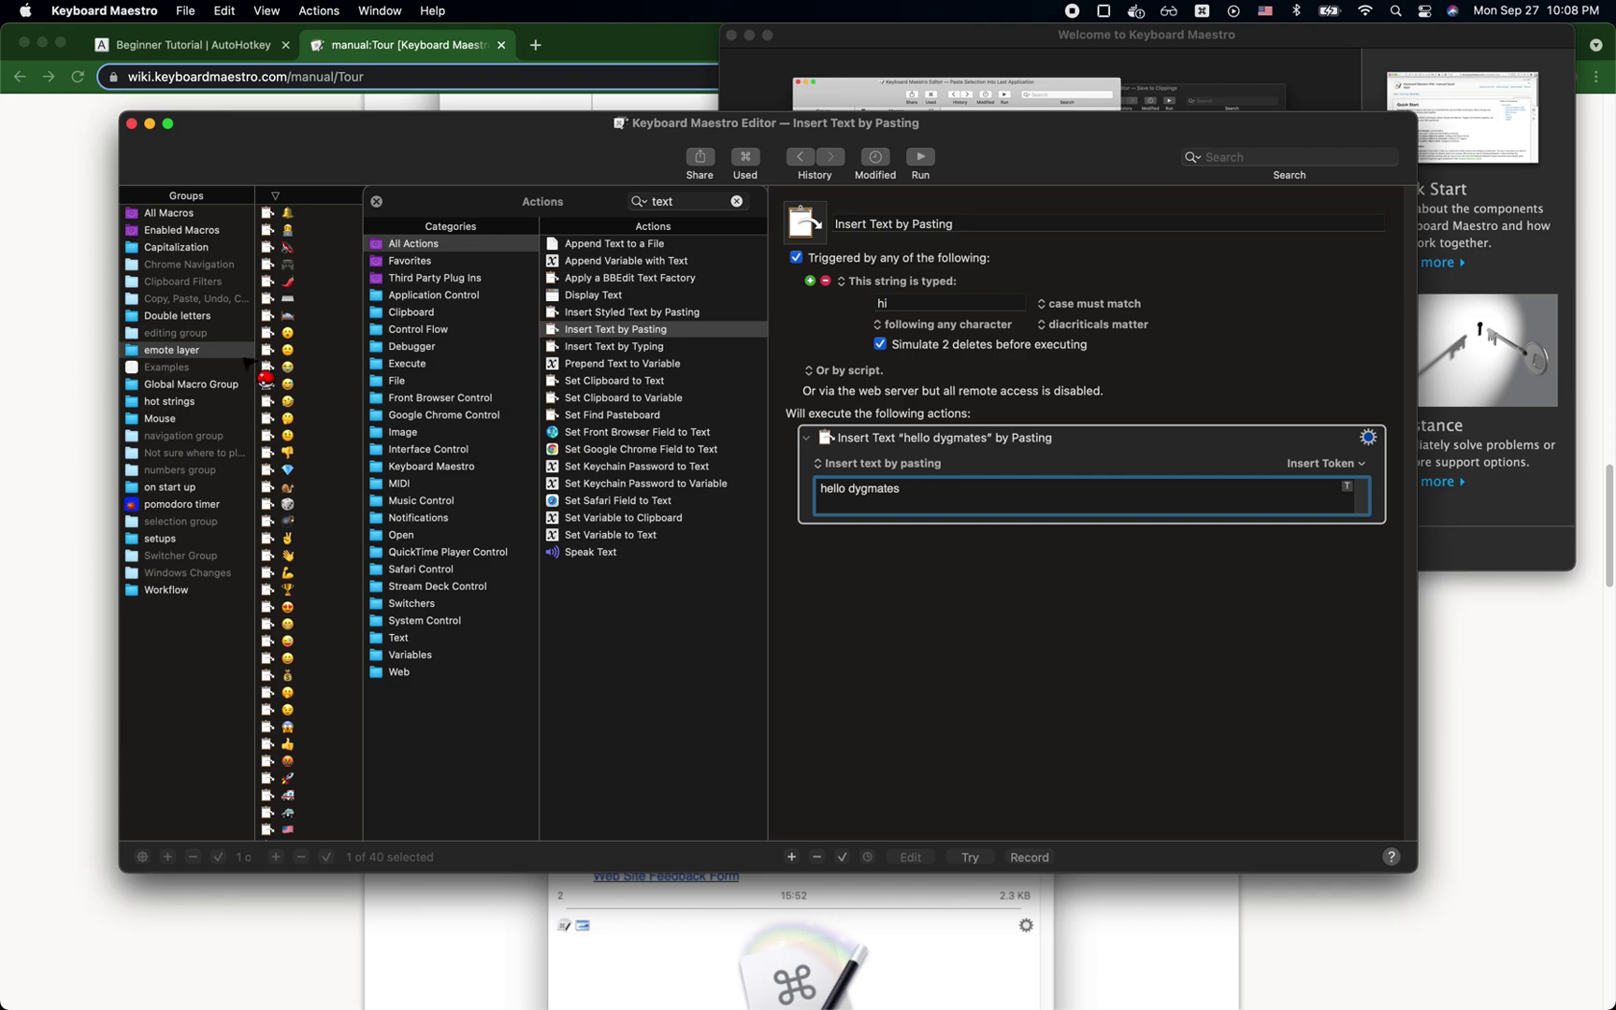
Switch to Visual Studio Code, test the hi trigger on line 361 of allMacros.json, and undo the inserted text.
key(super+Tab)
key(super+Tab)
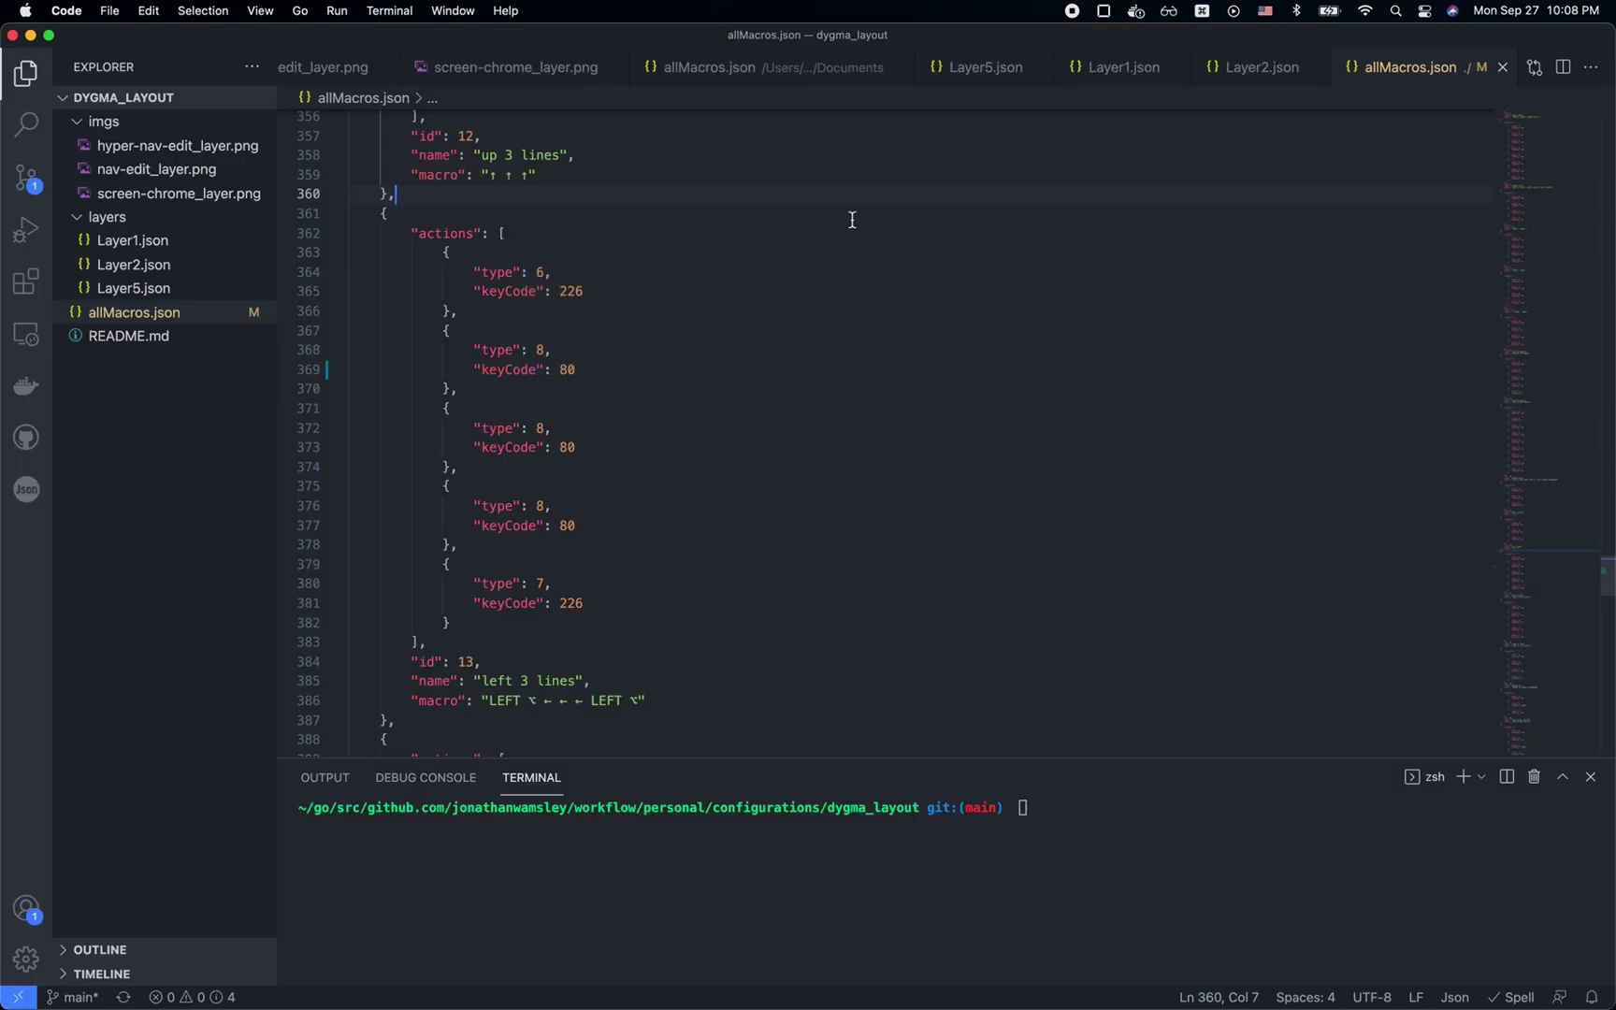
click(854, 218)
text(hello dygmates)
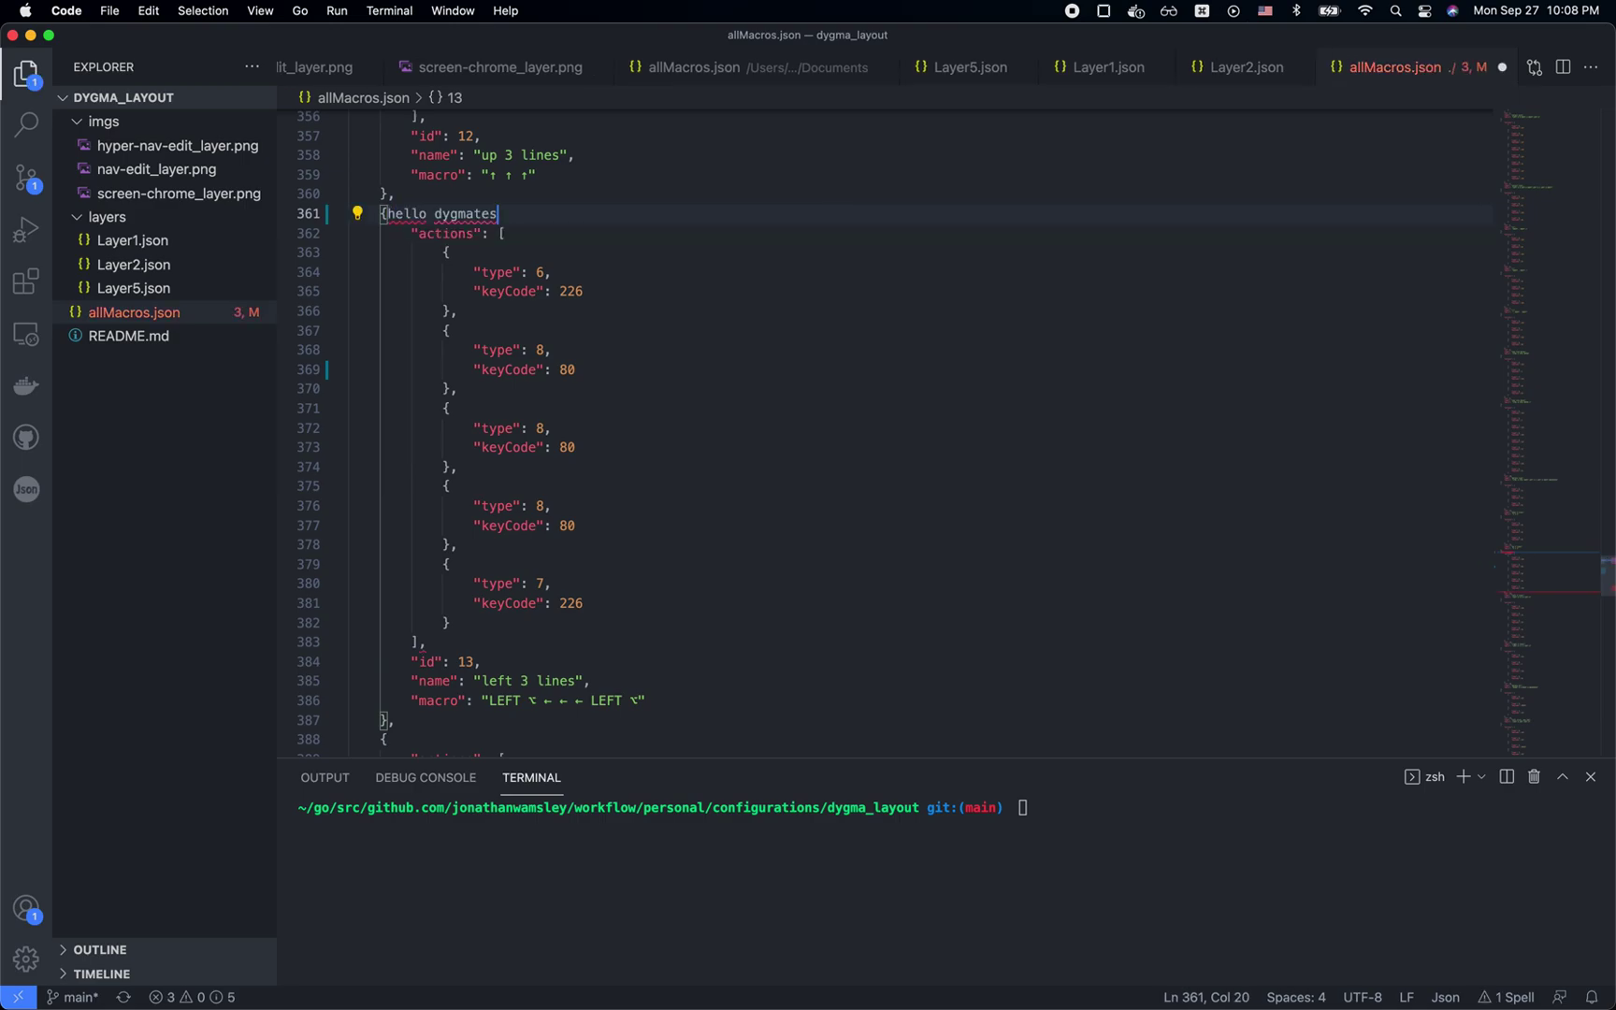
key(super+z)
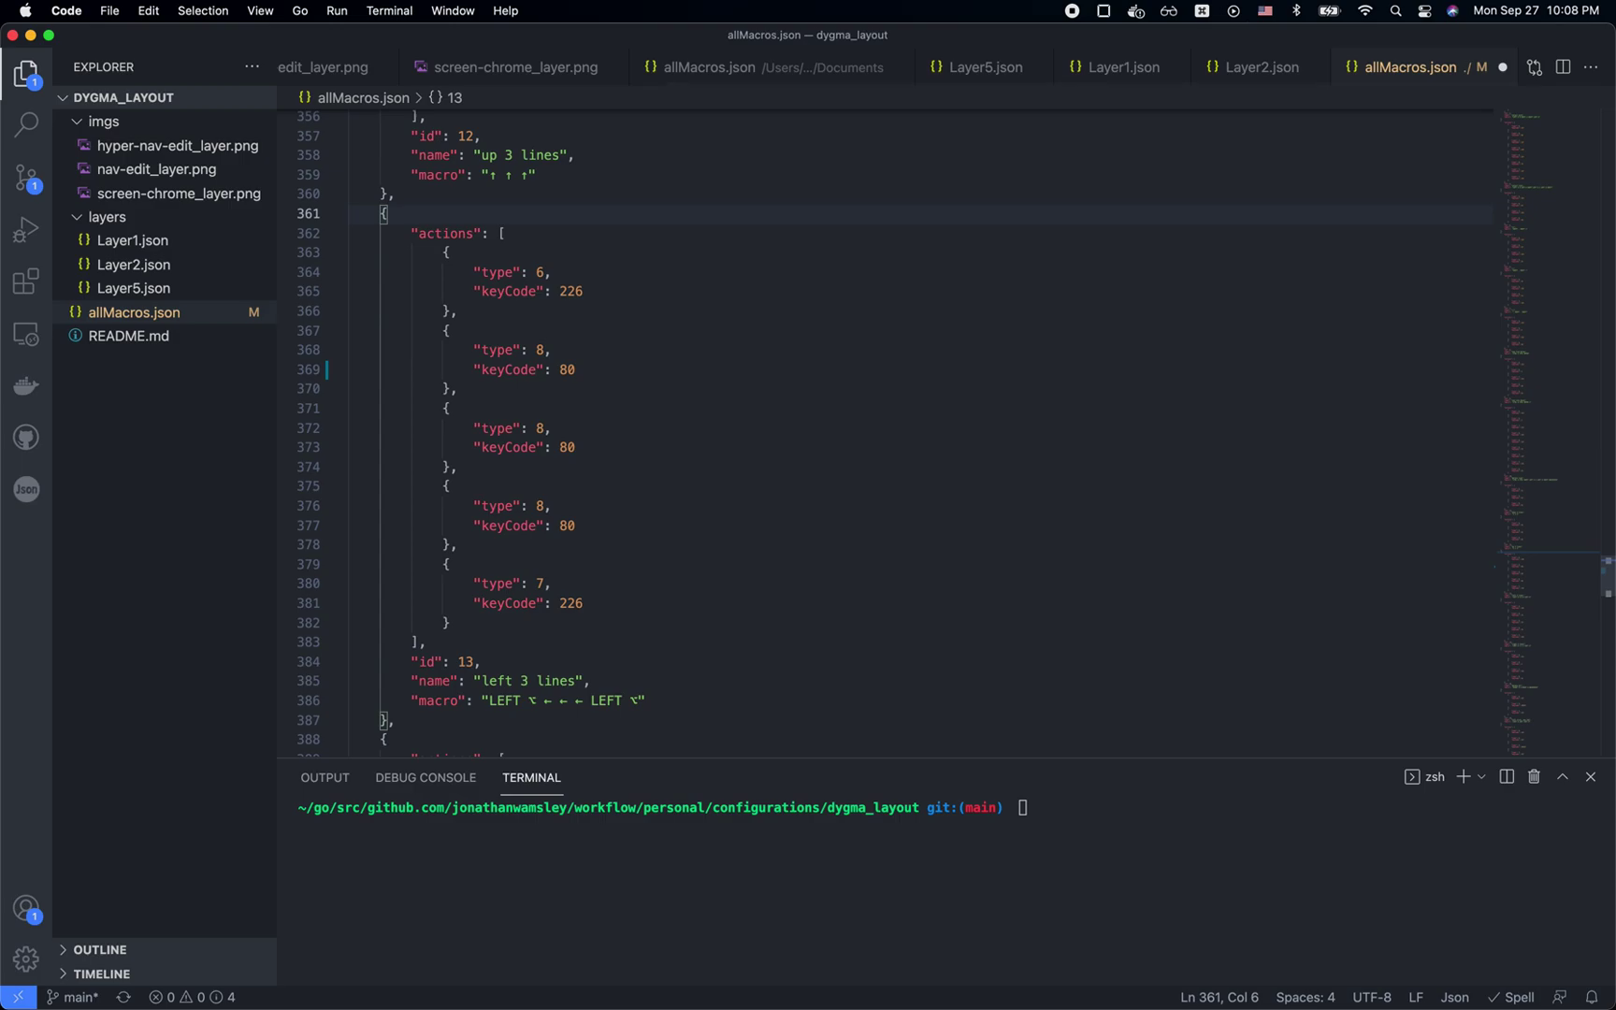
Return to Keyboard Maestro, close the actions list and show the ⌥⇧G emoji macro.
key(super+Tab)
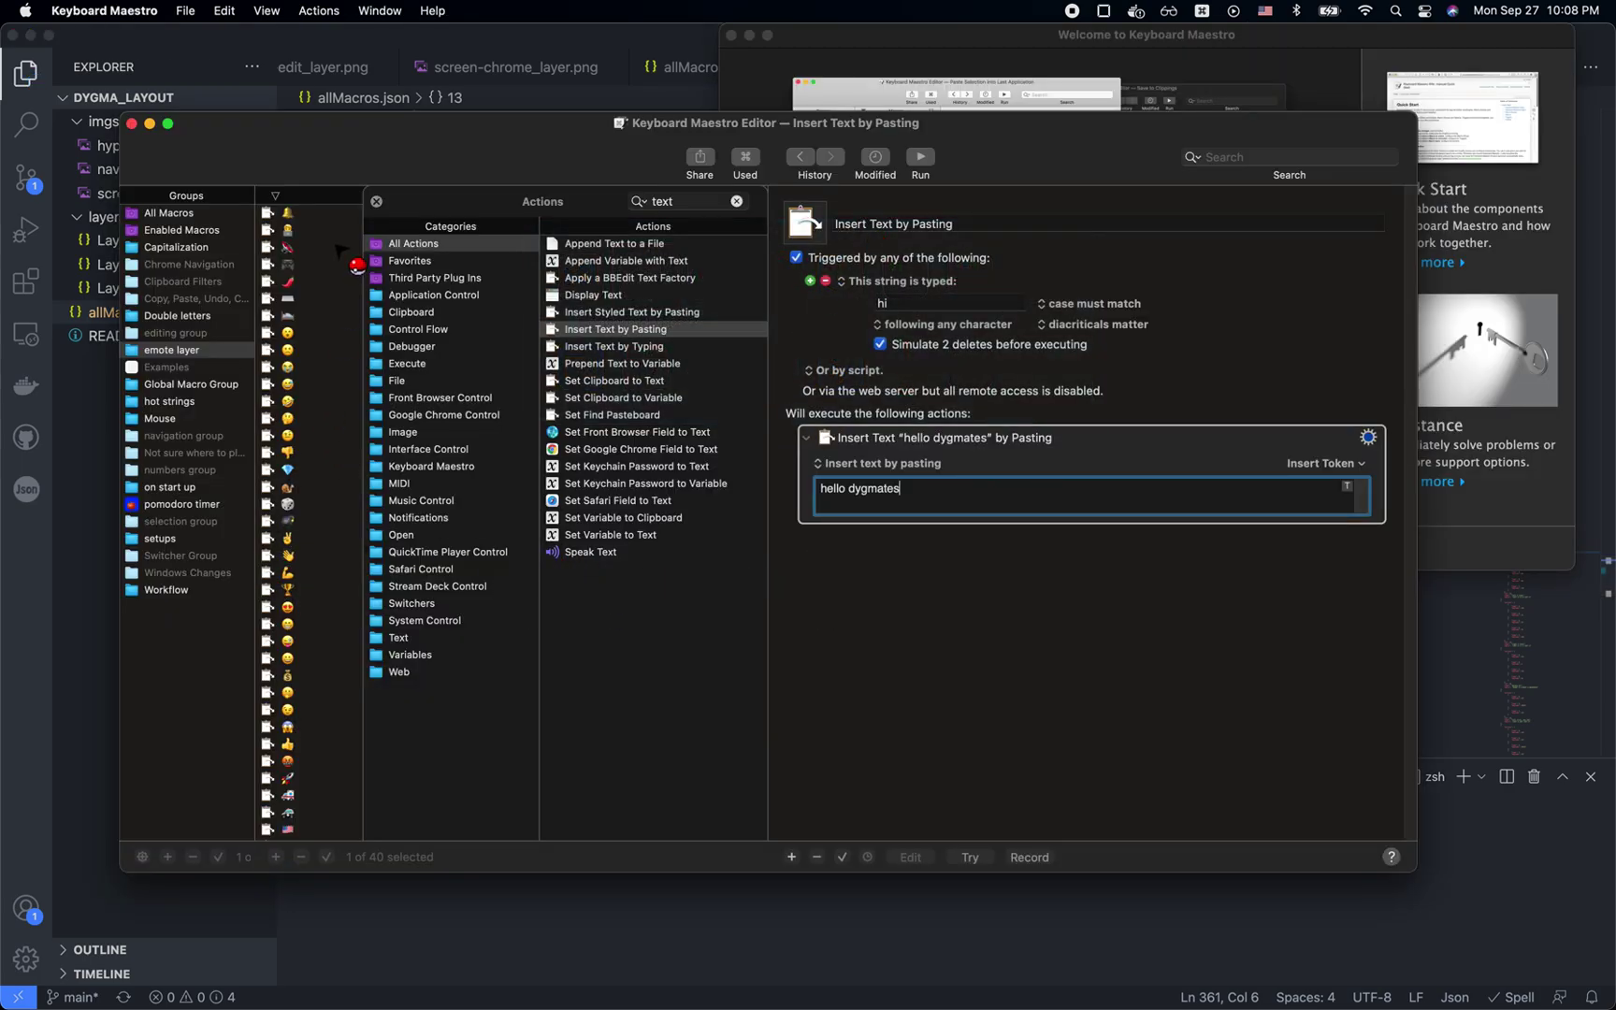
click(376, 201)
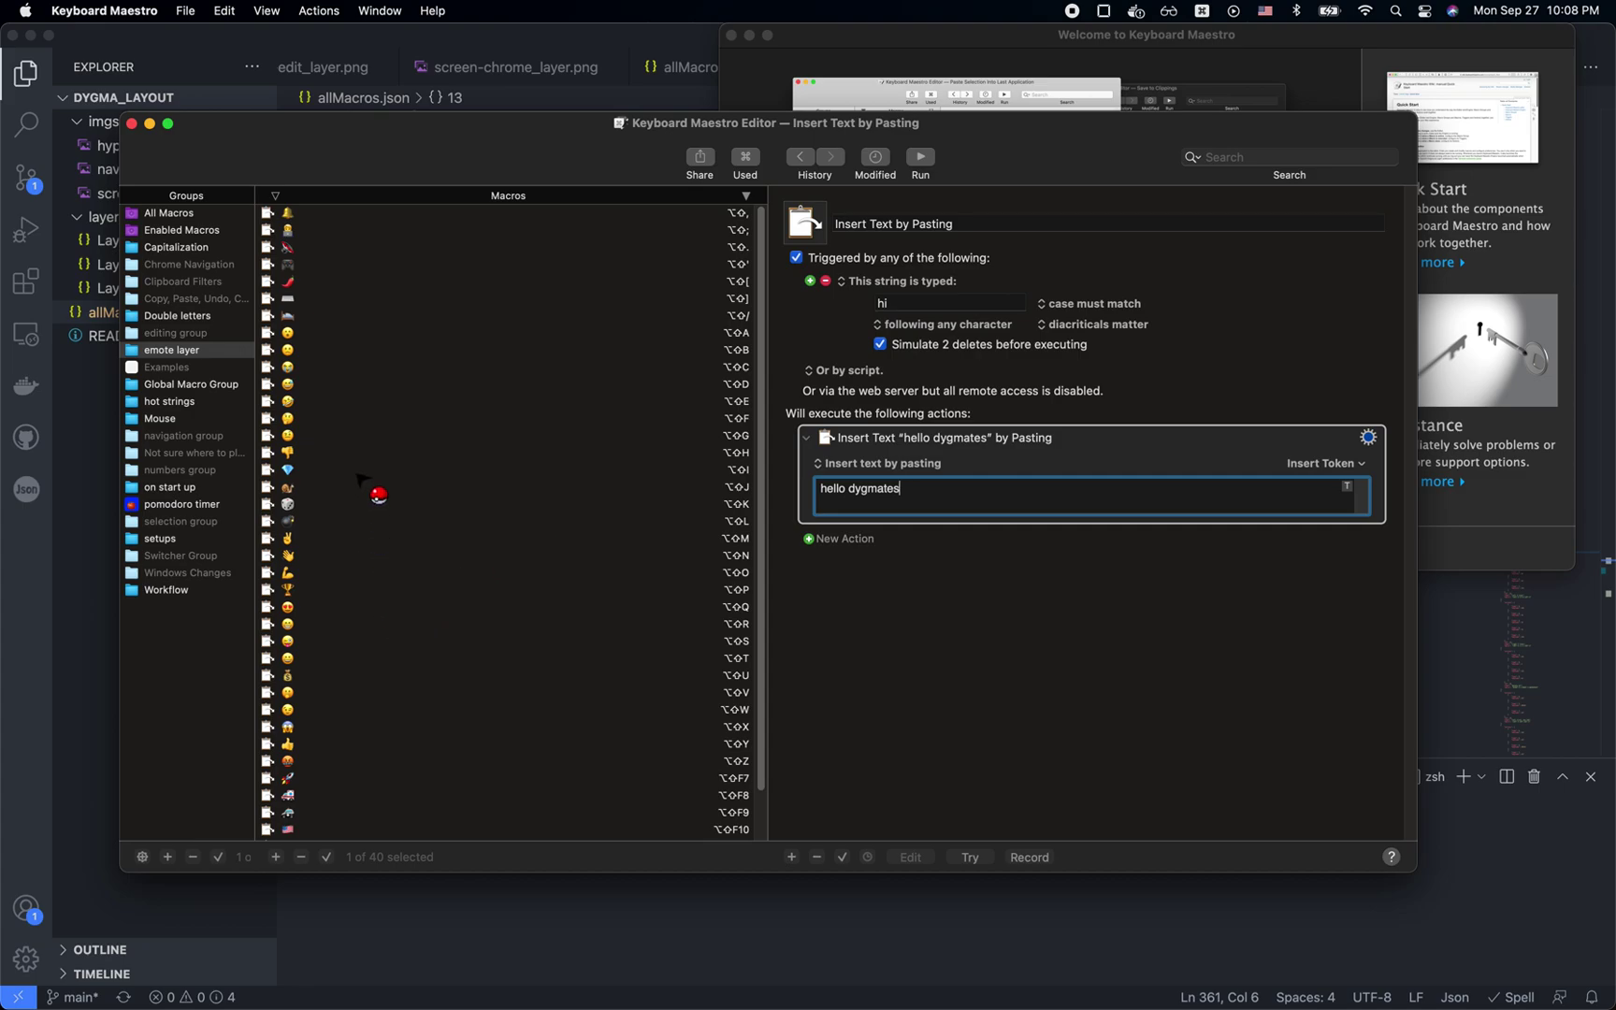
click(318, 436)
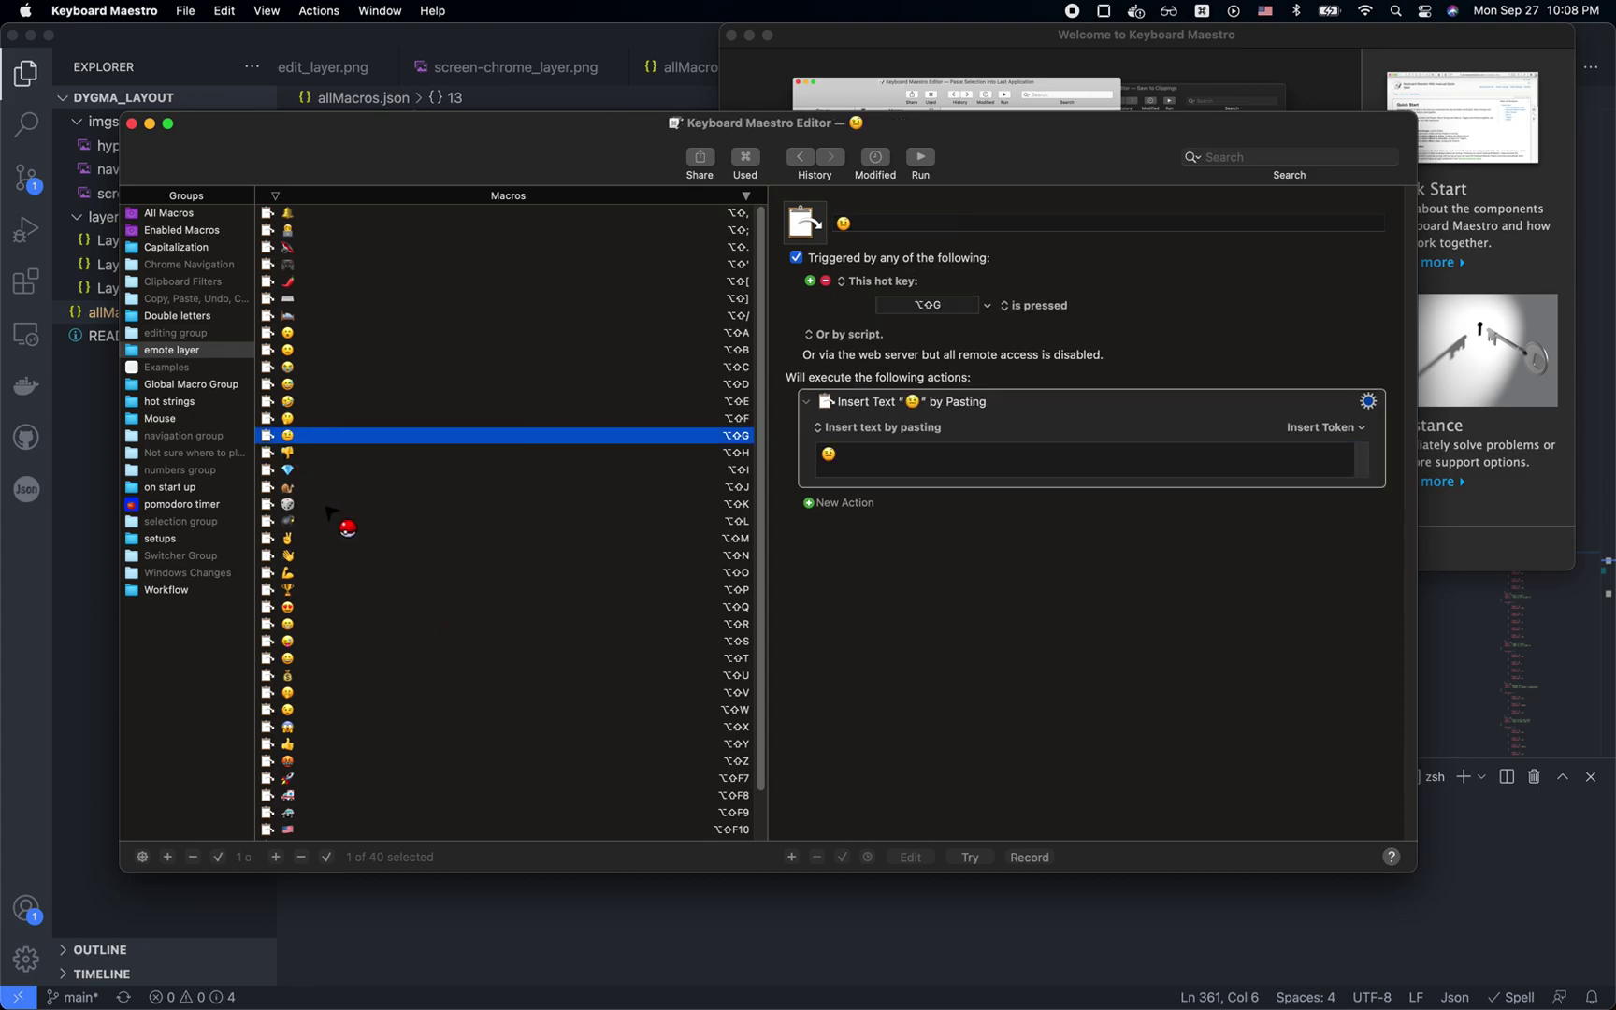